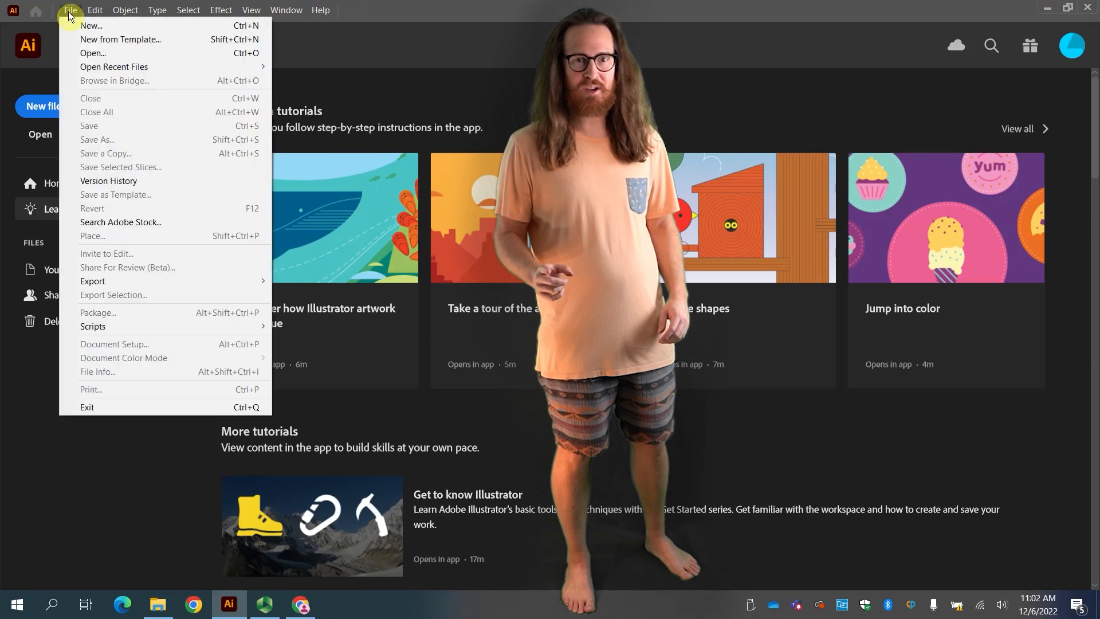
Create a portrait Letter print document named "sailboat - professor" with inches as the unit and one artboard.
{"action": "left_click", "coordinate": [74, 23]}
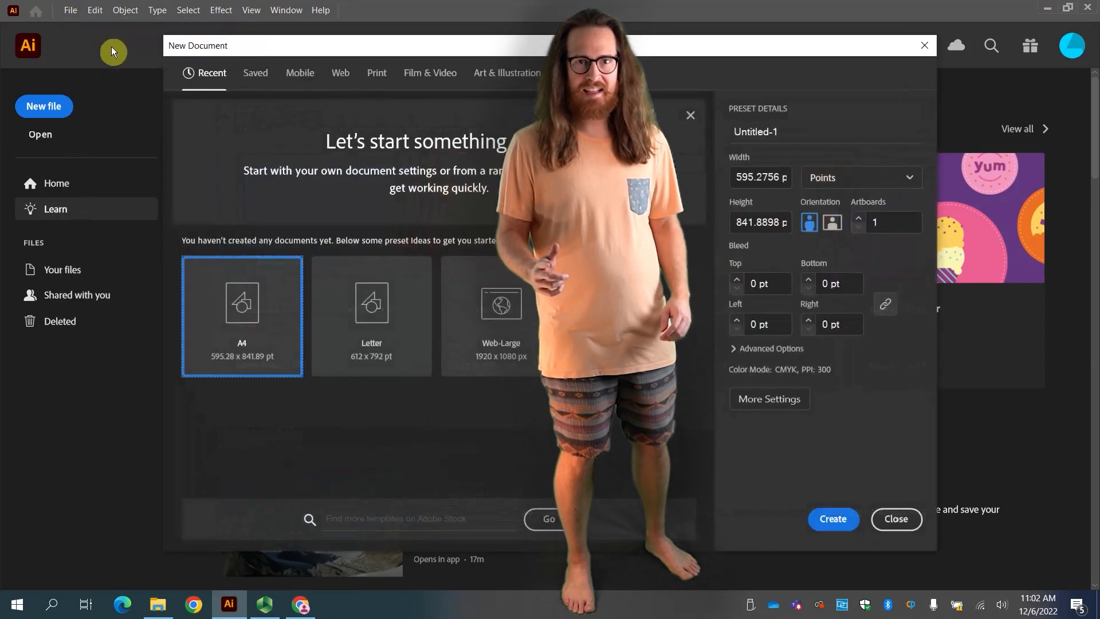
{"action": "left_click", "coordinate": [373, 75]}
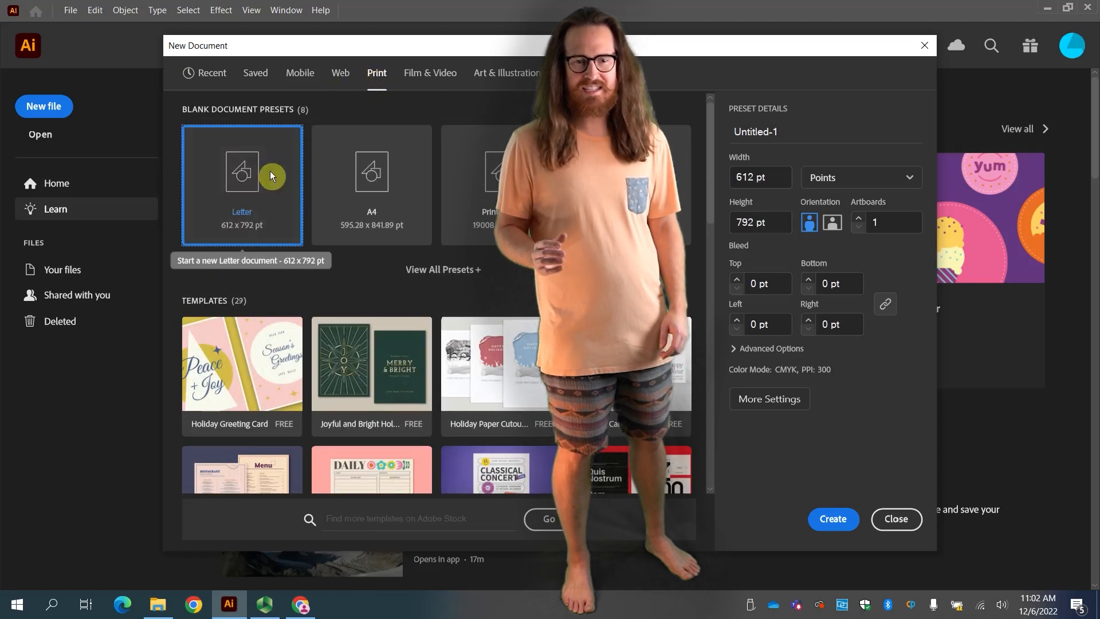
{"action": "double_click", "coordinate": [783, 138]}
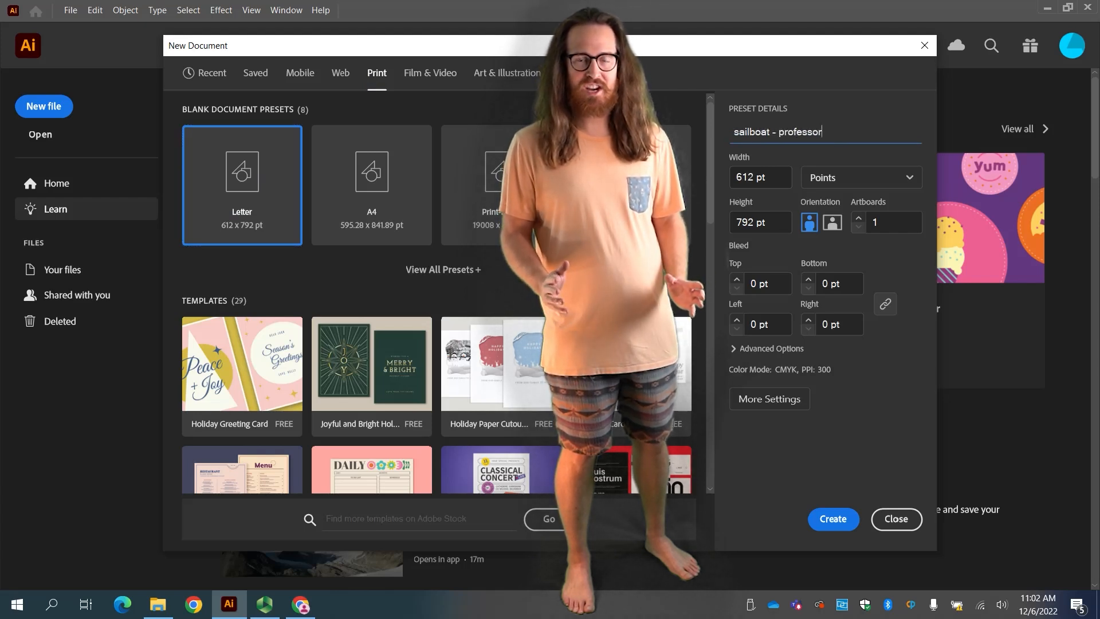
{"action": "left_click", "coordinate": [826, 175]}
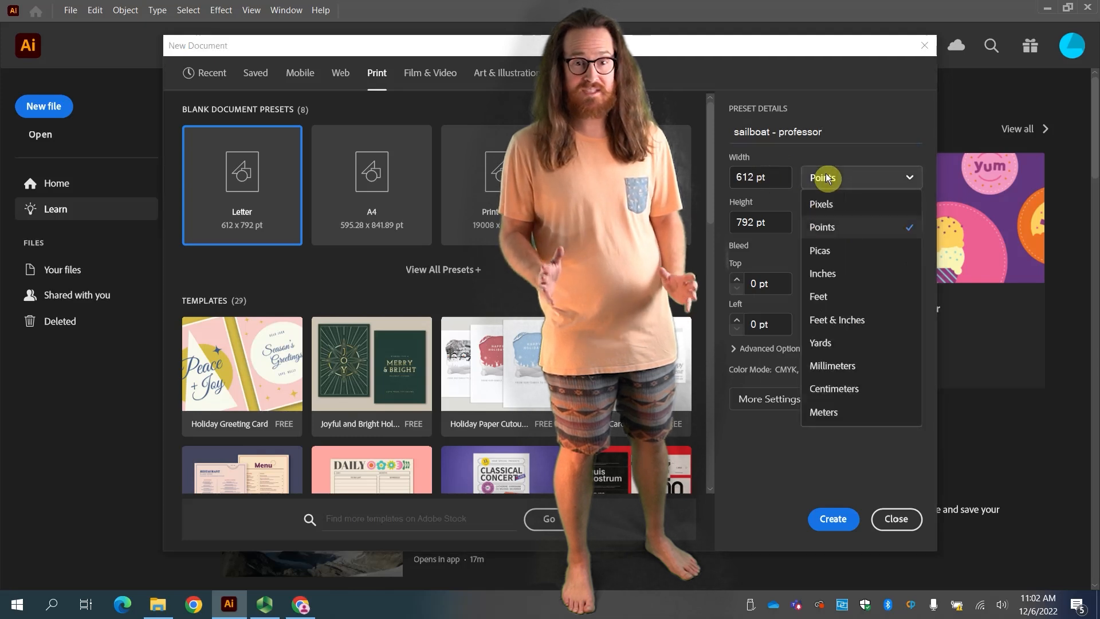
{"action": "left_click", "coordinate": [838, 272]}
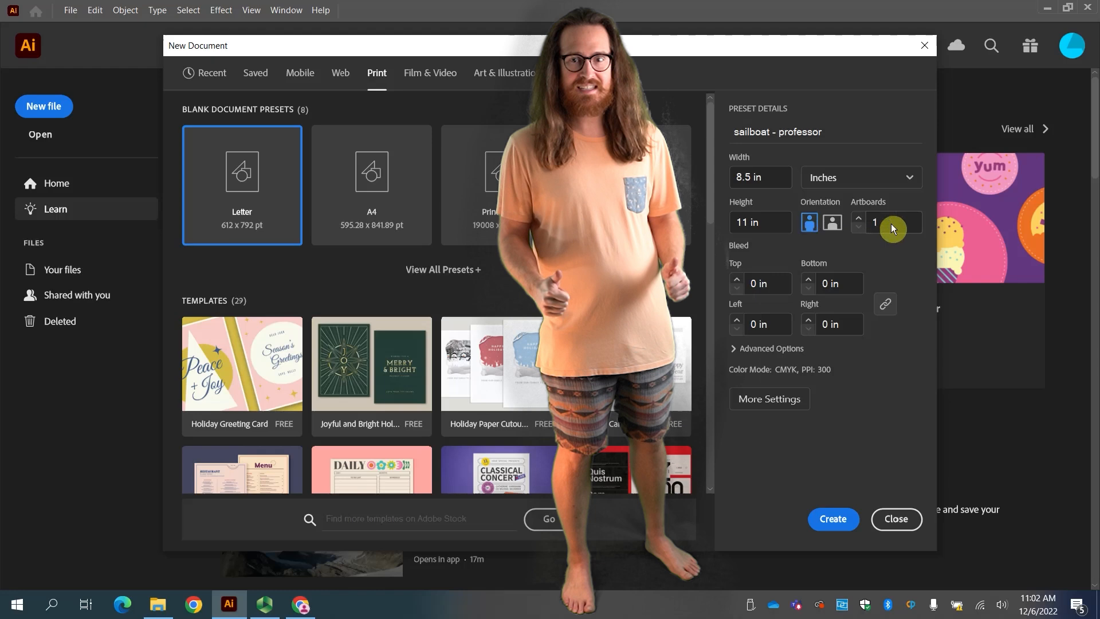
{"action": "left_click", "coordinate": [834, 519]}
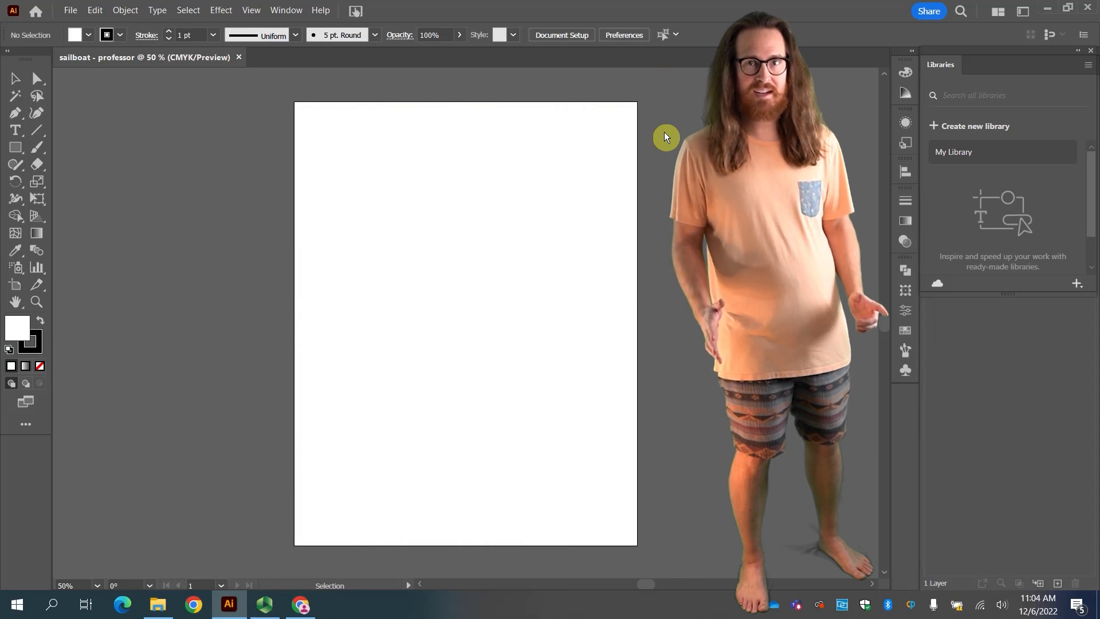
Start placing a file and browse from the Desktop's ATC_2022_Illustrator_Files folder to Regatta inside Regatta_AI22_RF.
{"action": "key", "text": "a"}
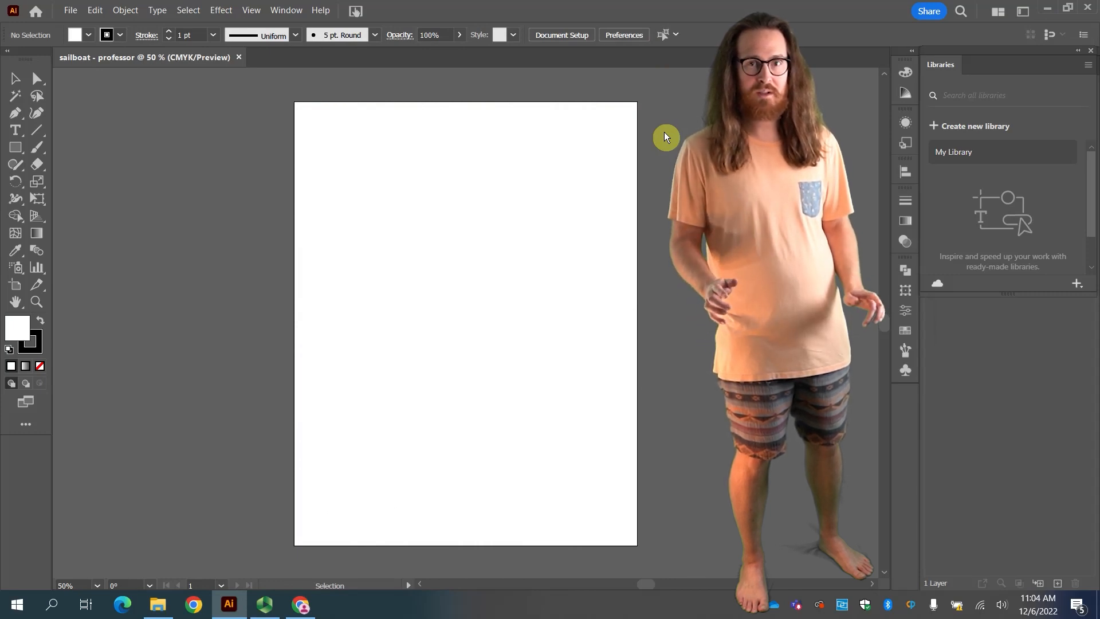
{"action": "key", "text": "ctrl+0"}
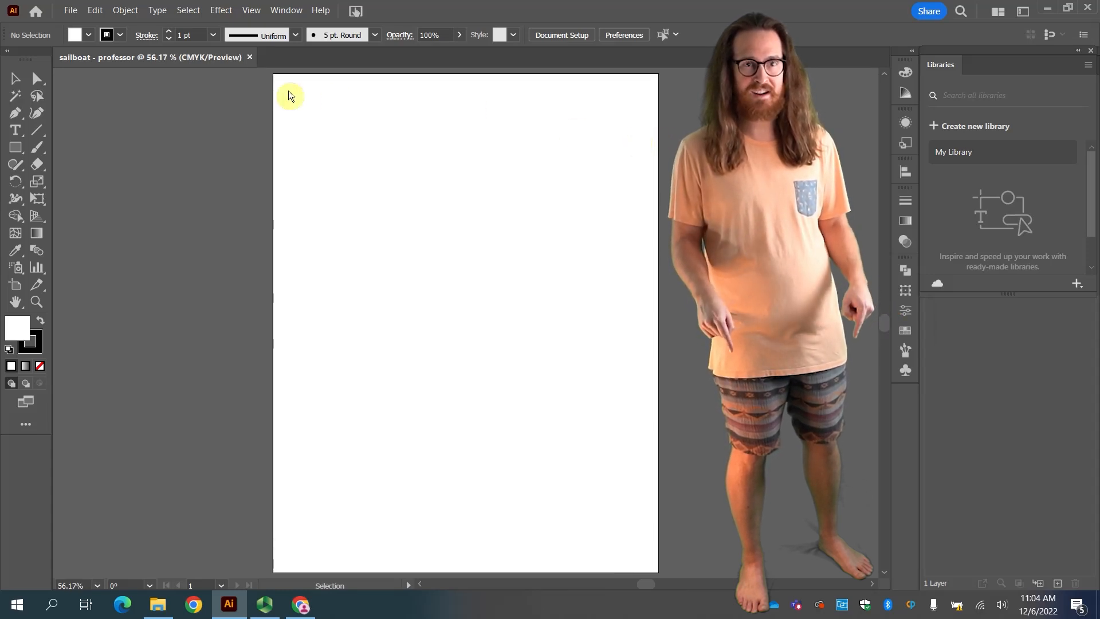
{"action": "left_click", "coordinate": [70, 10]}
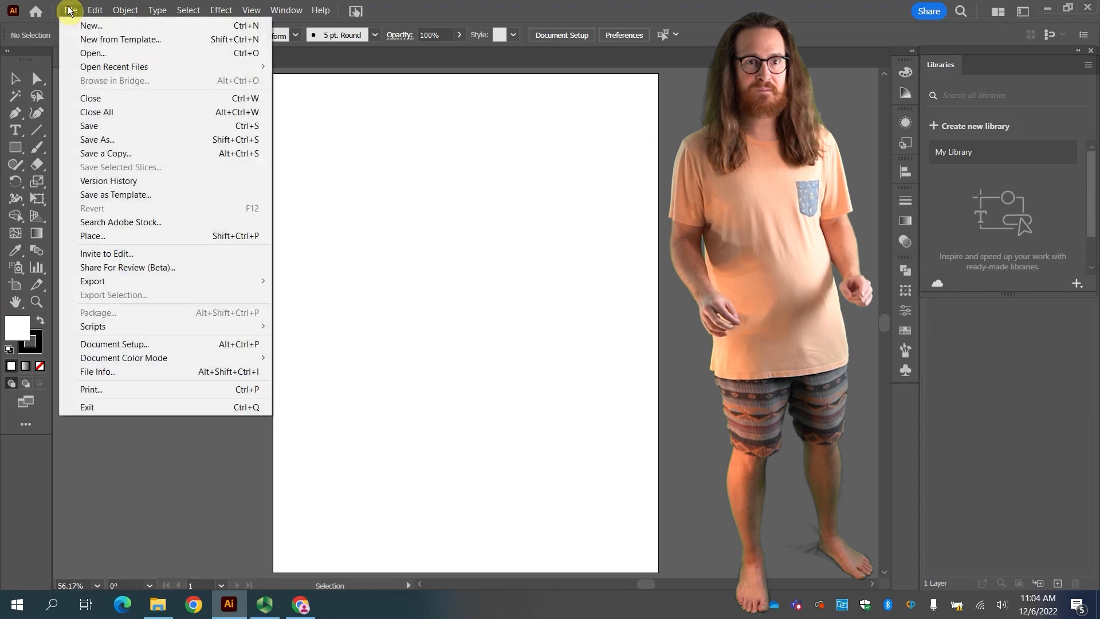
{"action": "left_click", "coordinate": [122, 236]}
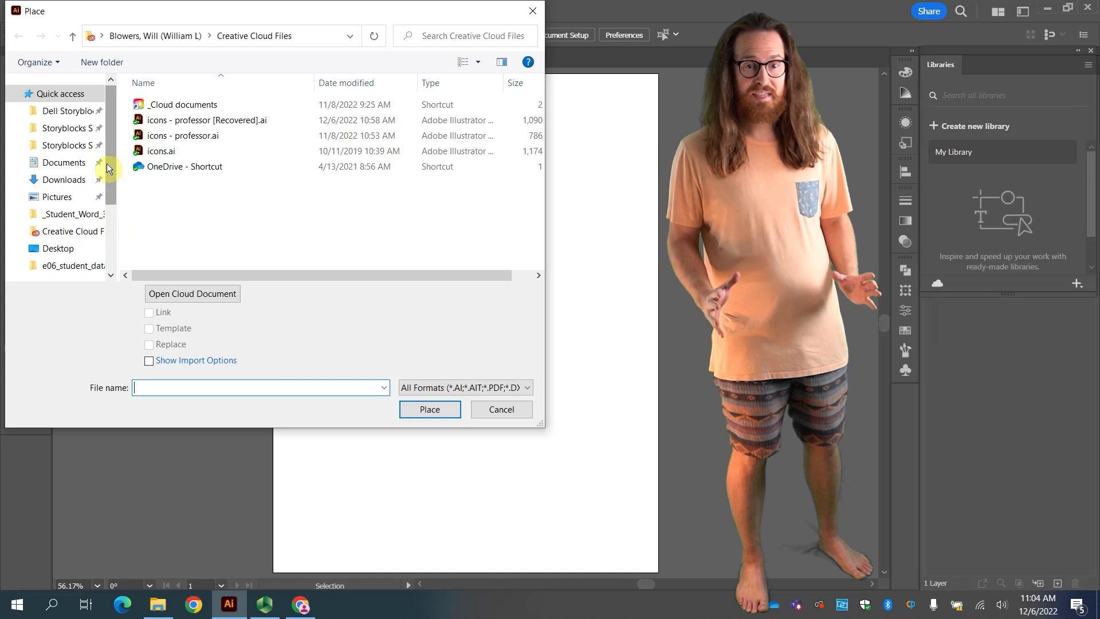
{"action": "left_click", "coordinate": [74, 179]}
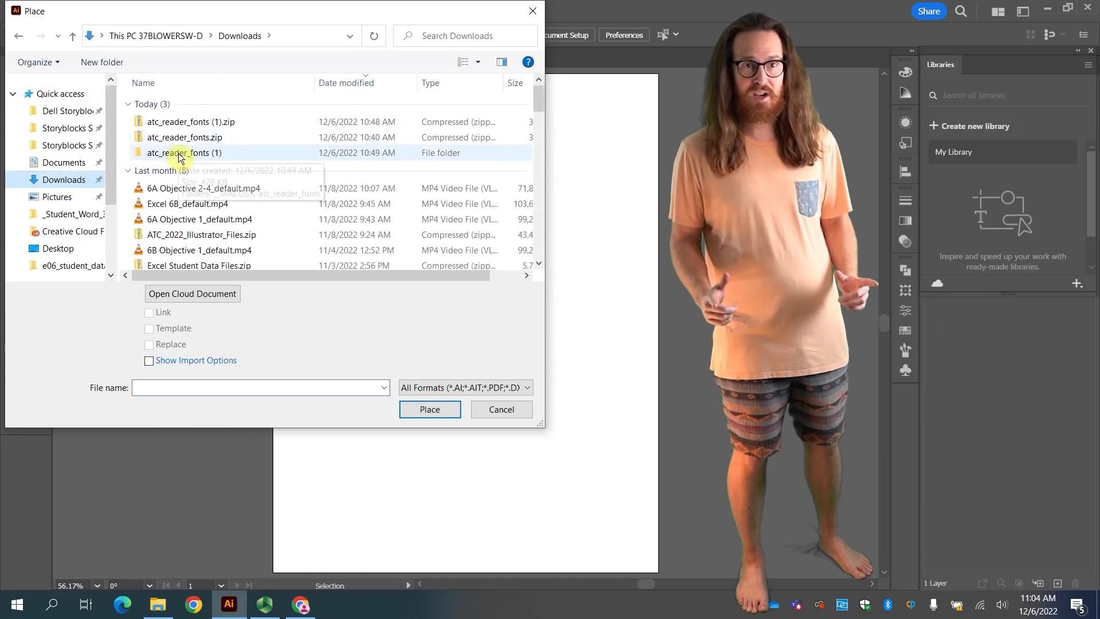
{"action": "left_click", "coordinate": [63, 247]}
{"action": "double_click", "coordinate": [175, 107]}
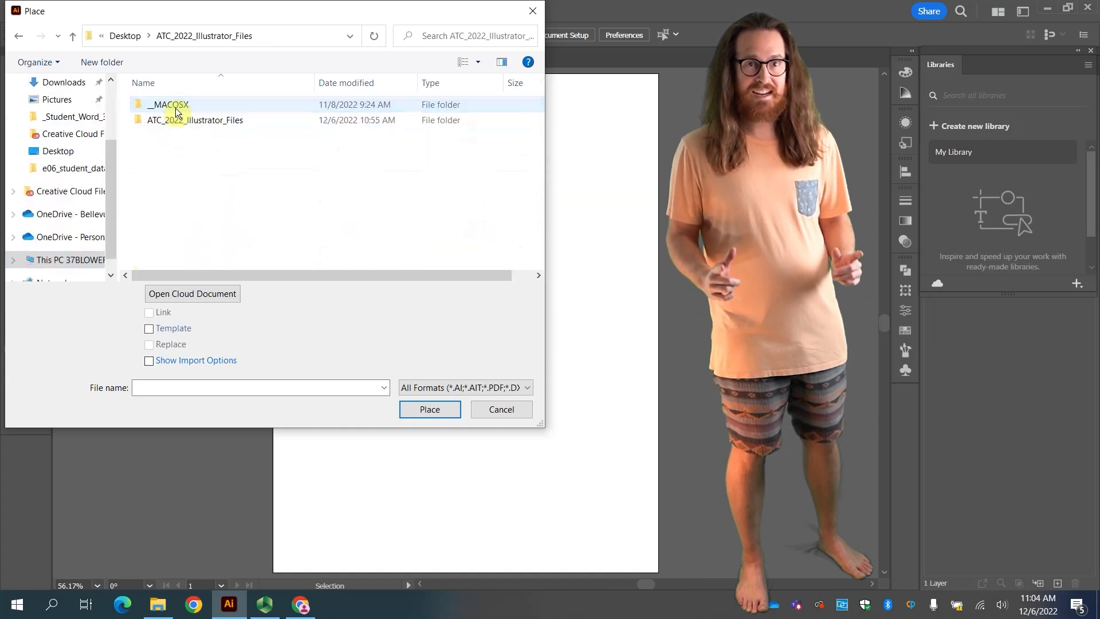
{"action": "double_click", "coordinate": [176, 120]}
{"action": "double_click", "coordinate": [177, 119]}
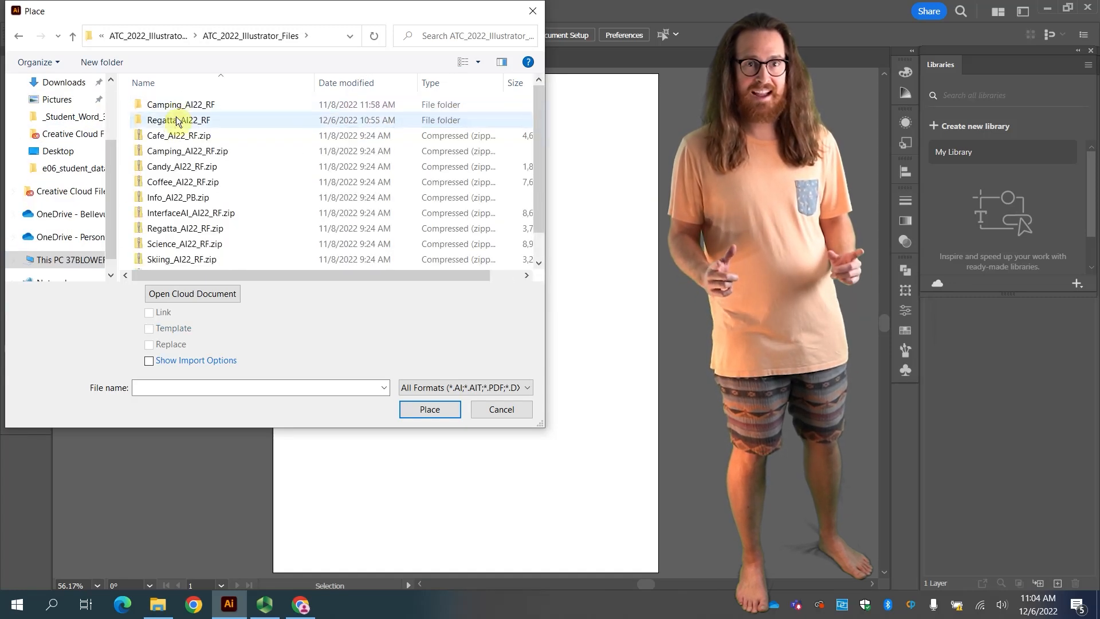
{"action": "double_click", "coordinate": [176, 119]}
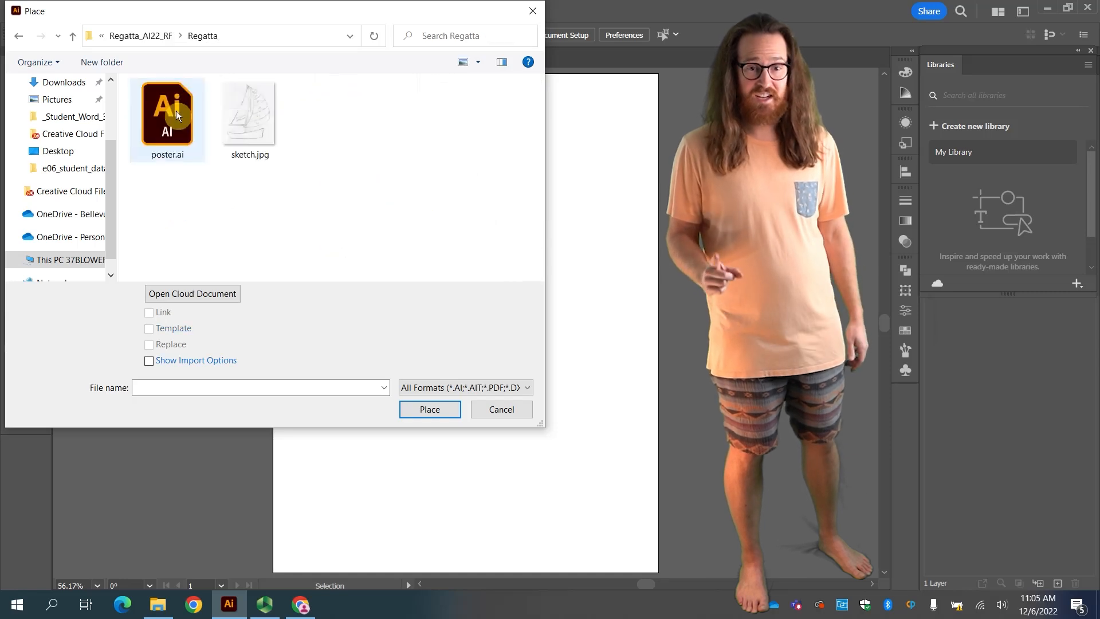
Place sketch.jpg as a linked template image.
{"action": "left_click", "coordinate": [254, 117]}
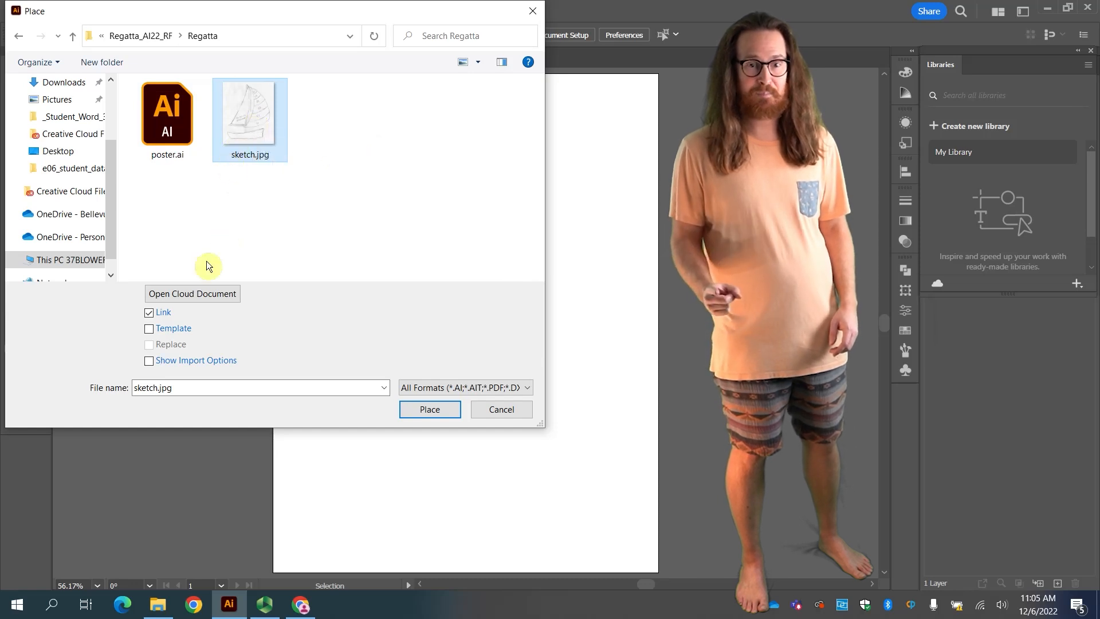
{"action": "left_click", "coordinate": [169, 331]}
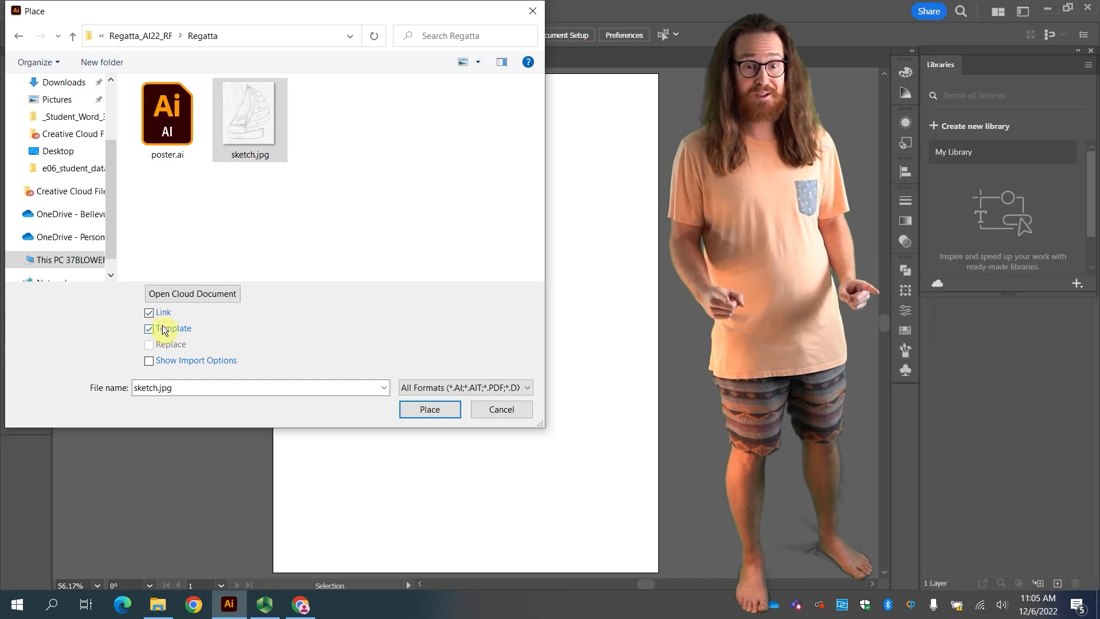
{"action": "left_click", "coordinate": [428, 409]}
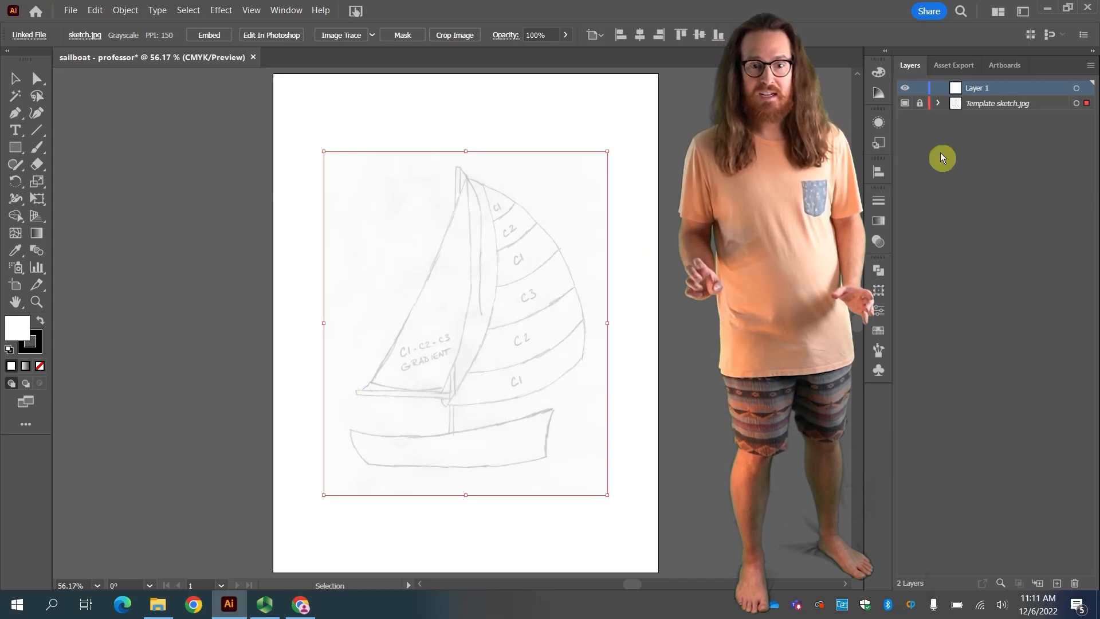
Turn off image dimming in the layer options of the Template sketch.jpg layer.
{"action": "left_click", "coordinate": [1044, 105]}
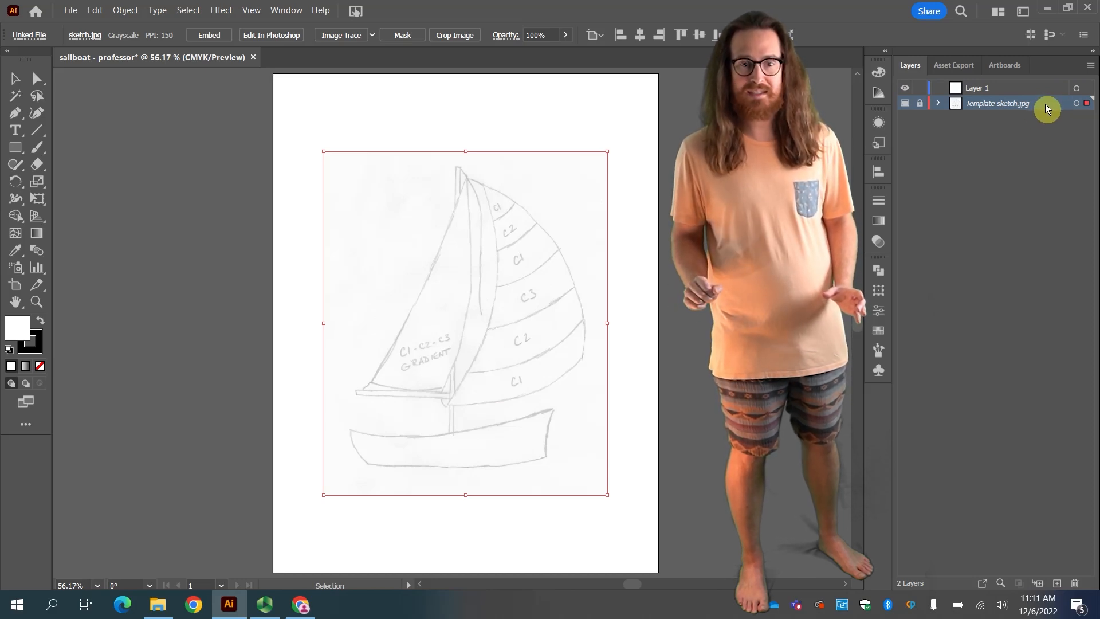
{"action": "double_click", "coordinate": [1001, 104]}
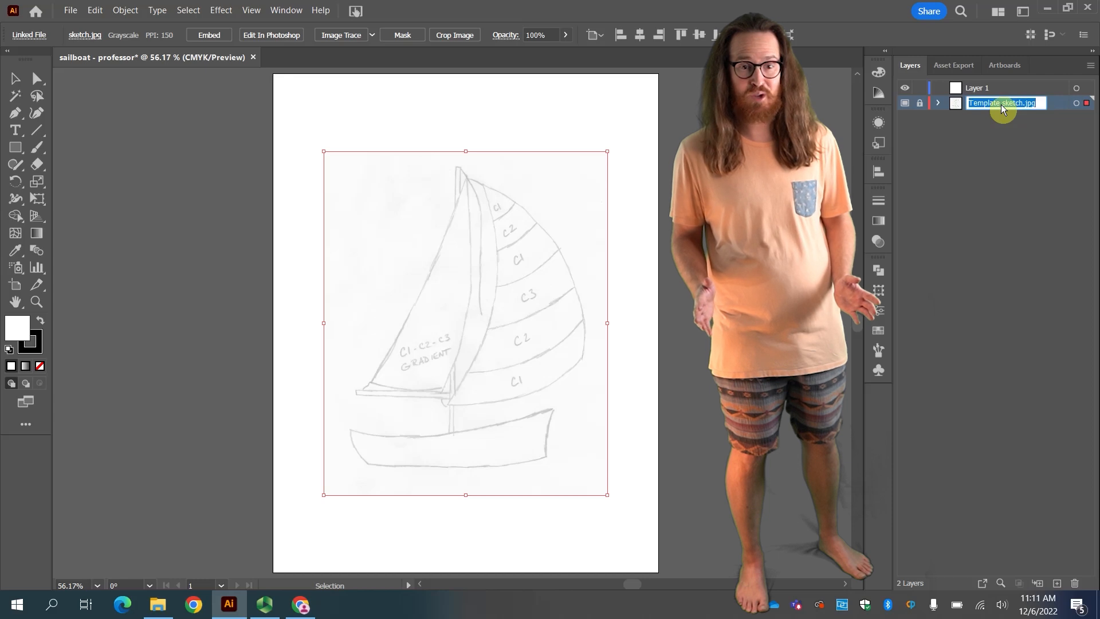
{"action": "left_click", "coordinate": [1051, 103]}
{"action": "double_click", "coordinate": [1055, 105]}
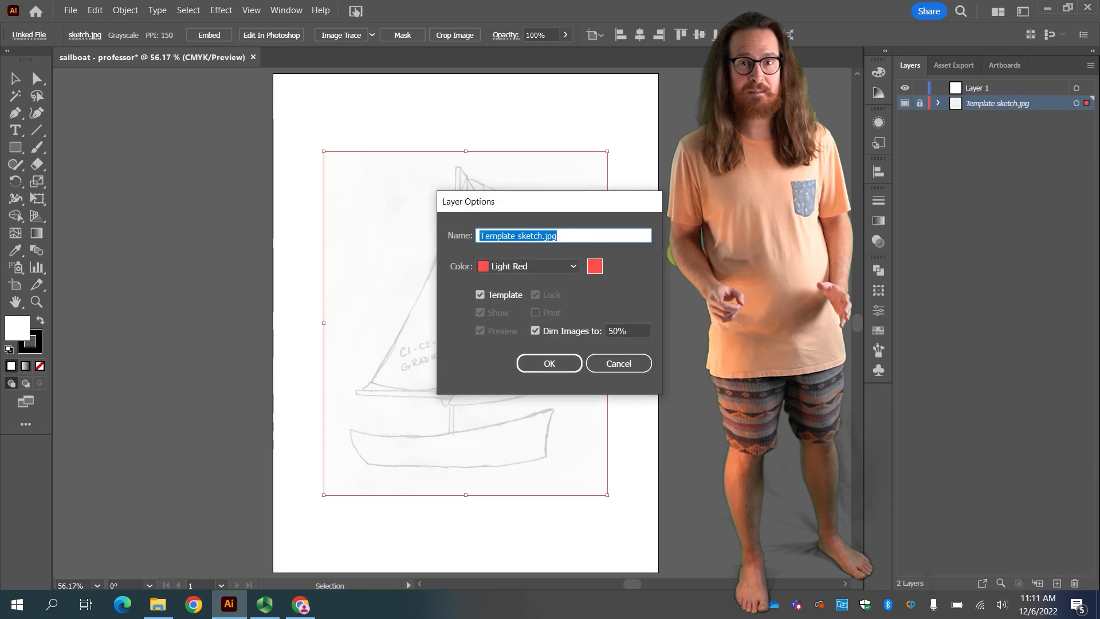
{"action": "left_click", "coordinate": [549, 331]}
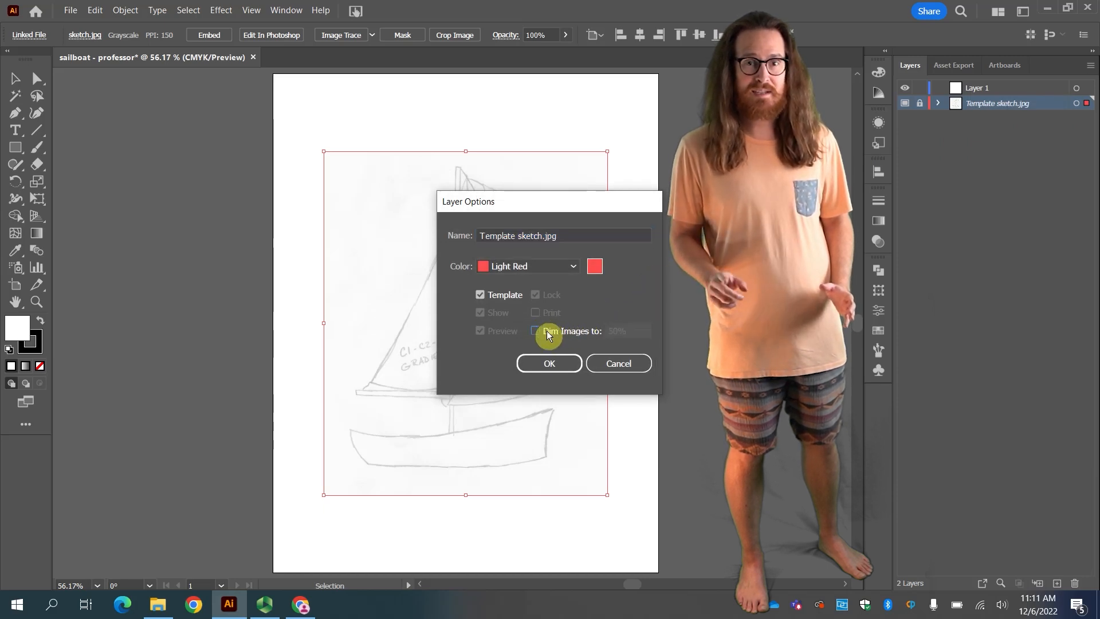
{"action": "left_click", "coordinate": [549, 366]}
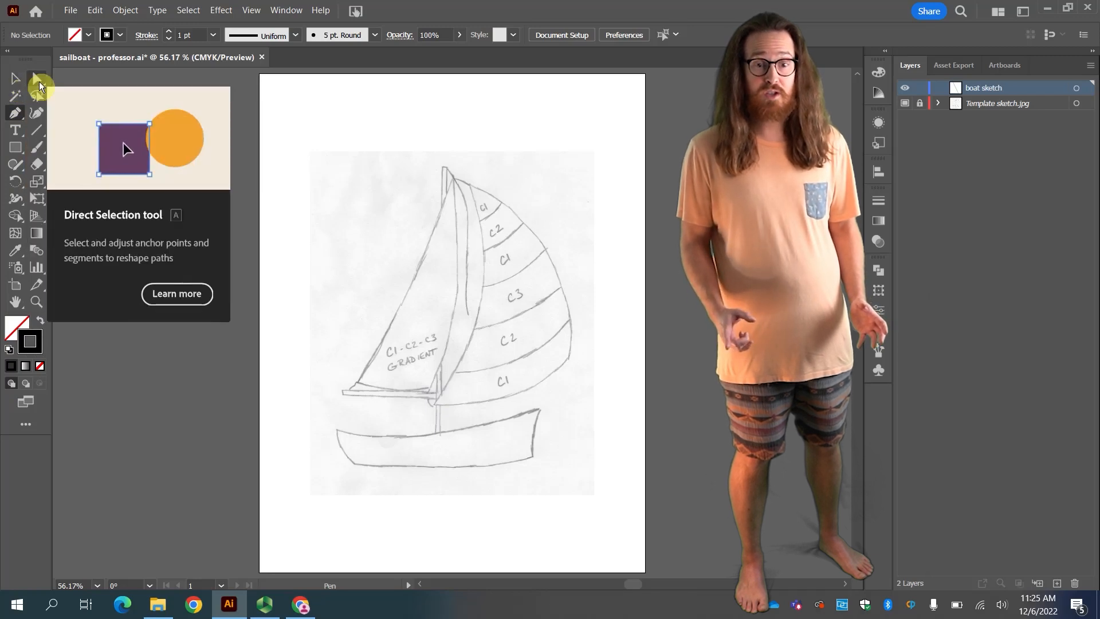
Get the Pen tool ready at the boat's hull in the sketch, with the bow shown at 200%.
{"action": "left_click", "coordinate": [9, 116]}
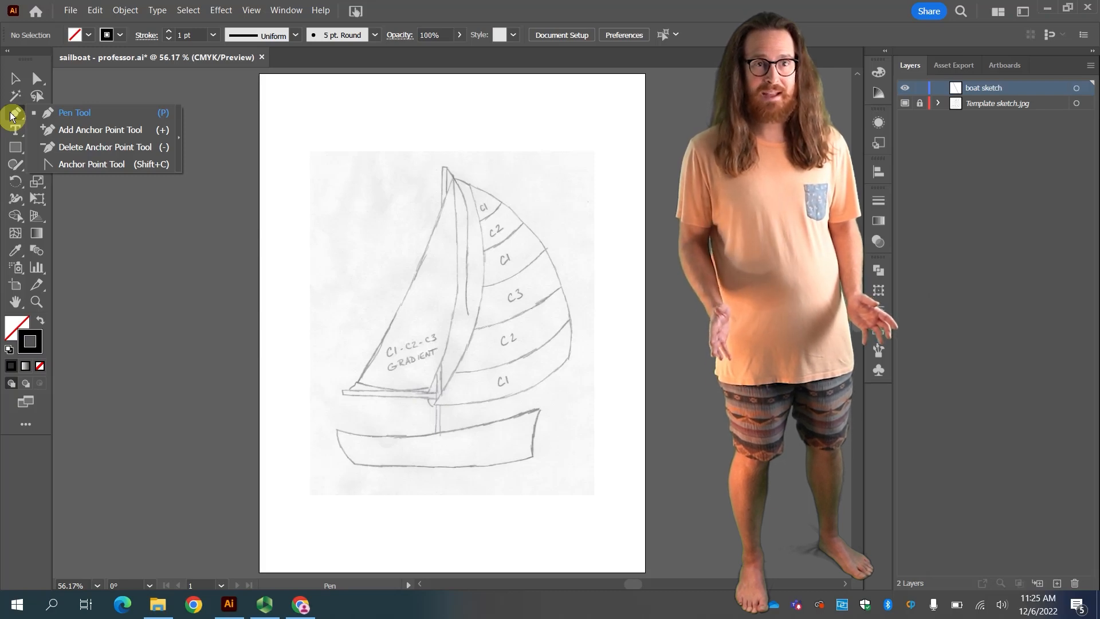
{"action": "left_click", "coordinate": [12, 116]}
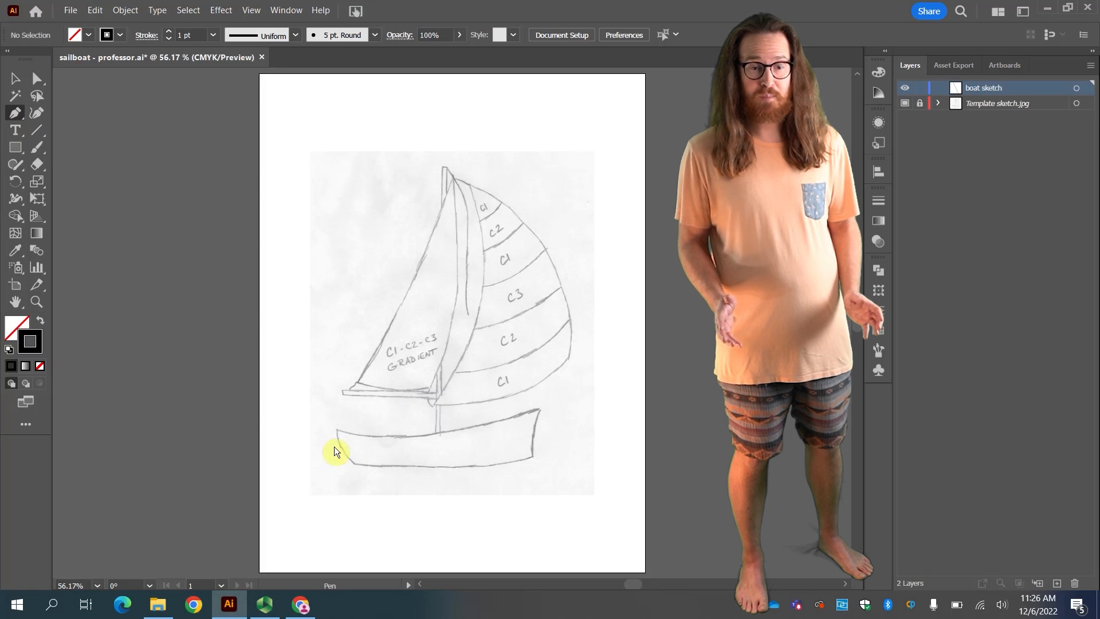
{"action": "key", "text": "ctrl+equal"}
{"action": "key", "text": "ctrl+equal"}
{"action": "key", "text": "ctrl+equal"}
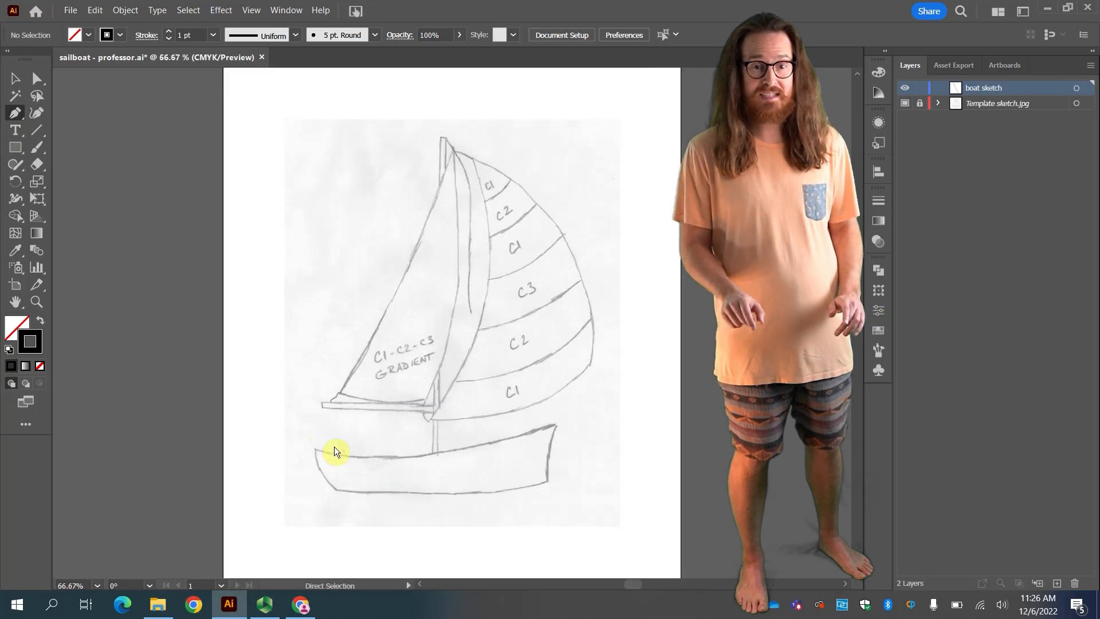
{"action": "key", "text": "space"}
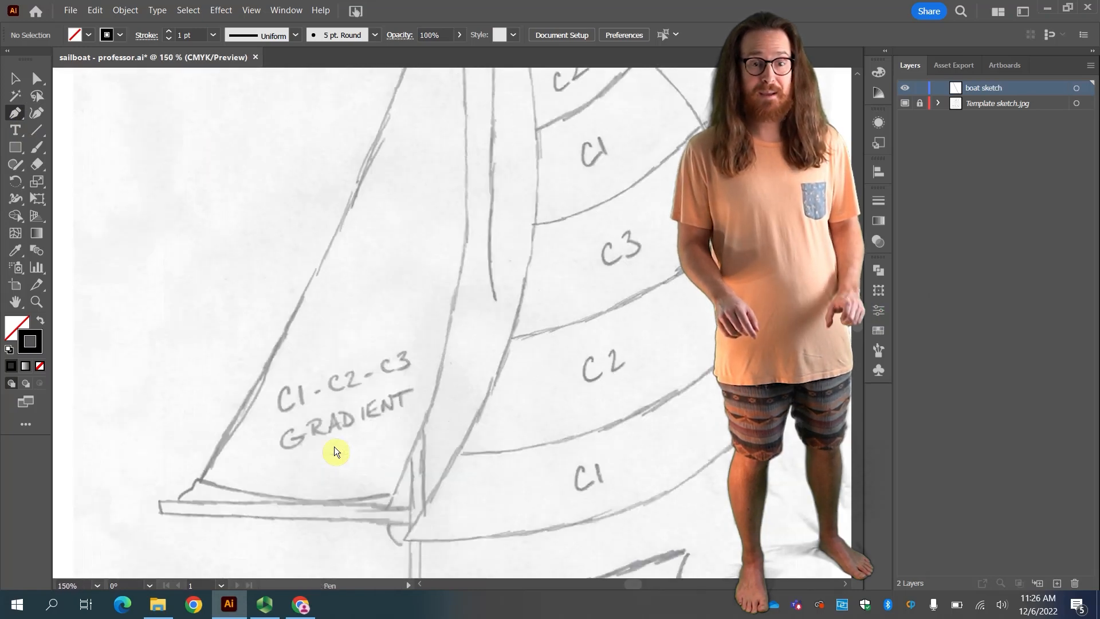
{"action": "left_click_drag", "start_coordinate": [352, 444], "coordinate": [394, 92]}
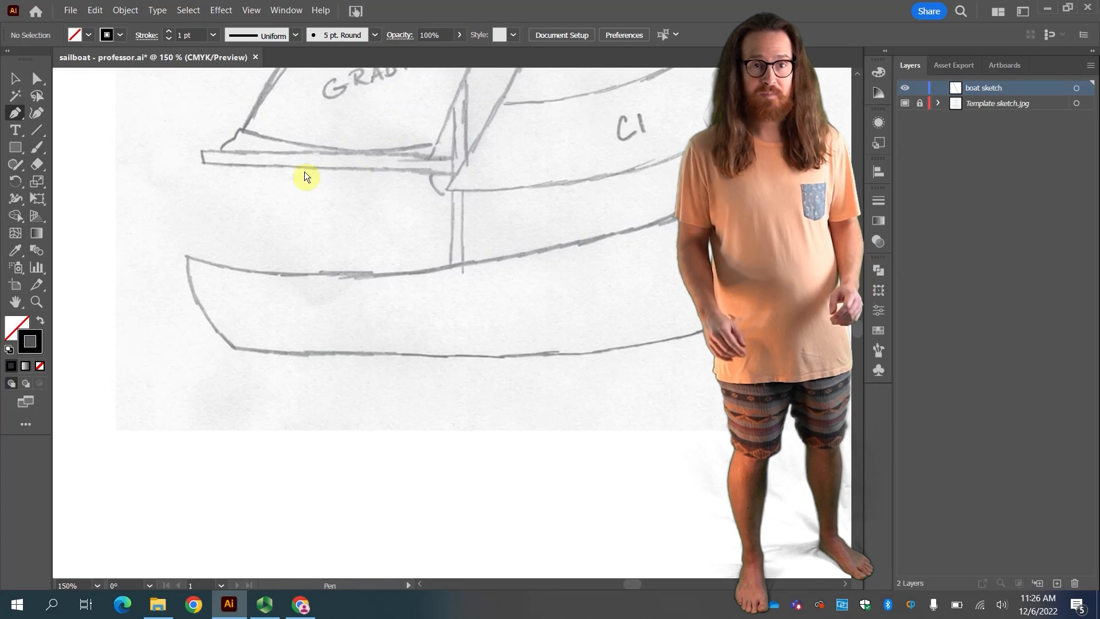
{"action": "key", "text": "ctrl+="}
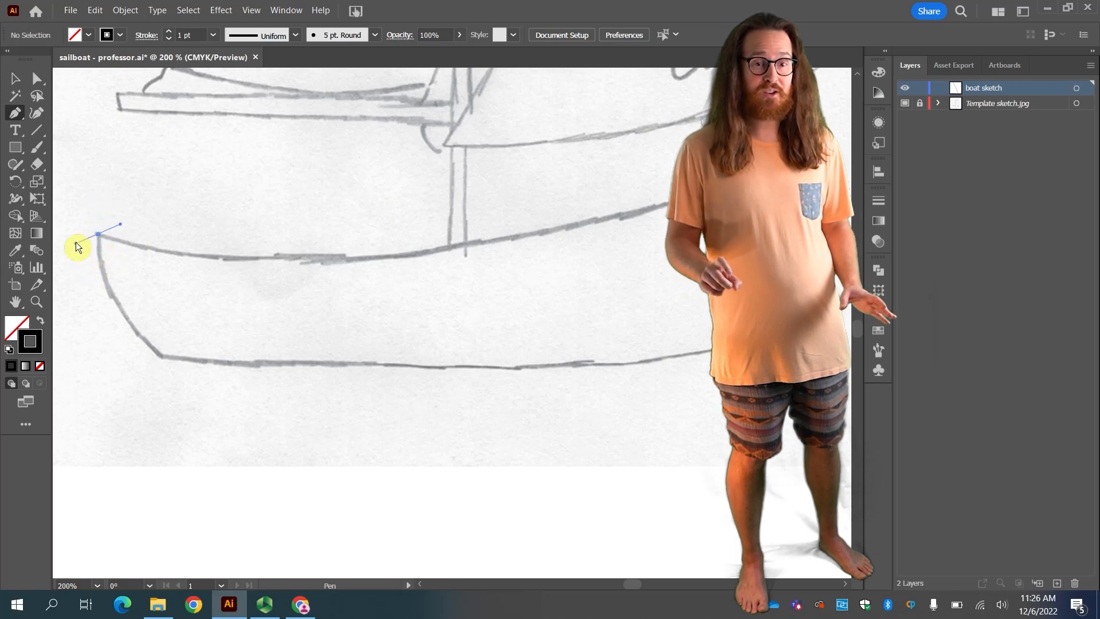
Try to trace the curved bow from the hull's upper tip to its lower corner with the Pen tool, and undo the path.
{"action": "left_click_drag", "start_coordinate": [127, 218], "coordinate": [129, 270]}
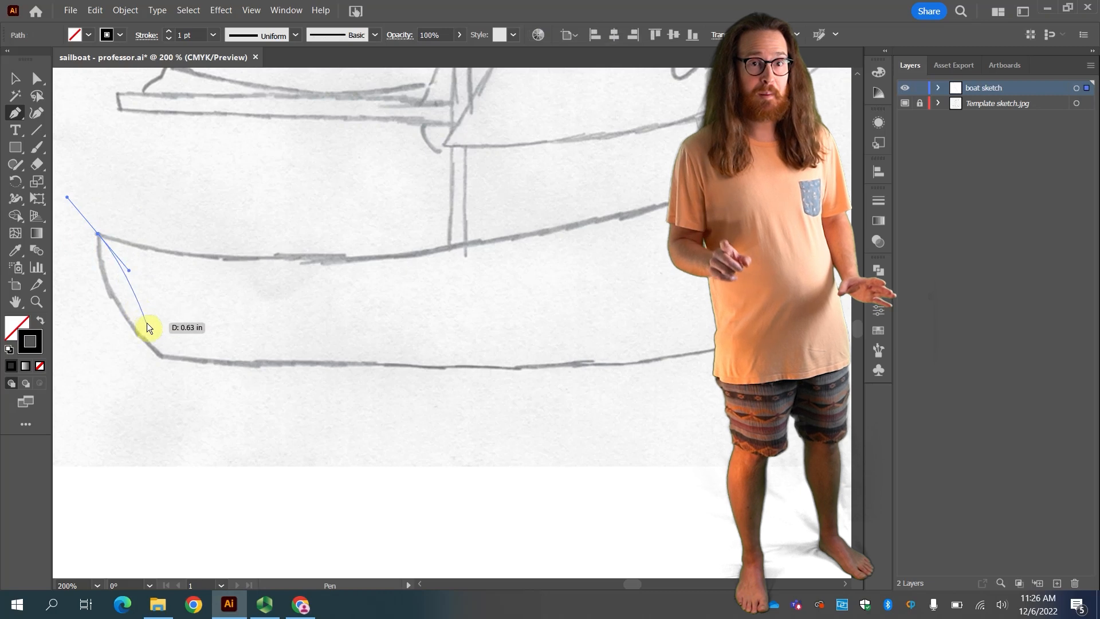
{"action": "left_click", "coordinate": [162, 357]}
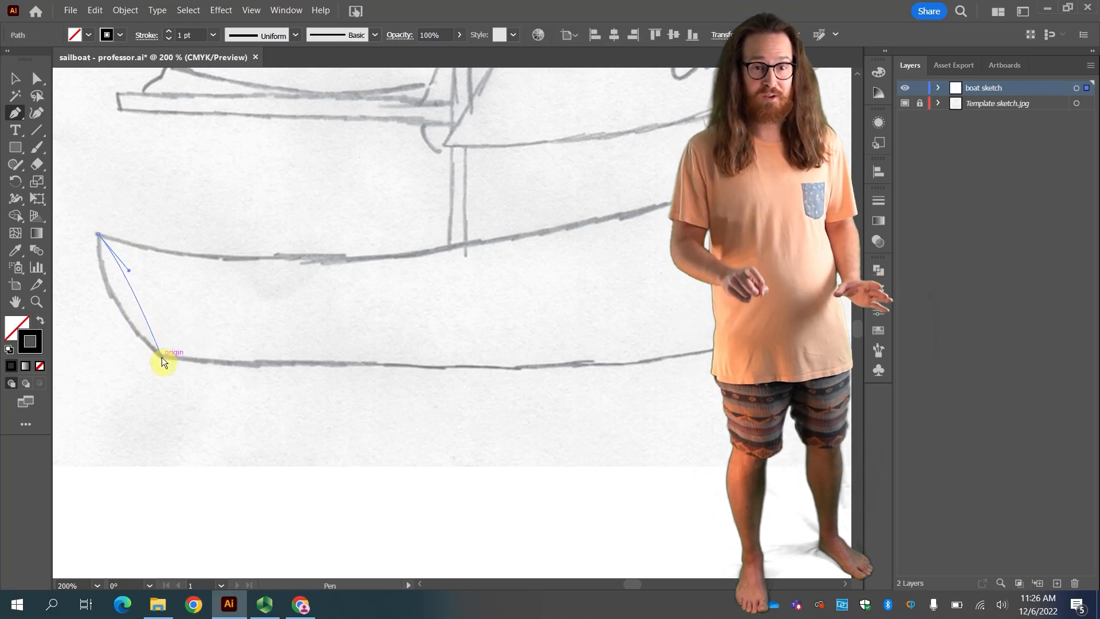
{"action": "left_click_drag", "start_coordinate": [162, 356], "coordinate": [188, 321]}
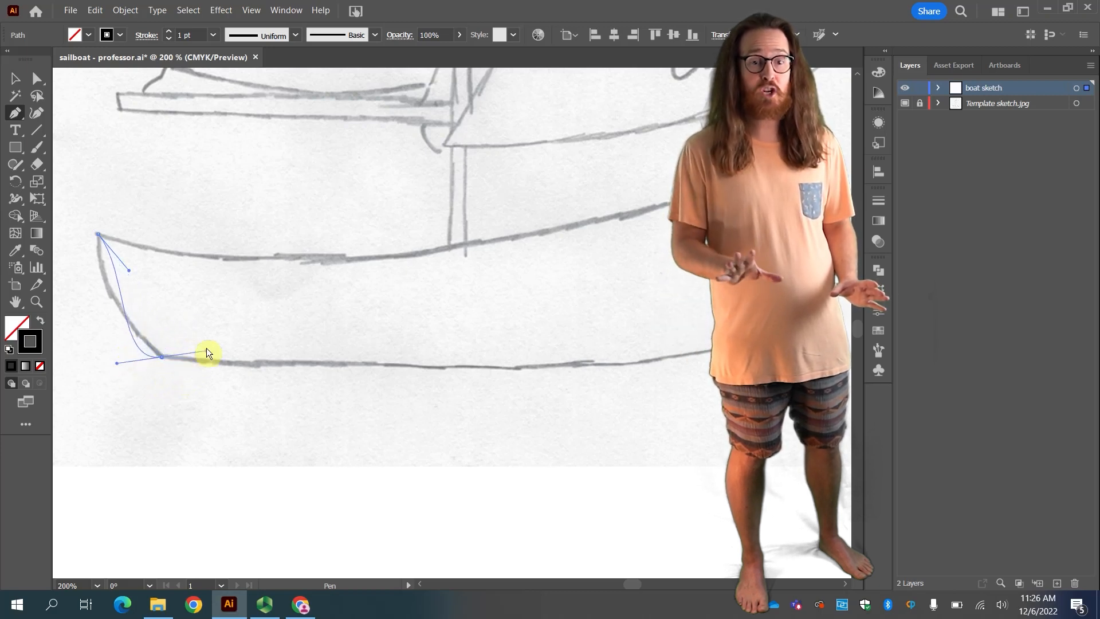
{"action": "left_click_drag", "start_coordinate": [200, 407], "coordinate": [201, 397]}
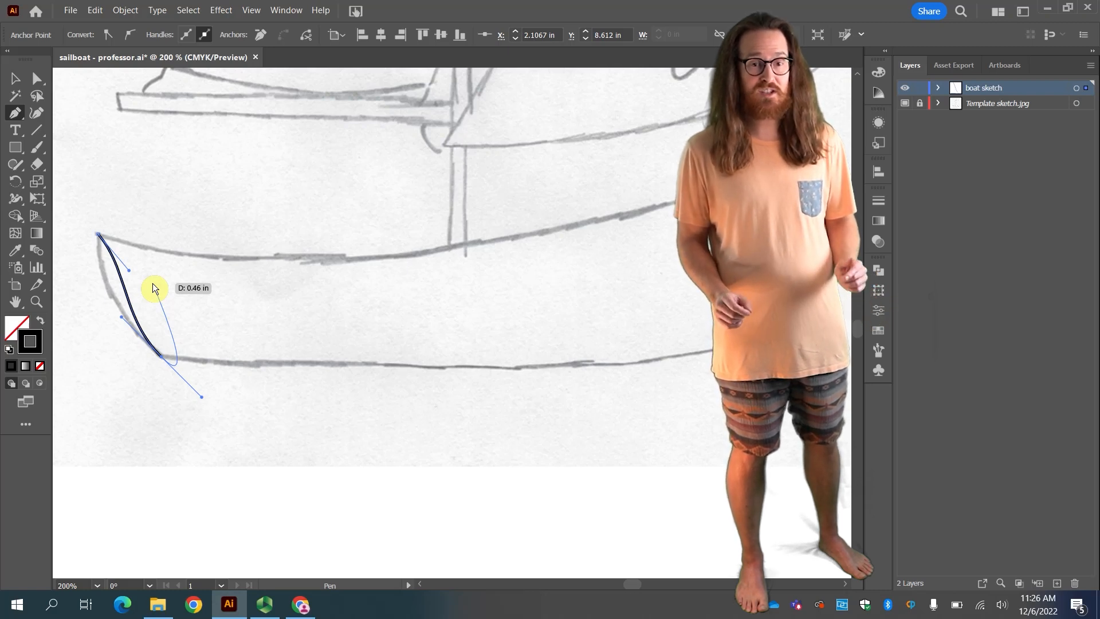
{"action": "key", "text": "ctrl+z"}
{"action": "key", "text": "ctrl+z"}
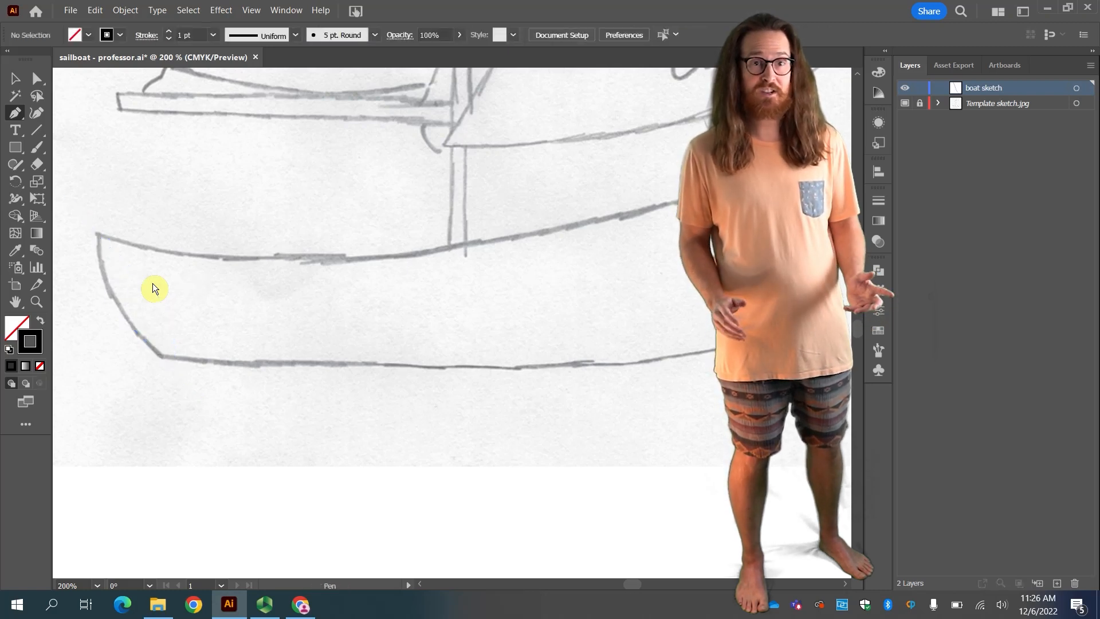
Place a single smooth anchor point with steep, nearly vertical direction handles inside the hull near the bow.
{"action": "left_click_drag", "start_coordinate": [152, 283], "coordinate": [169, 363]}
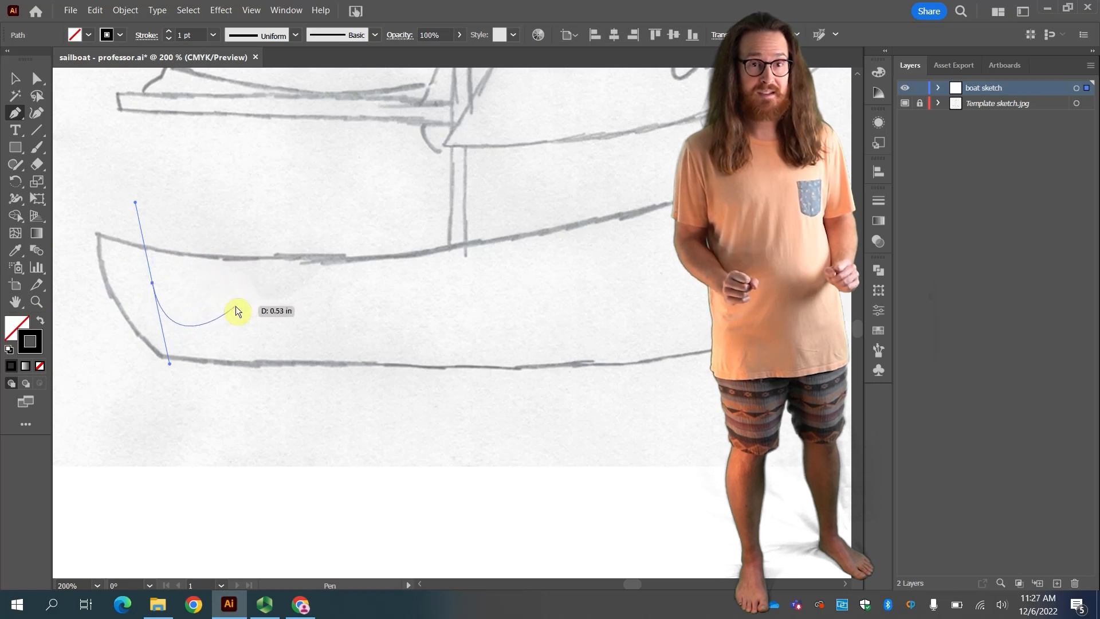
{"action": "key", "text": "Escape"}
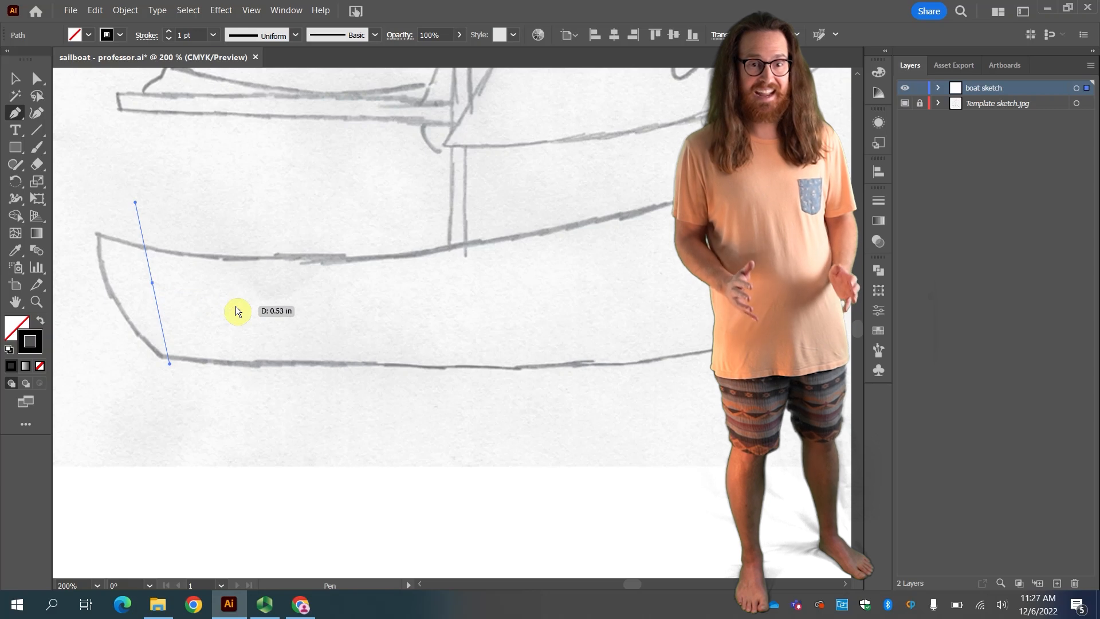
Deselect the test anchor and trace the hull's bow with a curved Pen segment from its upper tip to its lower corner.
{"action": "left_click", "coordinate": [236, 311], "text": "ctrl"}
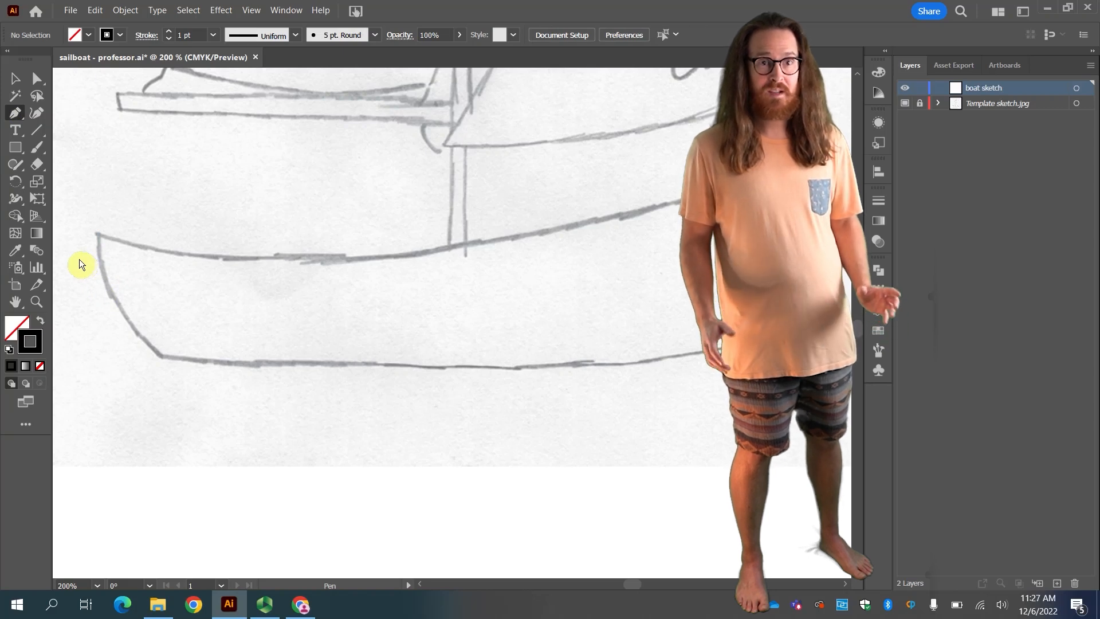
{"action": "left_click", "coordinate": [98, 234]}
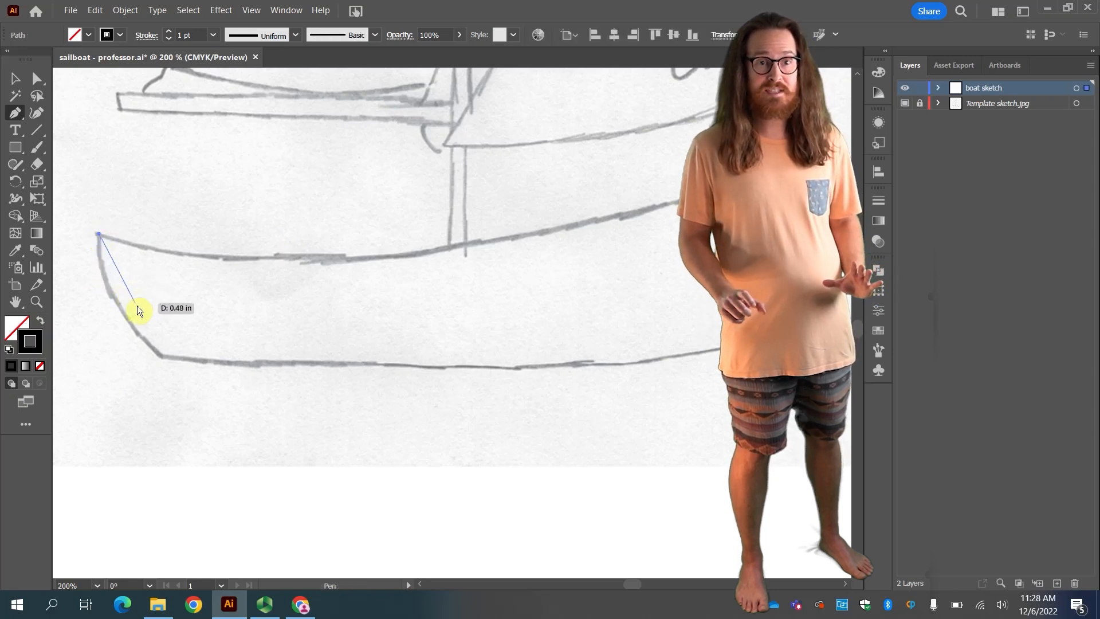
{"action": "left_click", "coordinate": [159, 362]}
{"action": "left_click_drag", "start_coordinate": [164, 348], "coordinate": [141, 350]}
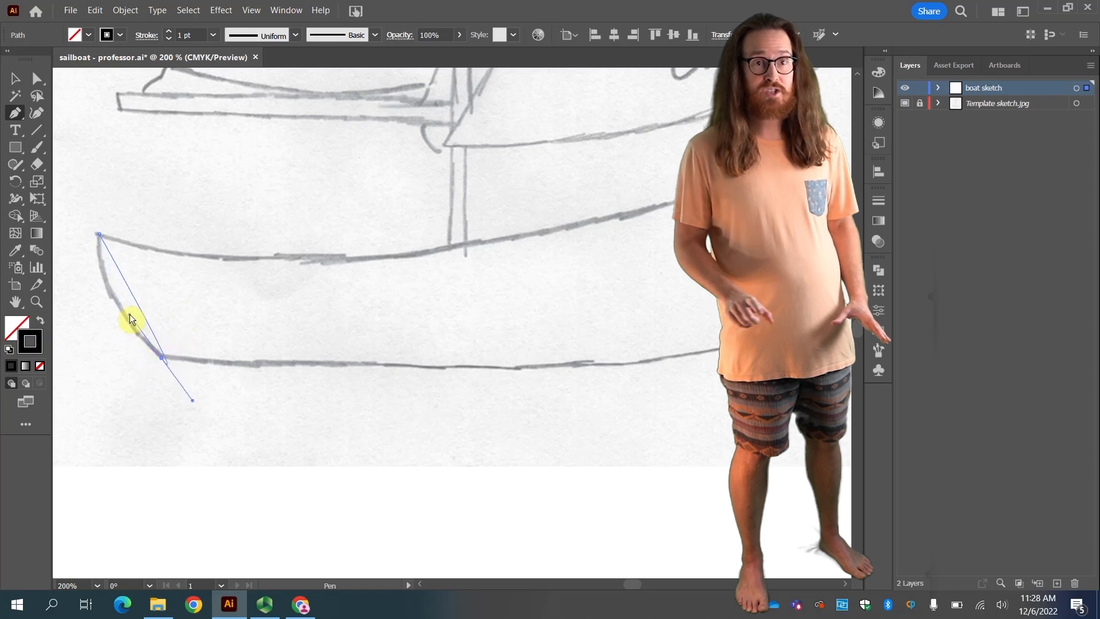
{"action": "left_click_drag", "start_coordinate": [130, 314], "coordinate": [245, 427]}
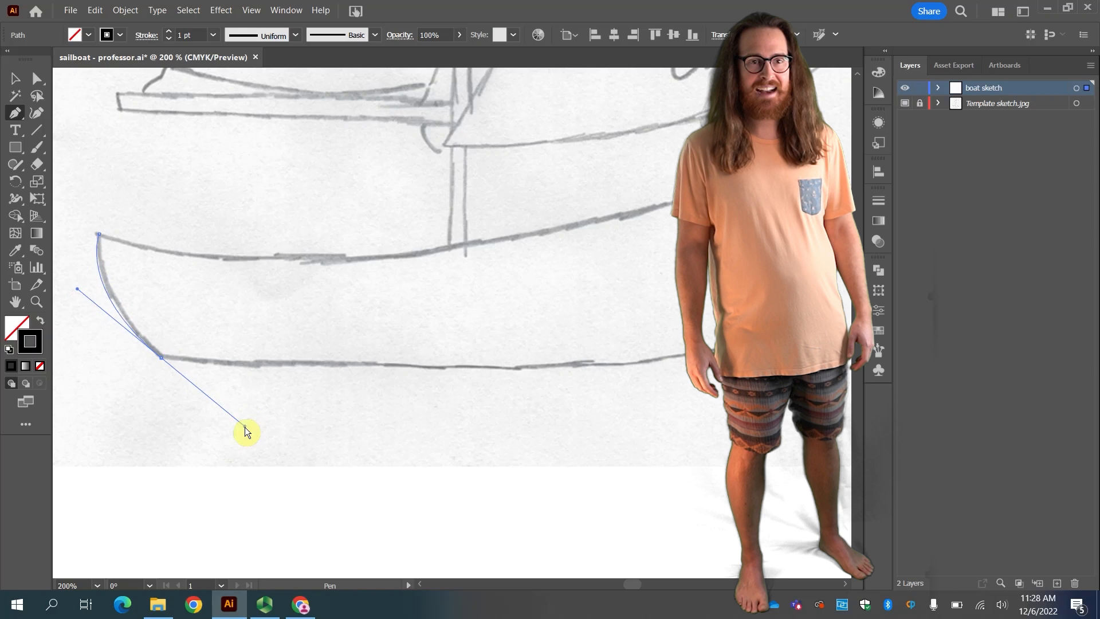
{"action": "left_click_drag", "start_coordinate": [246, 427], "coordinate": [245, 428]}
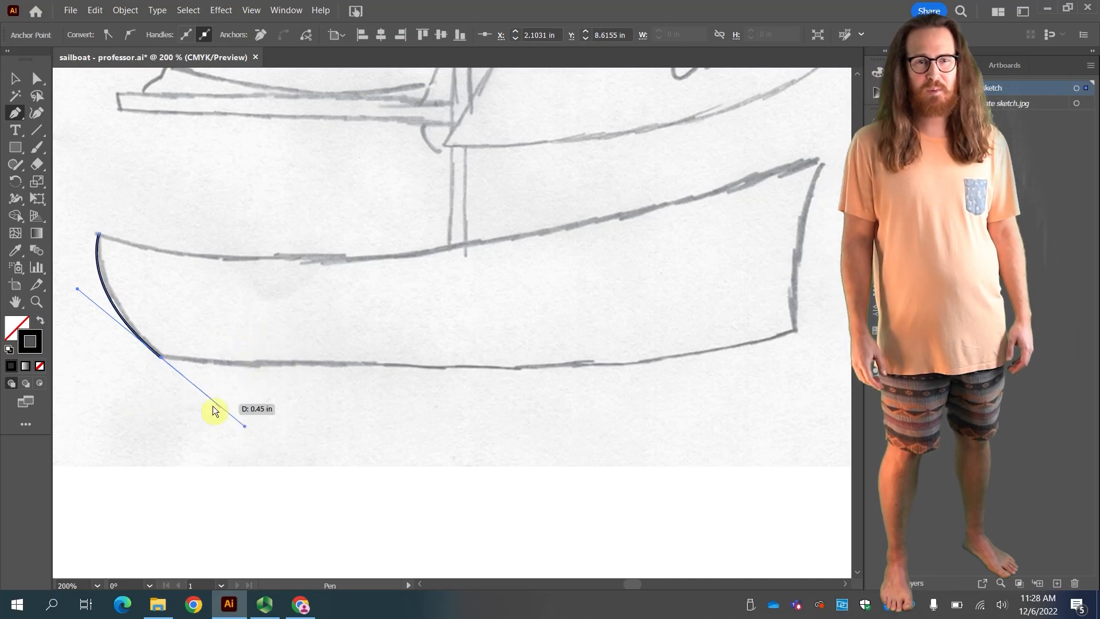
Extend the hull path from the bow's lower corner to the stern's lower corner and bend the segment along the sketched bottom edge.
{"action": "left_click", "coordinate": [162, 356]}
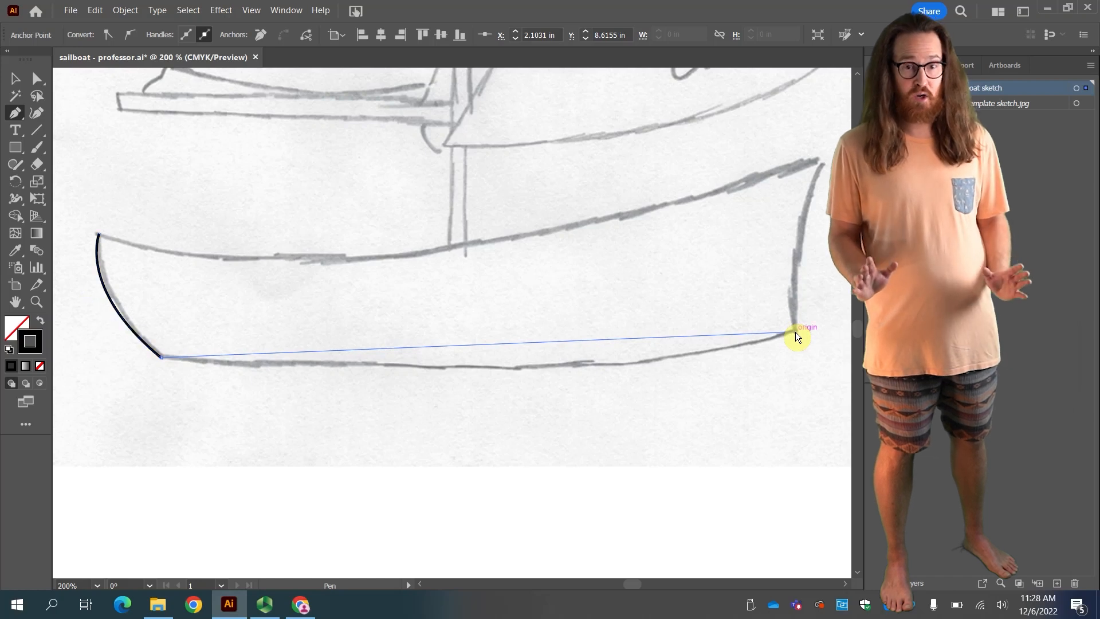
{"action": "left_click", "coordinate": [795, 332]}
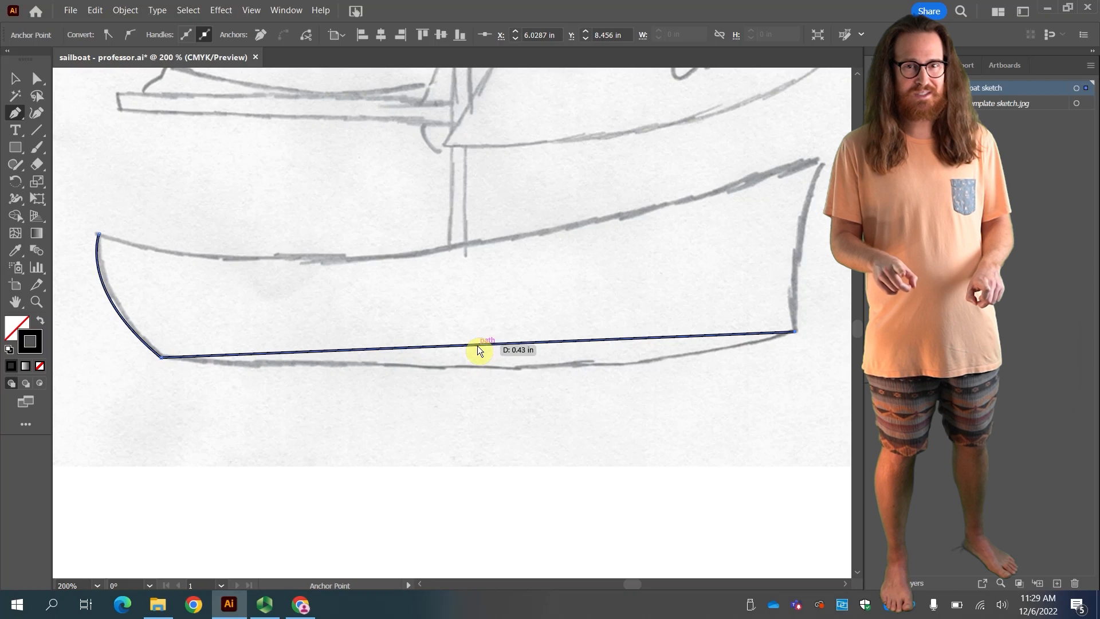
{"action": "left_click_drag", "start_coordinate": [479, 350], "coordinate": [517, 372]}
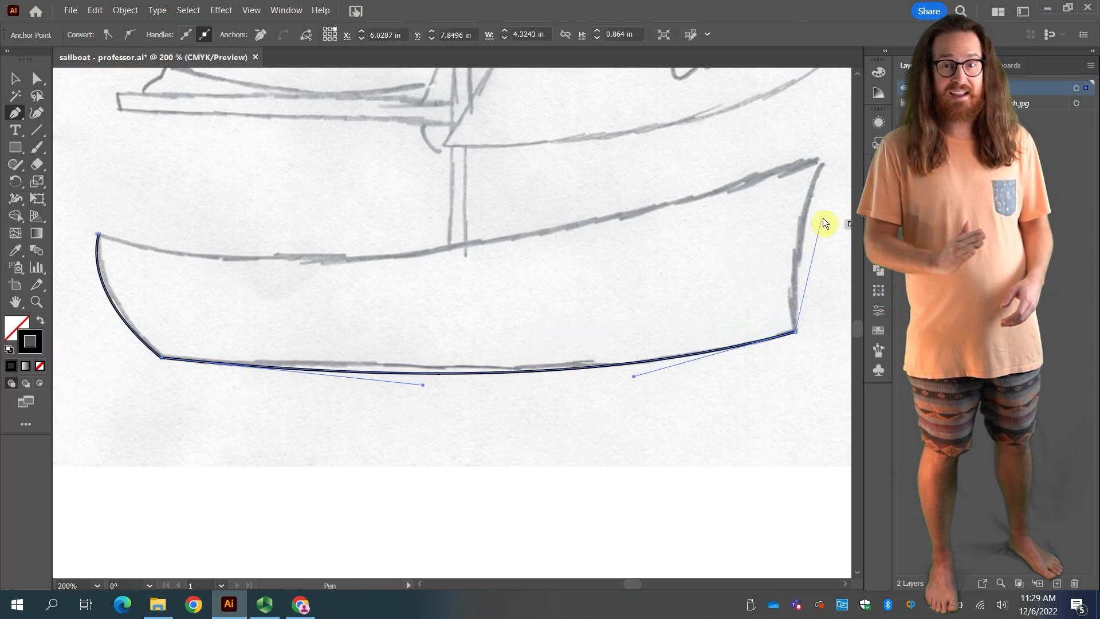
Trace the curved stern up to the hull's upper rear corner and close the hull path at the bow tip.
{"action": "left_click", "coordinate": [816, 165]}
{"action": "left_click_drag", "start_coordinate": [812, 164], "coordinate": [843, 105]}
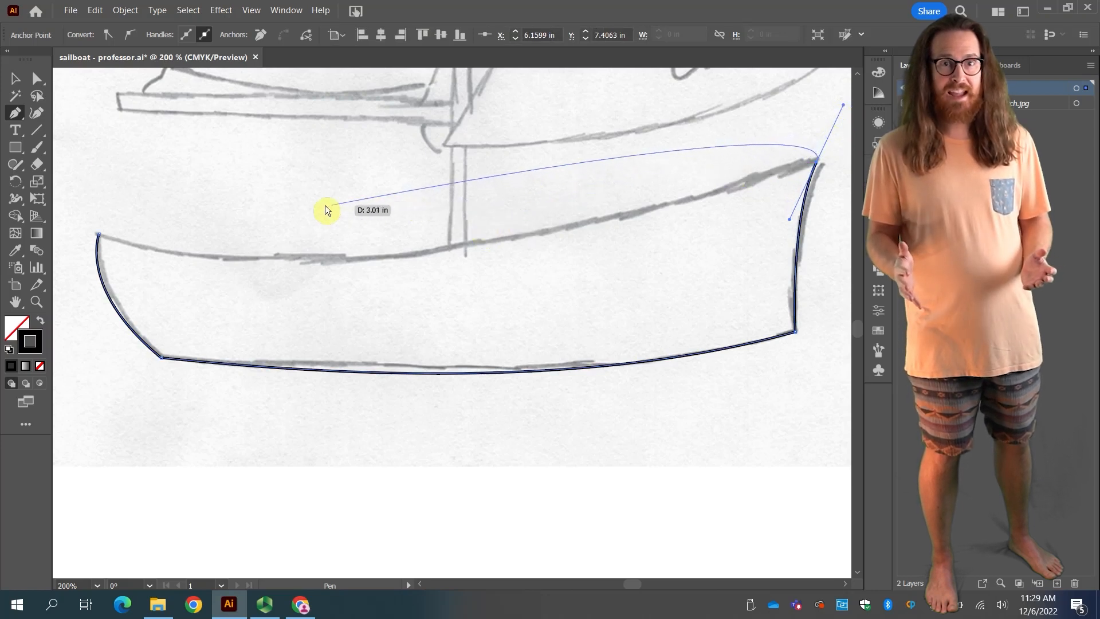
{"action": "left_click", "coordinate": [98, 235]}
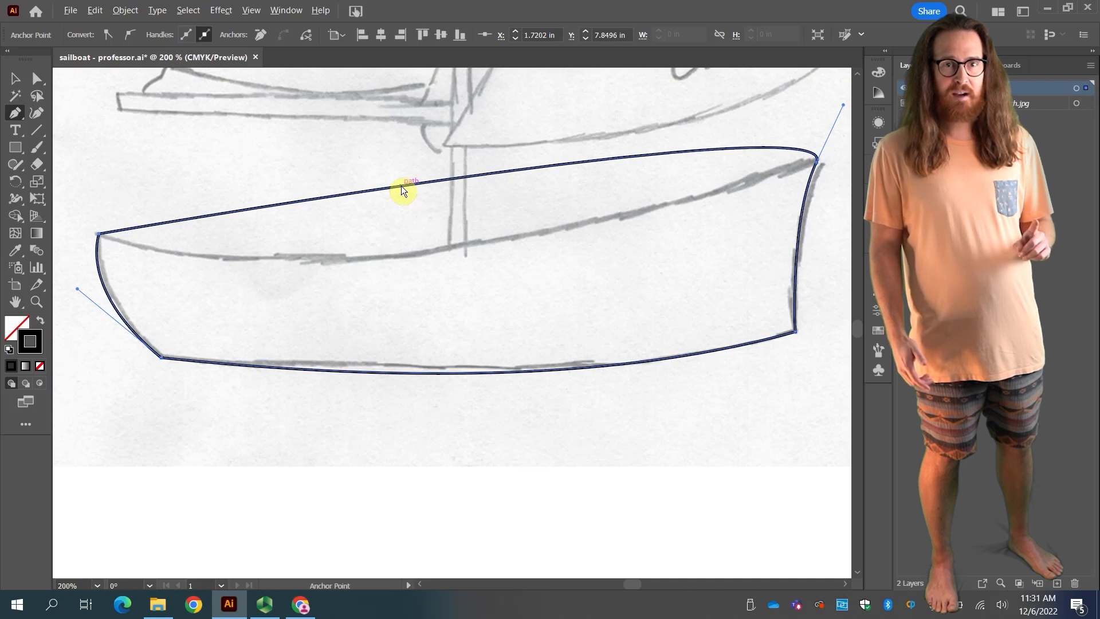
Reshape the hull's top edge to follow the sagging deck line in the sketch and flatten the curve of its bottom edge.
{"action": "left_click_drag", "start_coordinate": [401, 189], "coordinate": [415, 231]}
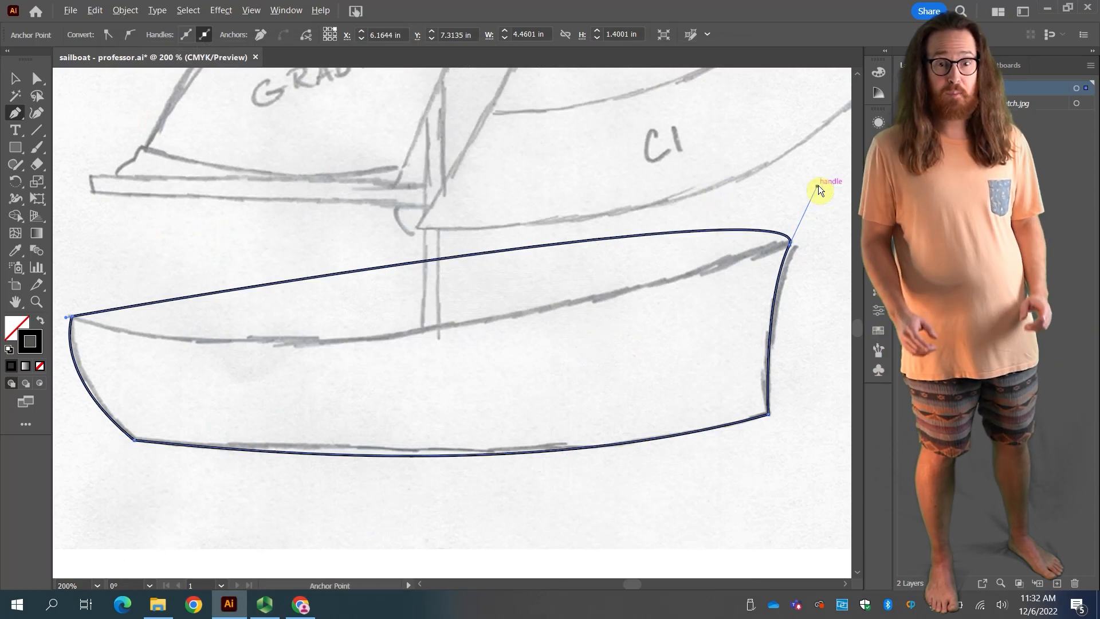
{"action": "left_click_drag", "start_coordinate": [817, 186], "coordinate": [326, 404]}
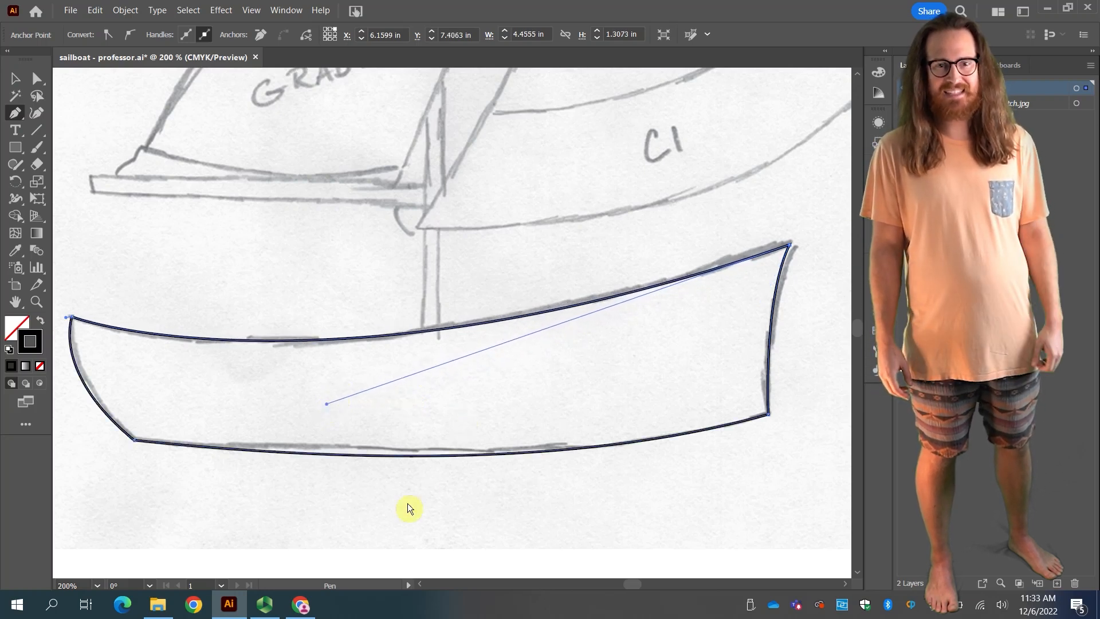
{"action": "mouse_move", "coordinate": [338, 452]}
{"action": "left_mouse_down"}
{"action": "mouse_move", "coordinate": [352, 446]}
{"action": "mouse_move", "coordinate": [329, 446]}
{"action": "left_mouse_up"}
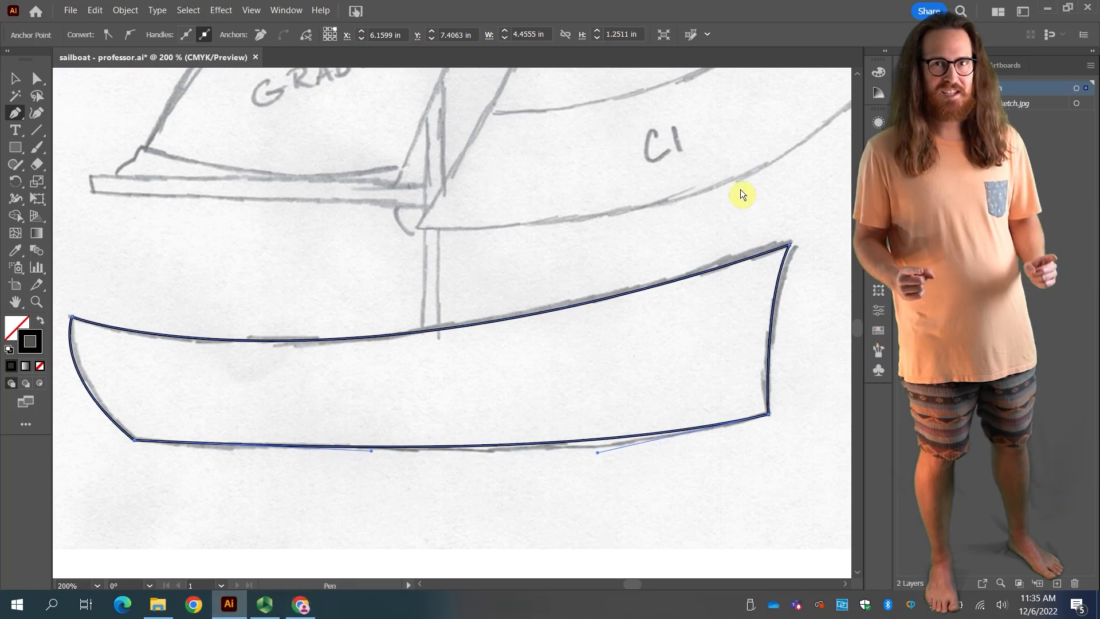
Draw the striped sail as a closed straight-sided triangle through its three sketched corners, about 3 in wide and 4.8 in tall.
{"action": "key", "text": "ctrl+0"}
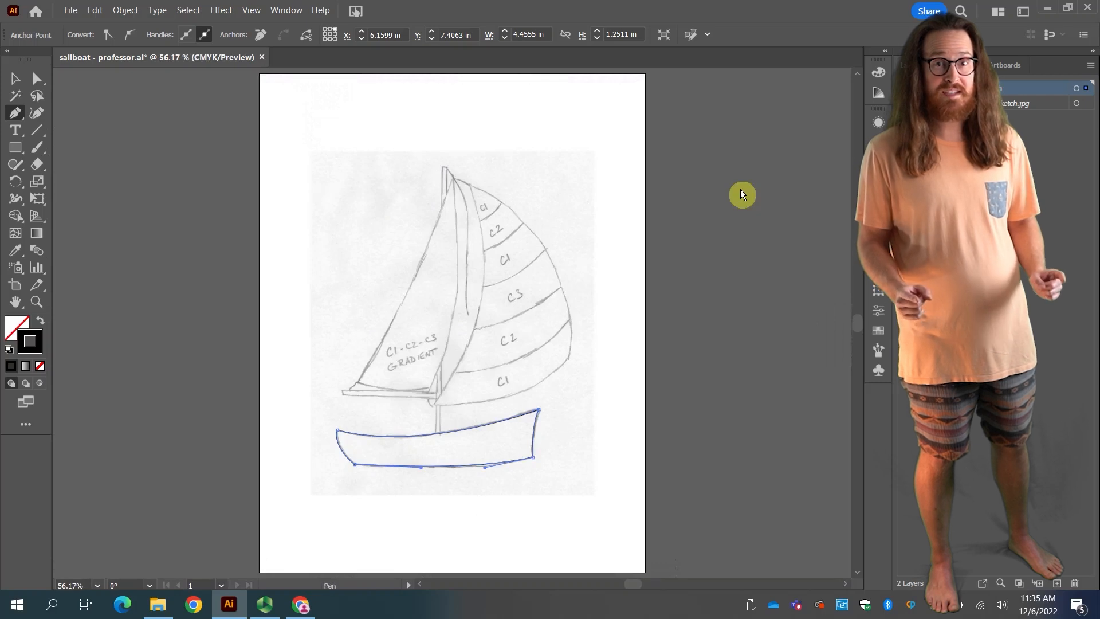
{"action": "key", "text": "ctrl+equal"}
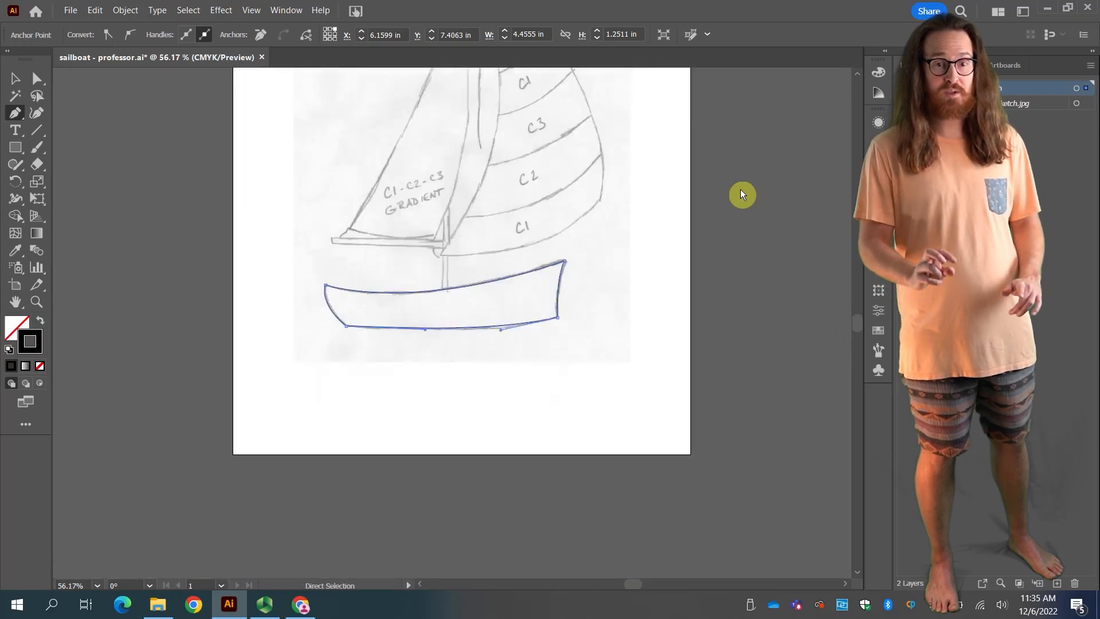
{"action": "key", "text": "ctrl+equal"}
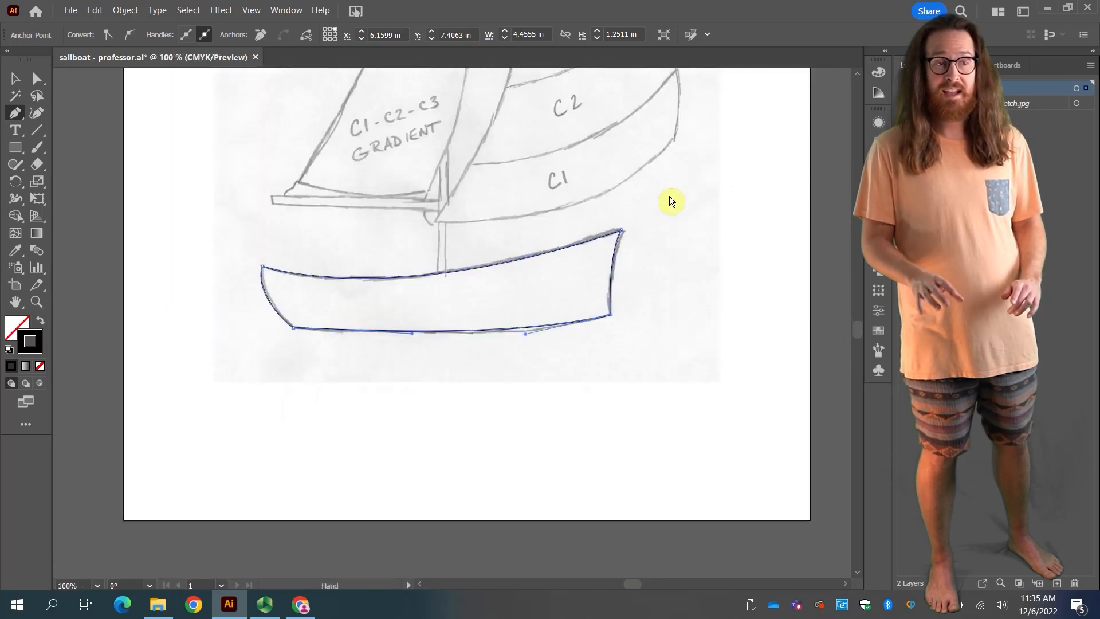
{"action": "mouse_move", "coordinate": [668, 198]}
{"action": "left_mouse_down"}
{"action": "mouse_move", "coordinate": [613, 479]}
{"action": "mouse_move", "coordinate": [573, 487]}
{"action": "left_mouse_up"}
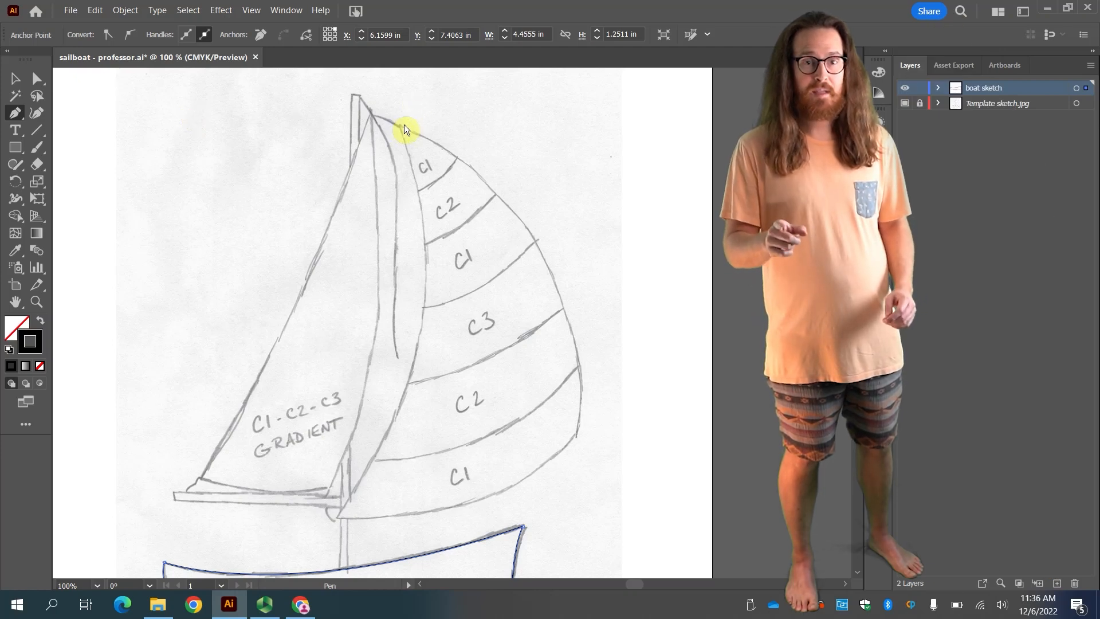
{"action": "left_click", "coordinate": [401, 126]}
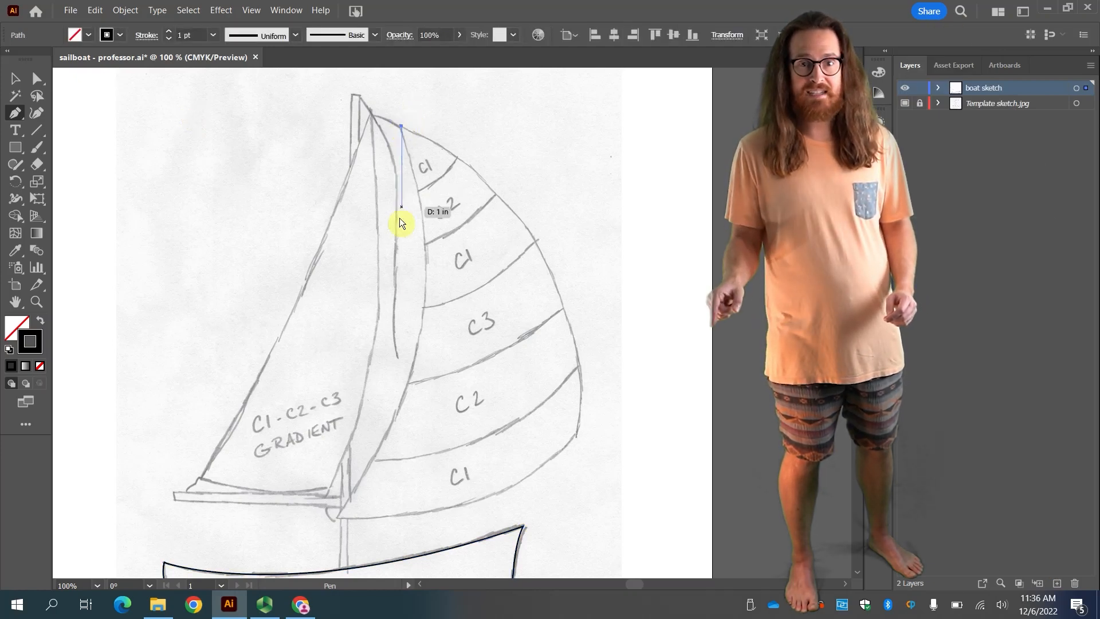
{"action": "left_click", "coordinate": [338, 515]}
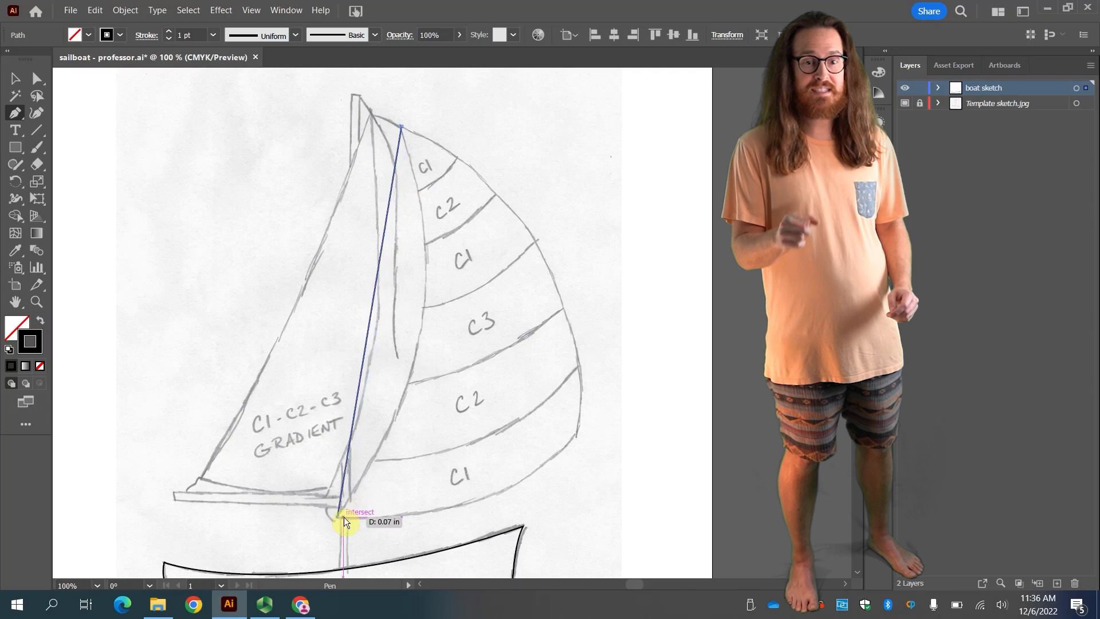
{"action": "left_click", "coordinate": [576, 438]}
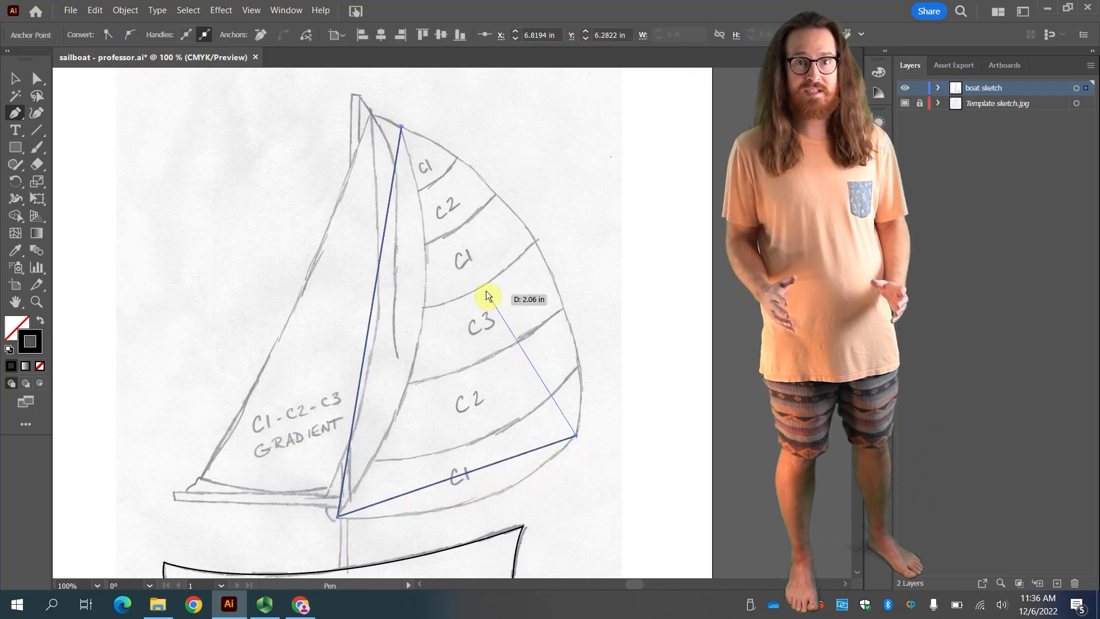
{"action": "left_click", "coordinate": [403, 127]}
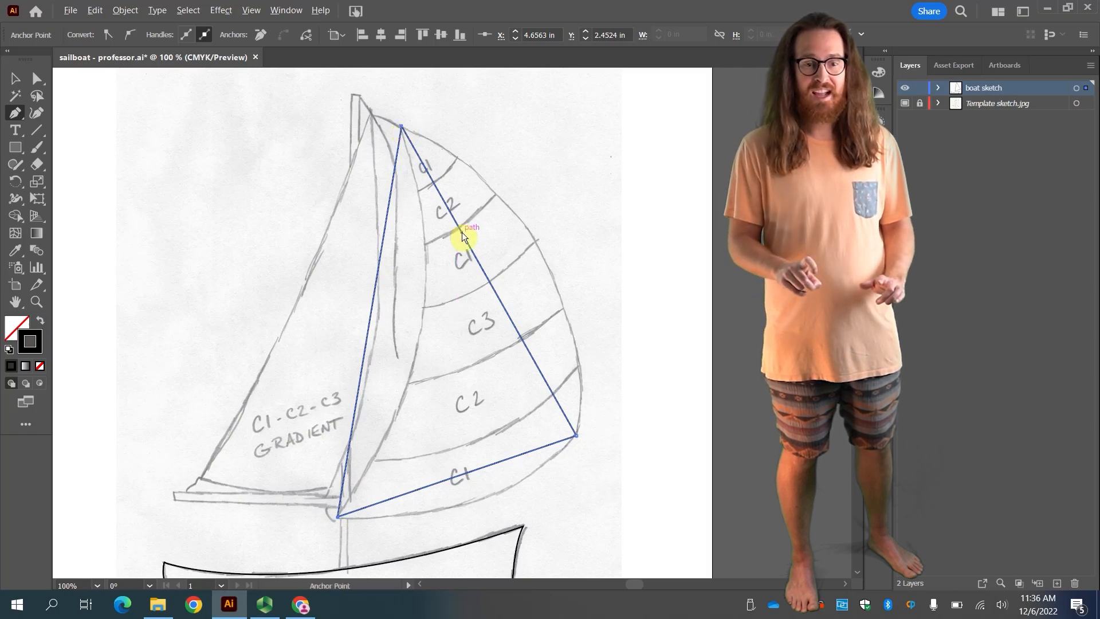
Bend the three straight sides of the striped sail to match the curved outlines in the sketch.
{"action": "left_click_drag", "start_coordinate": [462, 232], "coordinate": [530, 236]}
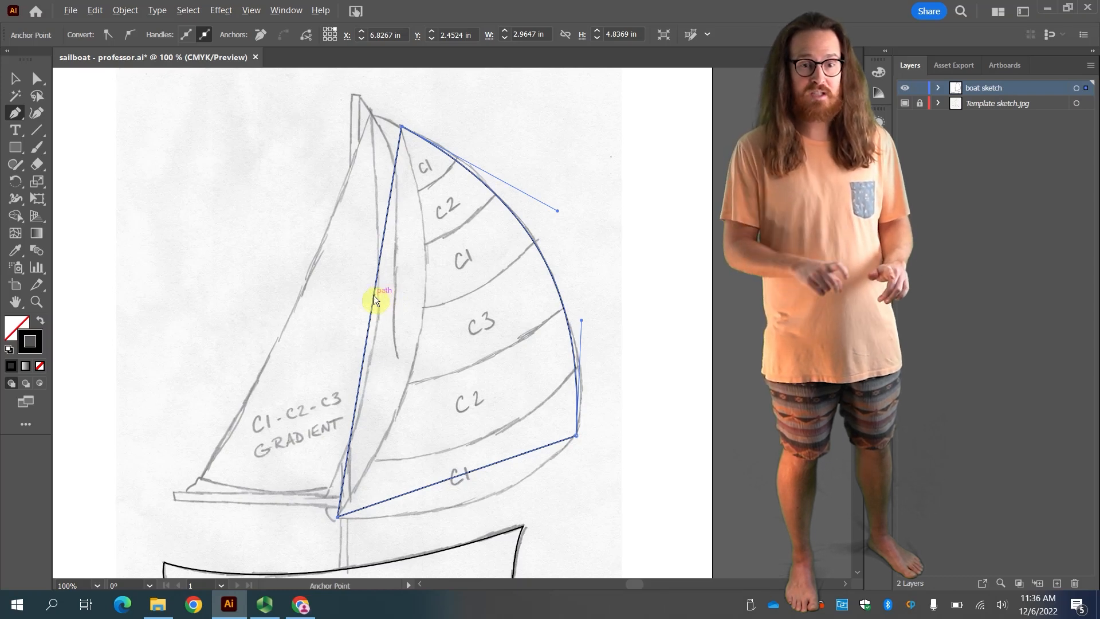
{"action": "mouse_move", "coordinate": [374, 294]}
{"action": "left_mouse_down"}
{"action": "mouse_move", "coordinate": [421, 333]}
{"action": "mouse_move", "coordinate": [408, 338]}
{"action": "mouse_move", "coordinate": [424, 321]}
{"action": "left_mouse_up"}
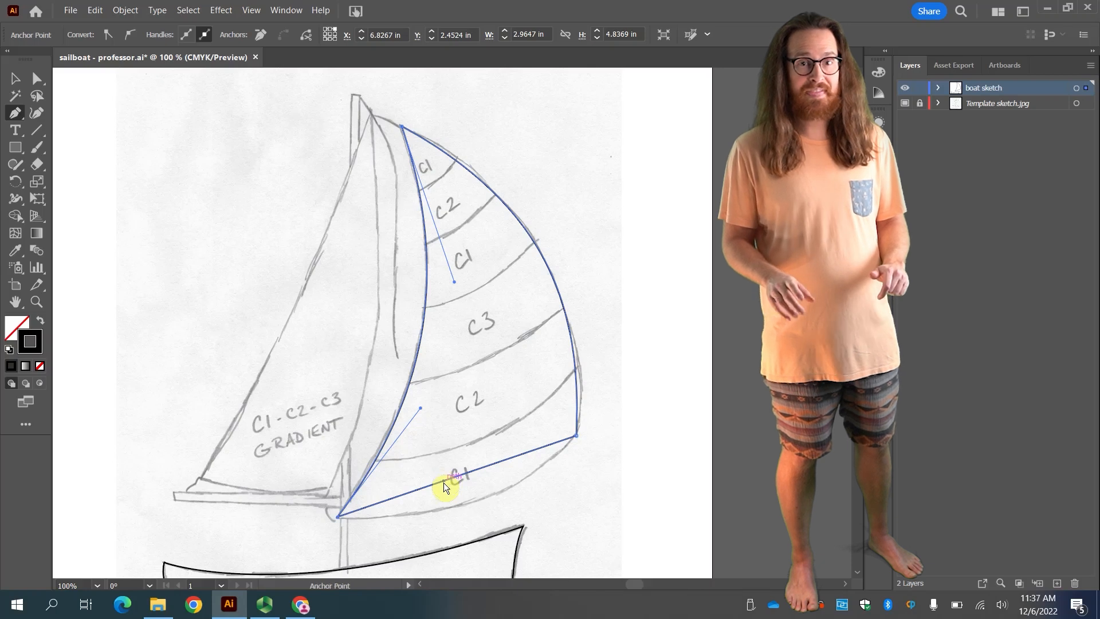
{"action": "left_click_drag", "start_coordinate": [443, 482], "coordinate": [471, 503]}
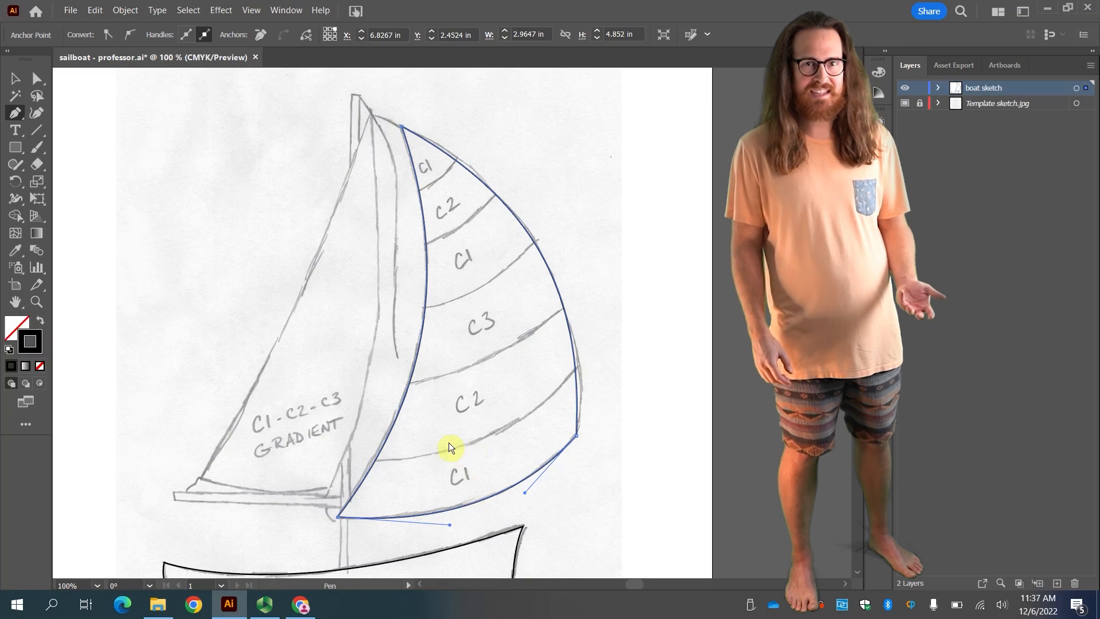
Draw the gradient sail as a closed straight-sided triangle from the masthead to both ends of its foot, about 4.7 in tall.
{"action": "left_click", "coordinate": [371, 110]}
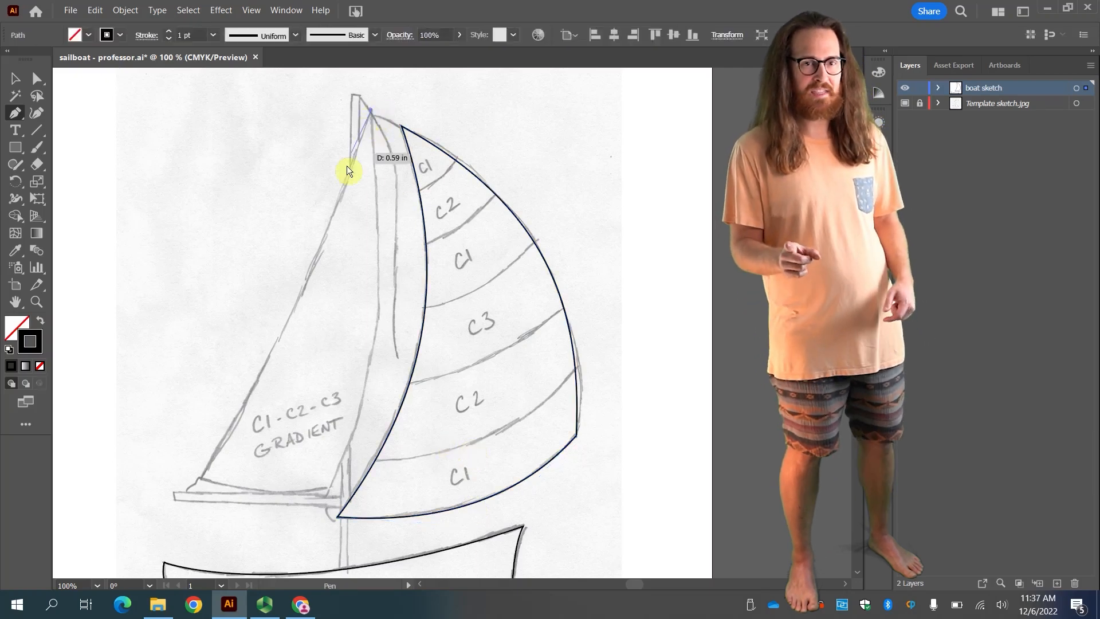
{"action": "left_click", "coordinate": [201, 478]}
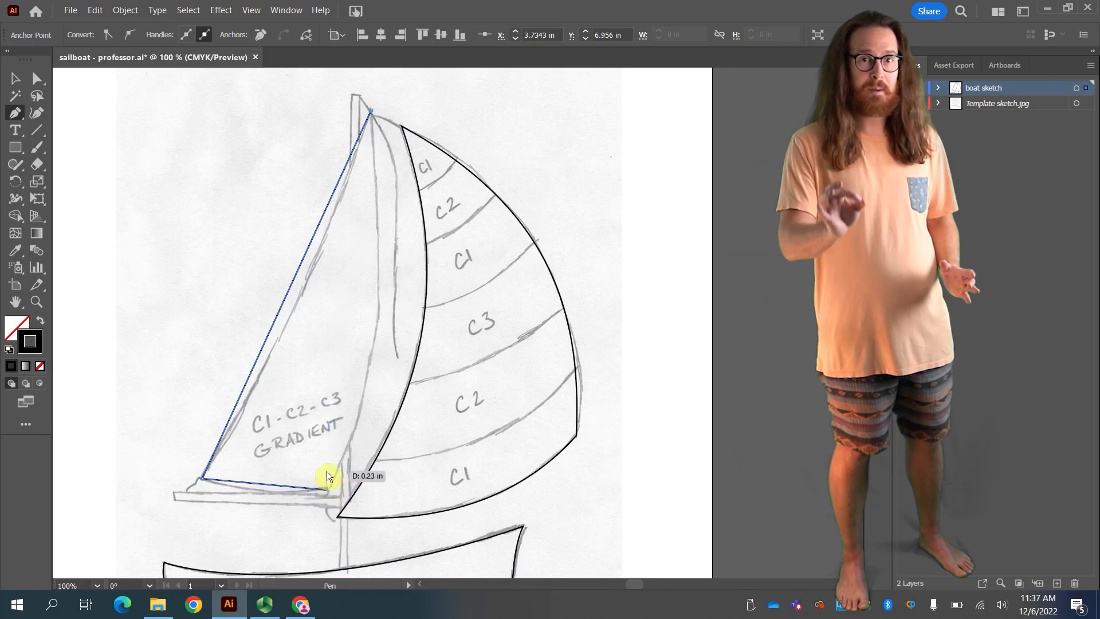
{"action": "left_click", "coordinate": [372, 111]}
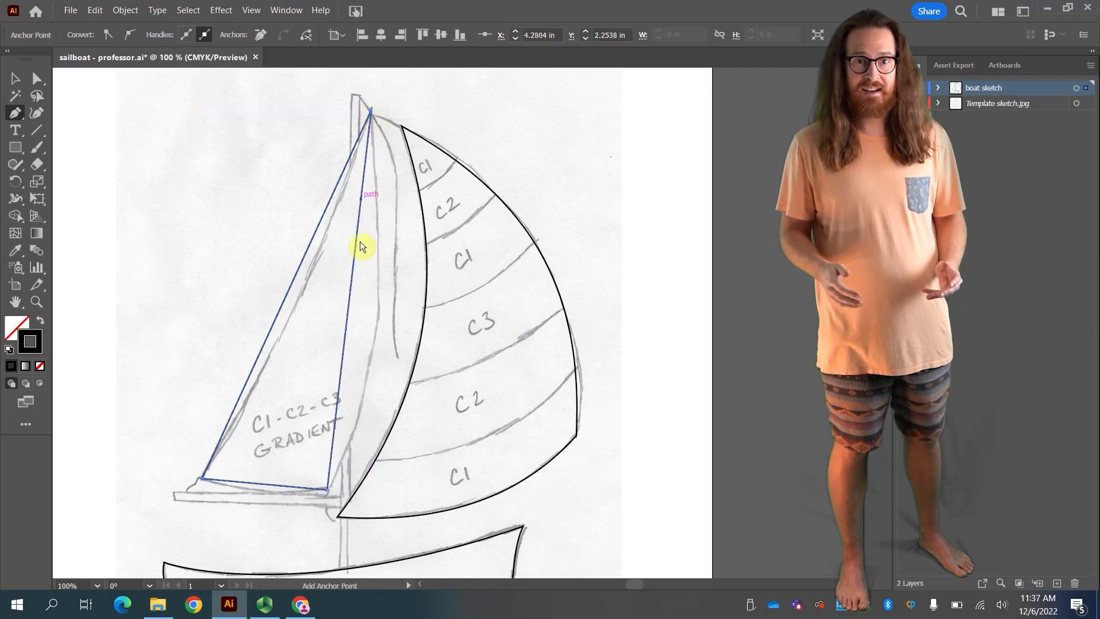
Bend the gradient sail's mast side, outer side and foot to follow the sketched curves.
{"action": "key", "text": "alt"}
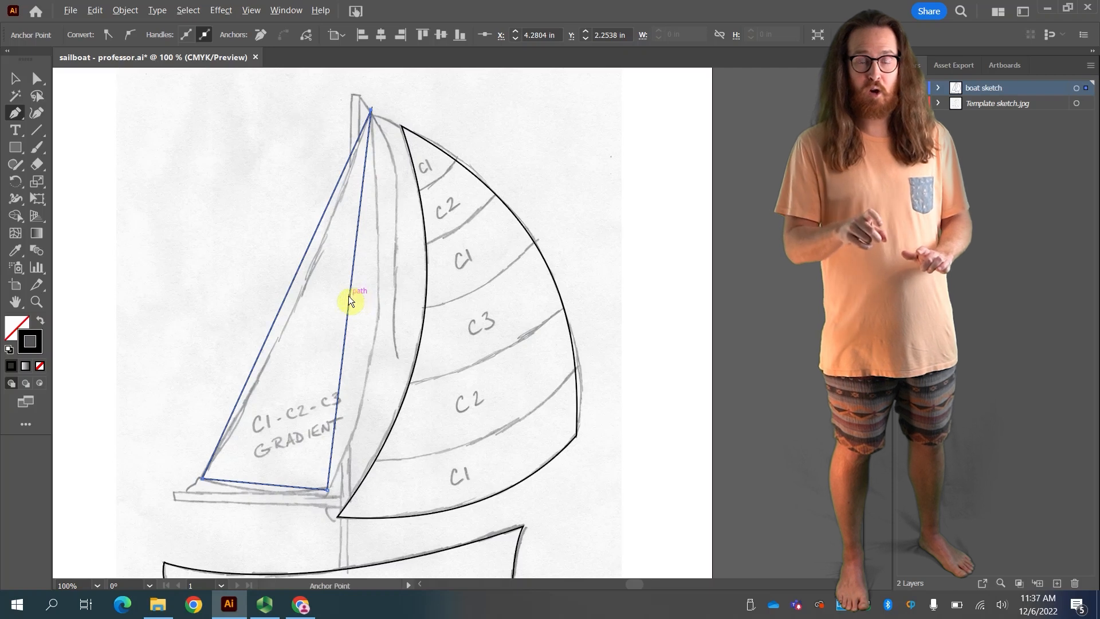
{"action": "left_click_drag", "start_coordinate": [349, 296], "coordinate": [377, 334]}
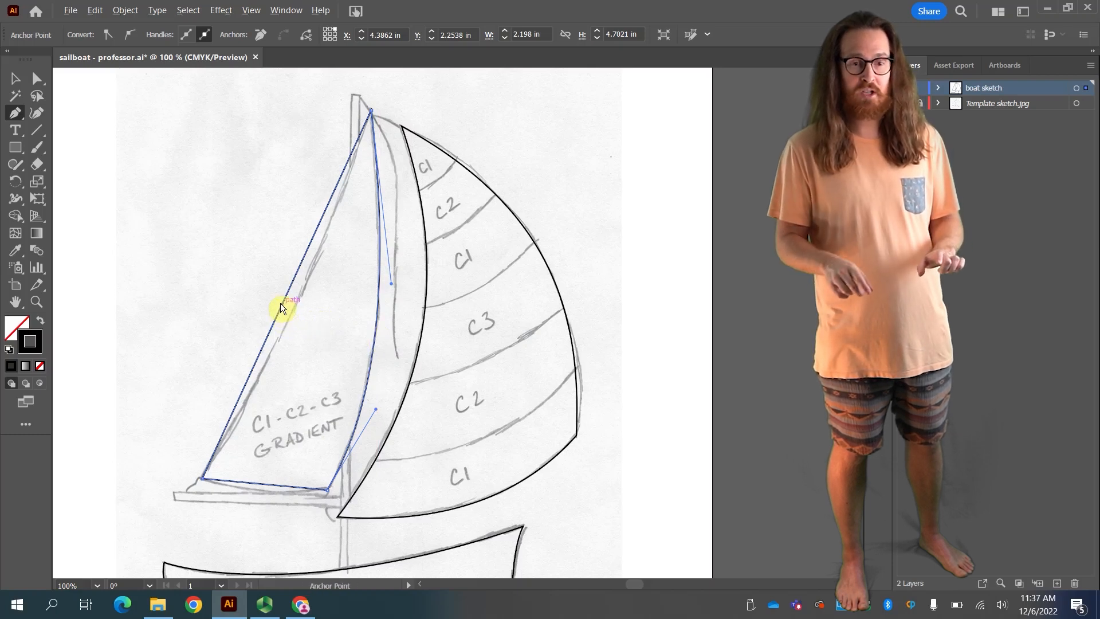
{"action": "left_click_drag", "start_coordinate": [282, 304], "coordinate": [297, 311]}
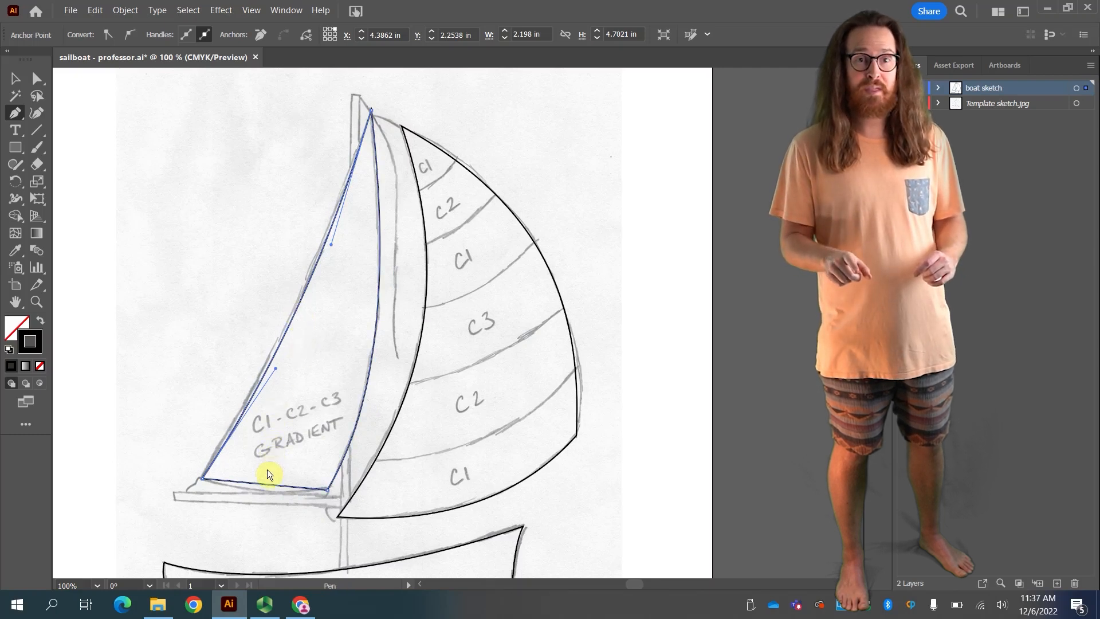
{"action": "key", "text": "alt"}
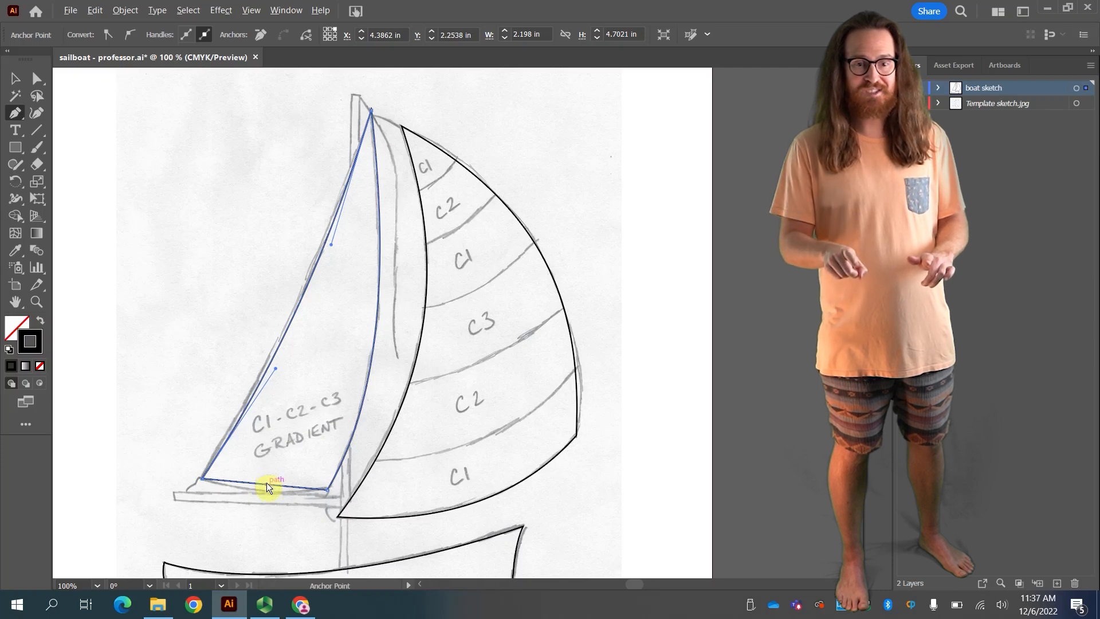
{"action": "left_click_drag", "start_coordinate": [266, 483], "coordinate": [270, 492]}
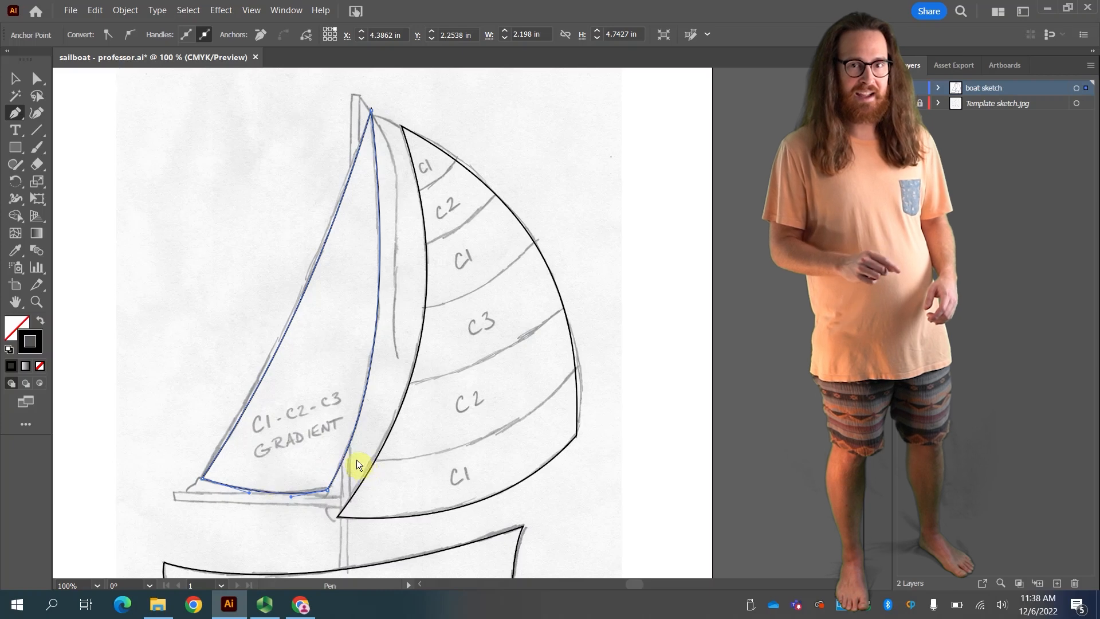
{"action": "key", "text": "ctrl+equal"}
{"action": "key", "text": "ctrl+equal"}
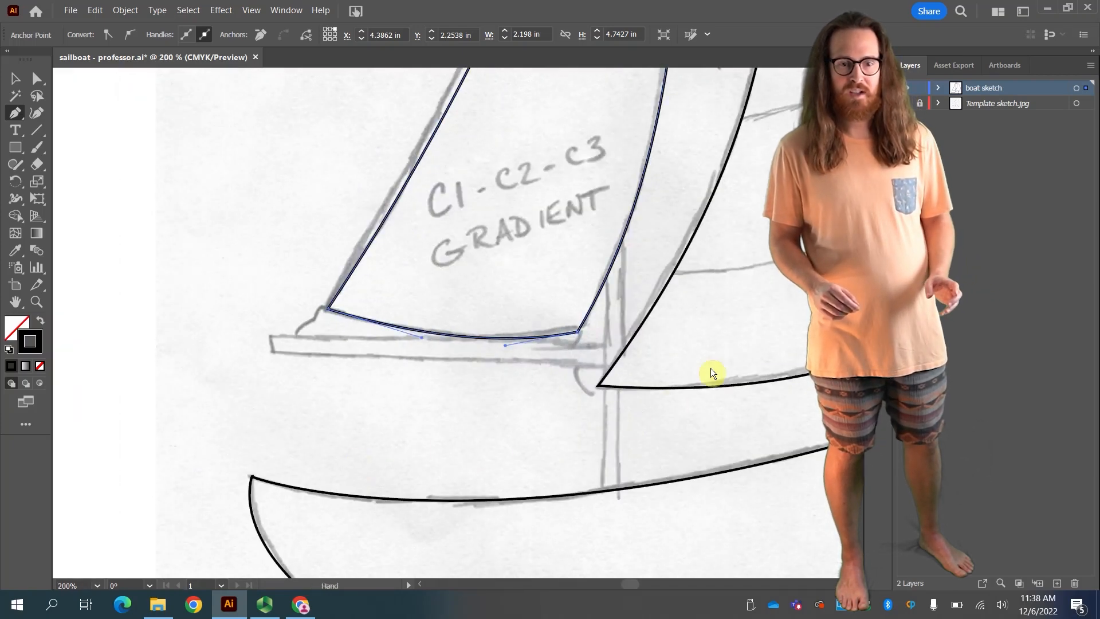
{"action": "key", "text": "space"}
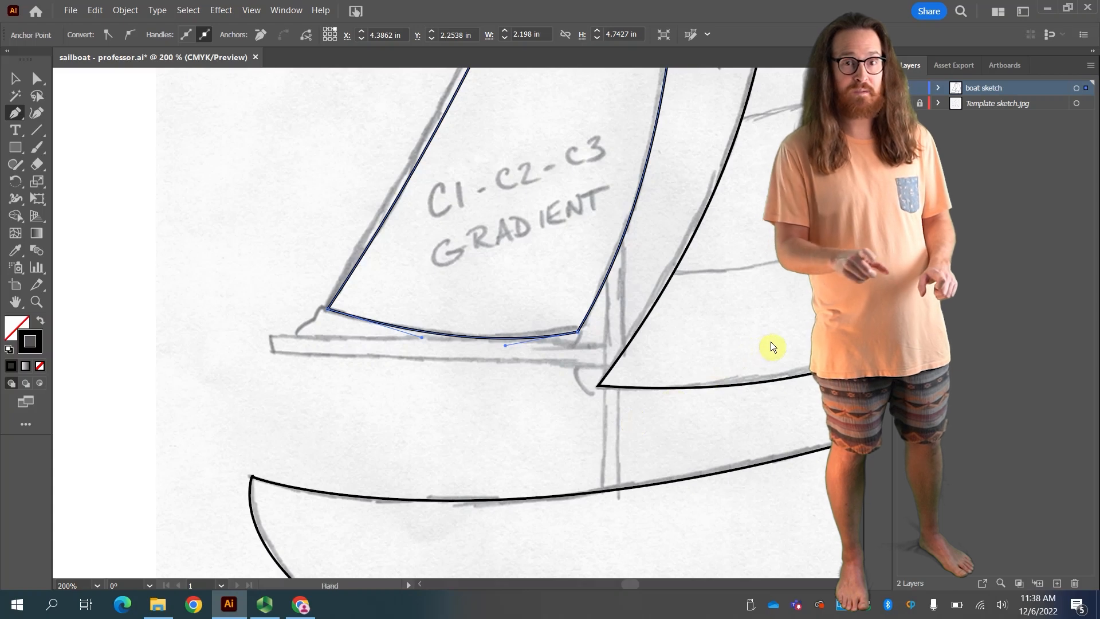
{"action": "left_click_drag", "start_coordinate": [770, 342], "coordinate": [377, 473]}
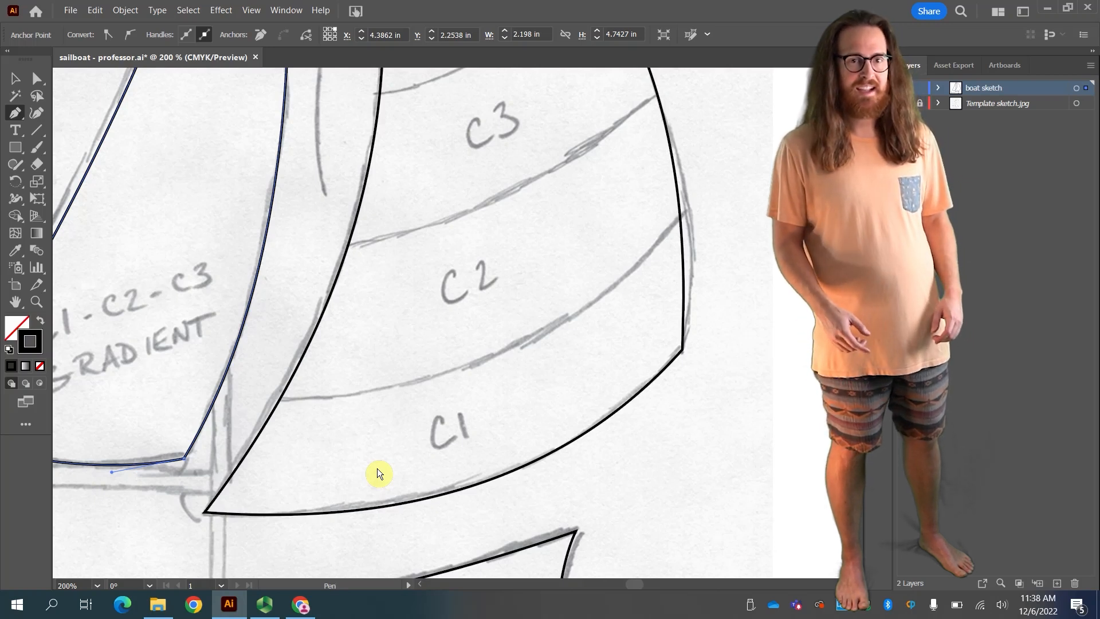
{"action": "left_click", "coordinate": [239, 402]}
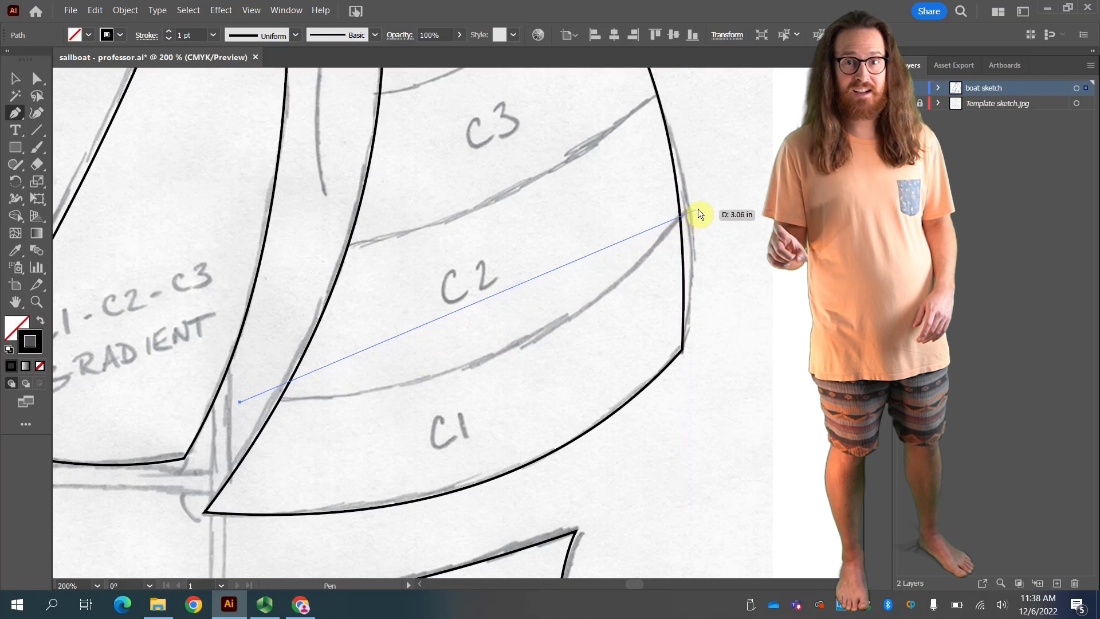
{"action": "left_click_drag", "start_coordinate": [711, 197], "coordinate": [586, 120]}
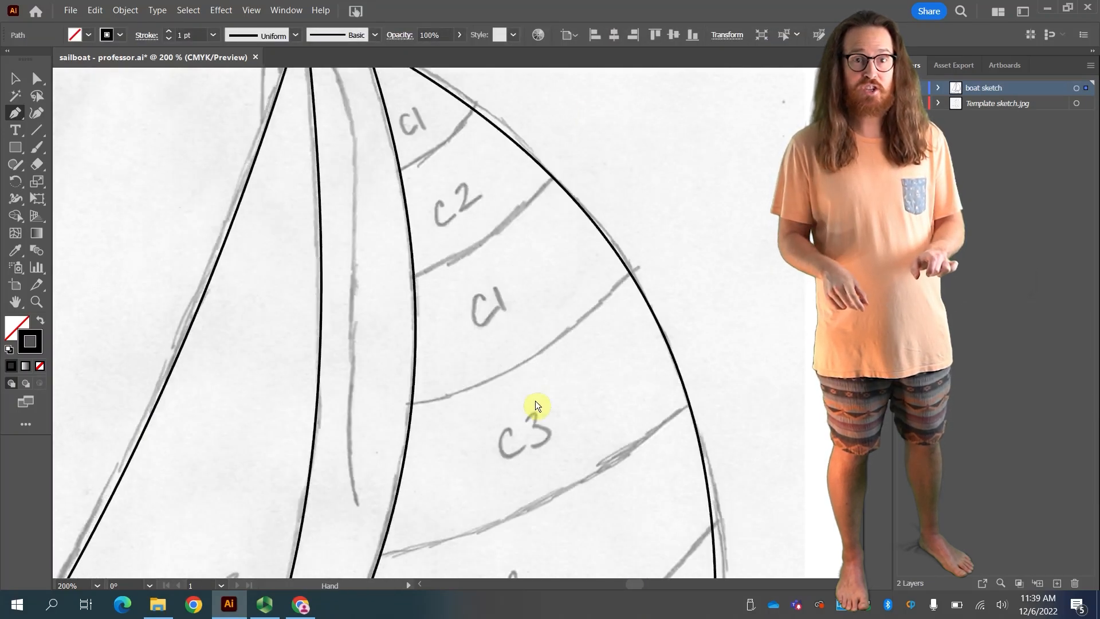
{"action": "left_click_drag", "start_coordinate": [535, 401], "coordinate": [545, 104]}
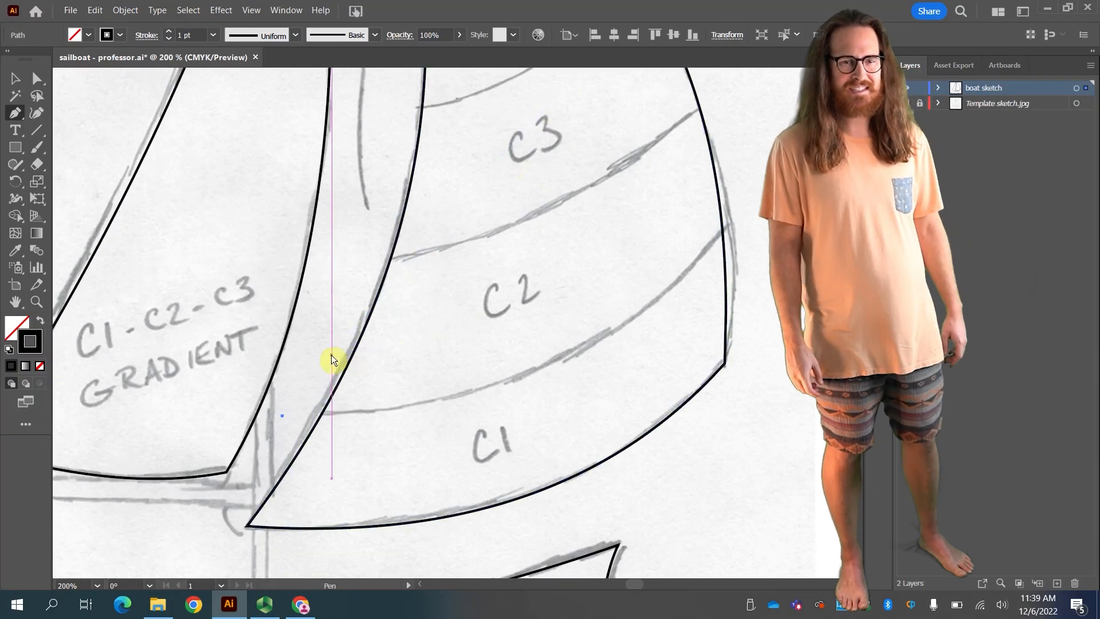
{"action": "key", "text": "ctrl+z"}
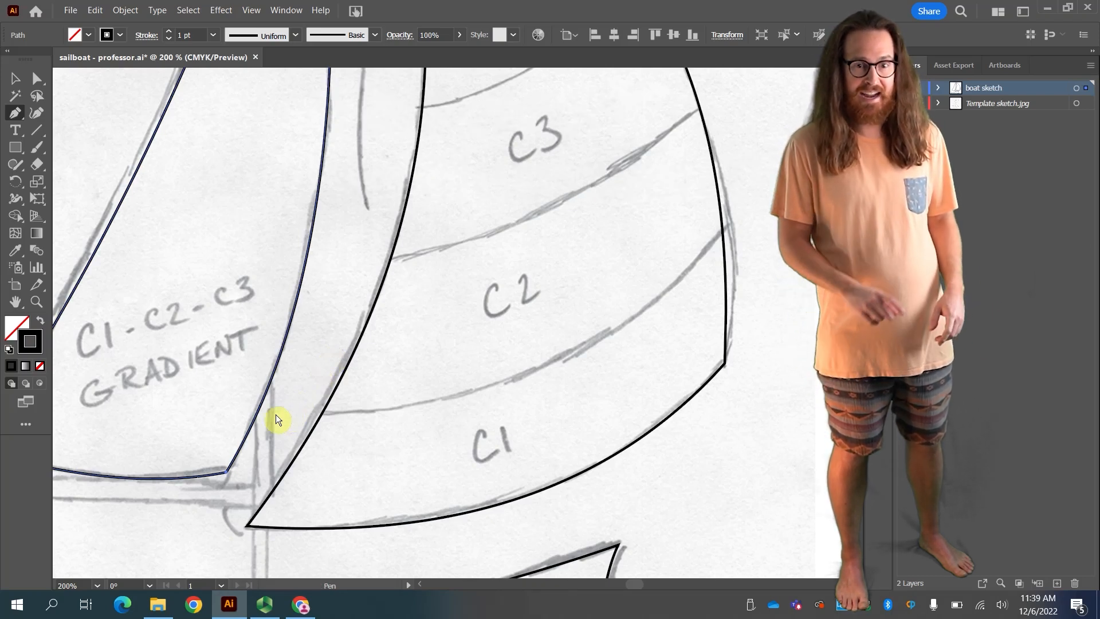
Draw the lowest curved divider between the C2 and C1 stripes, extending past both sail edges, about 2.9 in wide and 1.3 in tall.
{"action": "left_click", "coordinate": [275, 413]}
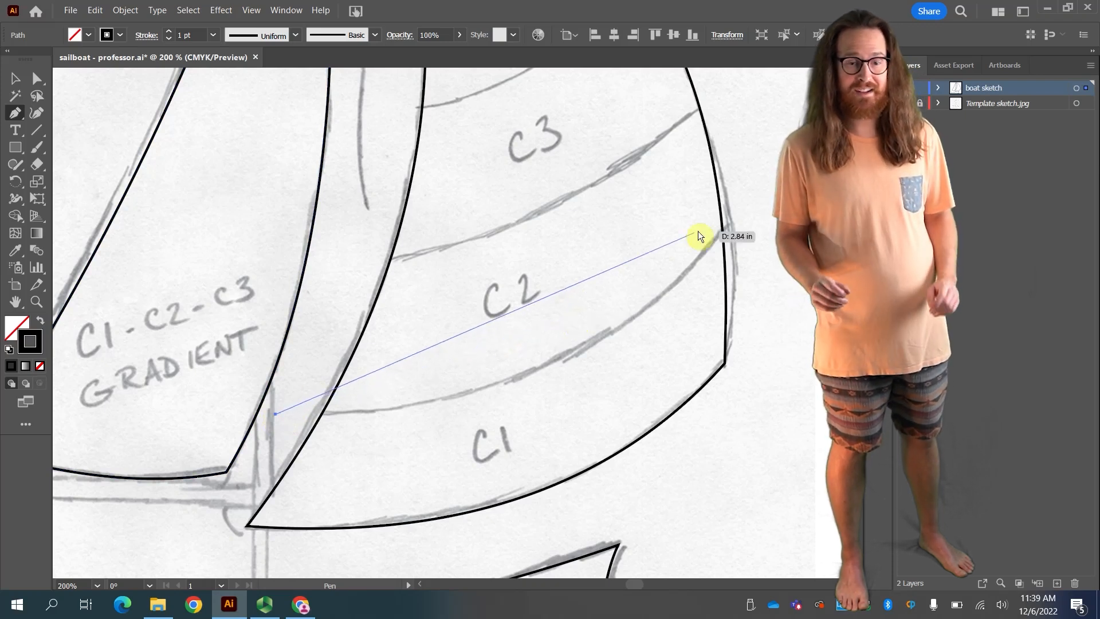
{"action": "left_click_drag", "start_coordinate": [752, 209], "coordinate": [655, 221]}
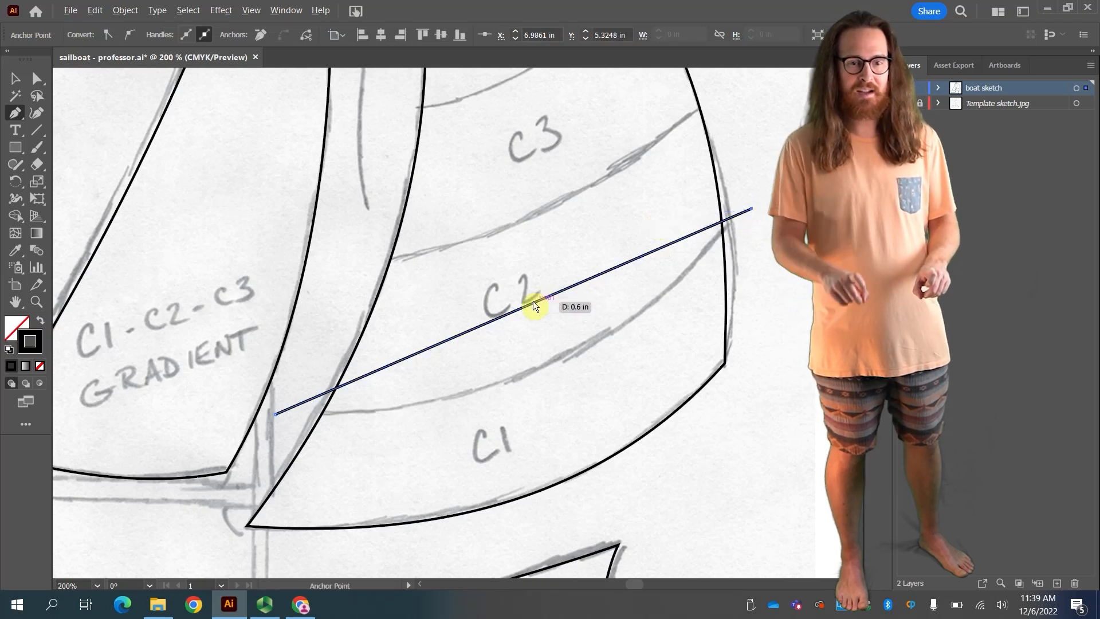
{"action": "left_click_drag", "start_coordinate": [531, 308], "coordinate": [545, 363]}
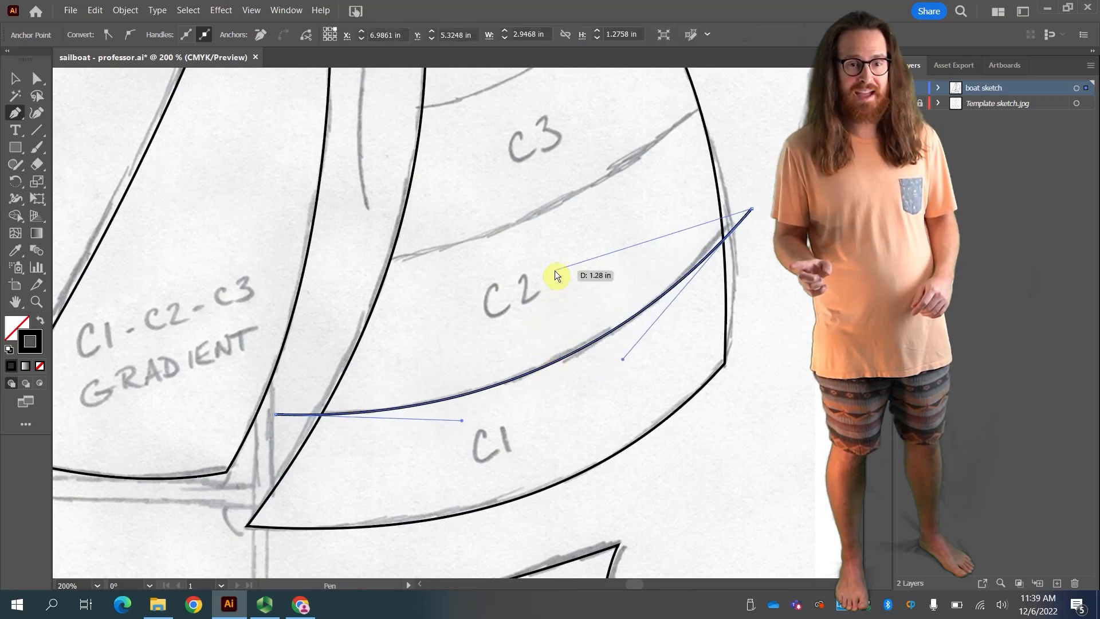
{"action": "key", "text": "Escape"}
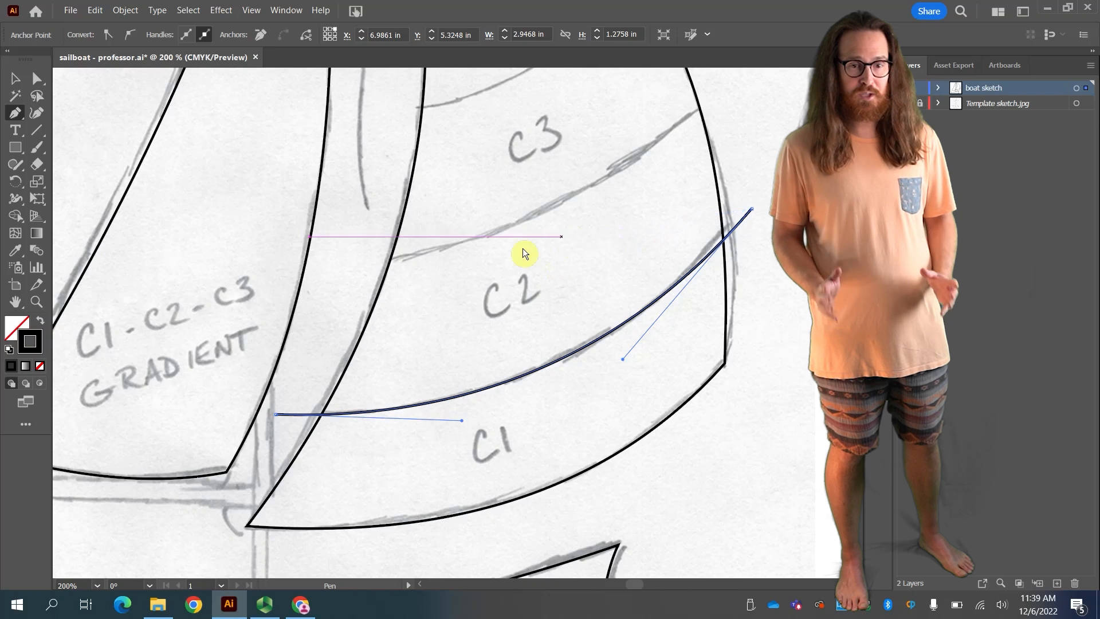
Draw the curved divider between the C3 stripe and the C2 stripe below it, overshooting both sail edges, about 2.4 in wide and 1.1 in tall.
{"action": "left_click", "coordinate": [344, 270]}
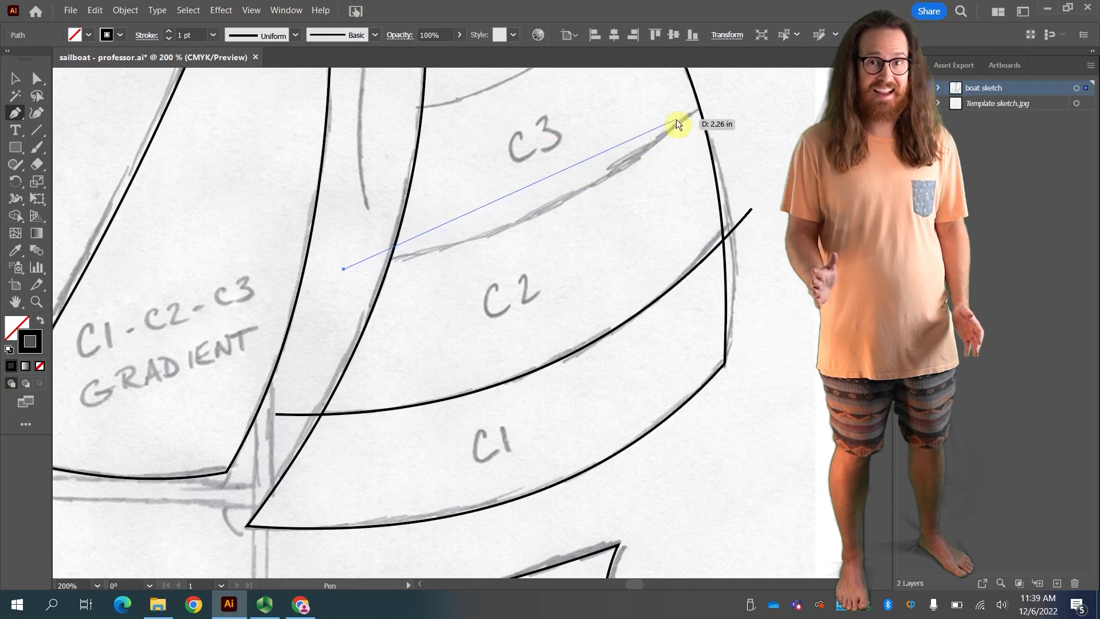
{"action": "left_click", "coordinate": [735, 95]}
{"action": "left_click_drag", "start_coordinate": [596, 140], "coordinate": [585, 139]}
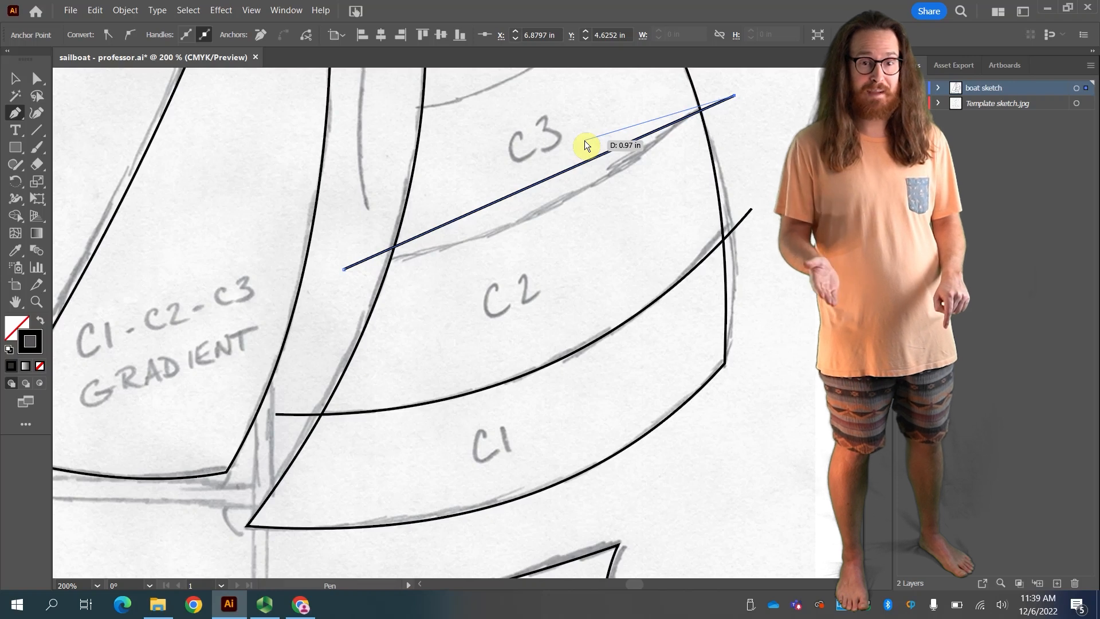
{"action": "key", "text": "alt"}
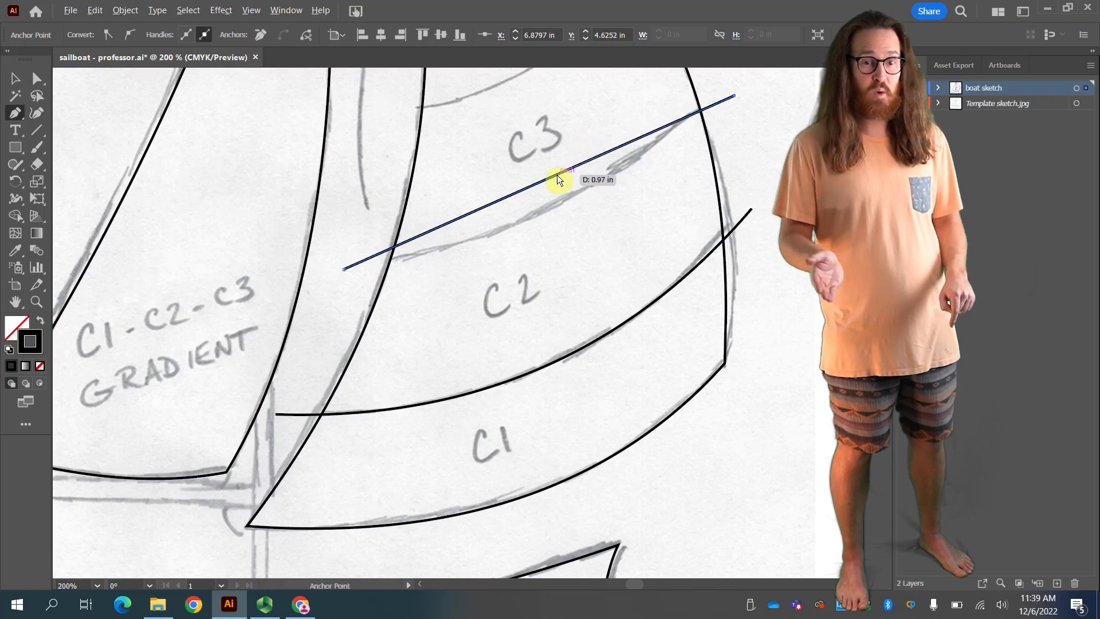
{"action": "left_click_drag", "start_coordinate": [557, 175], "coordinate": [552, 207]}
Draw the curved divider along the upper edge of the C3 stripe, overshooting both sail edges, about 1.8 in wide and 1 in tall.
{"action": "scroll", "coordinate": [555, 203], "scroll_direction": "up", "scroll_amount": 5}
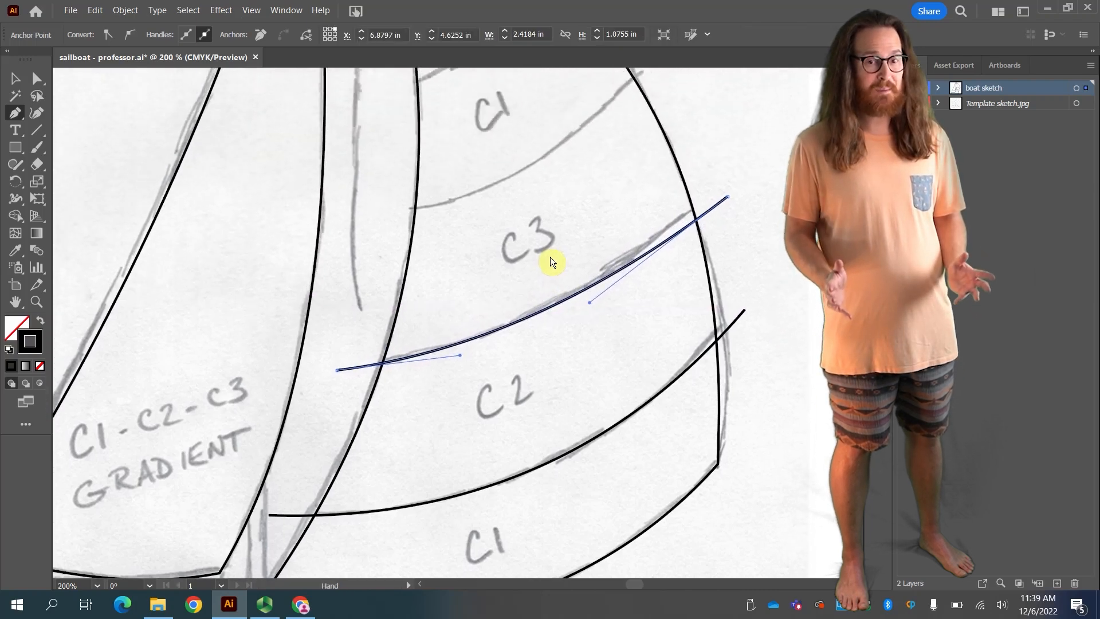
{"action": "left_click_drag", "start_coordinate": [548, 326], "coordinate": [548, 380]}
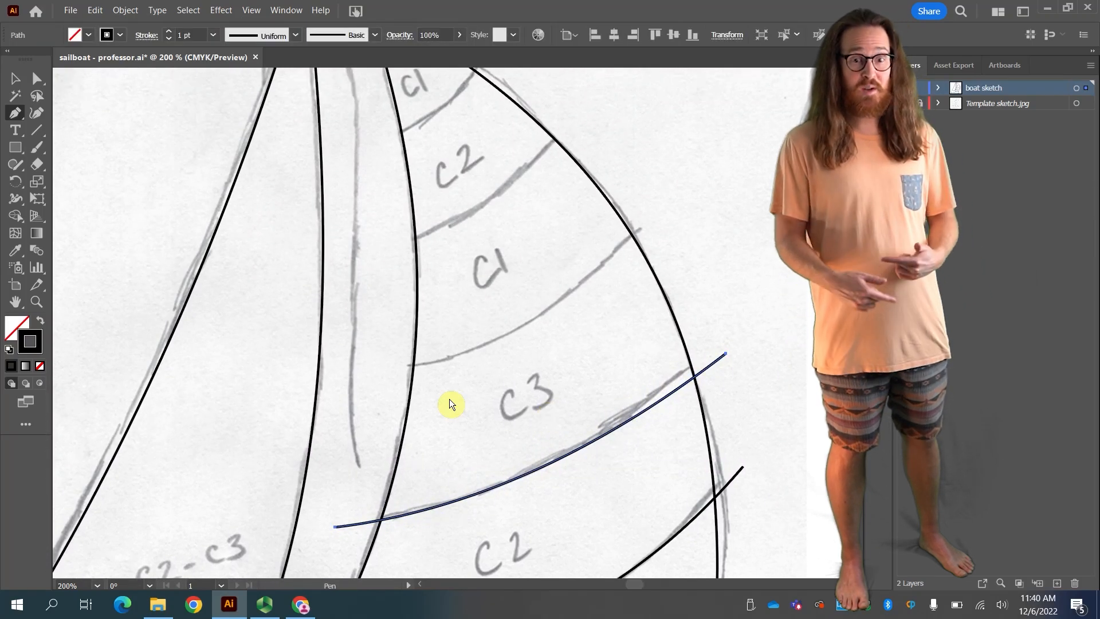
{"action": "left_click", "coordinate": [372, 379]}
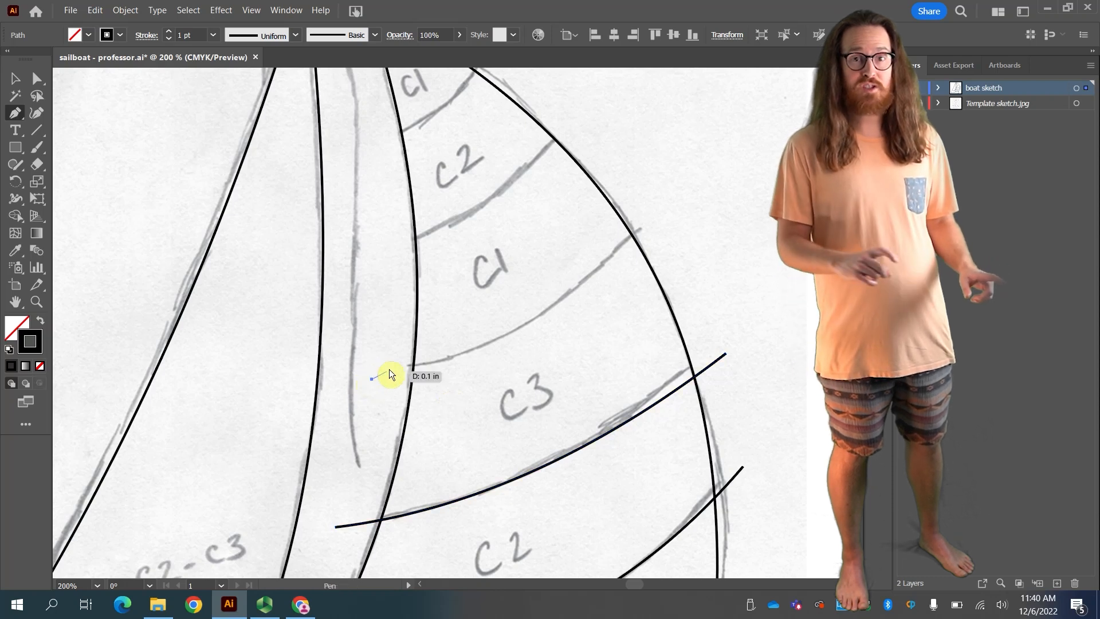
{"action": "left_click", "coordinate": [659, 216]}
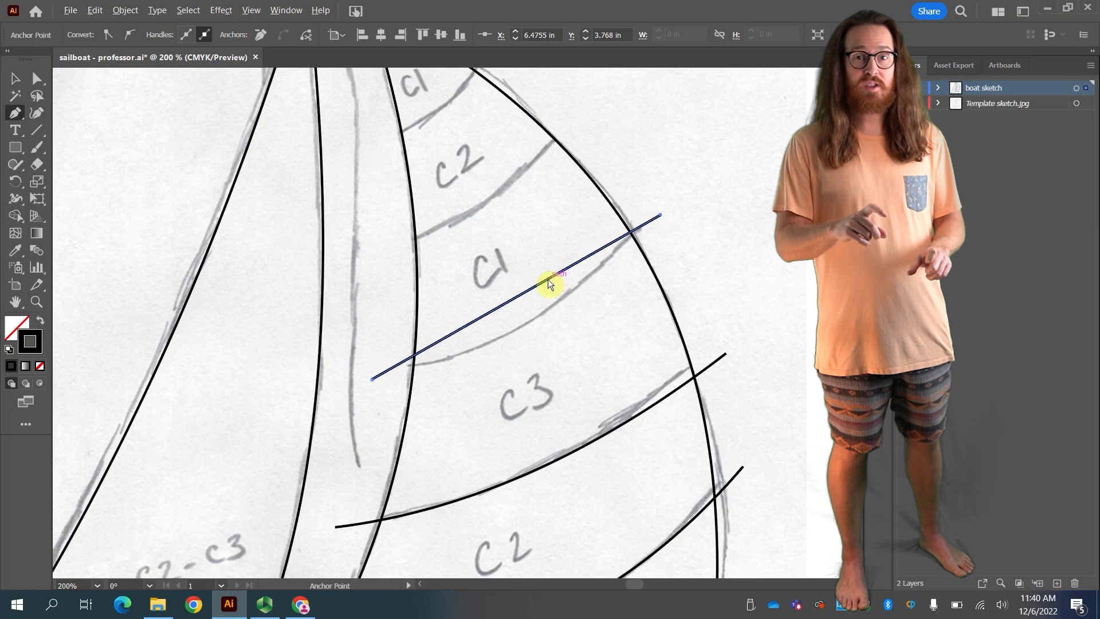
{"action": "left_click_drag", "start_coordinate": [548, 282], "coordinate": [538, 315]}
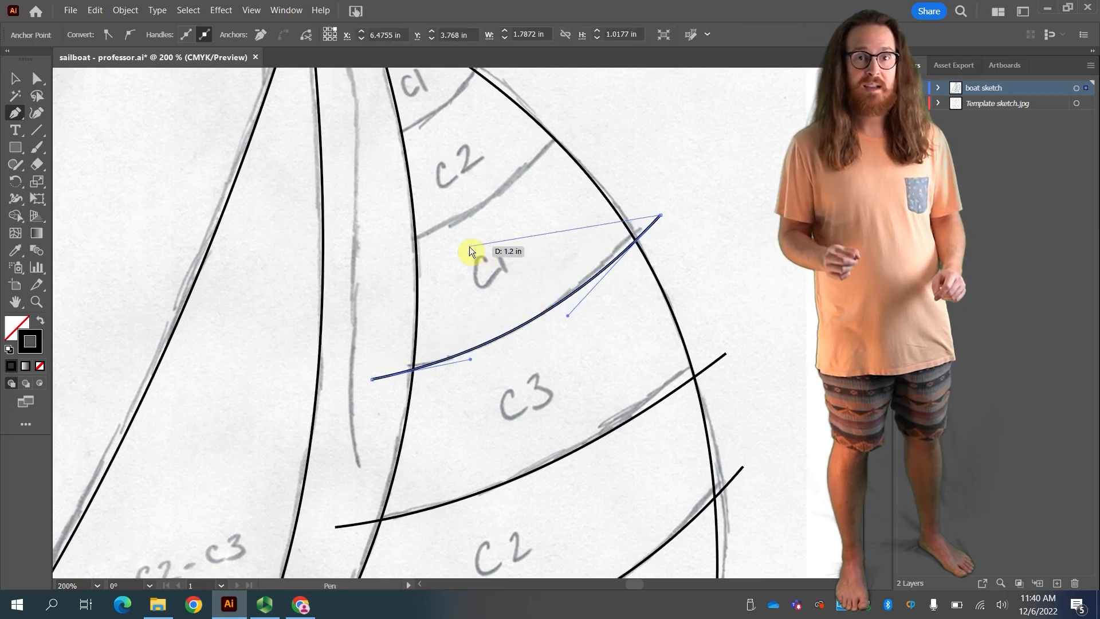
Draw the curved divider between the upper C2 stripe and the C1 stripe below it, about 1.2 in wide and 0.8 in tall.
{"action": "left_click", "coordinate": [379, 251]}
{"action": "left_click", "coordinate": [576, 117]}
{"action": "mouse_move", "coordinate": [482, 181]}
{"action": "left_mouse_down"}
{"action": "mouse_move", "coordinate": [485, 205]}
{"action": "mouse_move", "coordinate": [484, 195]}
{"action": "left_mouse_up"}
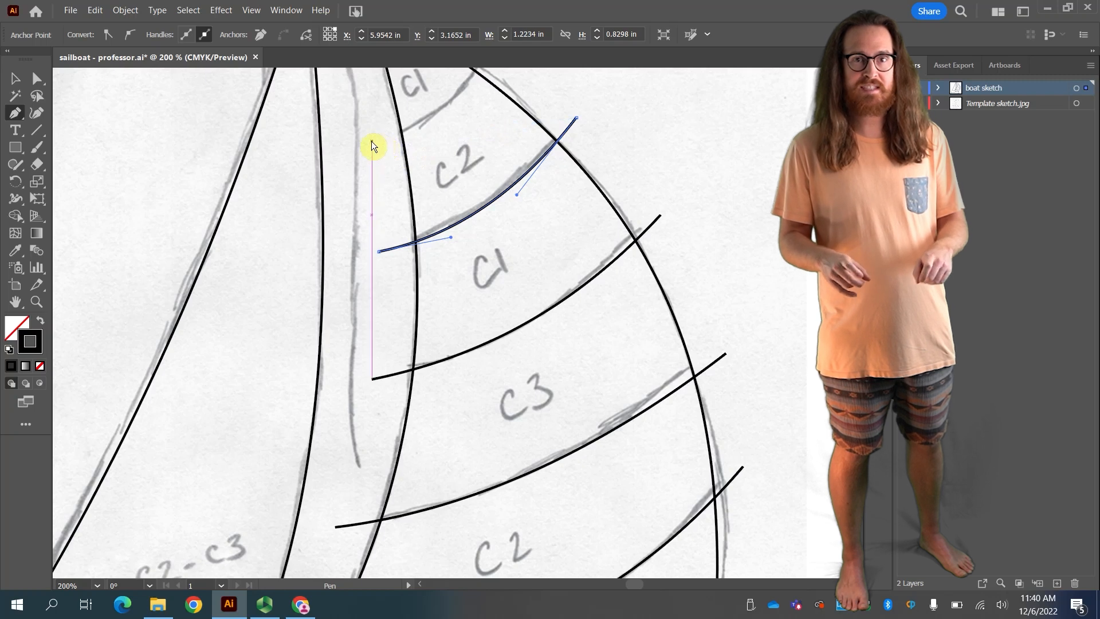
Draw the topmost curved divider beneath the C1 tip of the sail, about 0.76 in wide and 0.45 in tall, and end the path.
{"action": "left_click", "coordinate": [371, 141]}
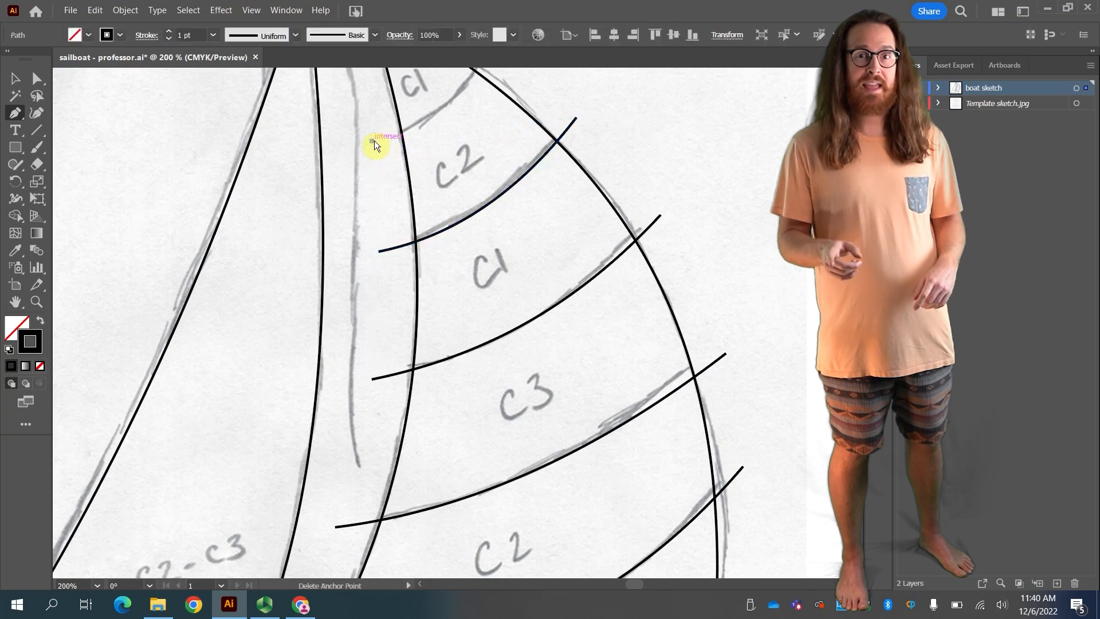
{"action": "left_click", "coordinate": [494, 68]}
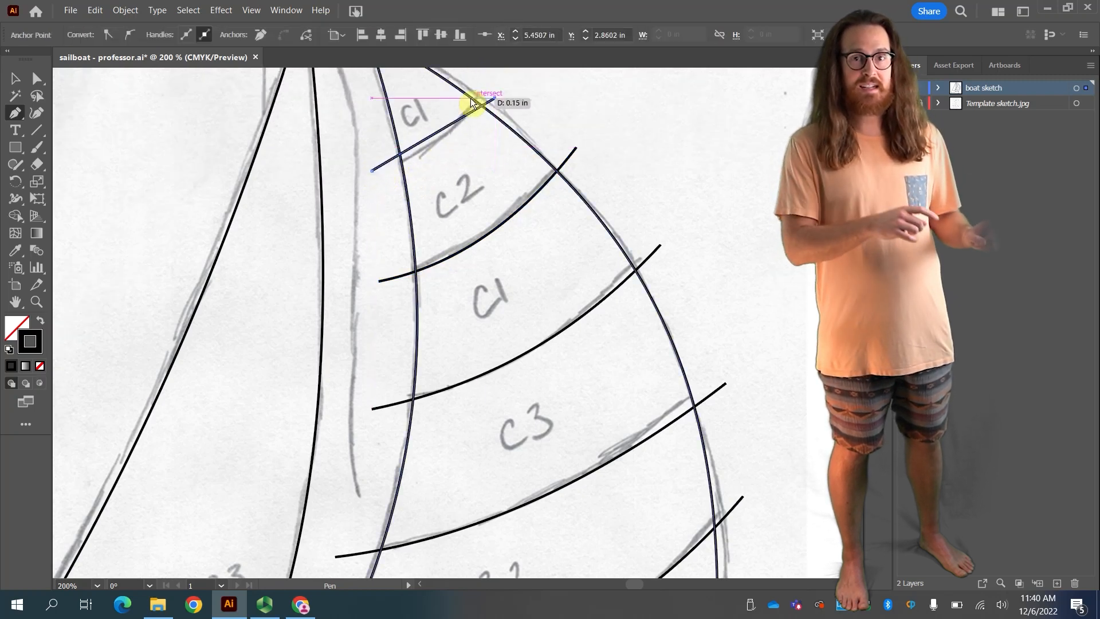
{"action": "left_click_drag", "start_coordinate": [443, 133], "coordinate": [489, 160]}
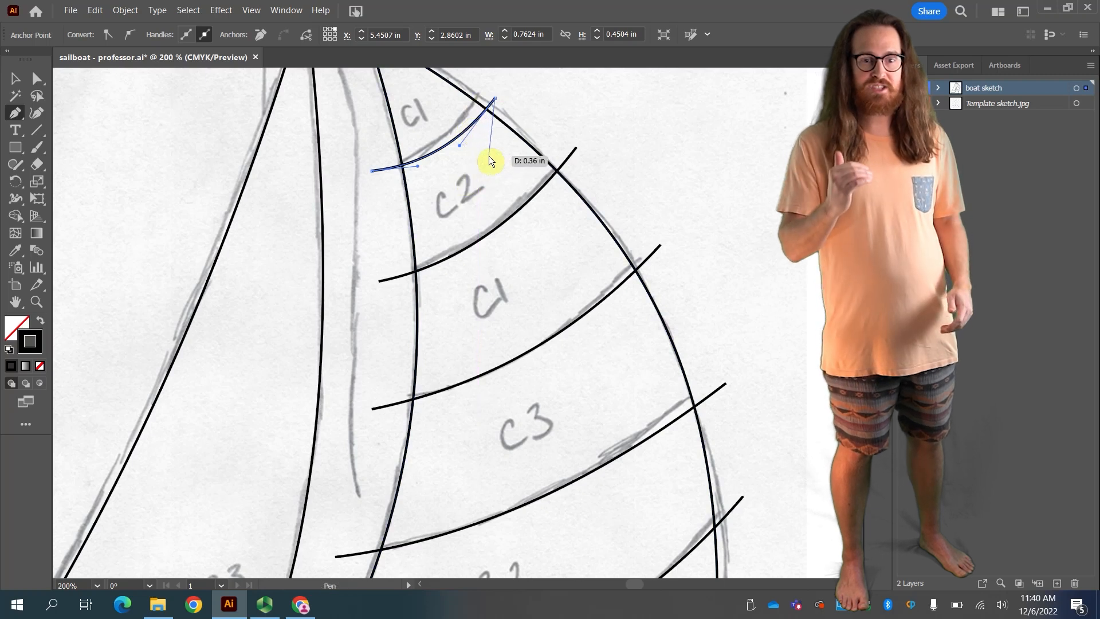
{"action": "key", "text": "Escape"}
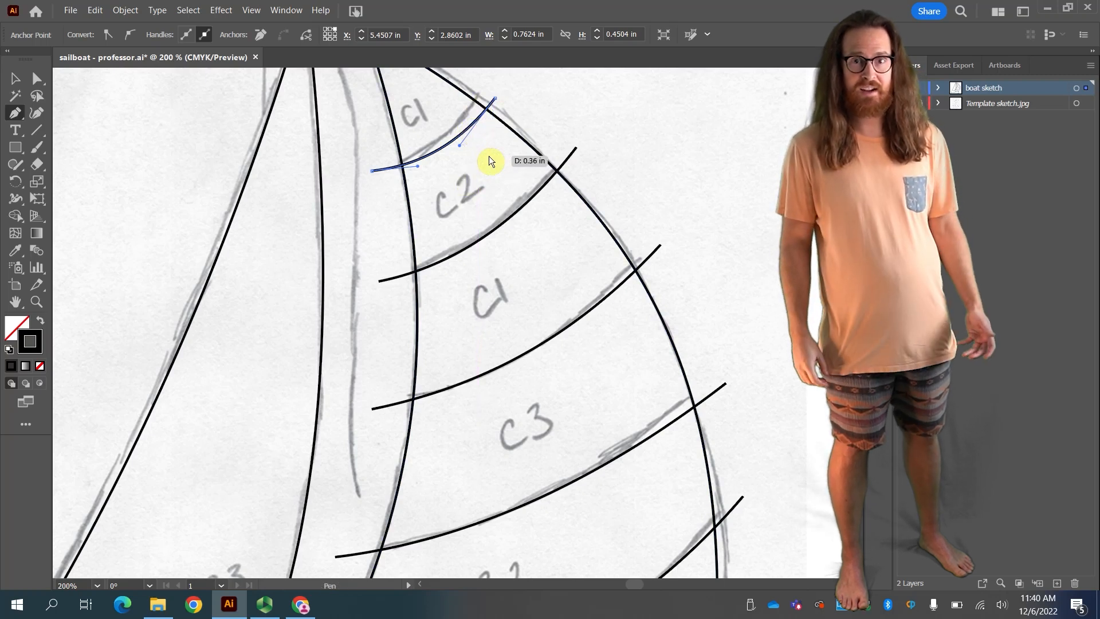
Split the striped sail along its five dividers into six separate white-filled shapes with black strokes using Shape Builder.
{"action": "key", "text": "ctrl+0"}
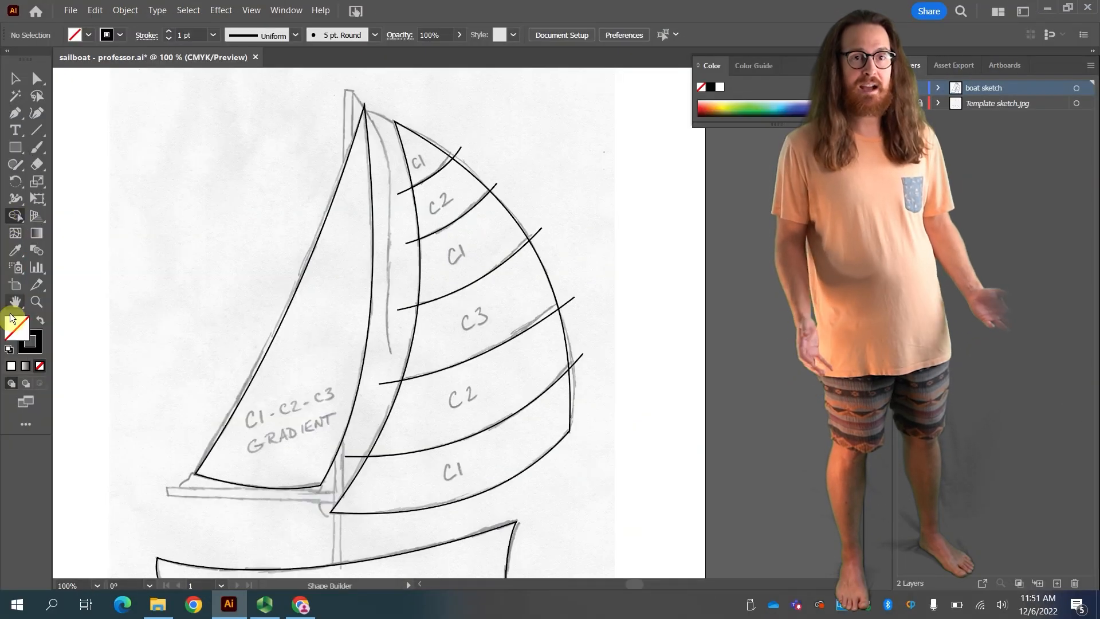
{"action": "left_click", "coordinate": [8, 350]}
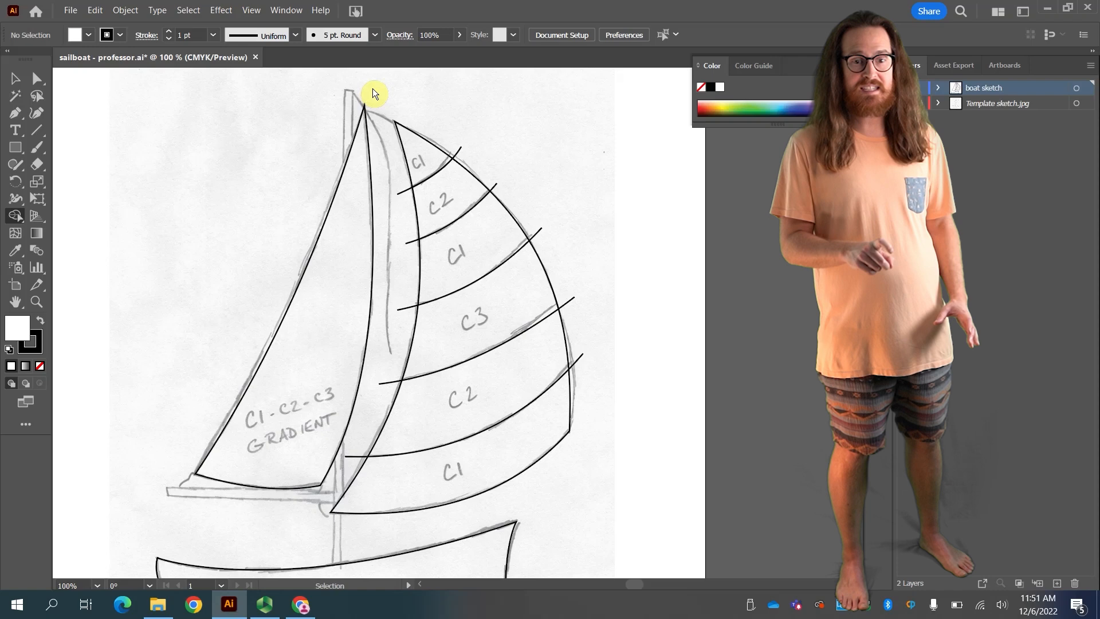
{"action": "left_click_drag", "start_coordinate": [373, 88], "coordinate": [430, 246]}
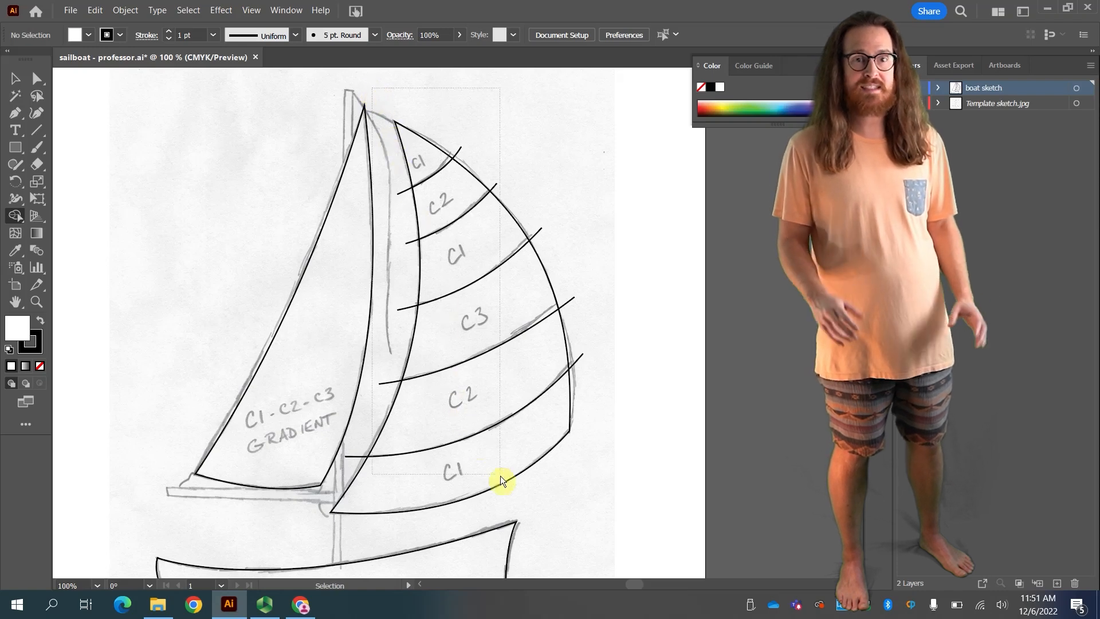
{"action": "left_click_drag", "start_coordinate": [500, 476], "coordinate": [590, 503]}
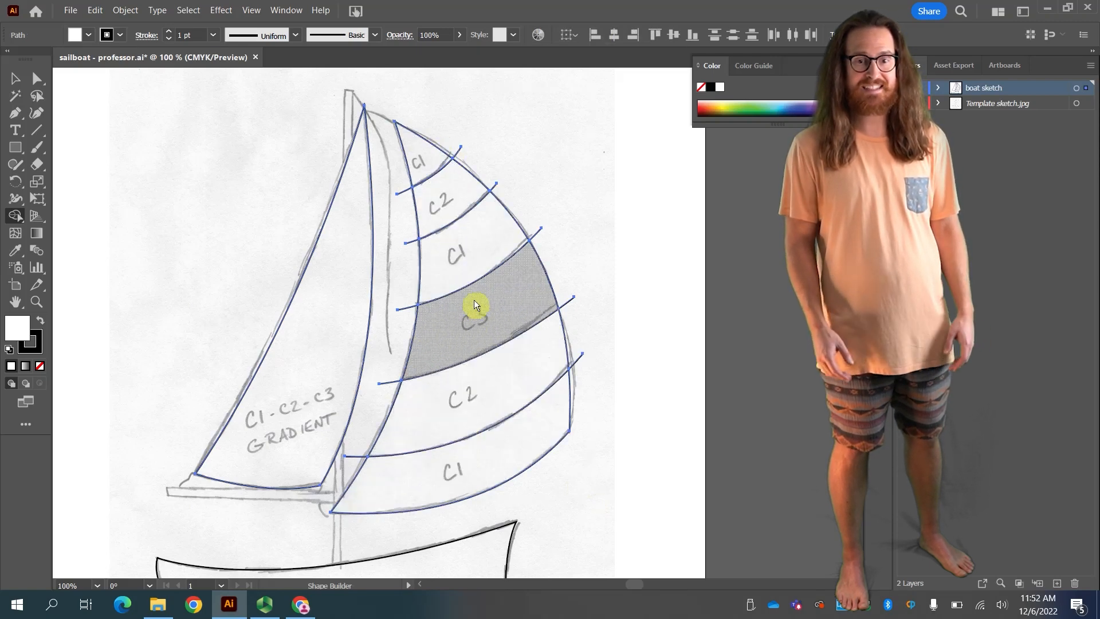
{"action": "left_click", "coordinate": [431, 154]}
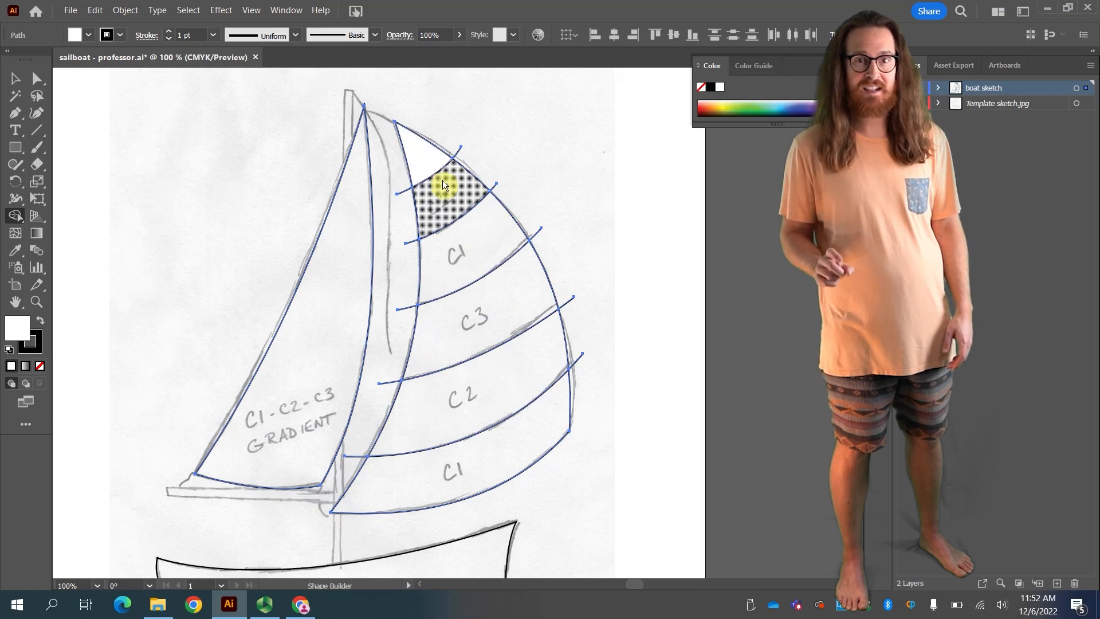
{"action": "left_click", "coordinate": [442, 180]}
{"action": "left_click", "coordinate": [450, 248]}
{"action": "left_click", "coordinate": [452, 338]}
{"action": "left_click", "coordinate": [454, 405]}
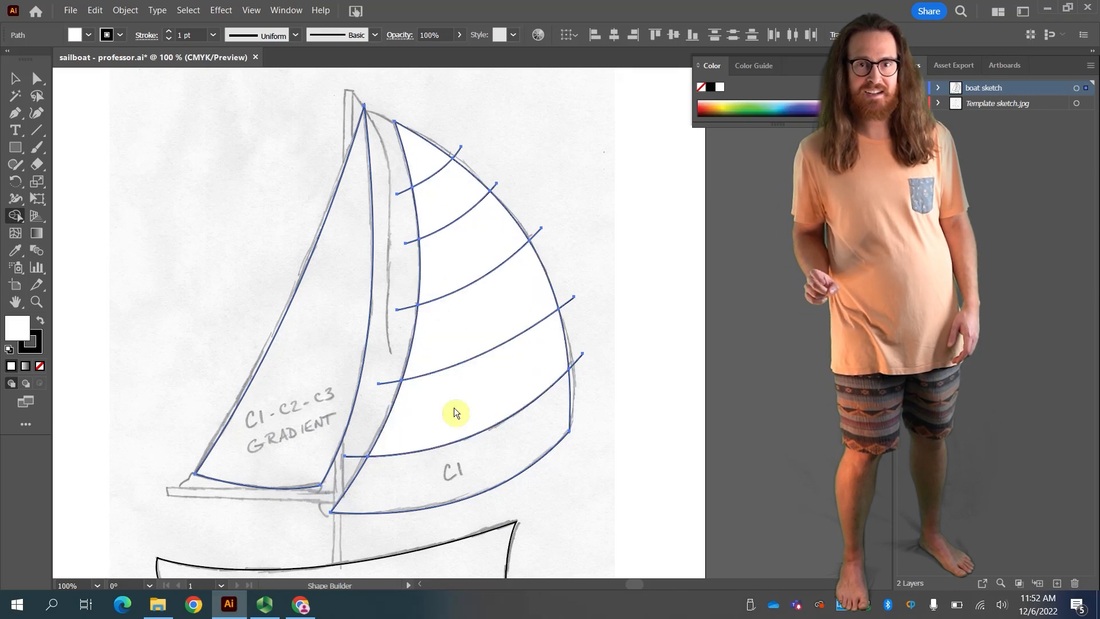
{"action": "left_click", "coordinate": [456, 463]}
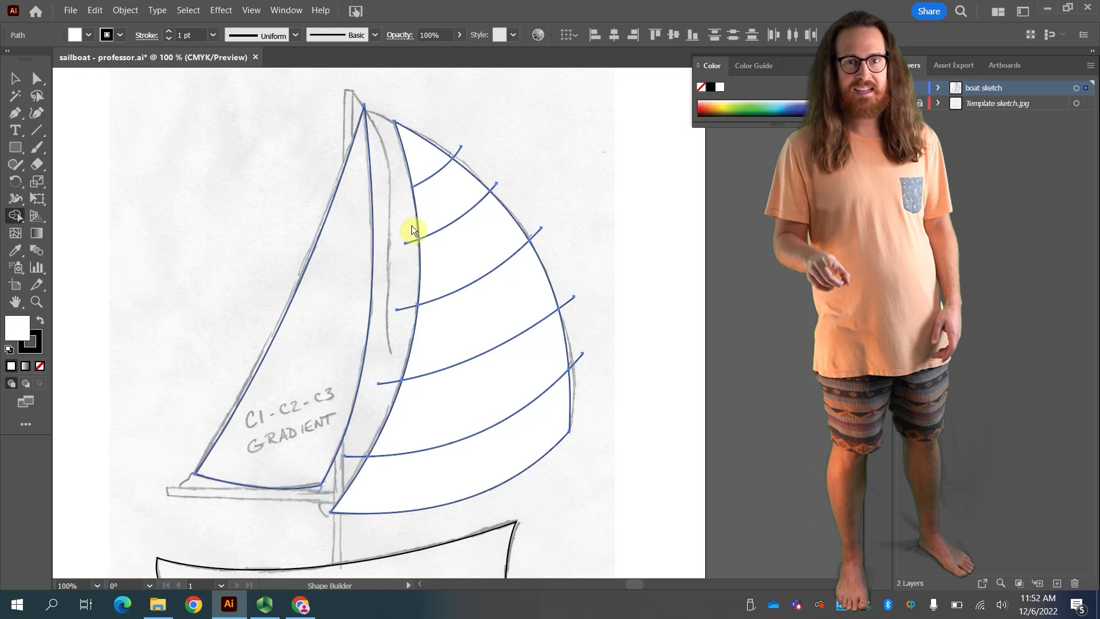
Trim the divider ends that overhang both edges of the striped sail with Shape Builder.
{"action": "left_click_drag", "start_coordinate": [415, 247], "coordinate": [414, 250]}
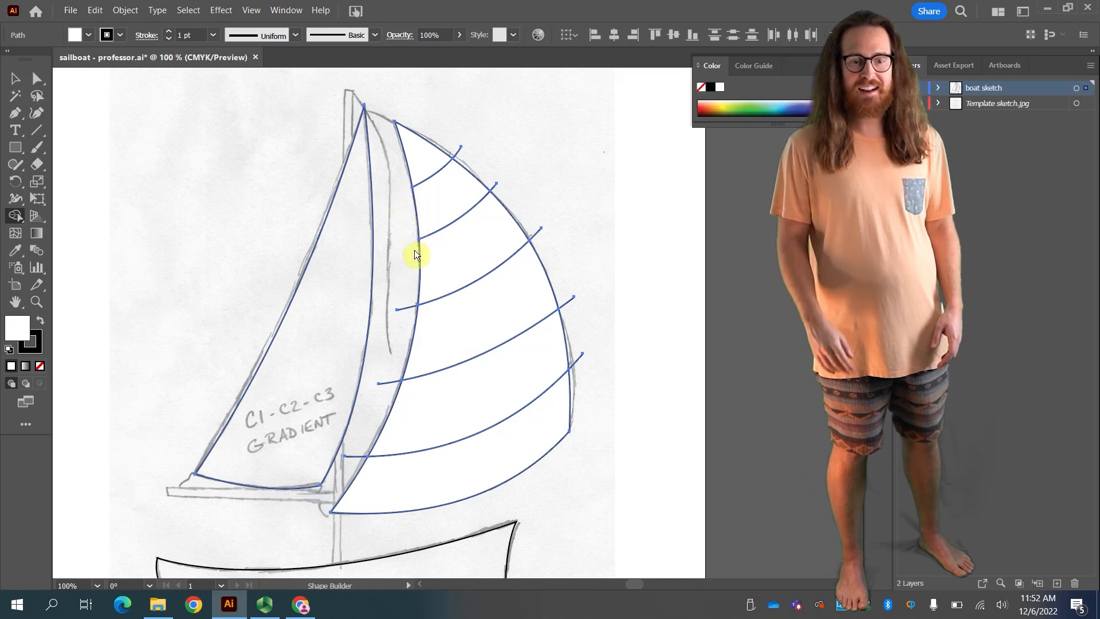
{"action": "left_click_drag", "start_coordinate": [406, 294], "coordinate": [384, 395]}
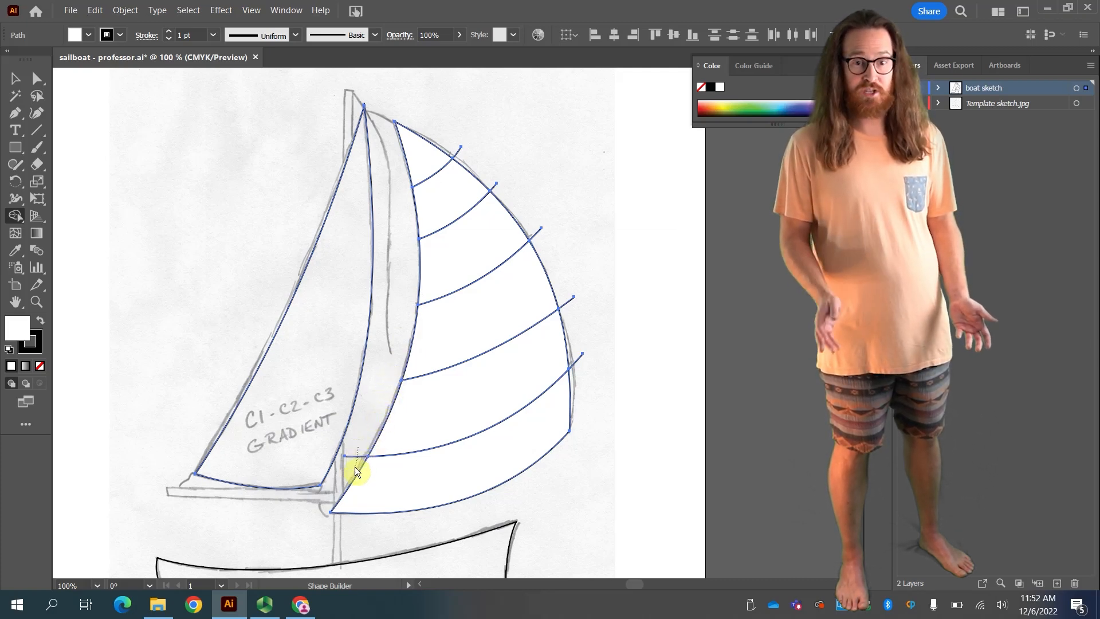
{"action": "left_click_drag", "start_coordinate": [356, 466], "coordinate": [356, 468]}
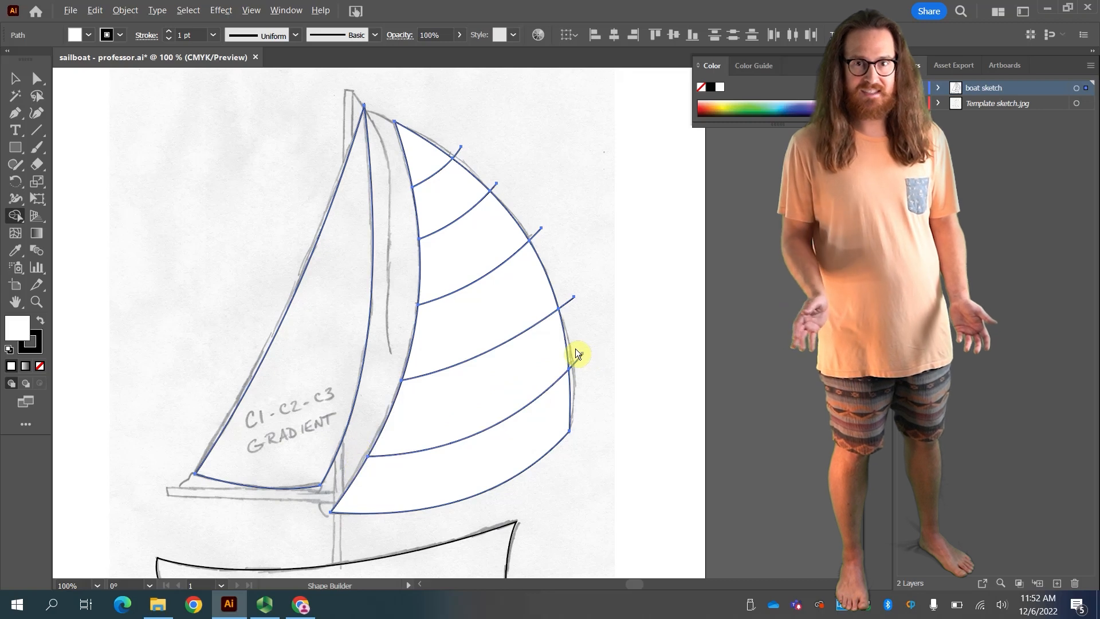
{"action": "left_click_drag", "start_coordinate": [577, 373], "coordinate": [579, 377]}
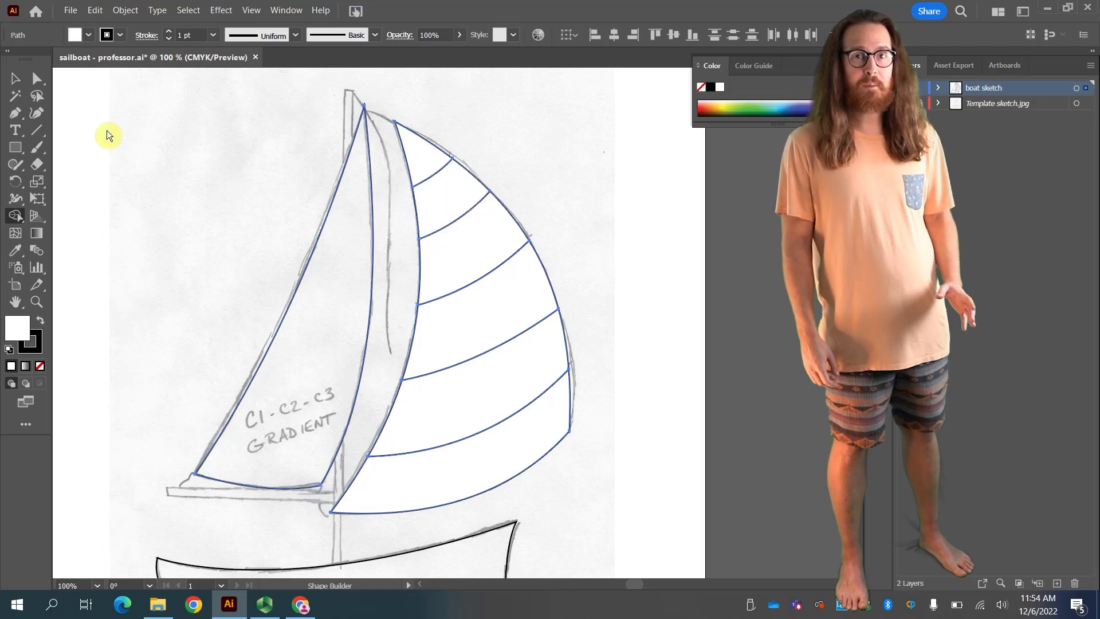
Curve the outer edge of each of the six sail stripes outward into a rounded bulge, using the Pen tool's Anchor Point mode.
{"action": "left_click", "coordinate": [20, 120]}
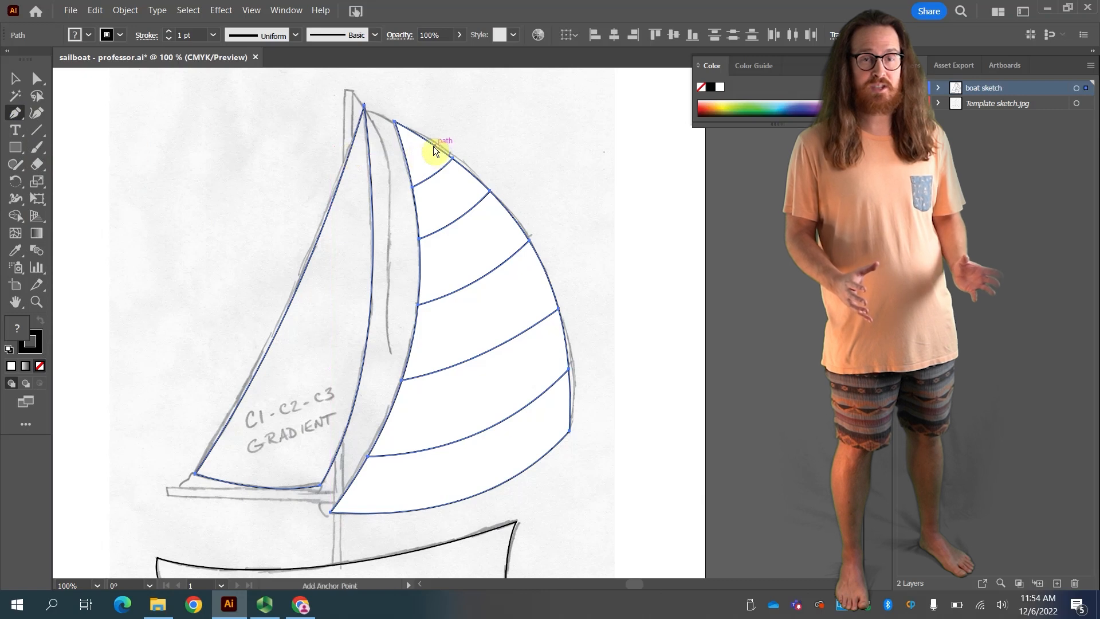
{"action": "key", "text": "alt"}
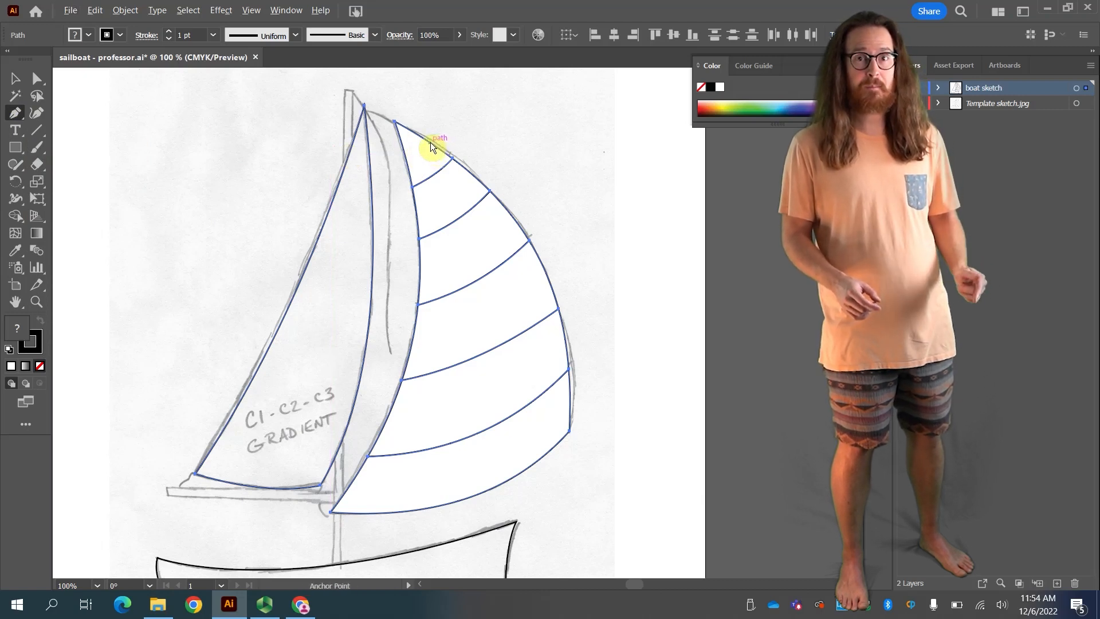
{"action": "left_click", "coordinate": [432, 145], "text": "alt"}
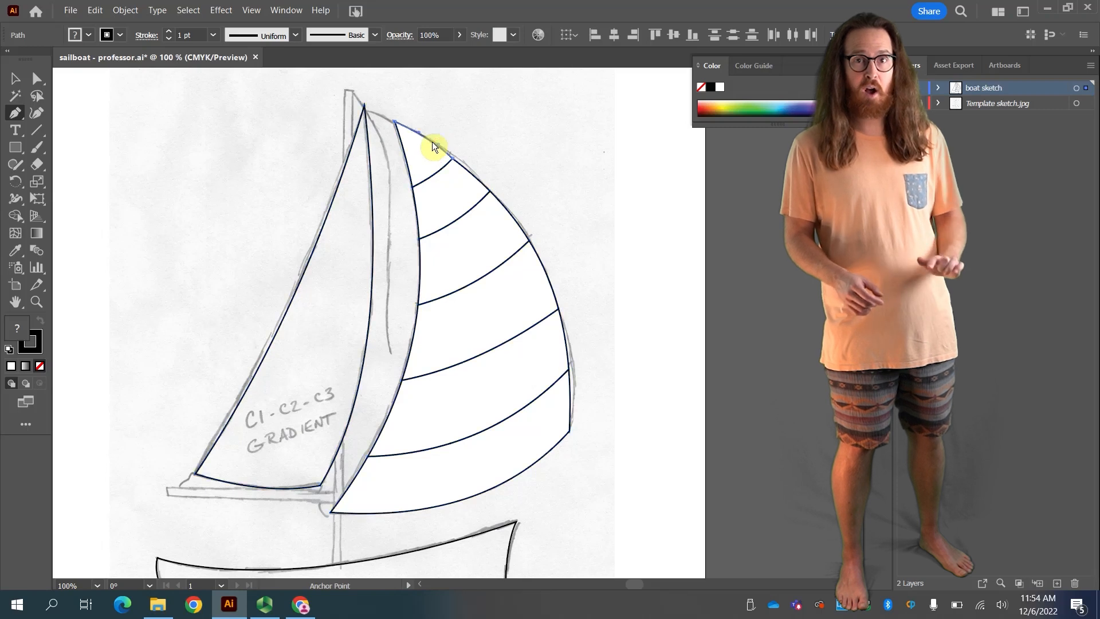
{"action": "left_click_drag", "start_coordinate": [439, 135], "coordinate": [438, 135]}
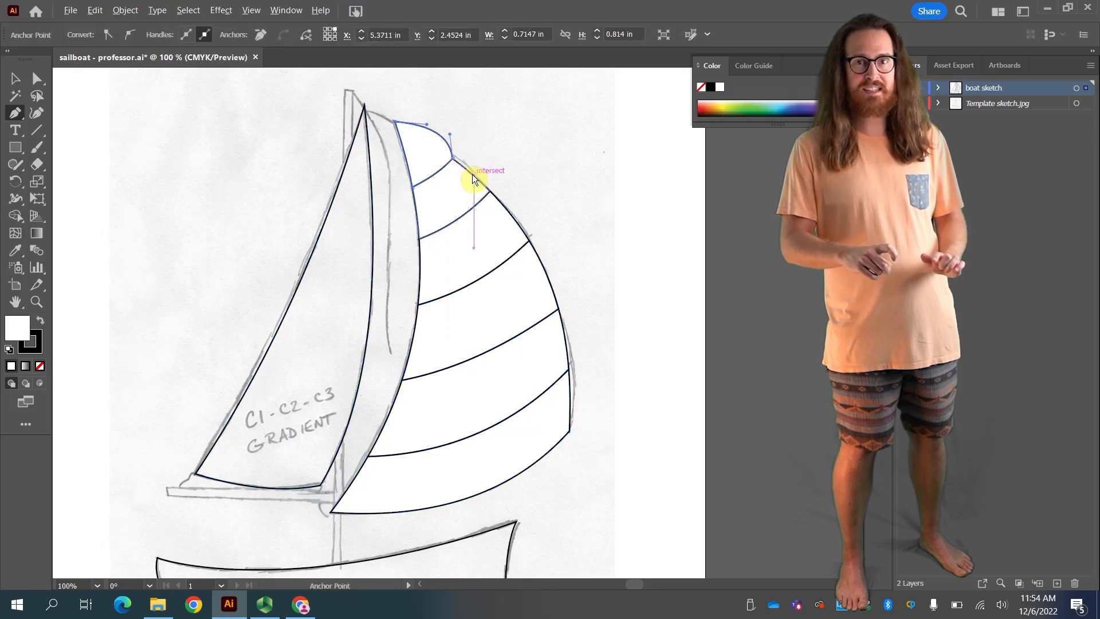
{"action": "left_click_drag", "start_coordinate": [473, 174], "coordinate": [484, 164]}
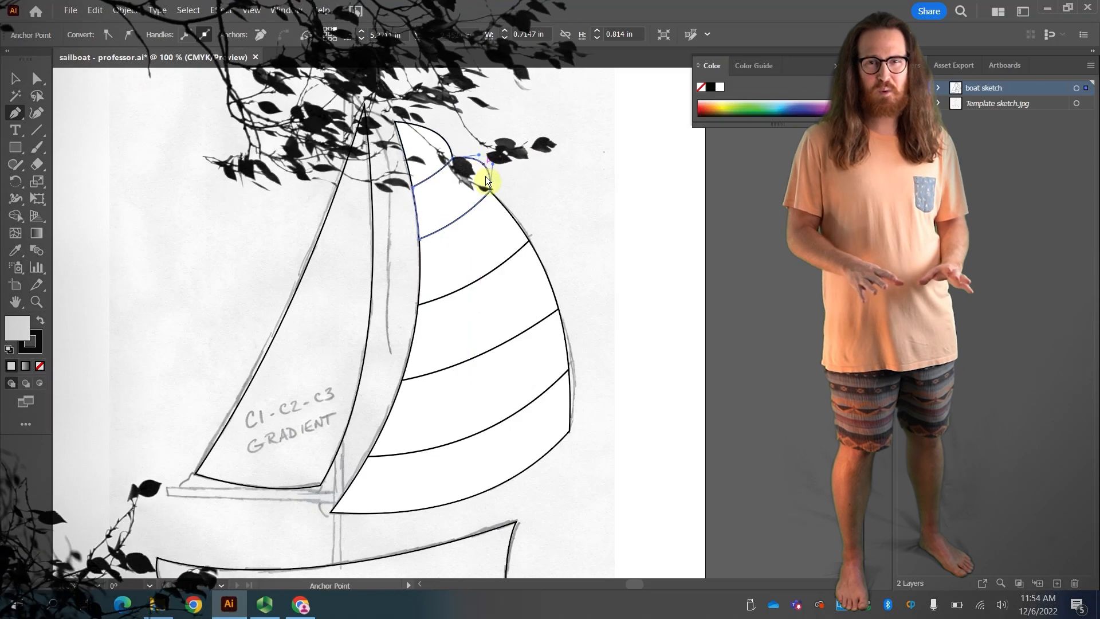
{"action": "left_click_drag", "start_coordinate": [513, 221], "coordinate": [523, 207]}
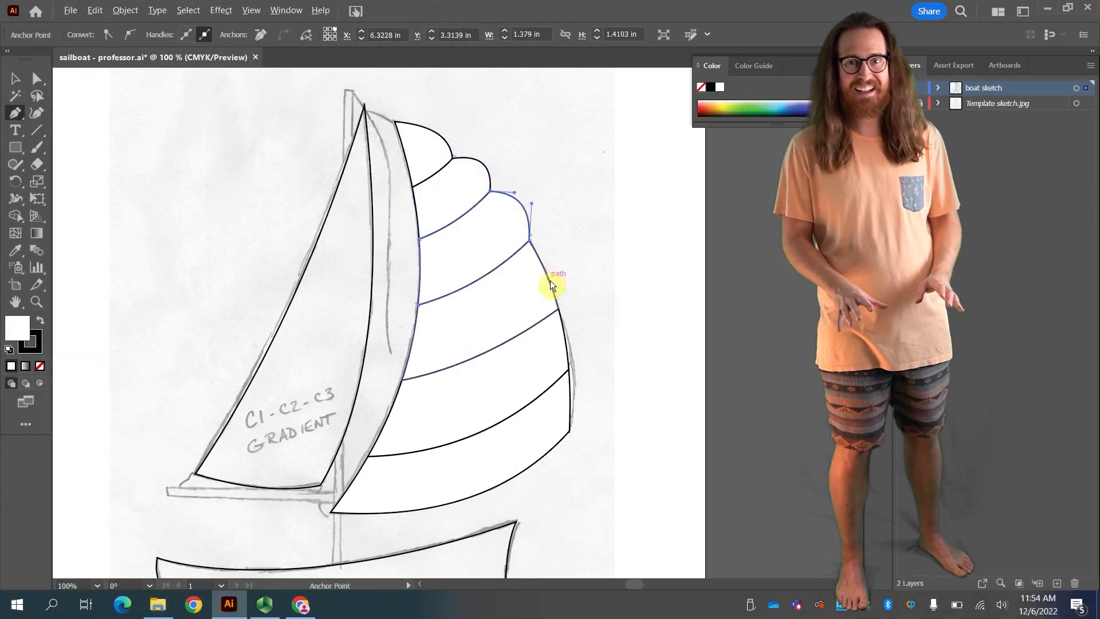
{"action": "left_click_drag", "start_coordinate": [552, 279], "coordinate": [565, 270]}
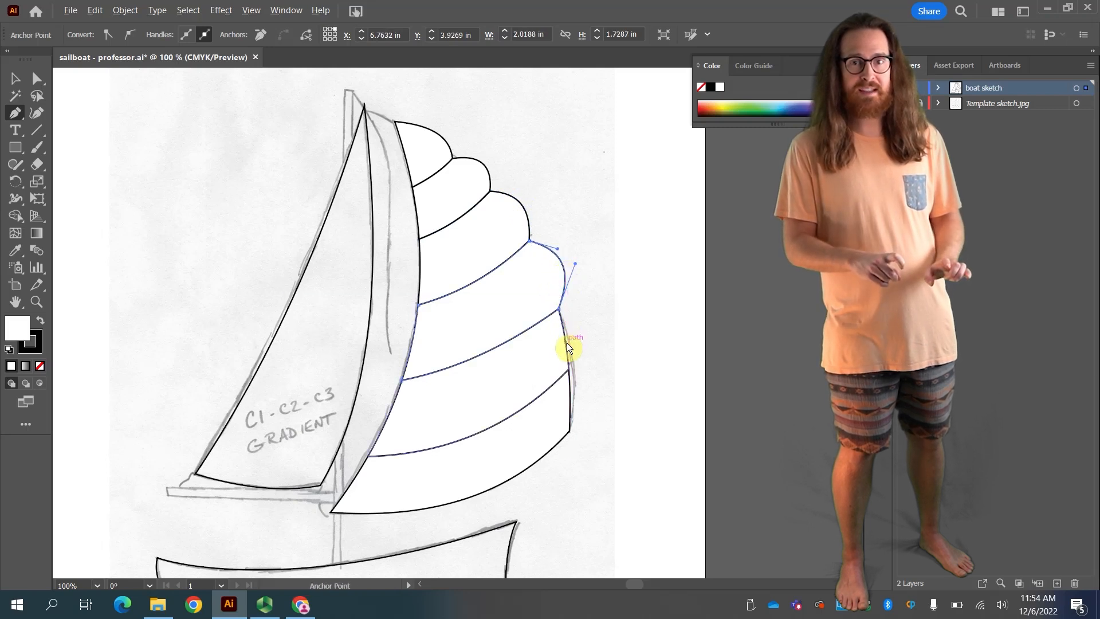
{"action": "left_click_drag", "start_coordinate": [566, 343], "coordinate": [581, 334]}
{"action": "left_click_drag", "start_coordinate": [570, 397], "coordinate": [588, 397]}
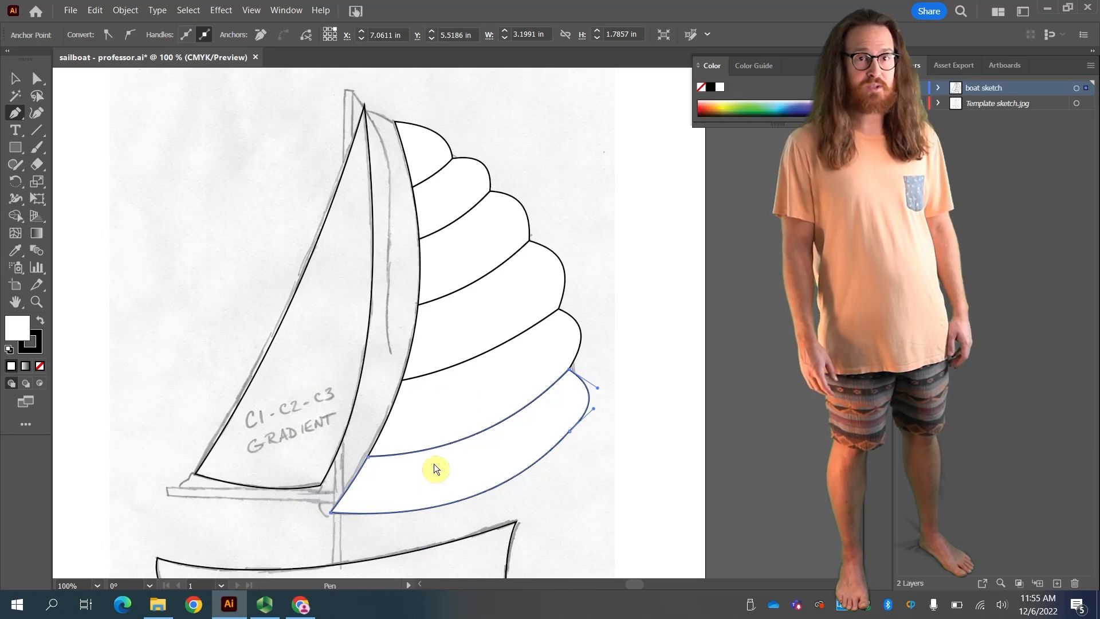
Fill the narrow triangular gradient sail with white using Shape Builder.
{"action": "left_click", "coordinate": [16, 216]}
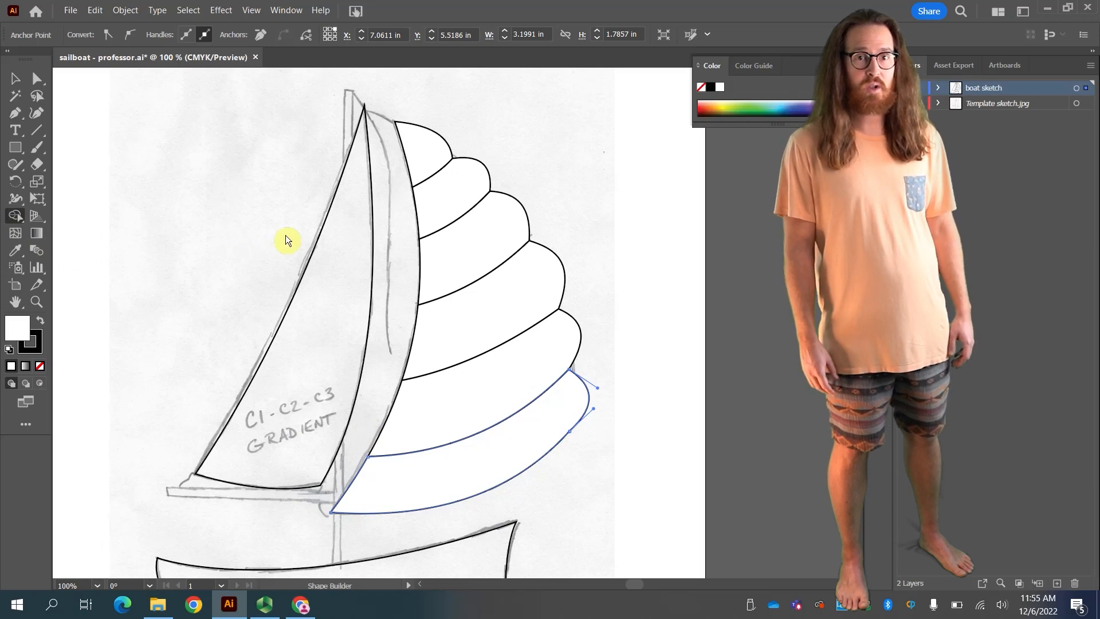
{"action": "key", "text": "v"}
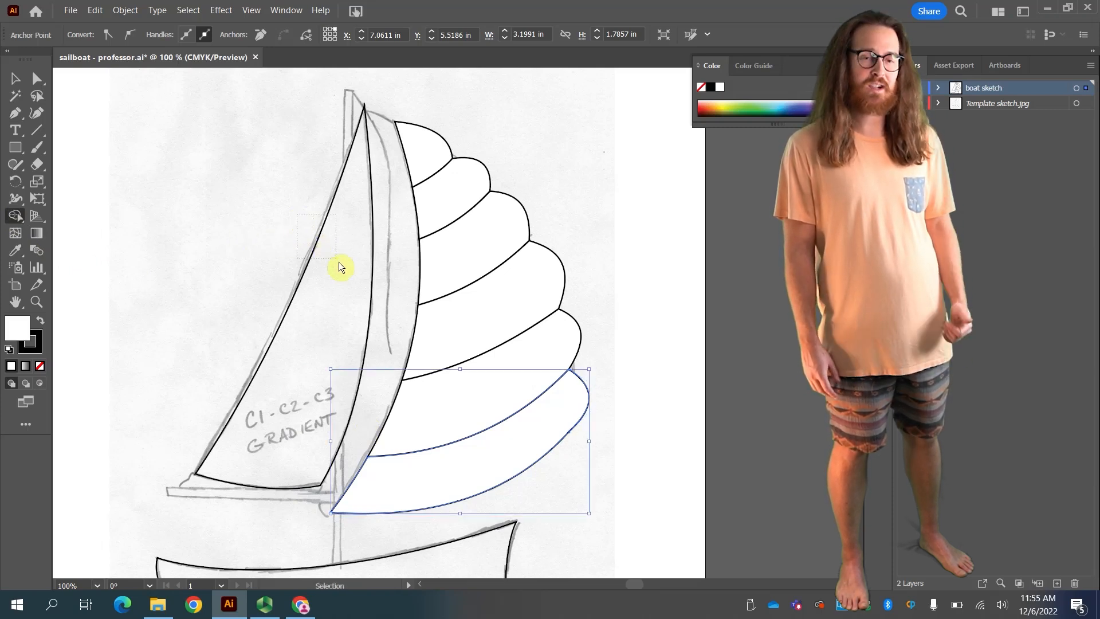
{"action": "left_click_drag", "start_coordinate": [376, 330], "coordinate": [384, 343]}
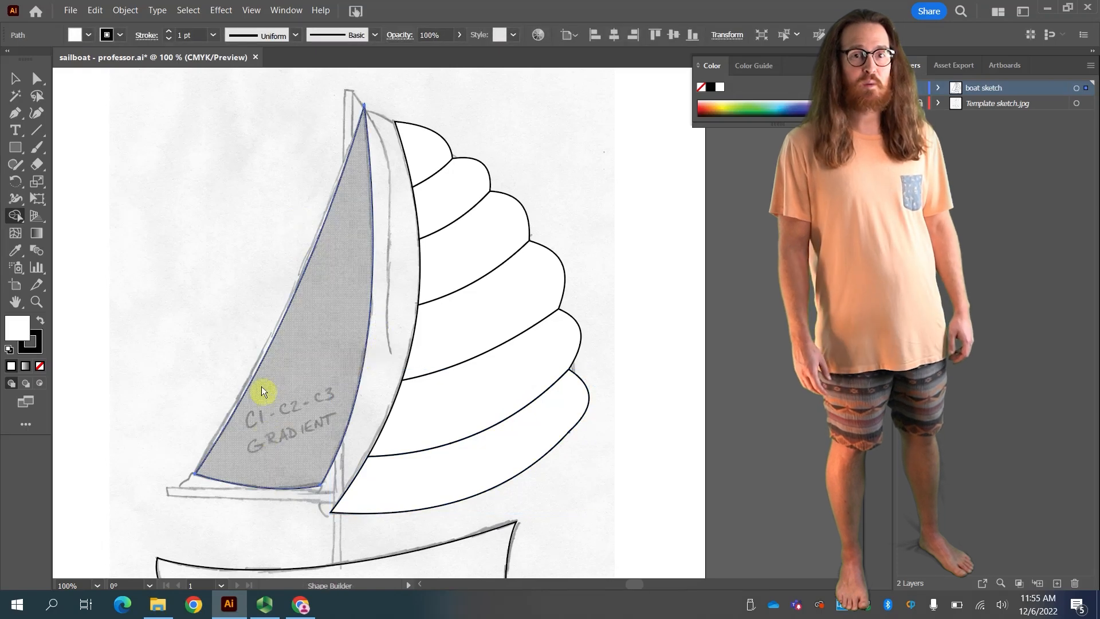
{"action": "left_click", "coordinate": [287, 362]}
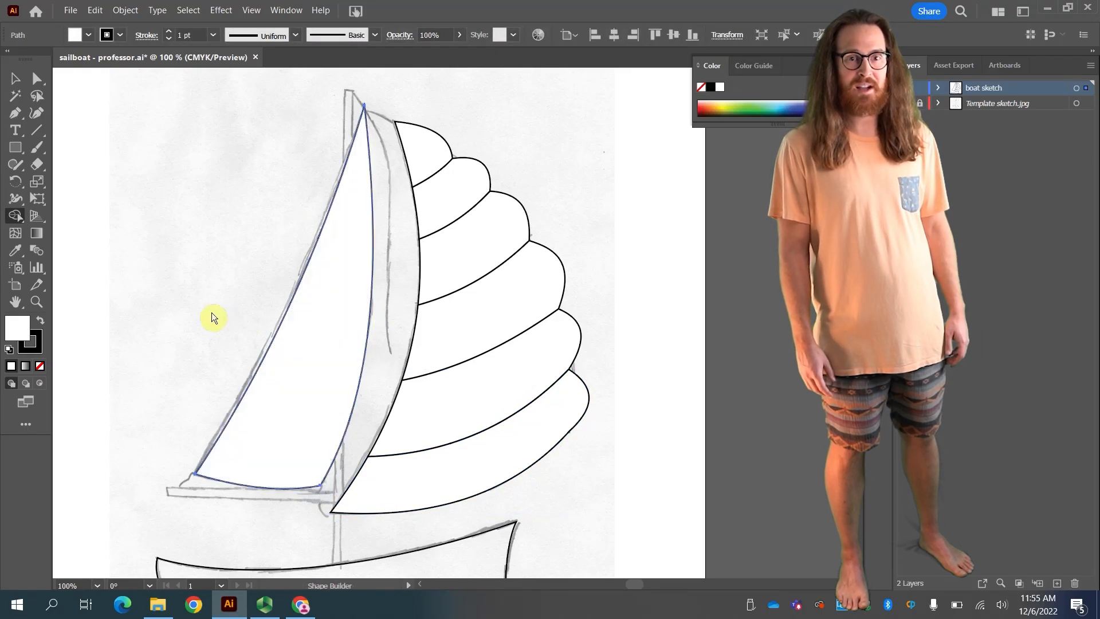
Select the hull outline and fill it with black using Shape Builder.
{"action": "scroll", "coordinate": [307, 353], "scroll_direction": "down", "scroll_amount": 5}
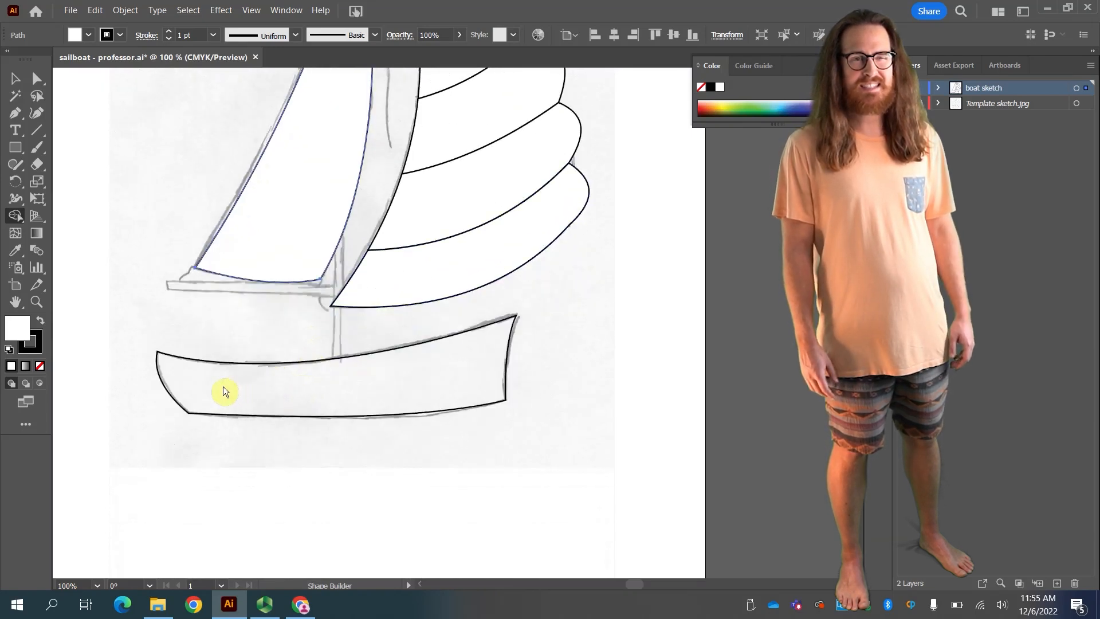
{"action": "key", "text": "ctrl+plus"}
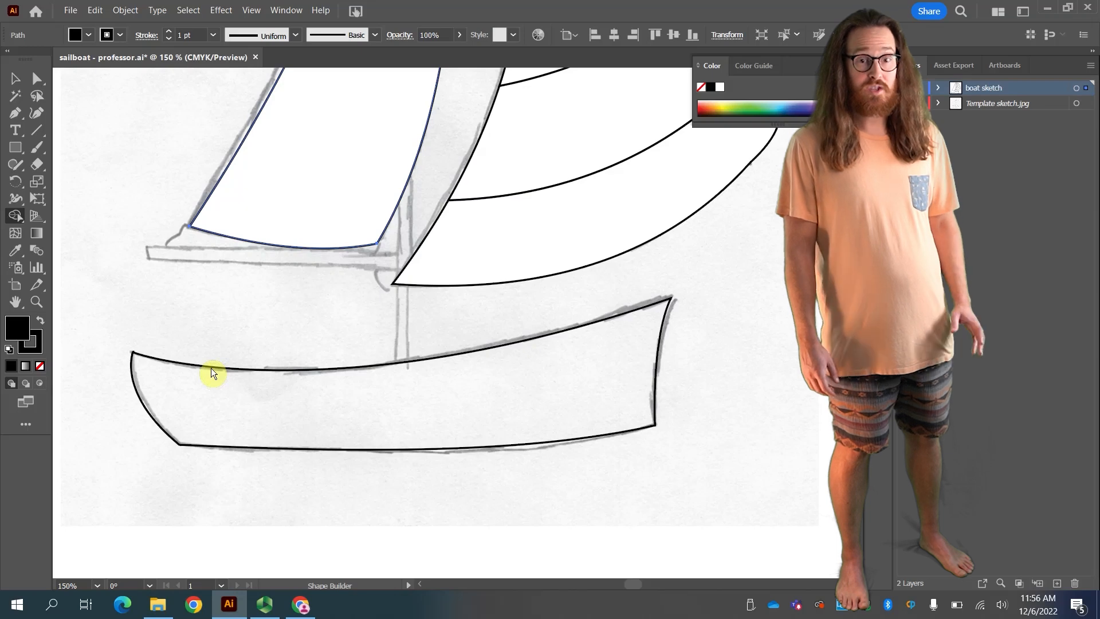
{"action": "key", "text": "v"}
{"action": "left_click_drag", "start_coordinate": [257, 463], "coordinate": [276, 485]}
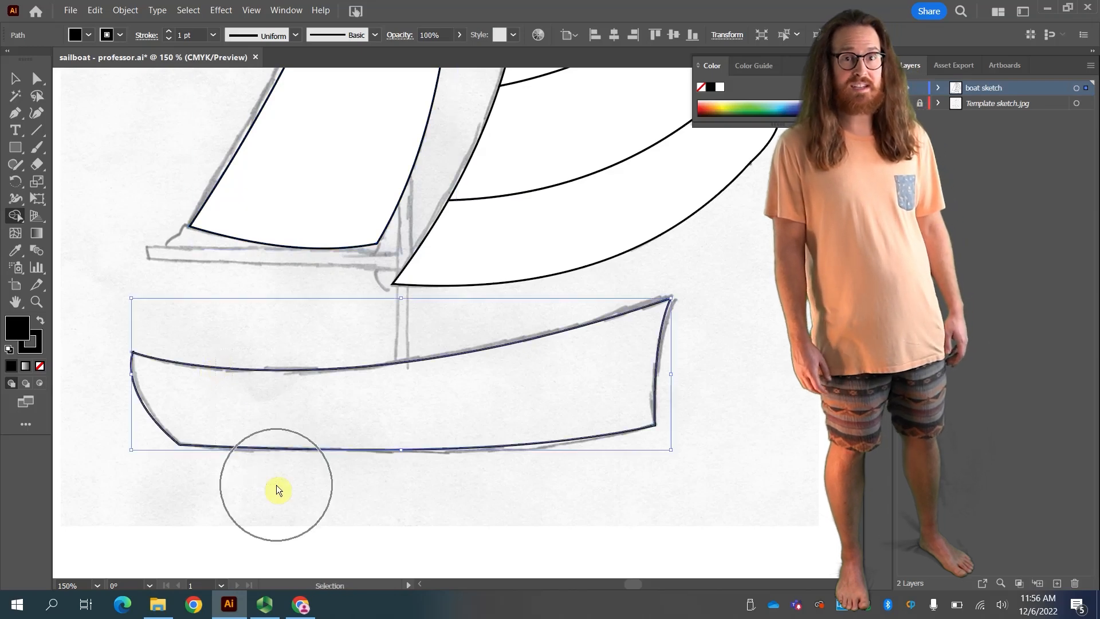
{"action": "key", "text": "shift+m"}
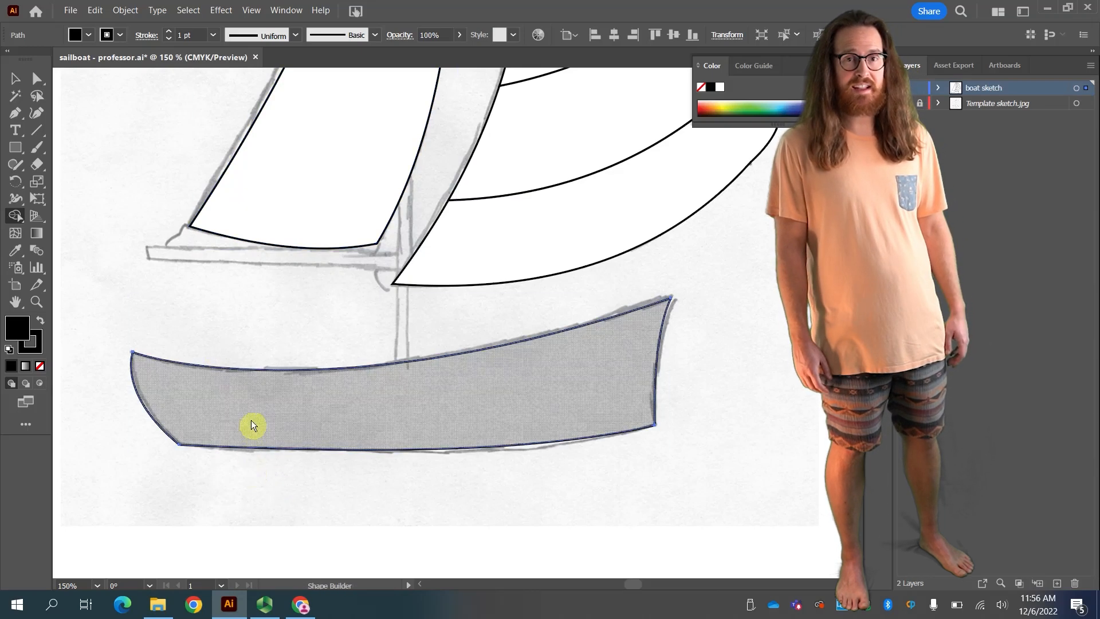
{"action": "left_click", "coordinate": [251, 425]}
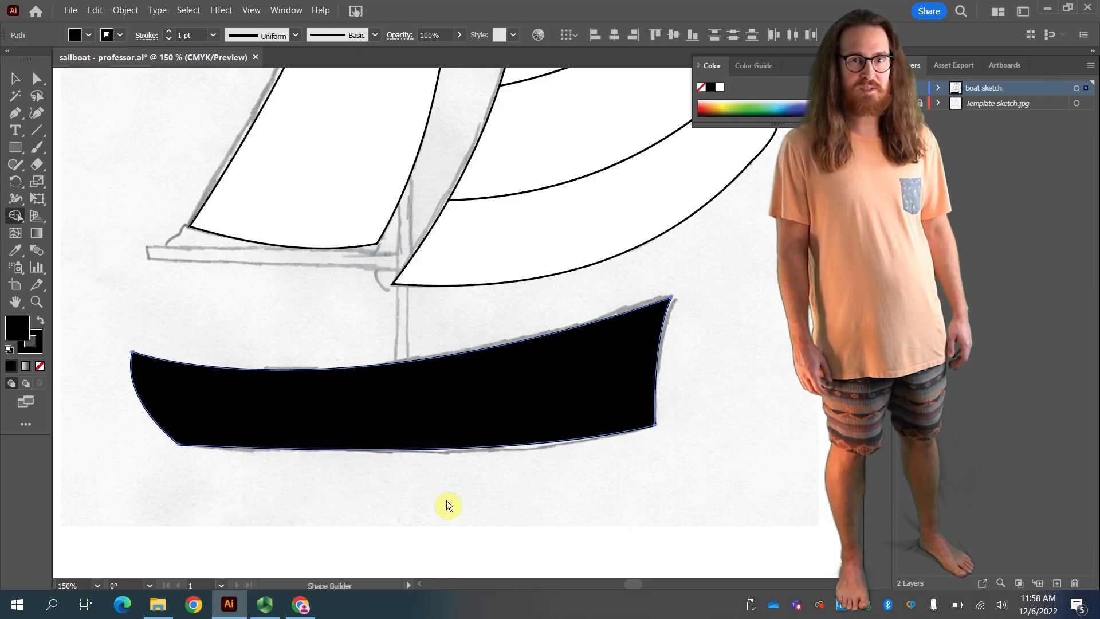
{"action": "key", "text": "v"}
{"action": "key", "text": "ctrl+0"}
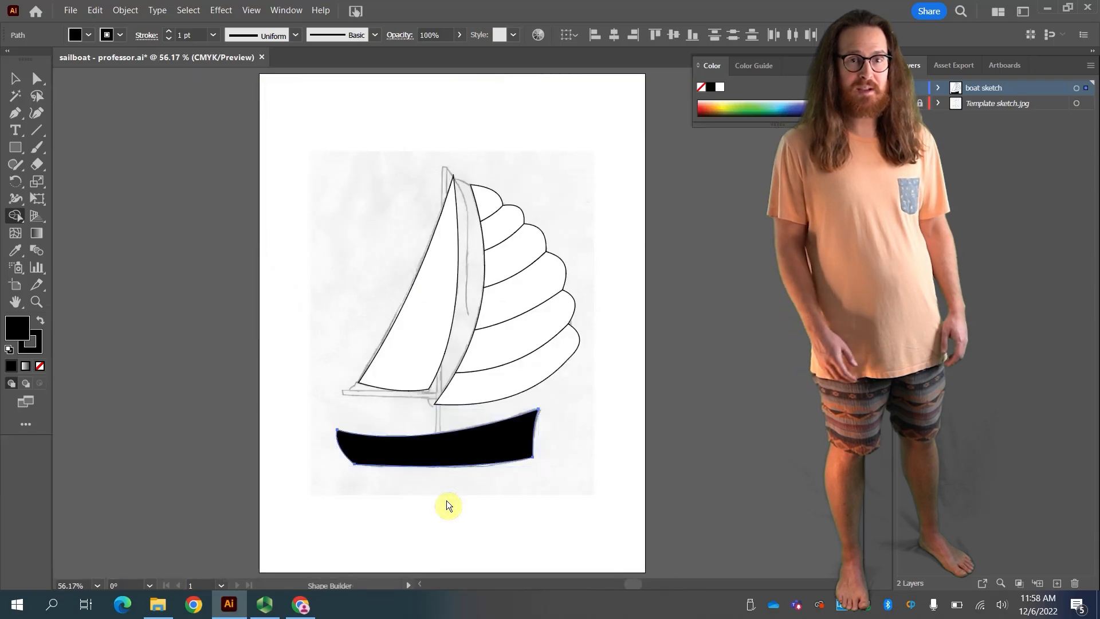
{"action": "key", "text": "ctrl+plus"}
{"action": "key", "text": "ctrl+plus"}
{"action": "key", "text": "ctrl+plus"}
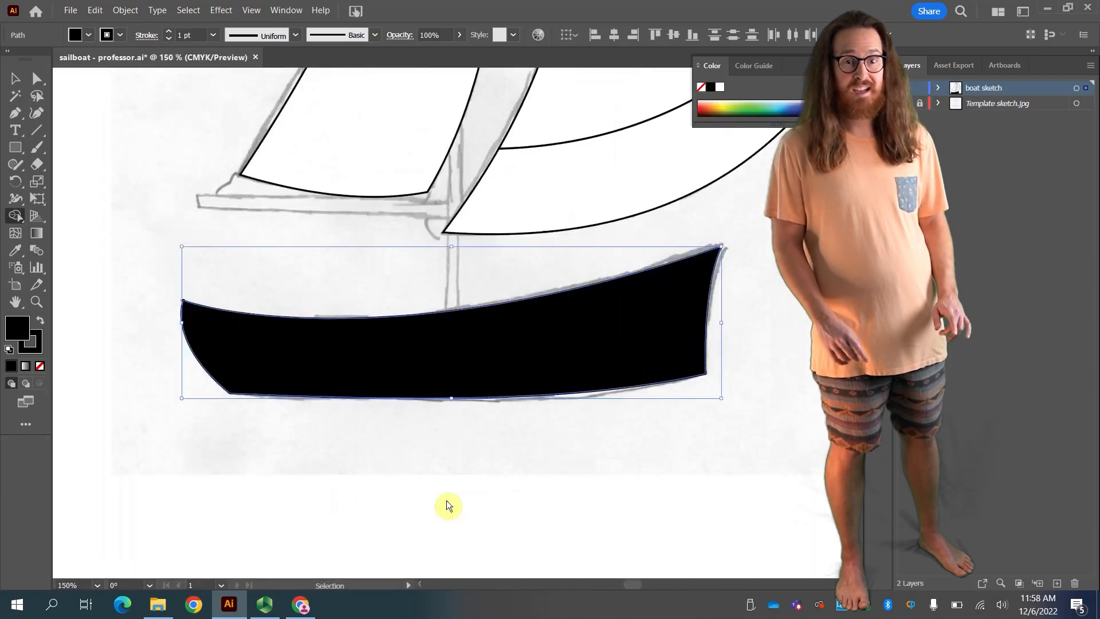
{"action": "key", "text": "shift+m"}
{"action": "scroll", "coordinate": [494, 369], "scroll_direction": "up", "scroll_amount": 5}
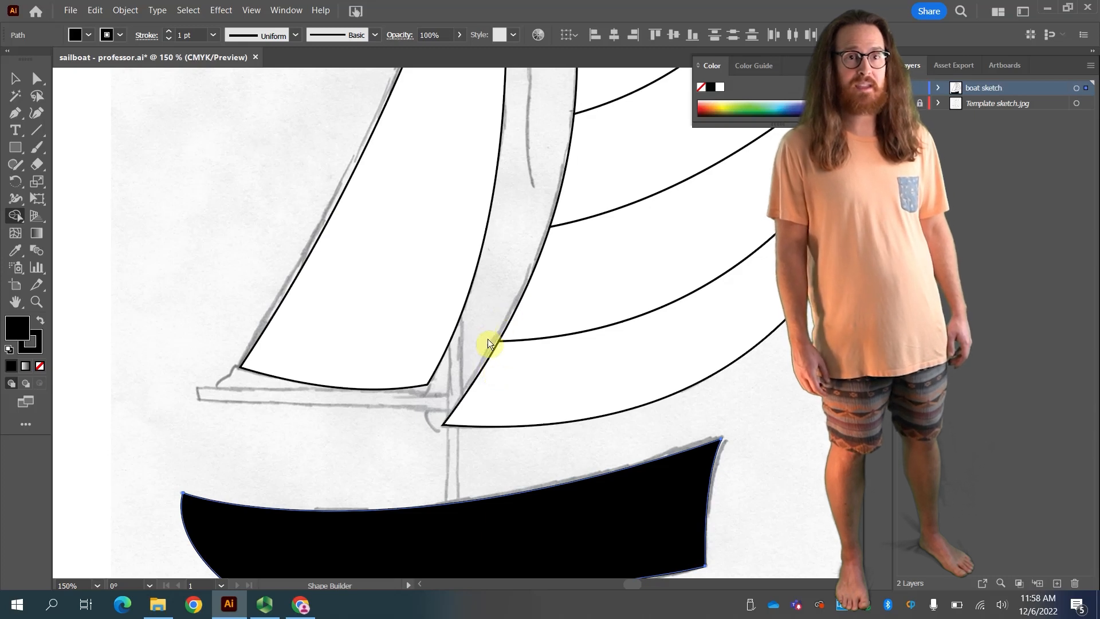
Try a brown fill on the still selected hull and undo the colour change.
{"action": "left_click", "coordinate": [14, 152]}
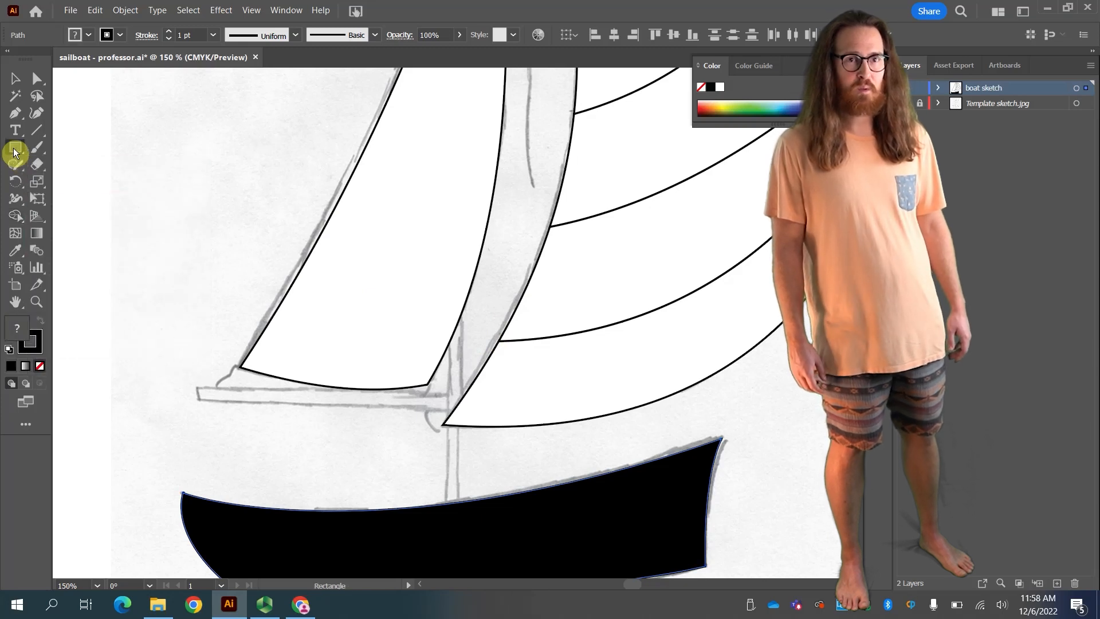
{"action": "left_click", "coordinate": [88, 35]}
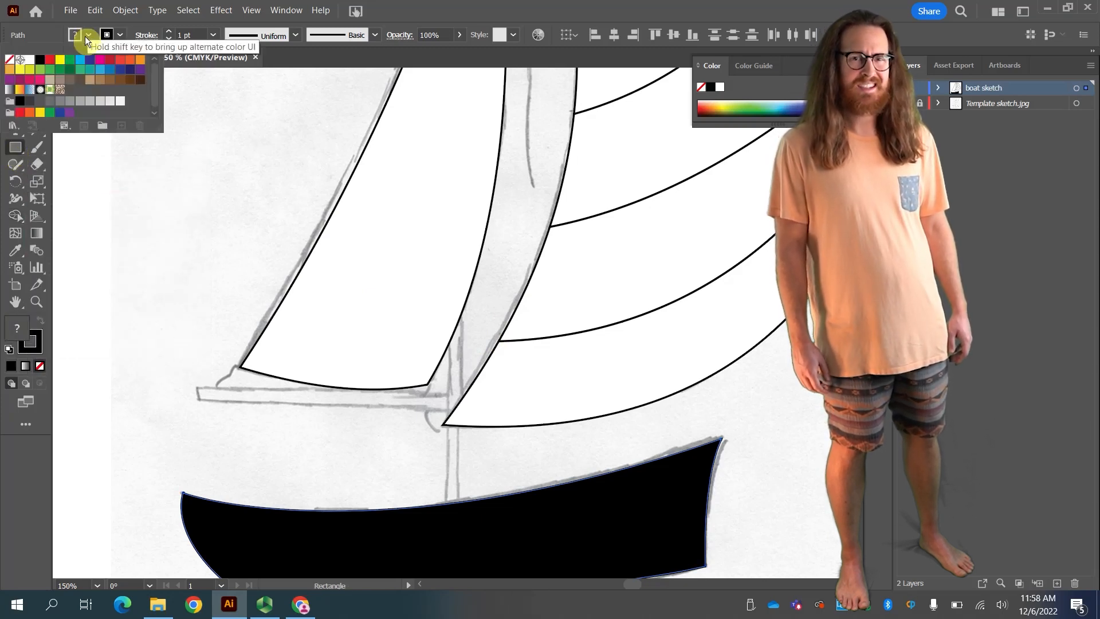
{"action": "left_click", "coordinate": [110, 86]}
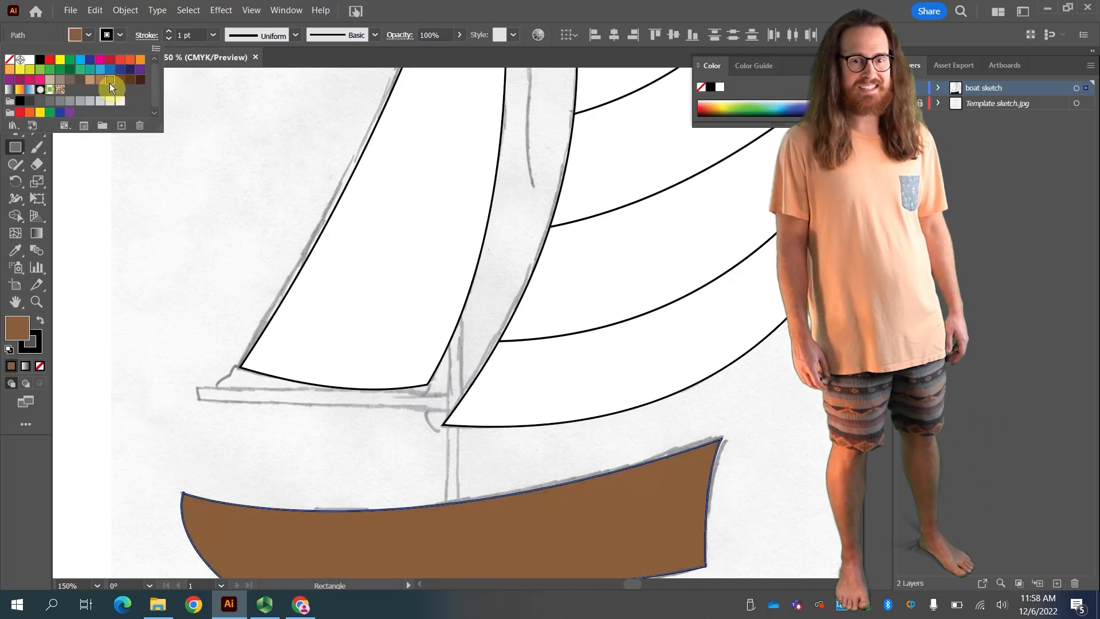
{"action": "key", "text": "Escape"}
{"action": "key", "text": "v"}
{"action": "key", "text": "ctrl+z"}
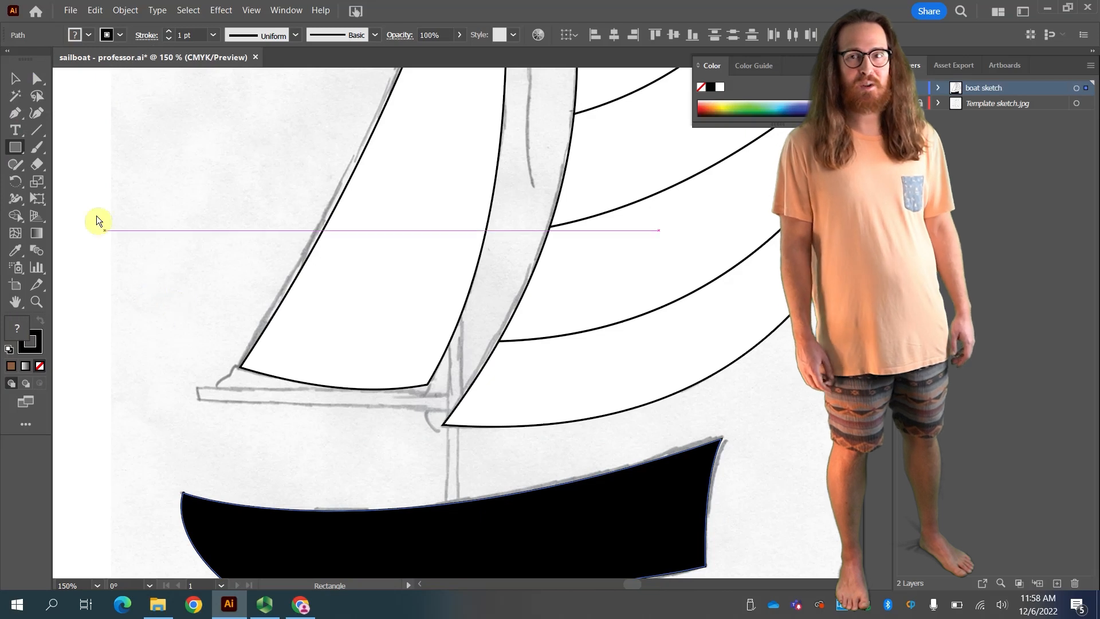
Deselect the hull and set a brown fill with a black stroke for the Rectangle tool.
{"action": "left_click", "coordinate": [12, 78]}
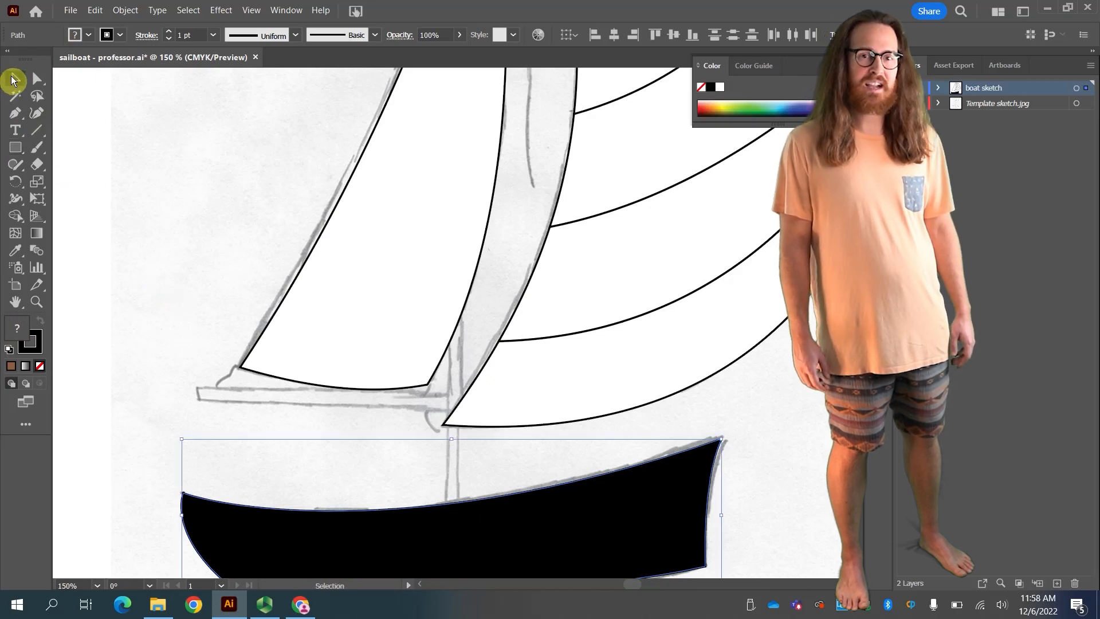
{"action": "left_click", "coordinate": [266, 193]}
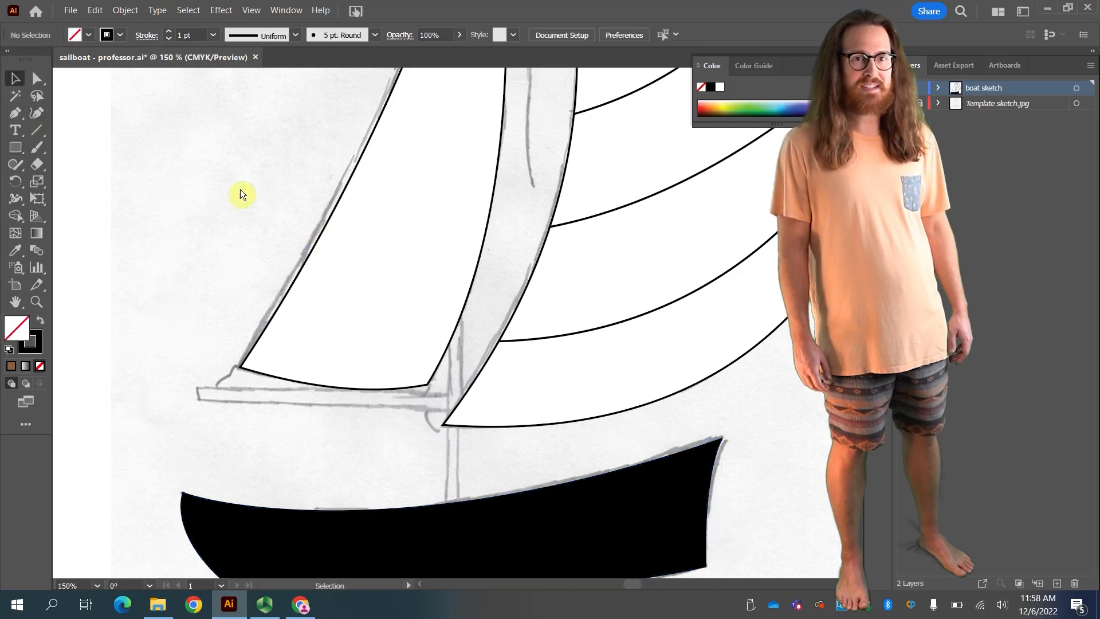
{"action": "left_click", "coordinate": [16, 151]}
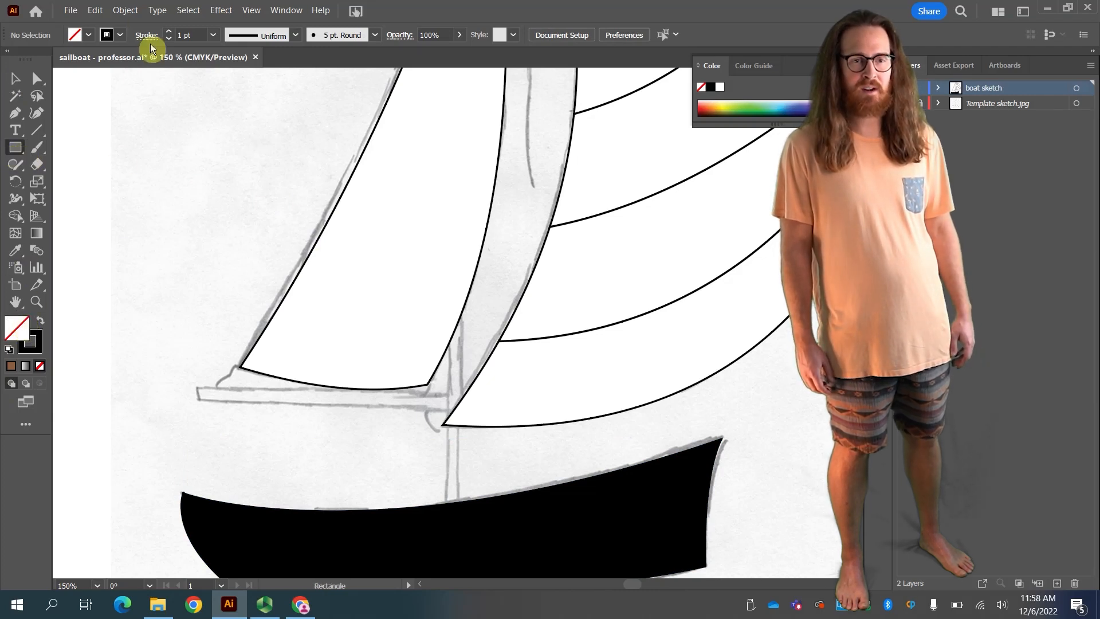
{"action": "left_click", "coordinate": [89, 37]}
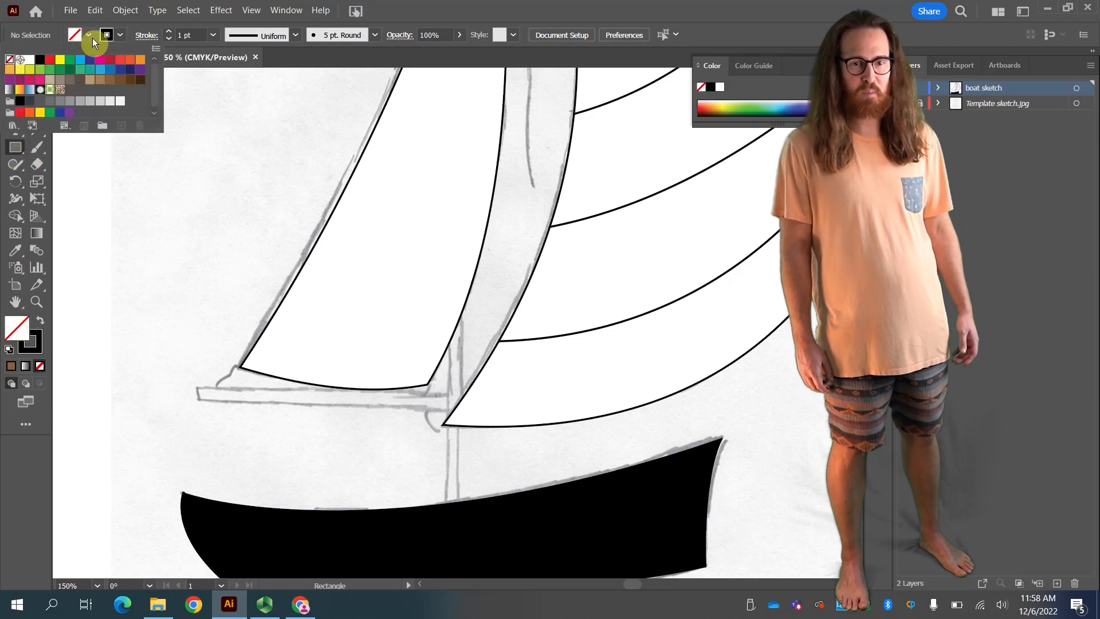
{"action": "left_click", "coordinate": [110, 80]}
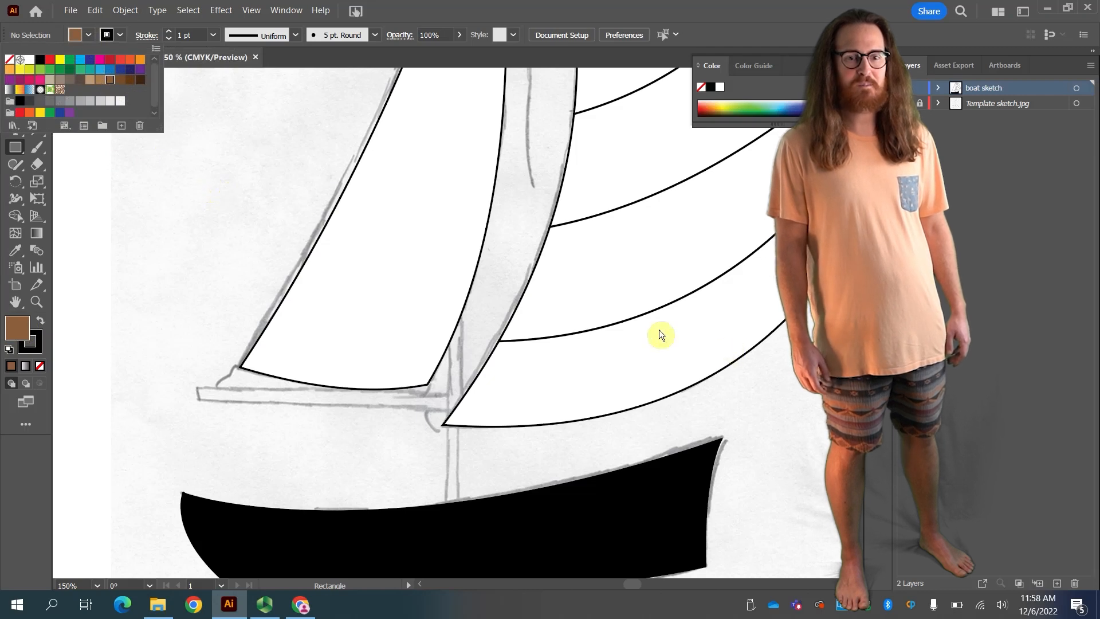
{"action": "key", "text": "Escape"}
Try drawing the mast as a brown rectangle in normal drawing mode, from the masthead down to the hull, and undo it.
{"action": "key", "text": "ctrl+minus"}
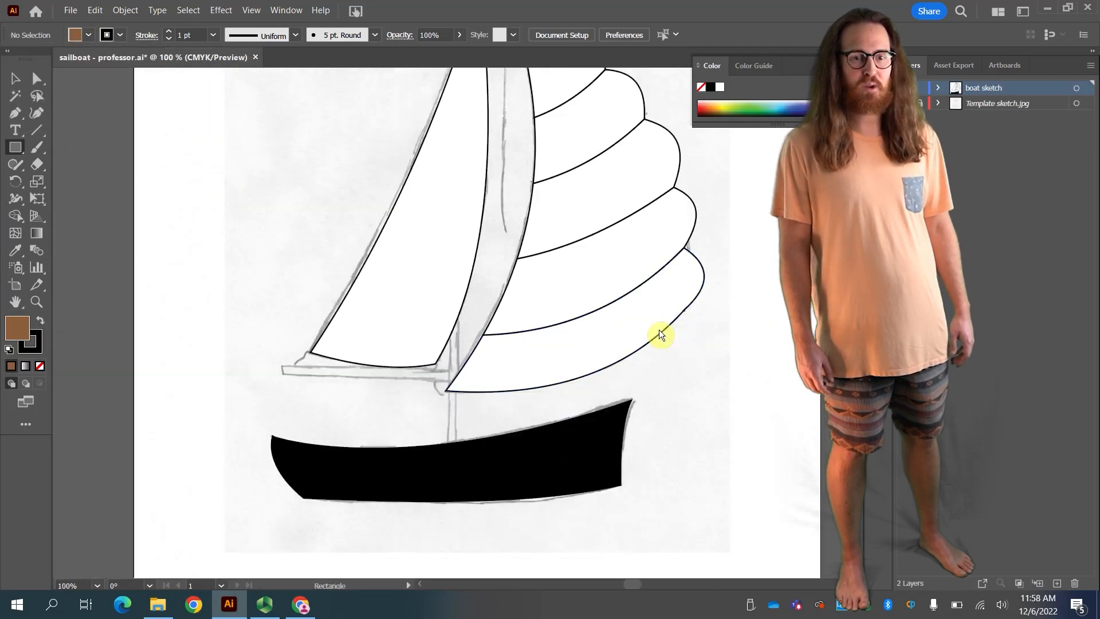
{"action": "scroll", "coordinate": [658, 328], "scroll_direction": "up", "scroll_amount": 5}
{"action": "scroll", "coordinate": [658, 328], "scroll_direction": "up", "scroll_amount": 2}
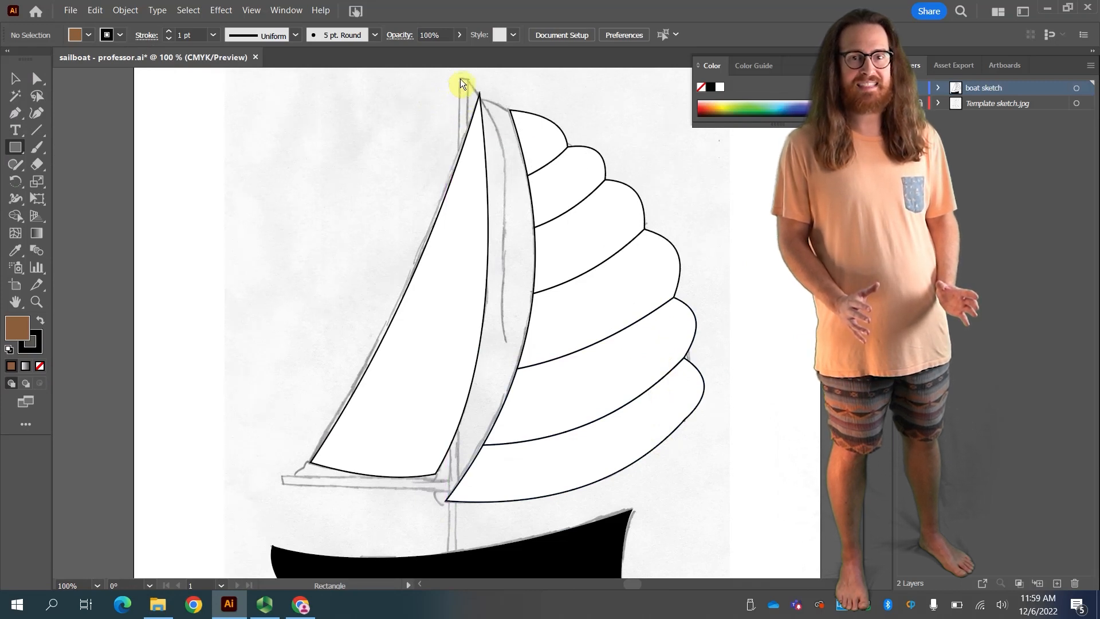
{"action": "left_click_drag", "start_coordinate": [459, 78], "coordinate": [445, 552]}
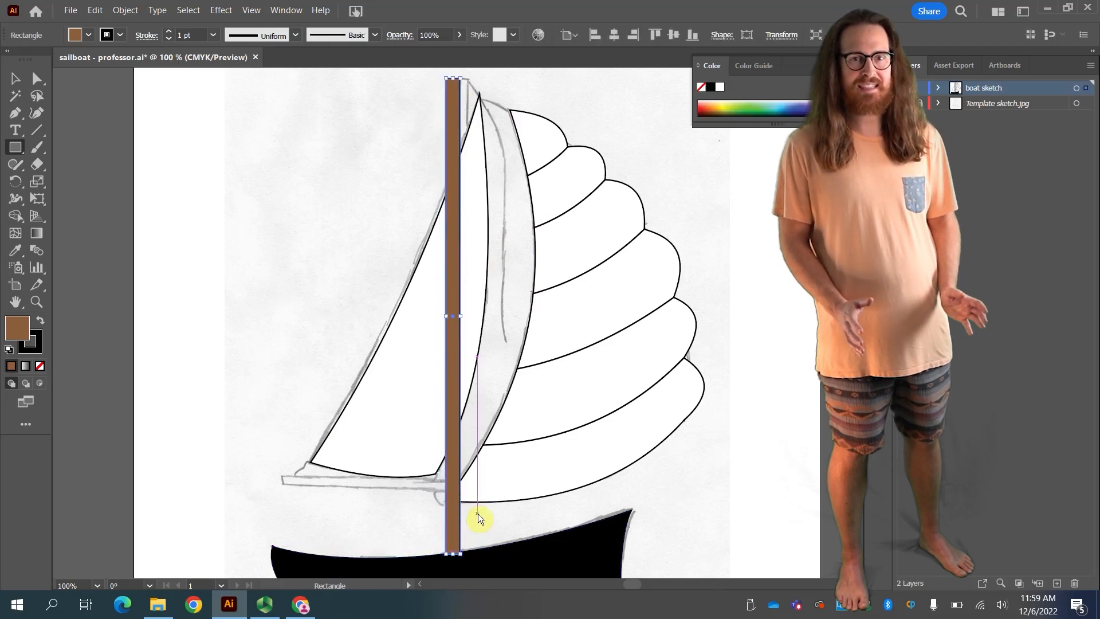
{"action": "key", "text": "ctrl+z"}
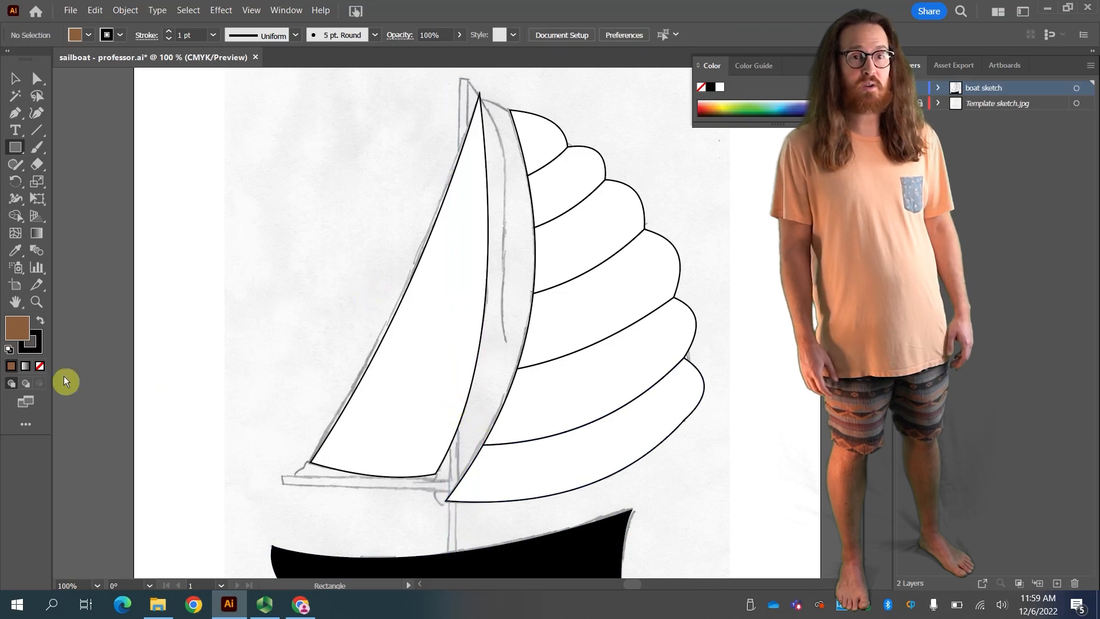
Draw the mast in Draw Behind mode as a narrow brown rectangle from the masthead down to the hull.
{"action": "left_click", "coordinate": [26, 386]}
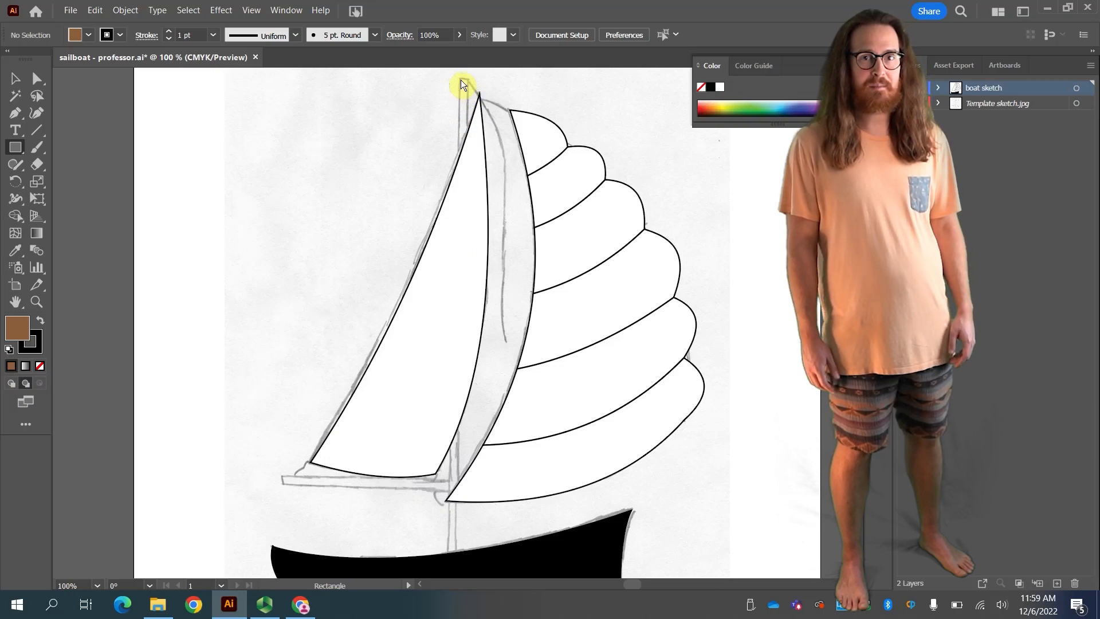
{"action": "left_click_drag", "start_coordinate": [460, 80], "coordinate": [448, 555]}
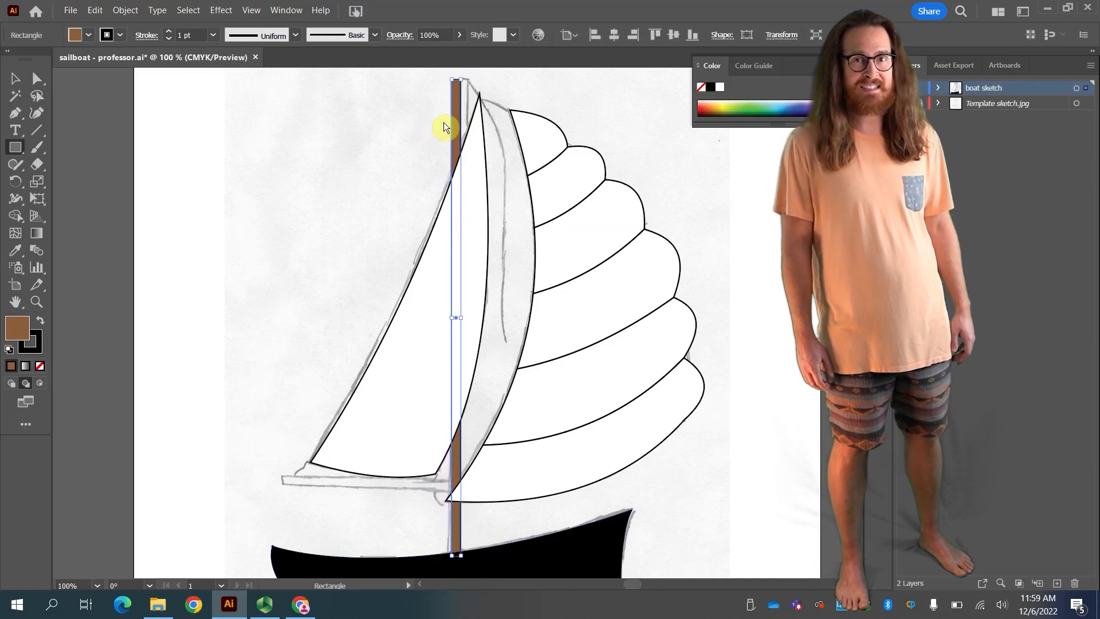
Replace the mast with a slightly wider brown rectangle from the masthead to the hull, and draw the horizontal boom below the triangular sail.
{"action": "key", "text": "ctrl+z"}
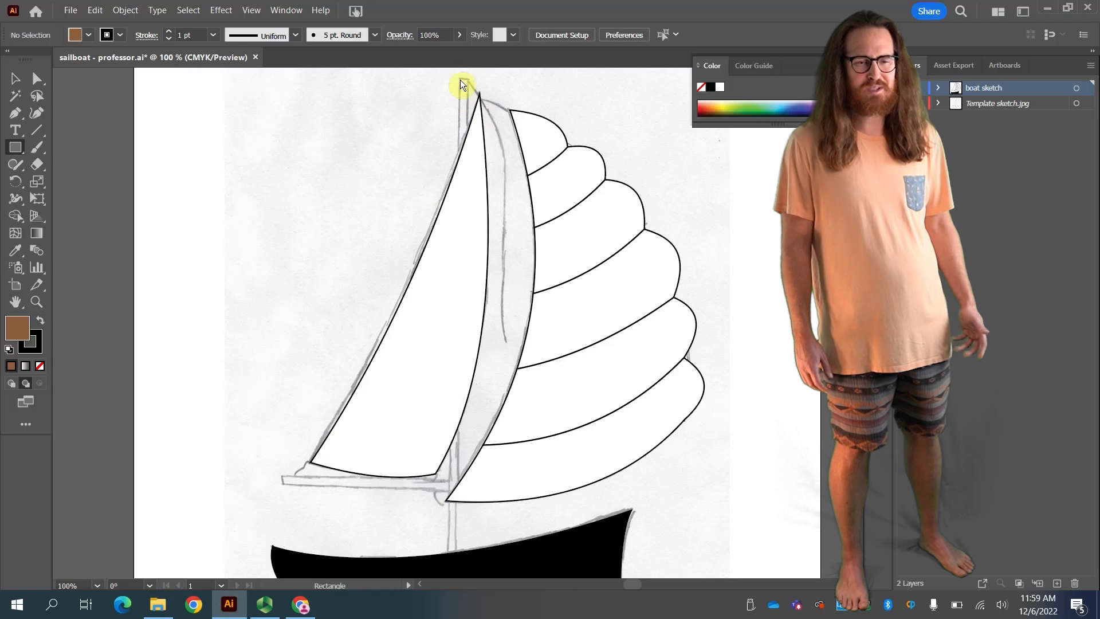
{"action": "left_click_drag", "start_coordinate": [460, 82], "coordinate": [449, 549]}
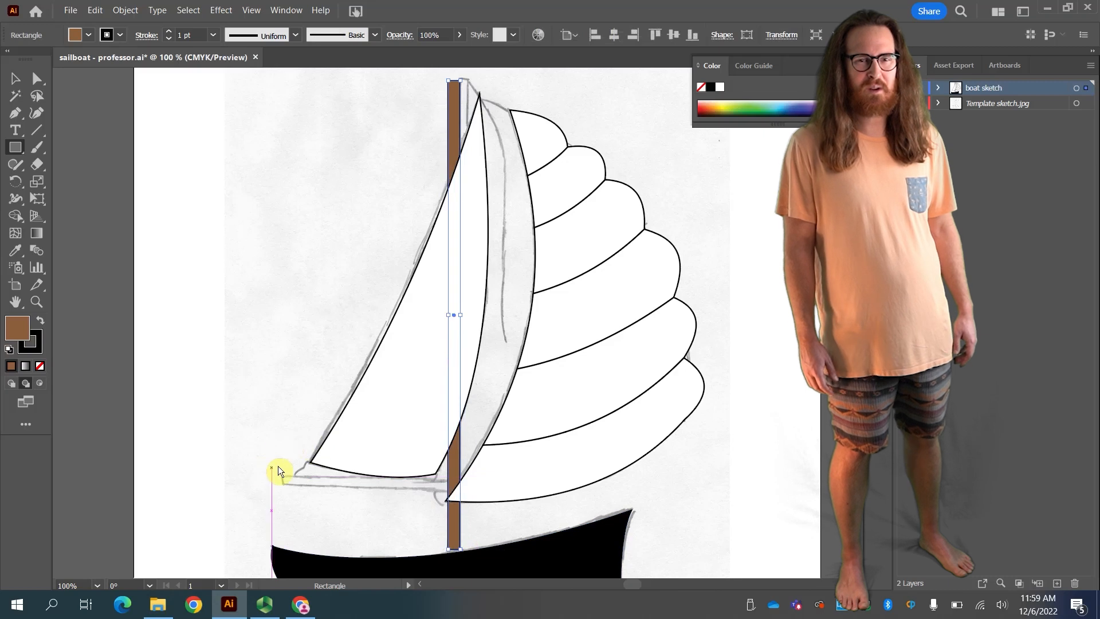
{"action": "left_click_drag", "start_coordinate": [282, 472], "coordinate": [451, 492]}
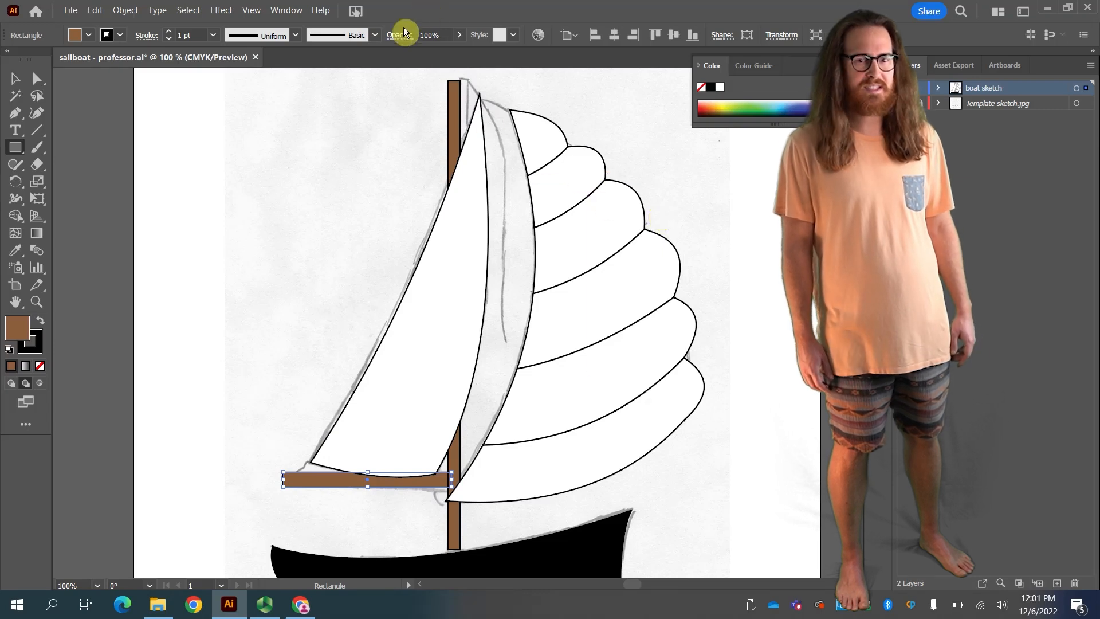
{"action": "key", "text": "ctrl+shift+a"}
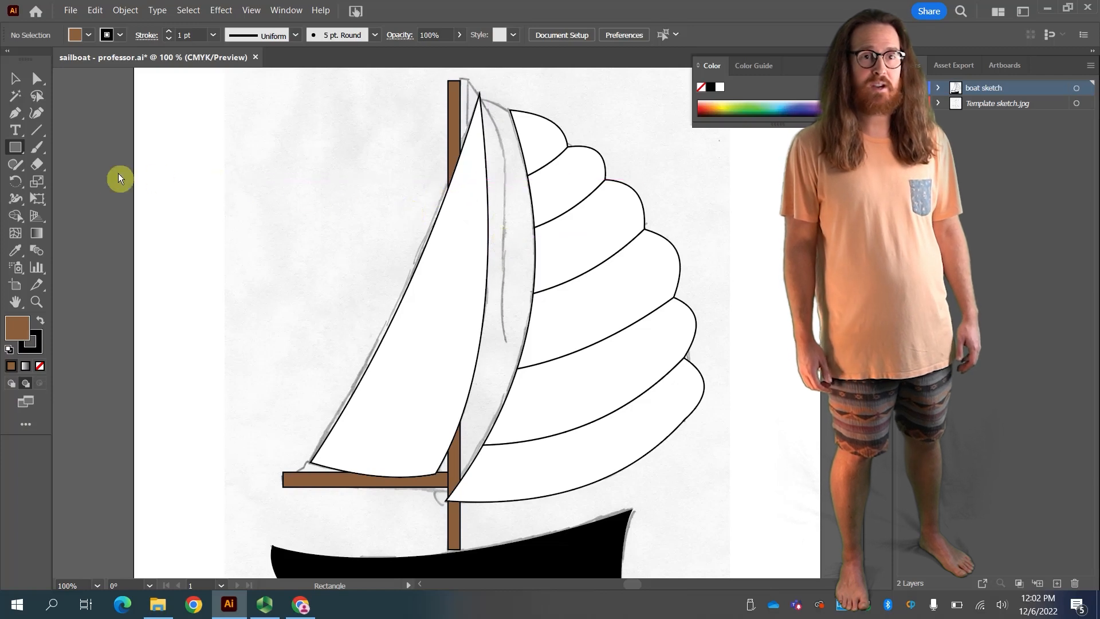
Set up the Pencil tool with a 2 pt stroke, no fill and a light orange stroke colour.
{"action": "left_click", "coordinate": [16, 168]}
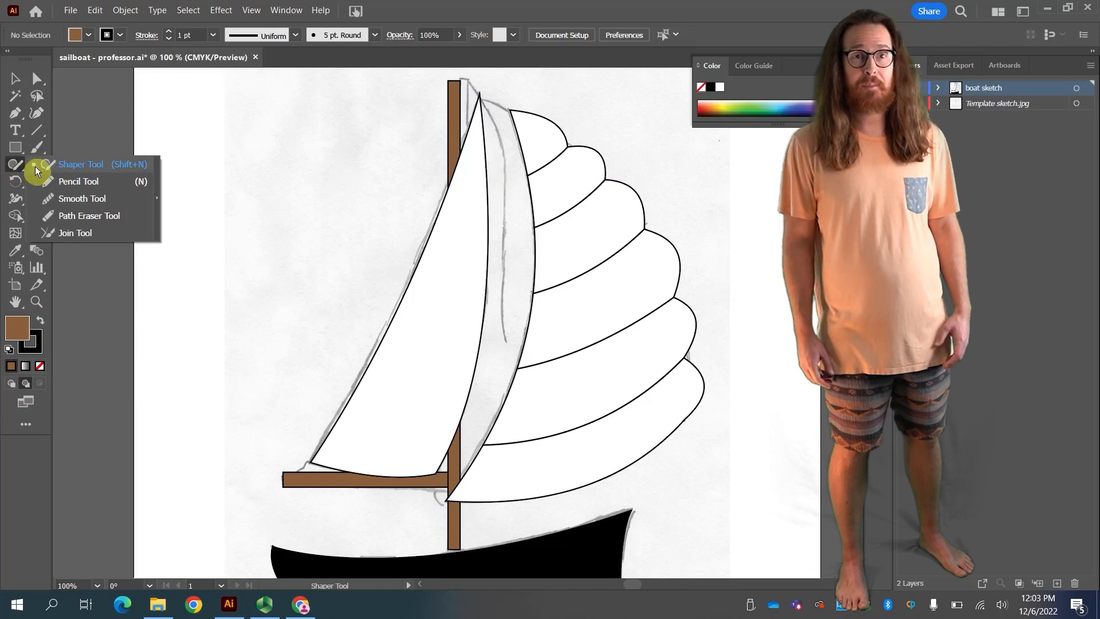
{"action": "left_click", "coordinate": [47, 181]}
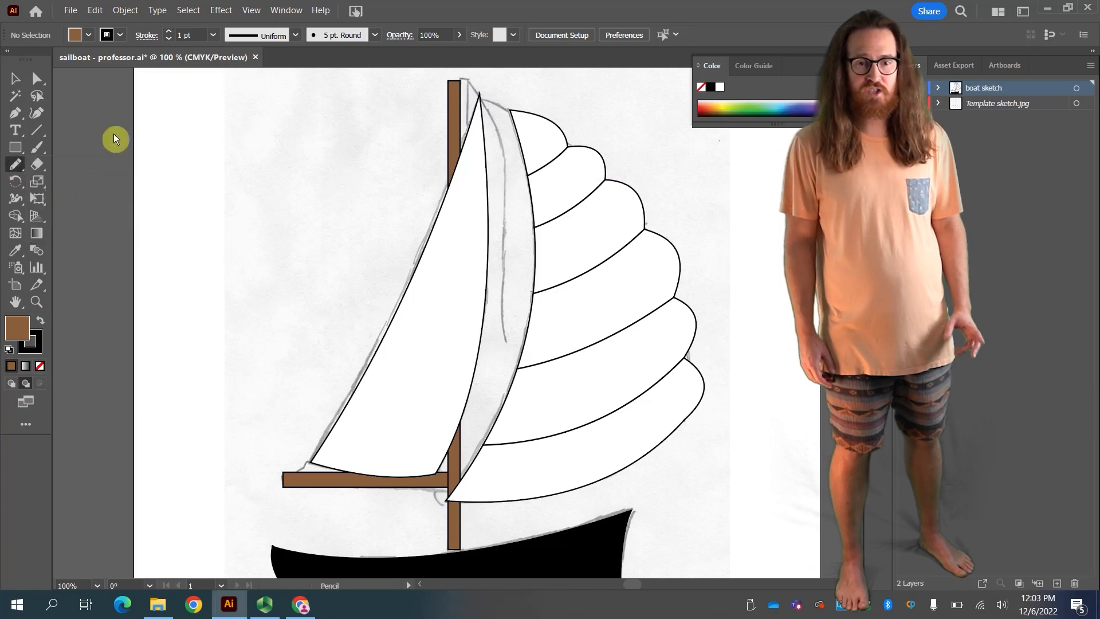
{"action": "left_click", "coordinate": [212, 35]}
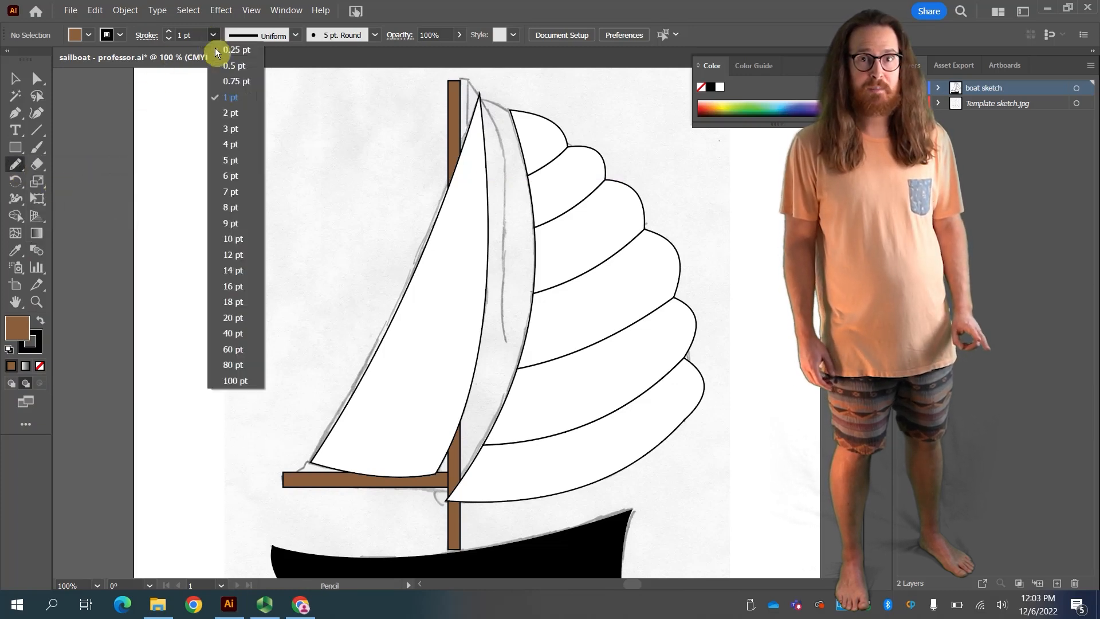
{"action": "left_click", "coordinate": [228, 114]}
{"action": "left_click", "coordinate": [88, 34]}
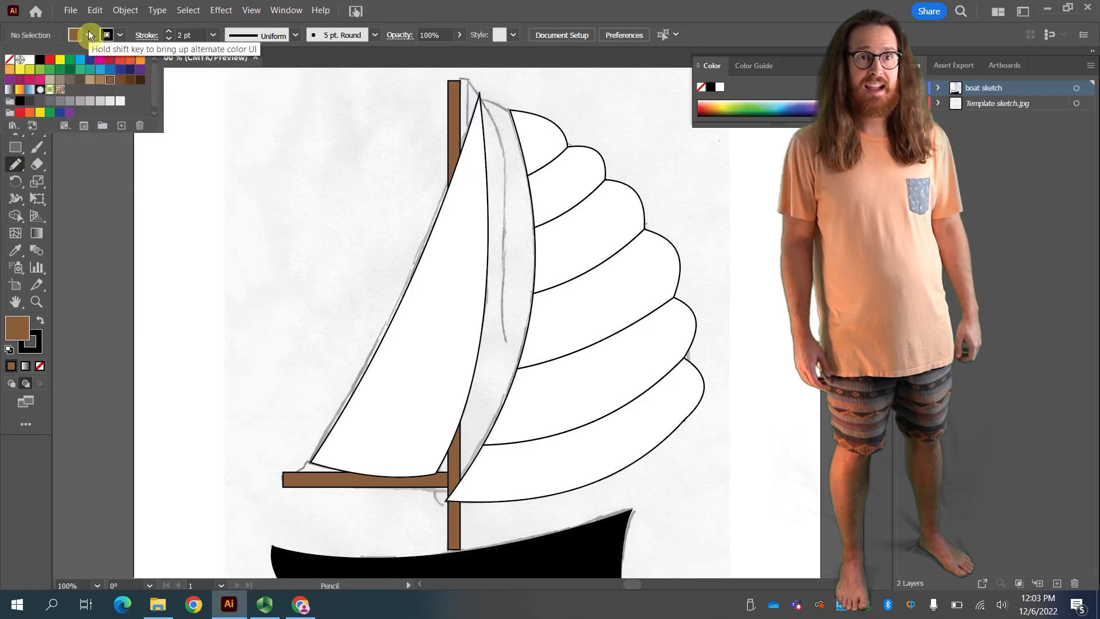
{"action": "left_click", "coordinate": [12, 60]}
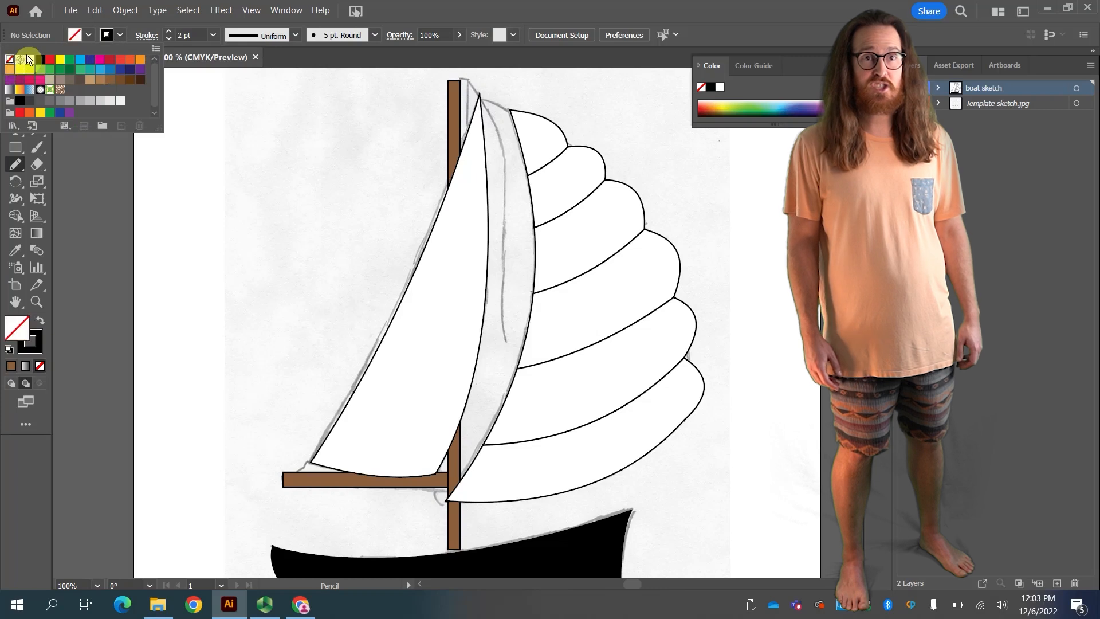
{"action": "left_click", "coordinate": [119, 35]}
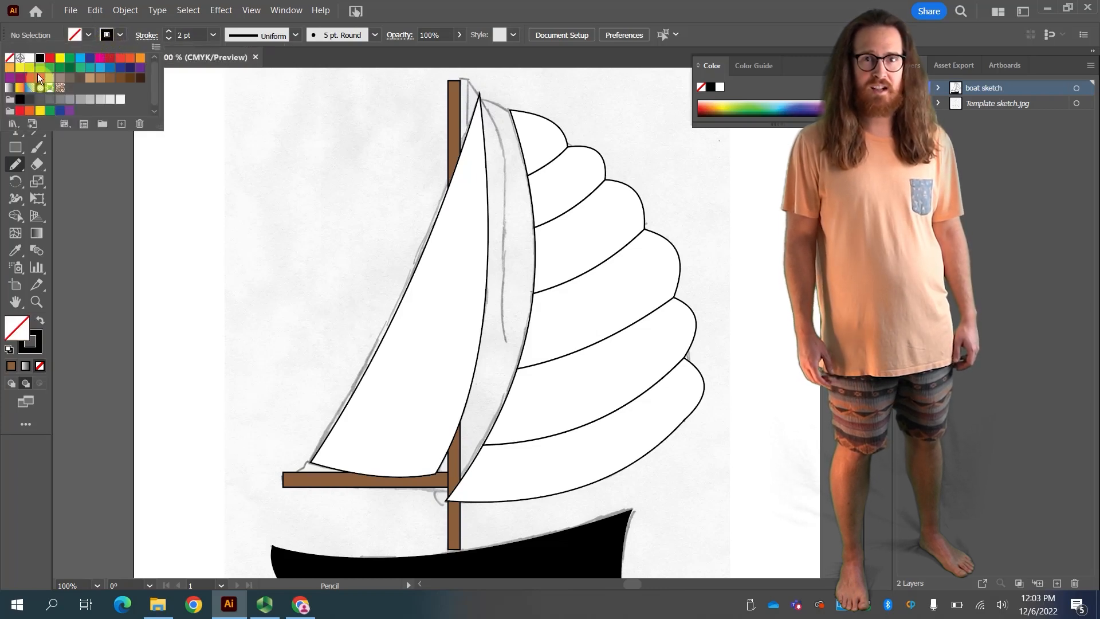
{"action": "left_click", "coordinate": [11, 68]}
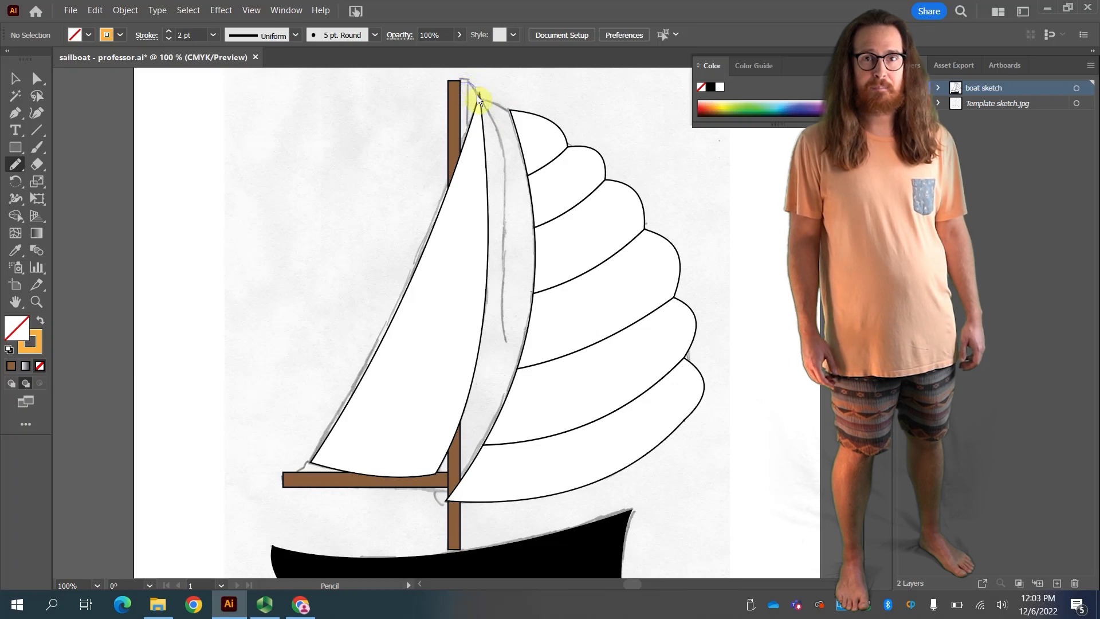
Trace the ropes freehand at the masthead, hanging between the sails, at the large sail's lower corner and from the triangular sail to the boom.
{"action": "left_click_drag", "start_coordinate": [476, 95], "coordinate": [479, 97]}
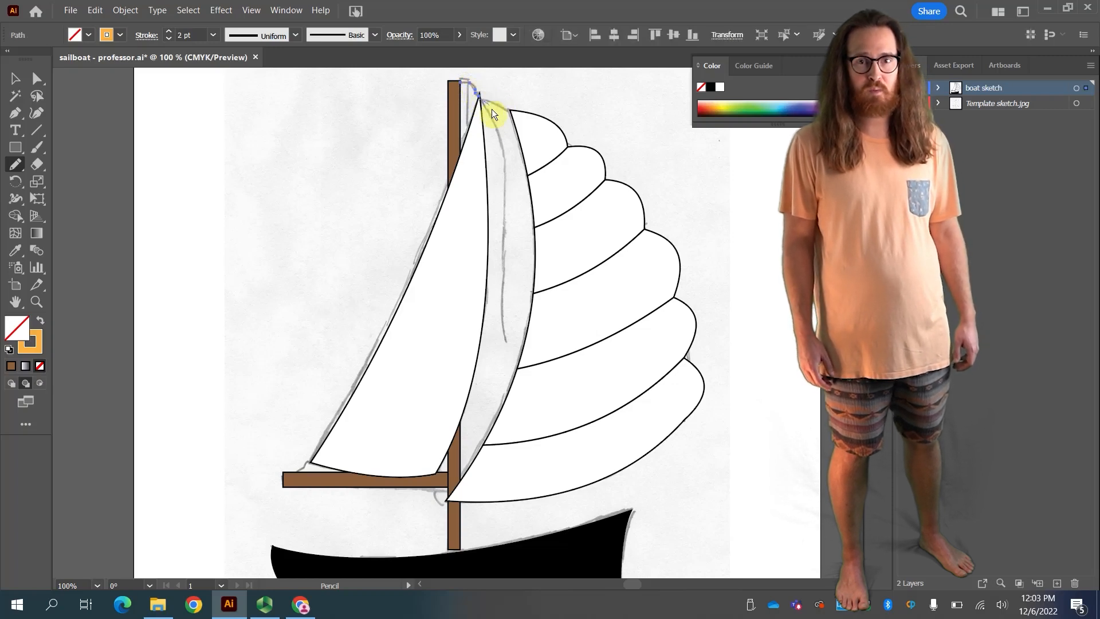
{"action": "left_click_drag", "start_coordinate": [502, 145], "coordinate": [505, 232]}
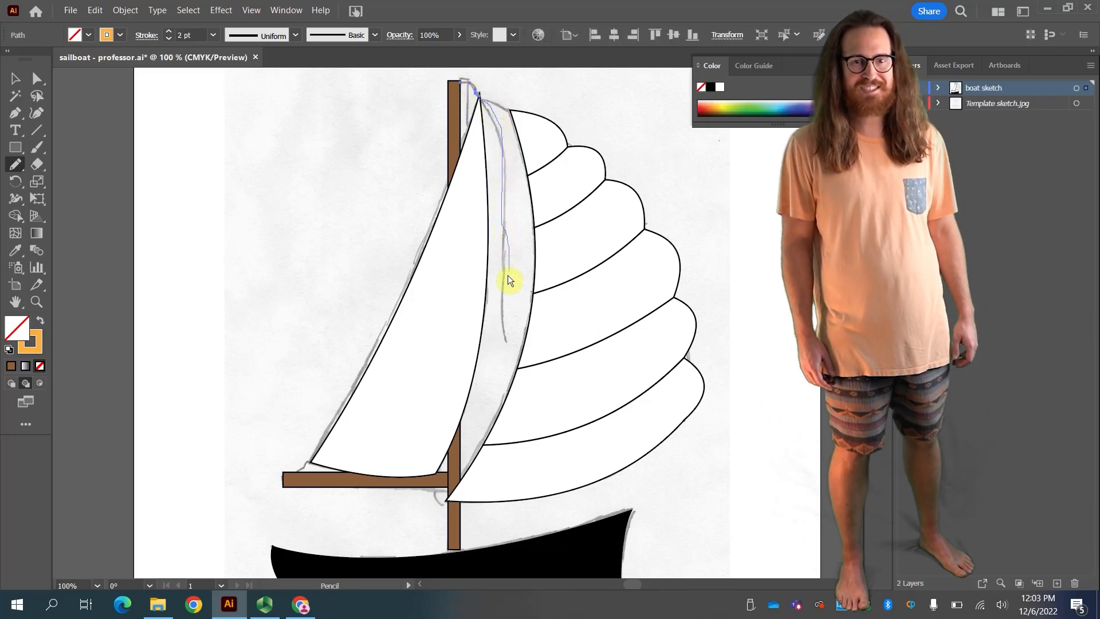
{"action": "mouse_move", "coordinate": [507, 280]}
{"action": "left_mouse_down"}
{"action": "mouse_move", "coordinate": [500, 319]}
{"action": "mouse_move", "coordinate": [512, 340]}
{"action": "left_mouse_up"}
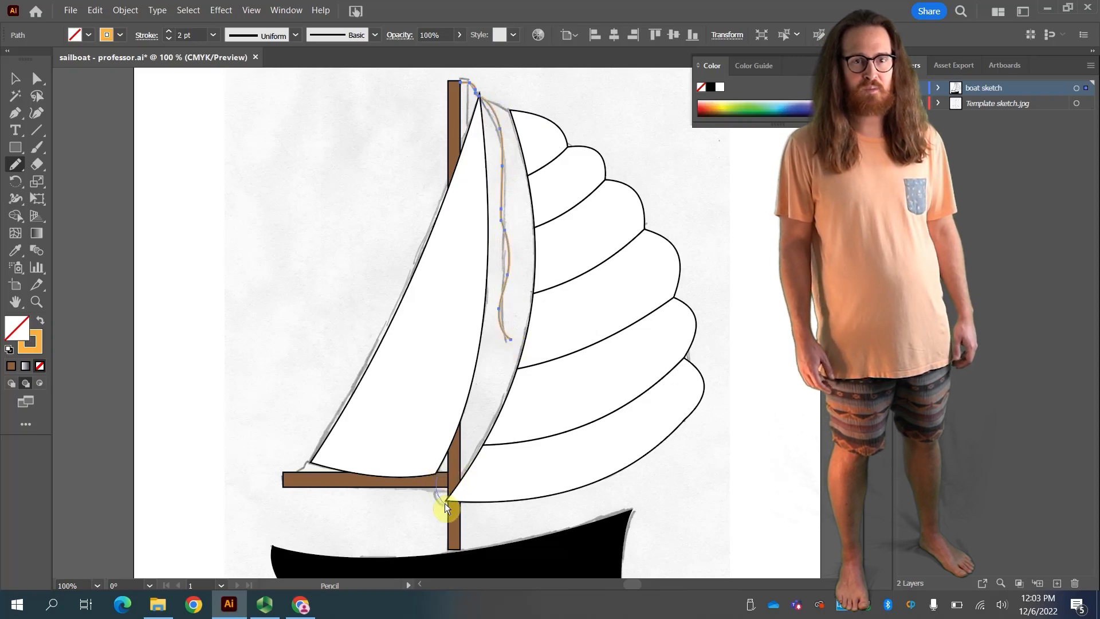
{"action": "left_click_drag", "start_coordinate": [445, 503], "coordinate": [450, 502]}
{"action": "left_click_drag", "start_coordinate": [308, 463], "coordinate": [292, 479]}
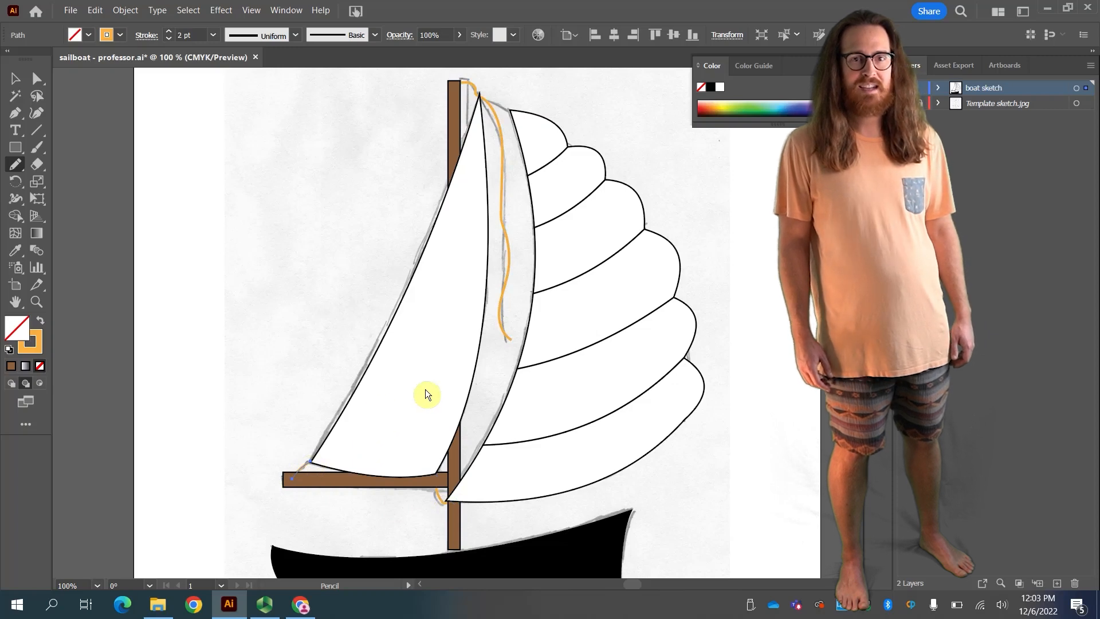
Show the Color panel with its CMYK sliders and the Swatches panel.
{"action": "key", "text": "ctrl+minus"}
{"action": "left_click_drag", "start_coordinate": [522, 331], "coordinate": [405, 410]}
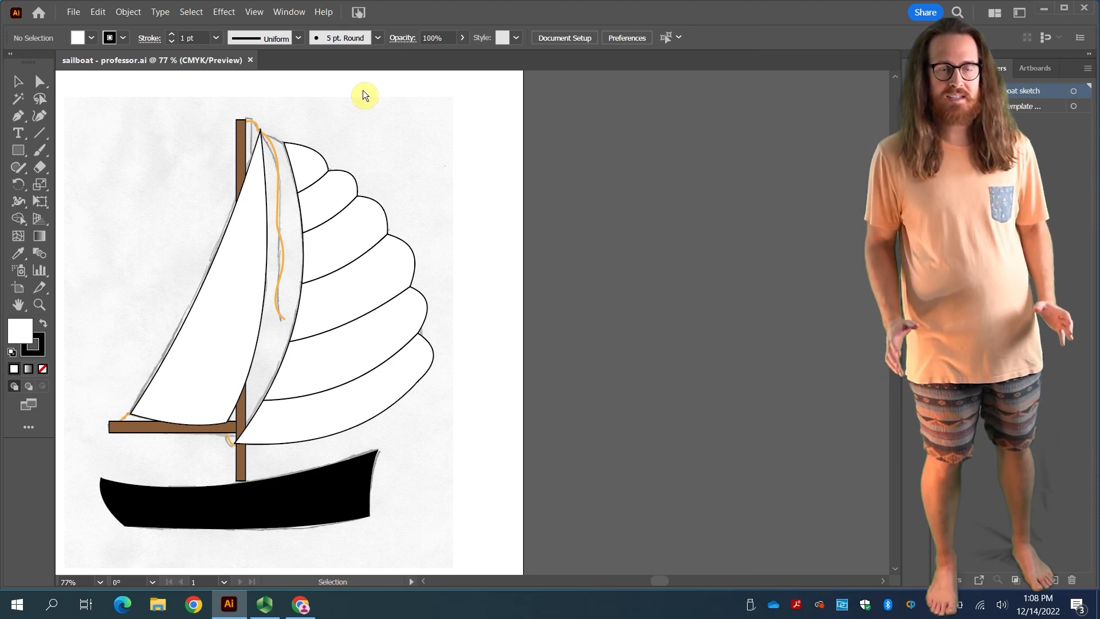
{"action": "left_click", "coordinate": [300, 14]}
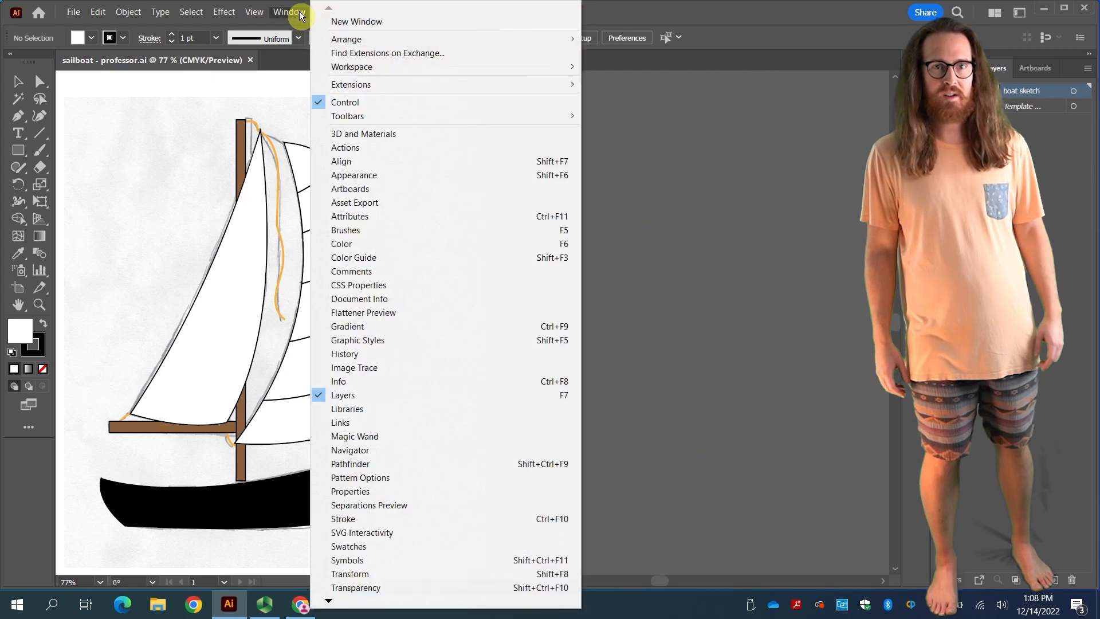
{"action": "left_click", "coordinate": [347, 243]}
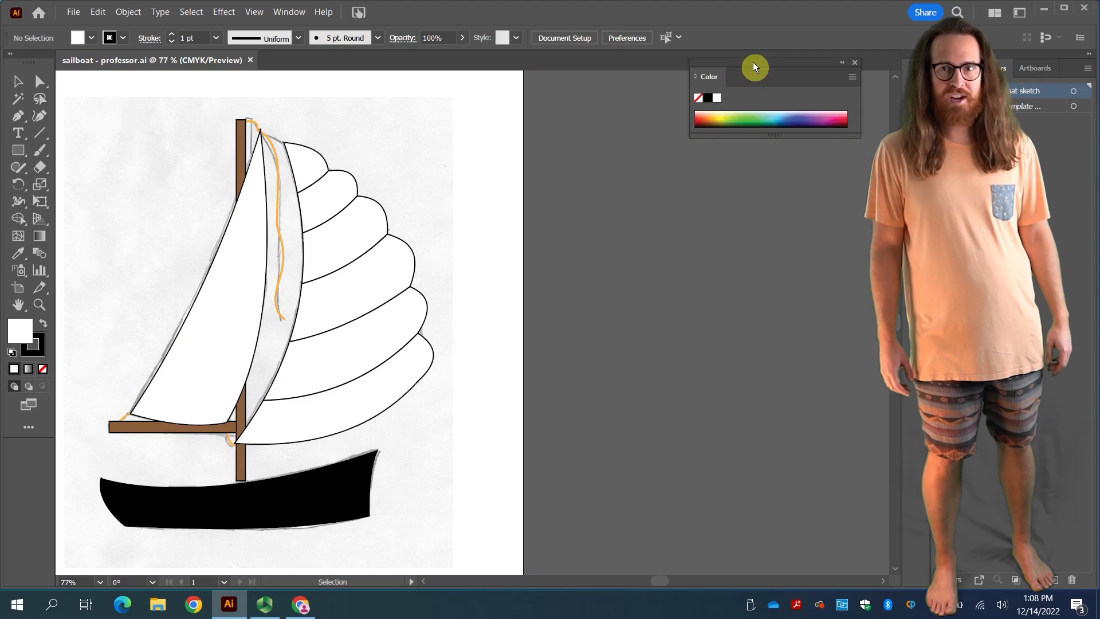
{"action": "left_click", "coordinate": [852, 79]}
{"action": "left_click", "coordinate": [874, 84]}
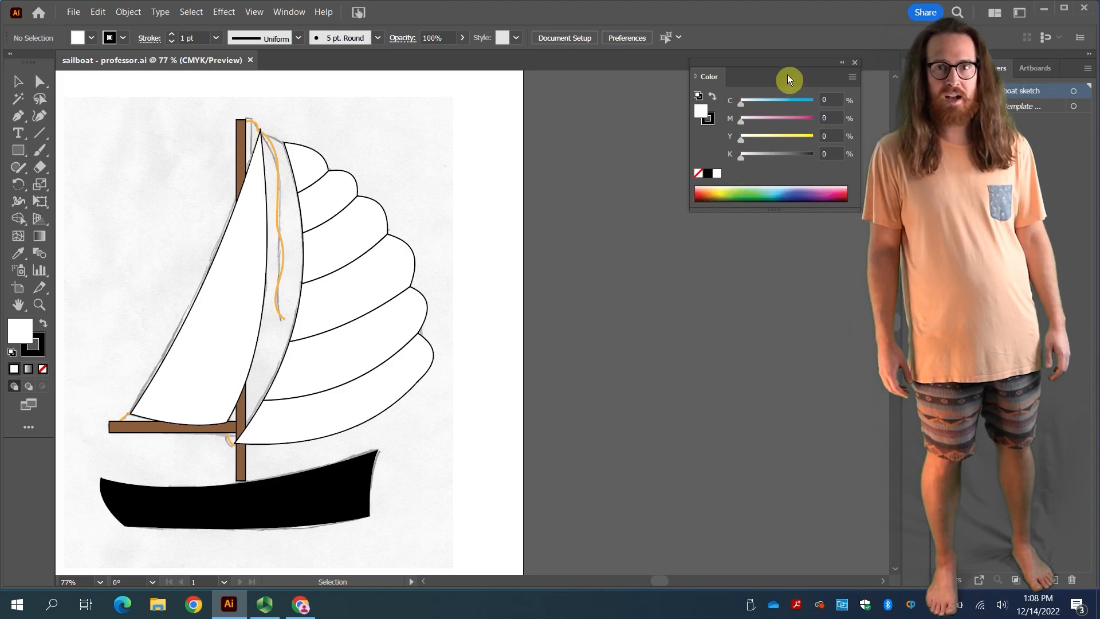
{"action": "left_click", "coordinate": [297, 16]}
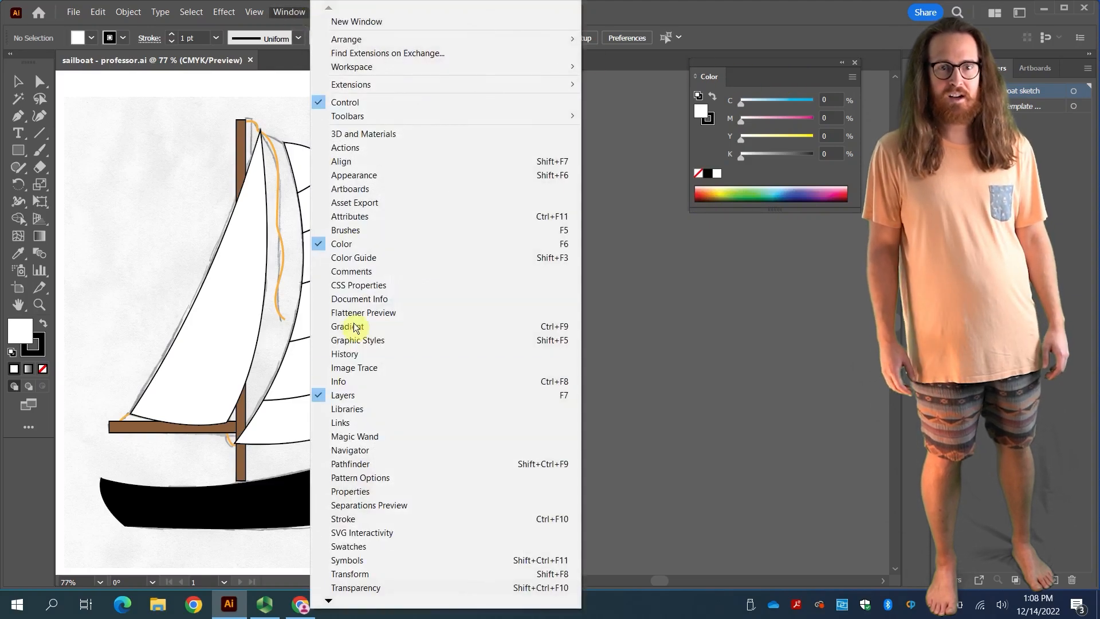
{"action": "left_click", "coordinate": [367, 546]}
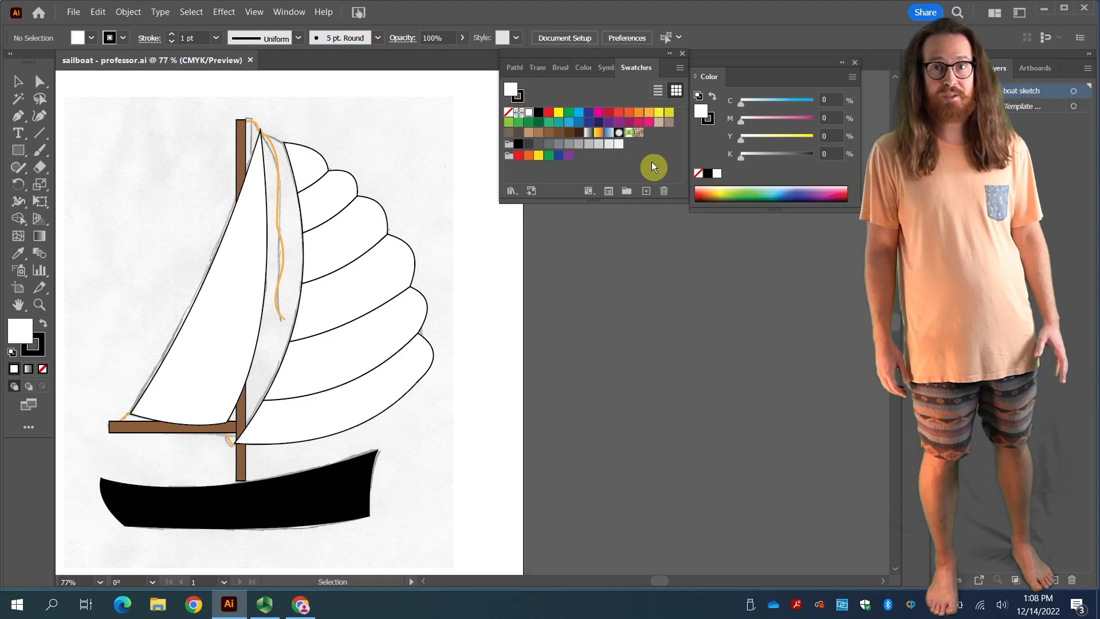
Select all unused swatches and delete them from the document.
{"action": "left_click", "coordinate": [680, 69]}
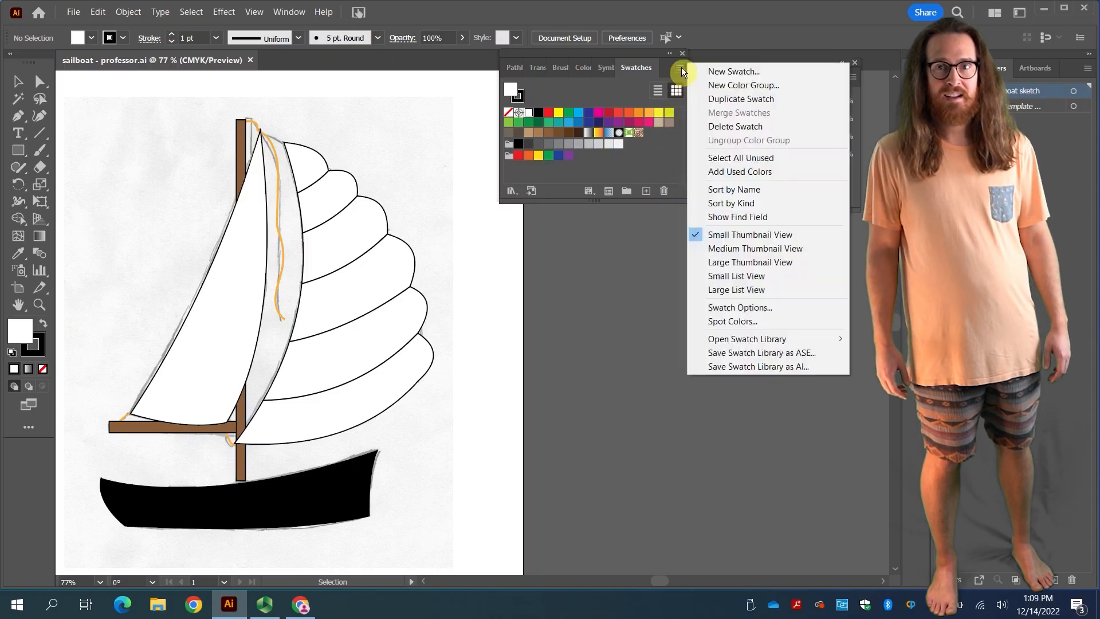
{"action": "left_click", "coordinate": [748, 158]}
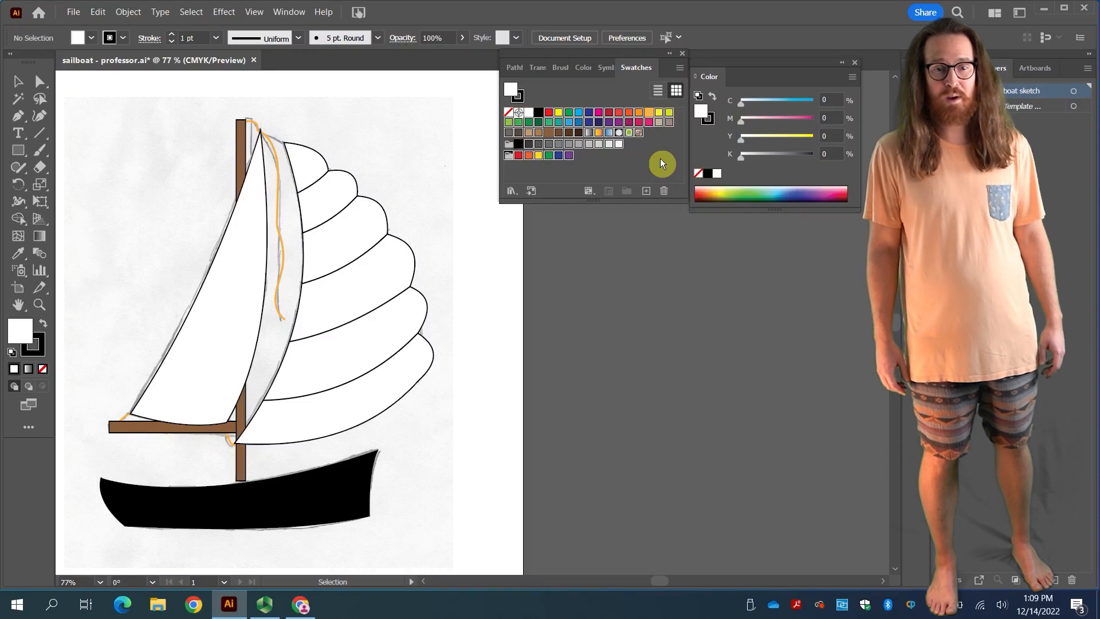
{"action": "left_click", "coordinate": [662, 191]}
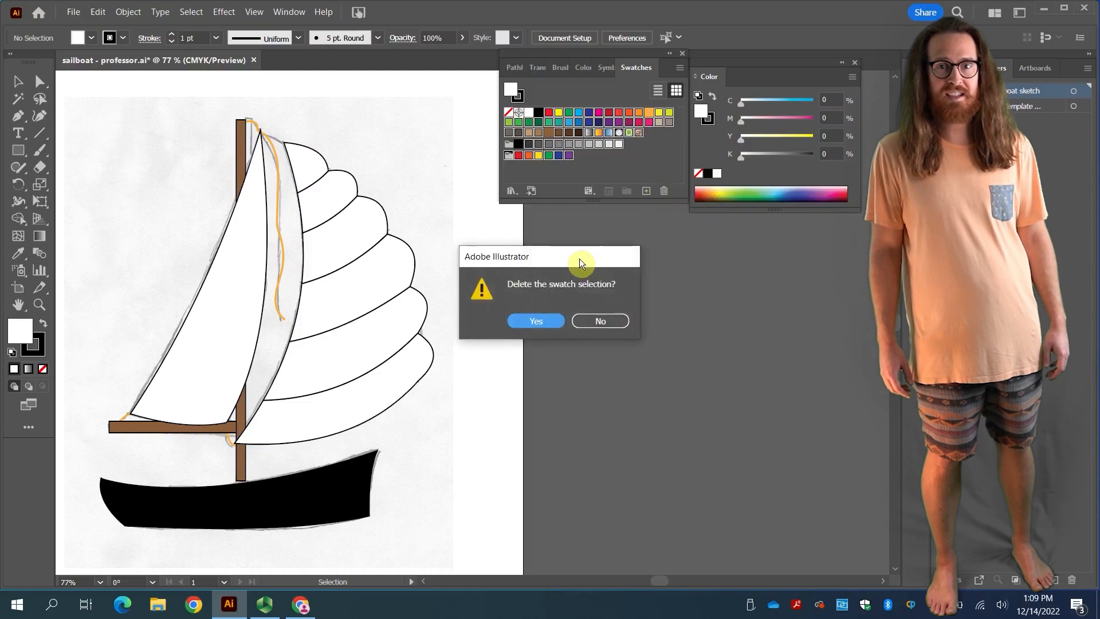
{"action": "left_click", "coordinate": [549, 321]}
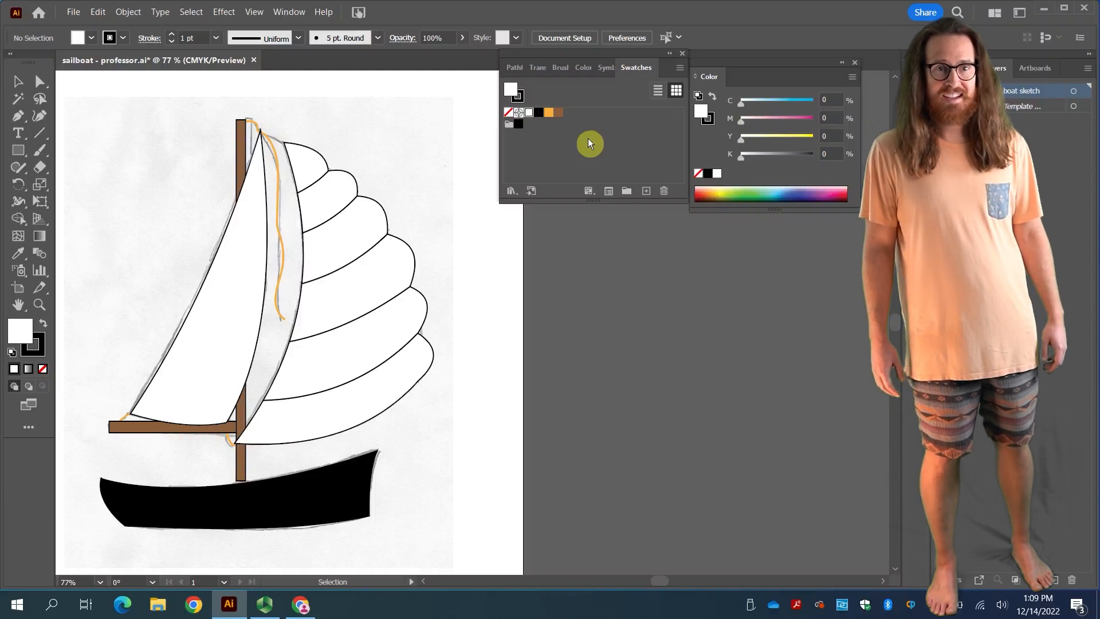
Select the triangular sail and all matching white sail shapes, and set their opacity to 50%.
{"action": "left_click", "coordinate": [221, 274]}
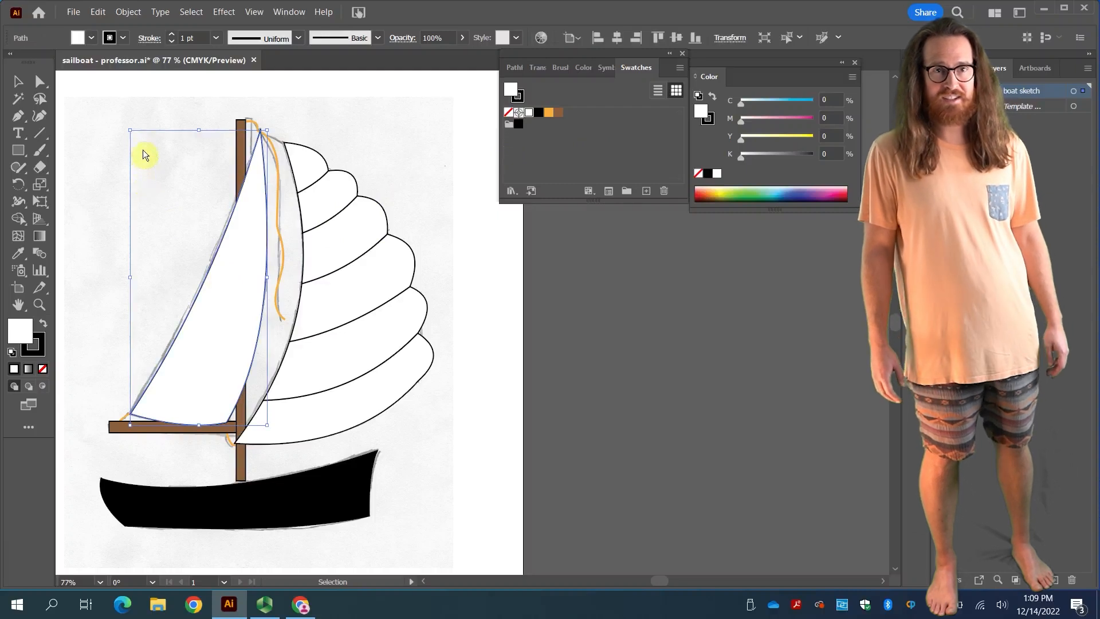
{"action": "left_click", "coordinate": [191, 11]}
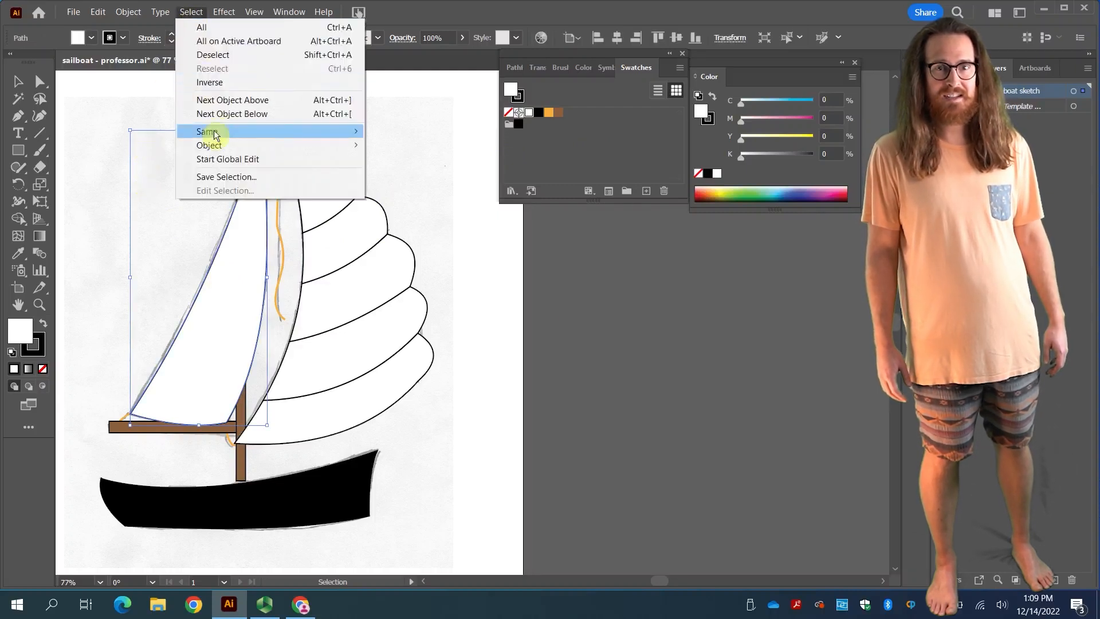
{"action": "mouse_move", "coordinate": [213, 133]}
{"action": "left_click", "coordinate": [438, 201]}
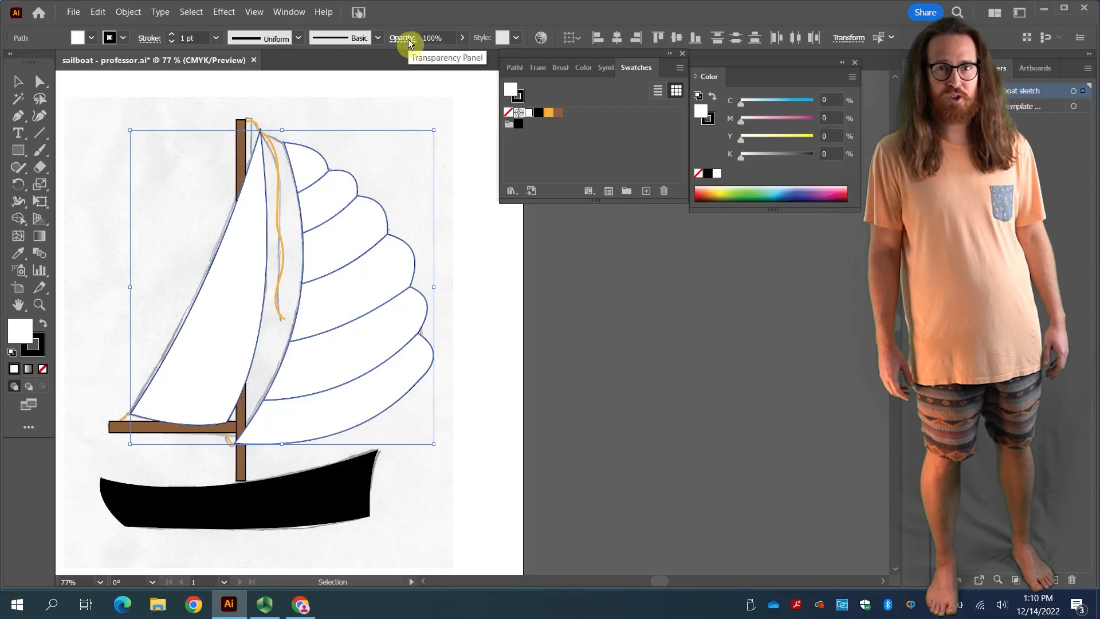
{"action": "left_click", "coordinate": [461, 39]}
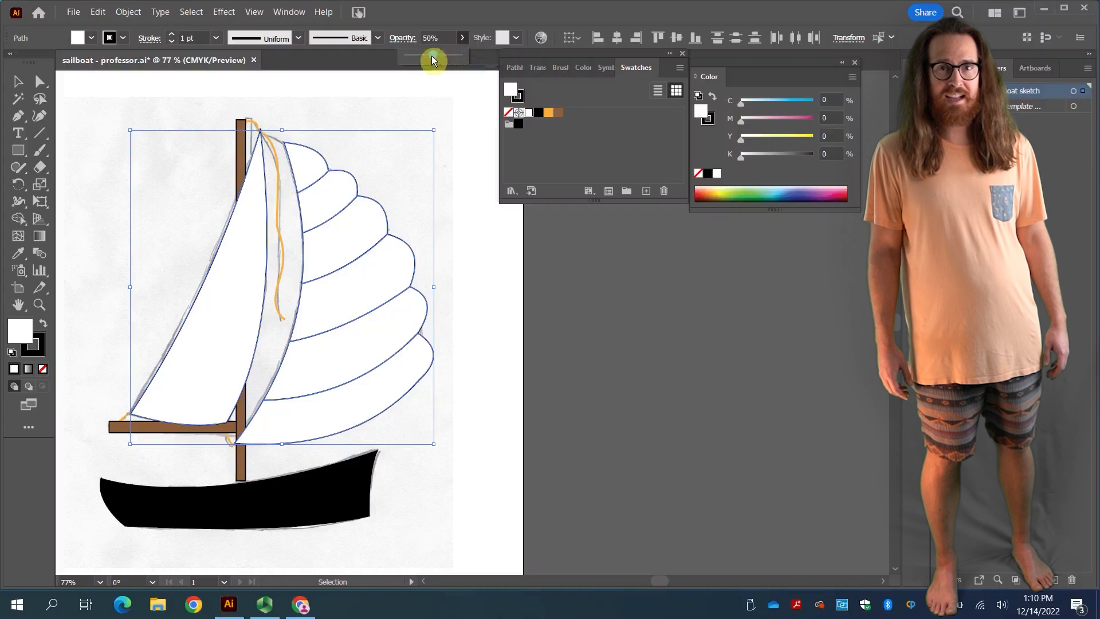
{"action": "left_click_drag", "start_coordinate": [433, 56], "coordinate": [433, 56]}
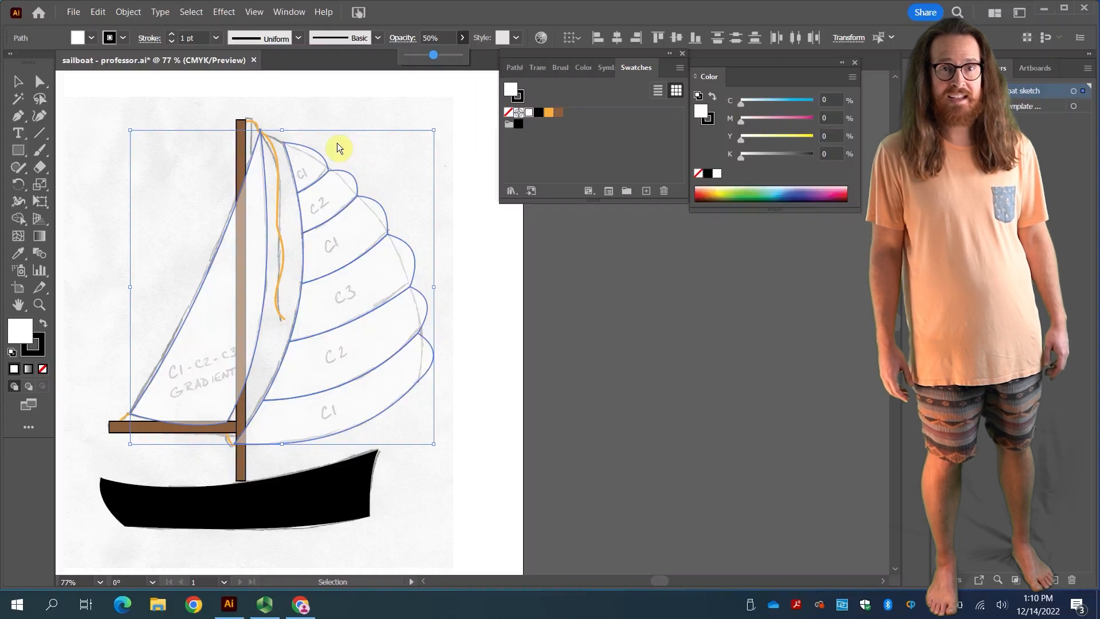
{"action": "left_click", "coordinate": [469, 106]}
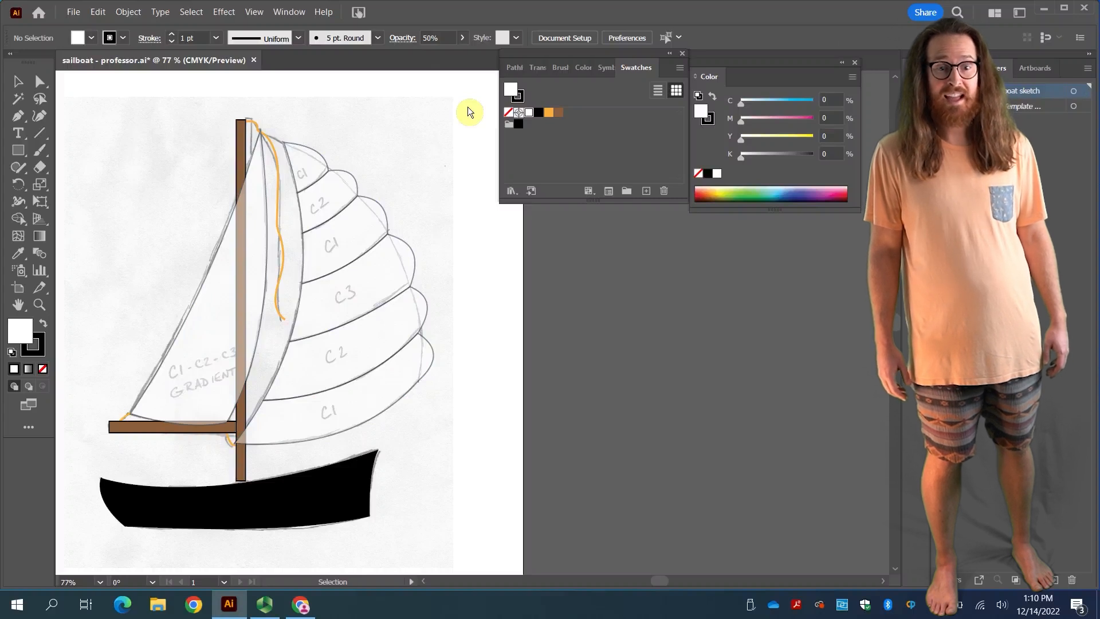
Fill the three sail panels marked C1 with green (C 62.35, M 0, Y 100, K 0).
{"action": "left_click", "coordinate": [309, 168]}
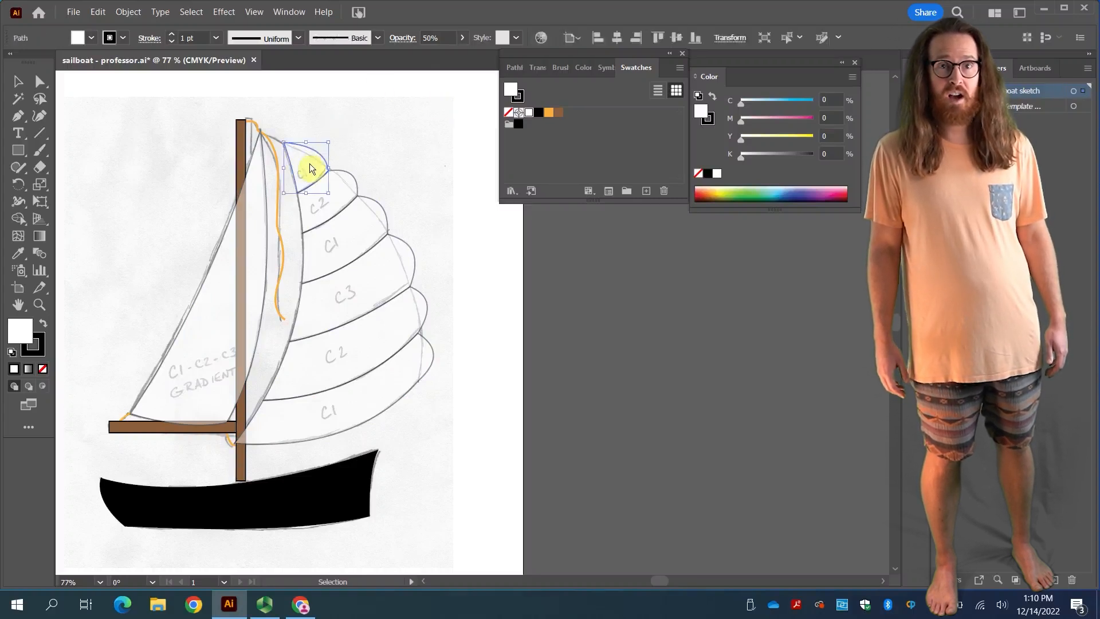
{"action": "left_click", "coordinate": [355, 232], "text": "shift"}
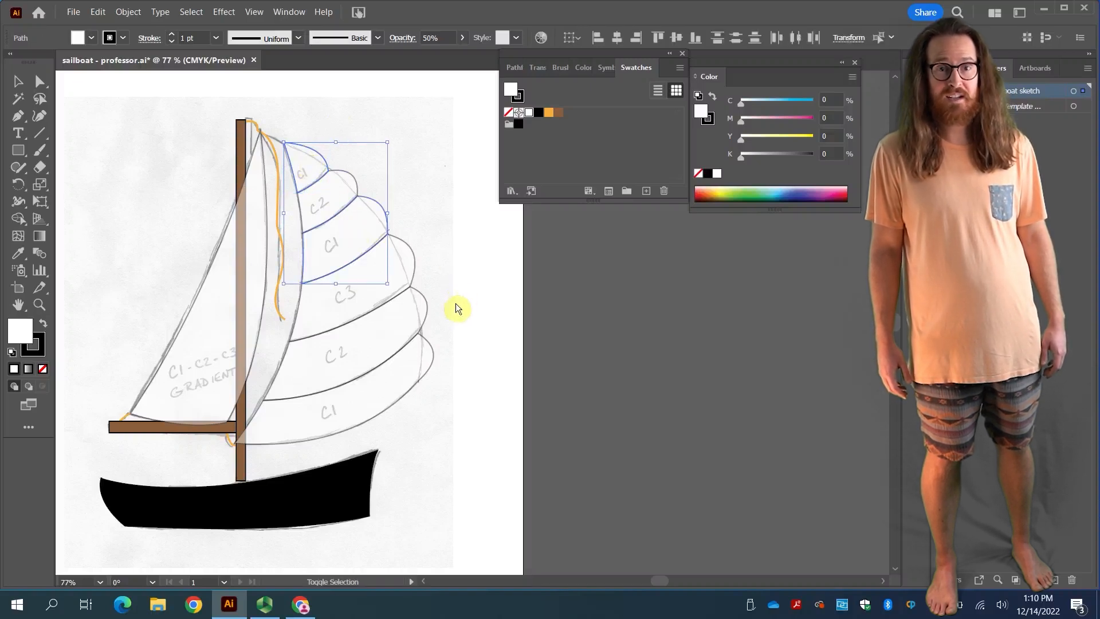
{"action": "left_click", "coordinate": [376, 388], "text": "shift"}
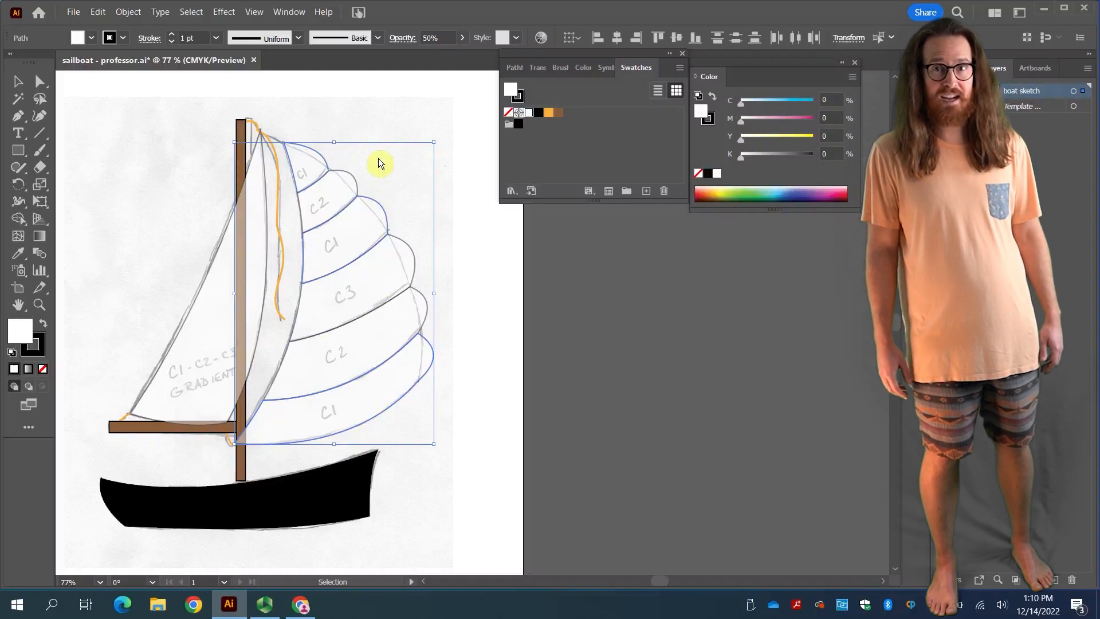
{"action": "left_click", "coordinate": [746, 193]}
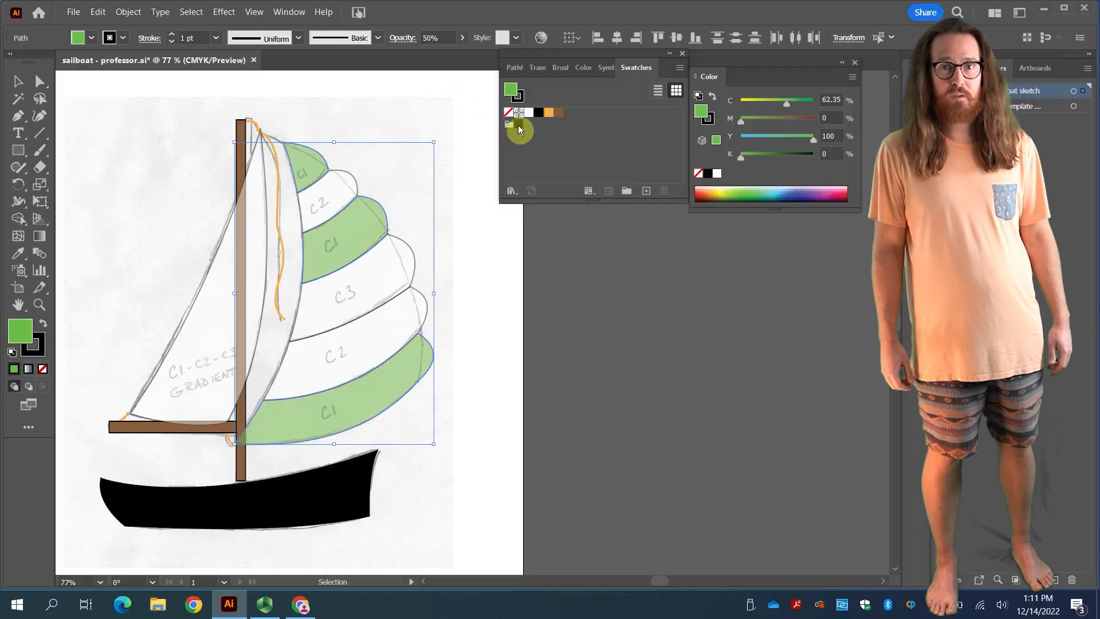
Save the green fill as a new global process-color swatch named Professor Green.
{"action": "left_click", "coordinate": [645, 192]}
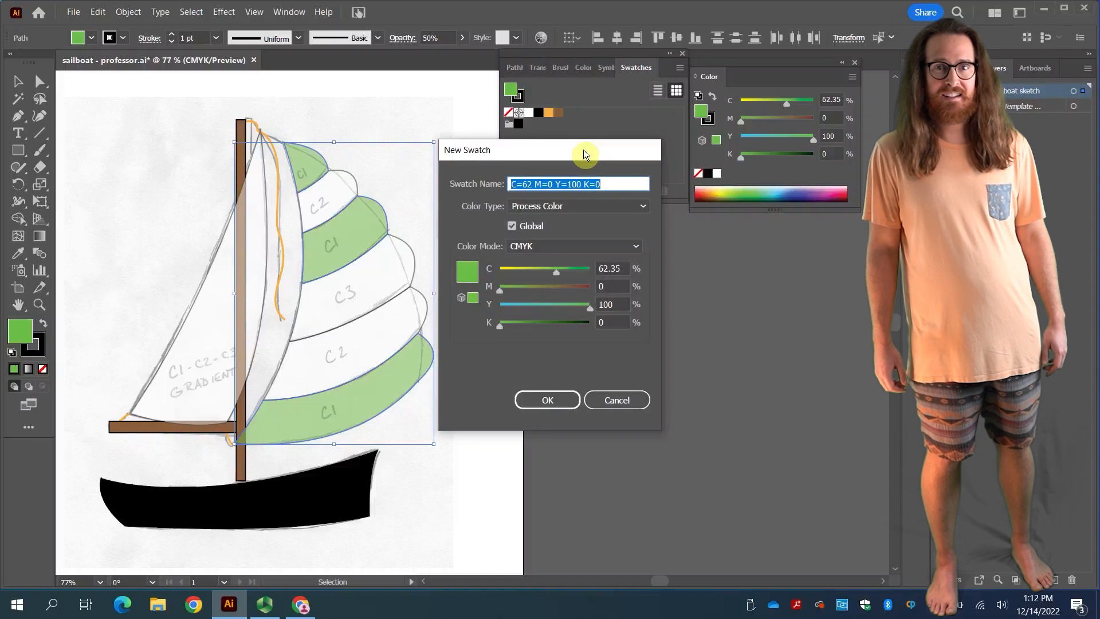
{"action": "left_click_drag", "start_coordinate": [585, 150], "coordinate": [152, 26]}
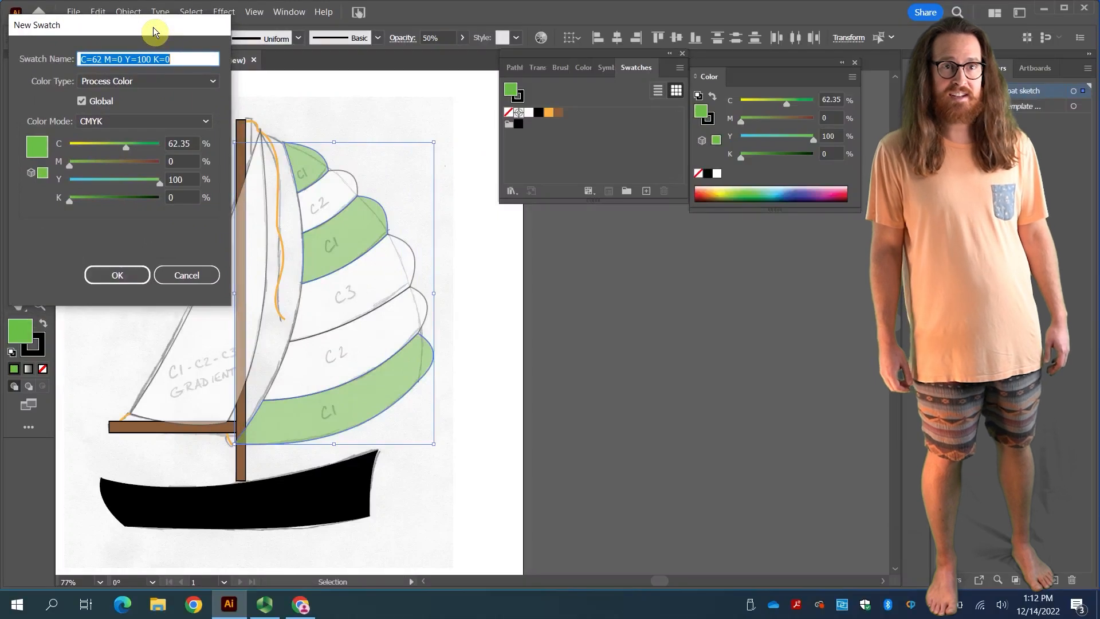
{"action": "type", "text": "Profes"}
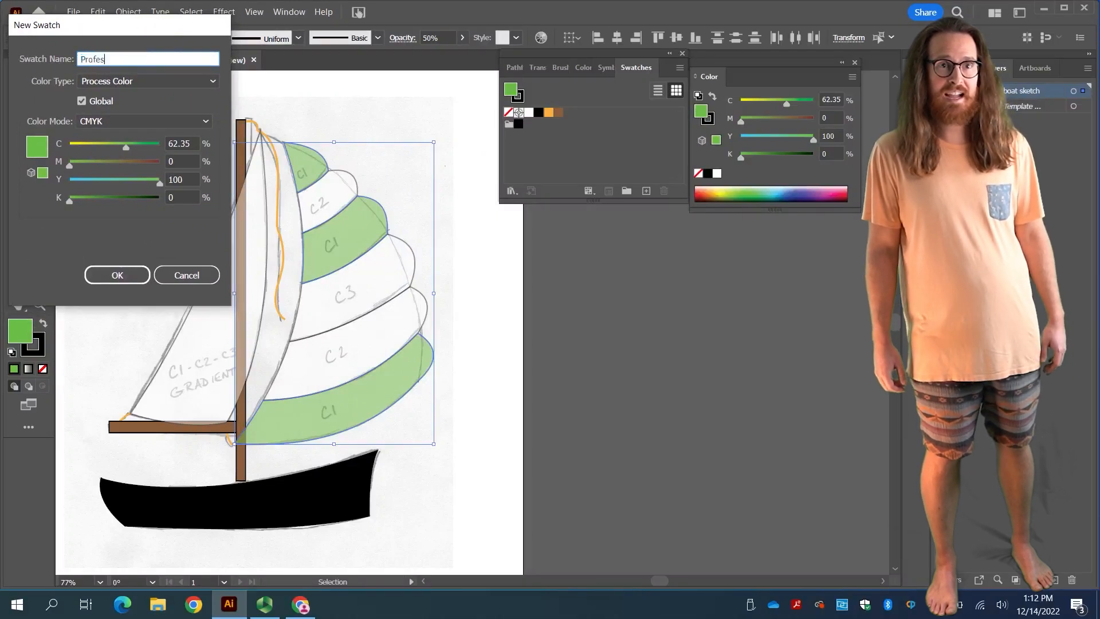
{"action": "type", "text": "sor Green"}
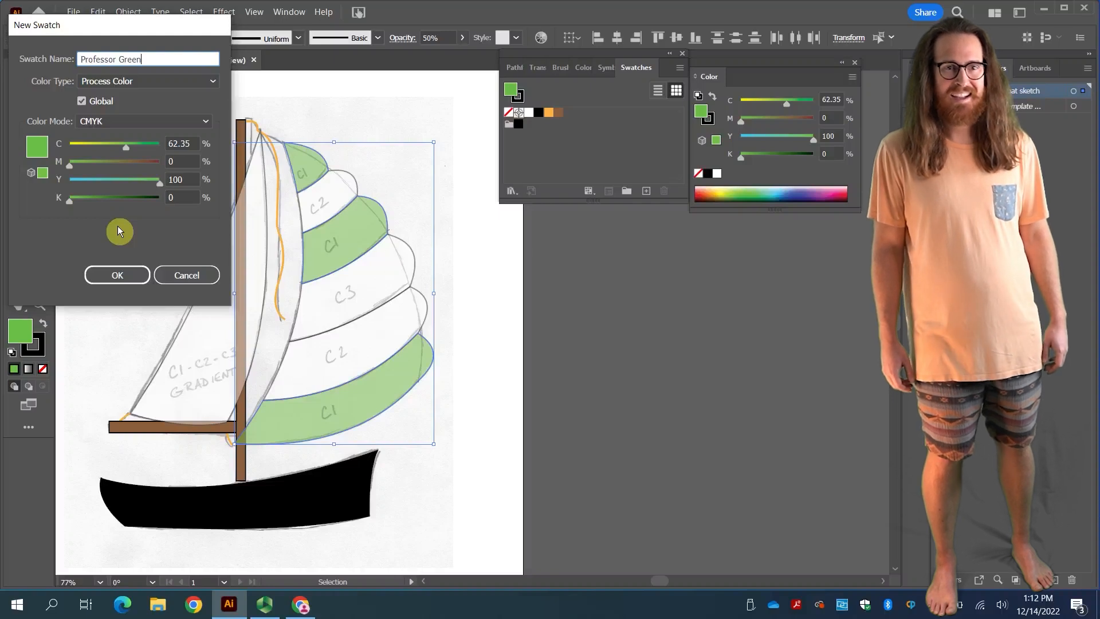
{"action": "left_click", "coordinate": [111, 273]}
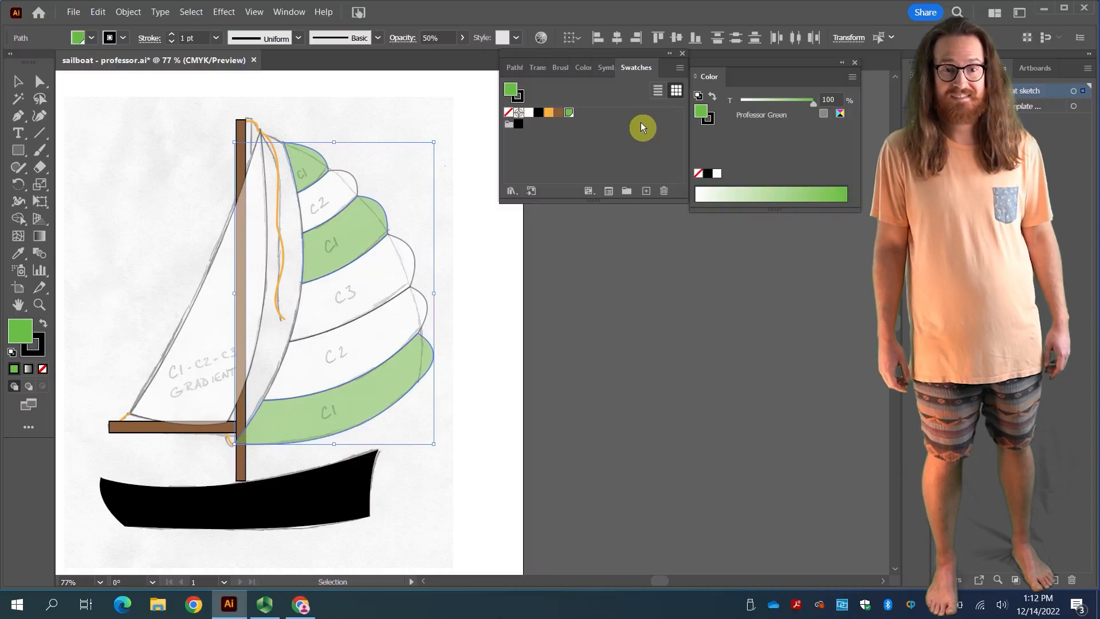
Inspect the swatch options of Professor Green, including its Global setting, without changing them, and deselect the artwork.
{"action": "double_click", "coordinate": [572, 114]}
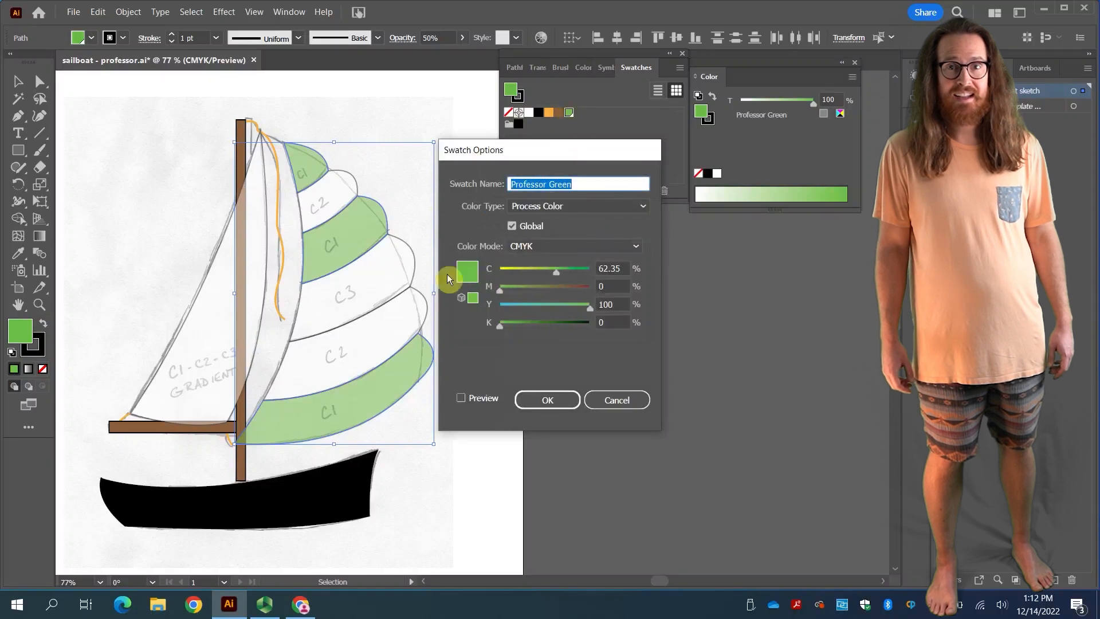
{"action": "left_click", "coordinate": [617, 400]}
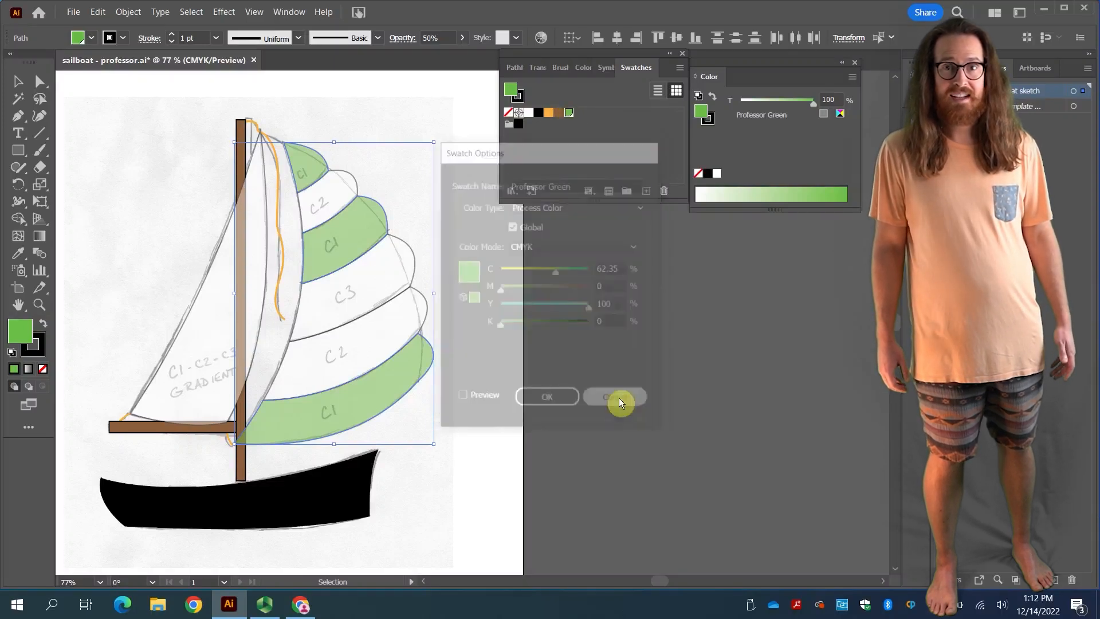
{"action": "double_click", "coordinate": [569, 115]}
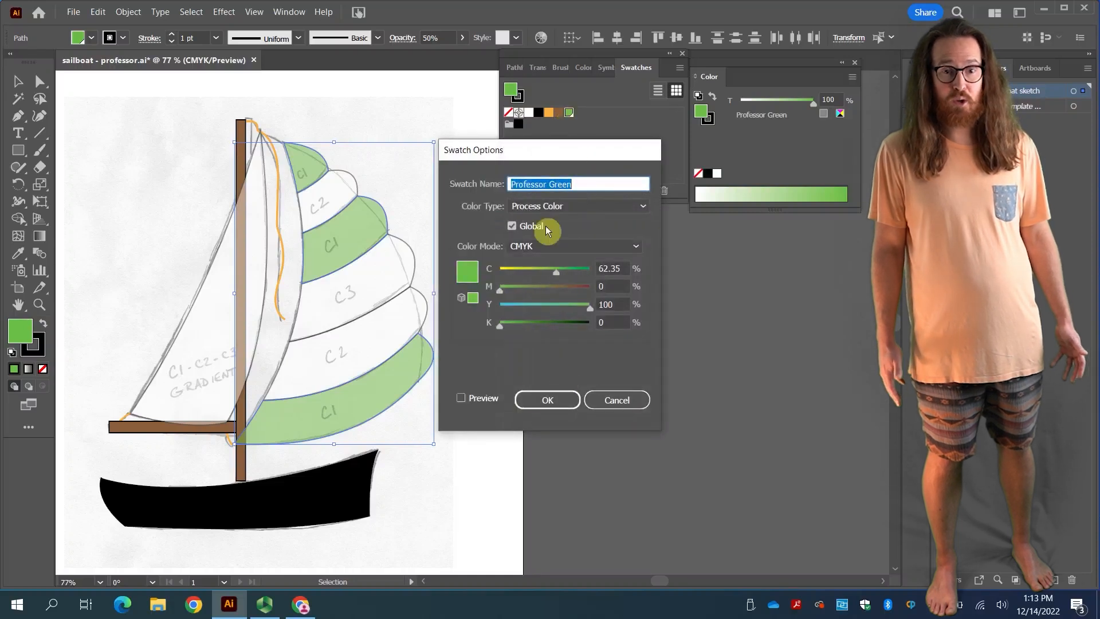
{"action": "left_click", "coordinate": [630, 401]}
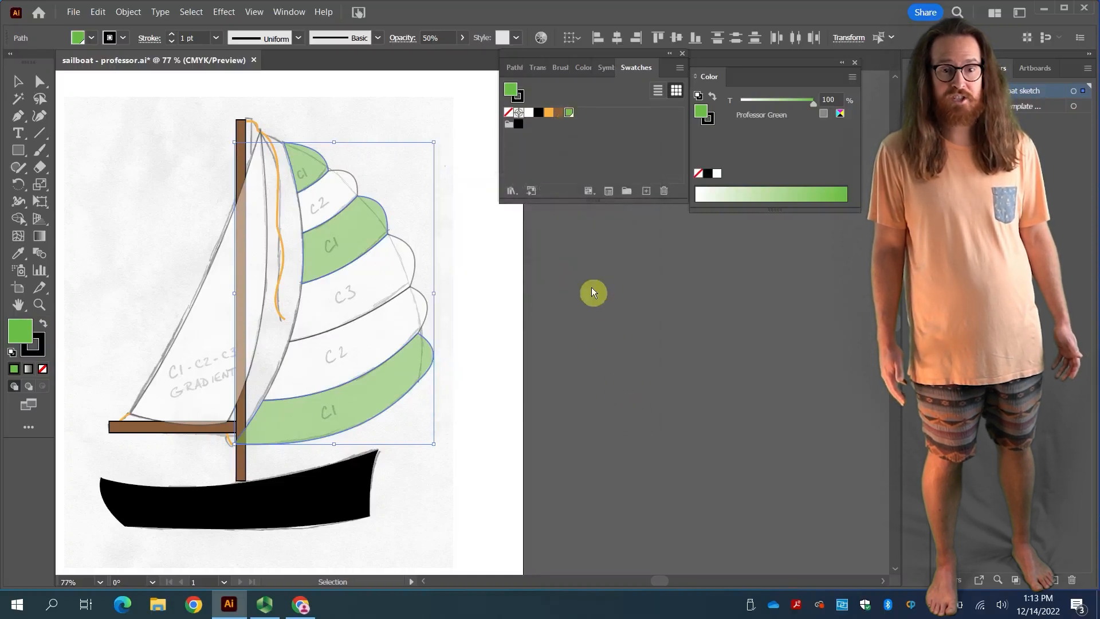
{"action": "left_click", "coordinate": [483, 255]}
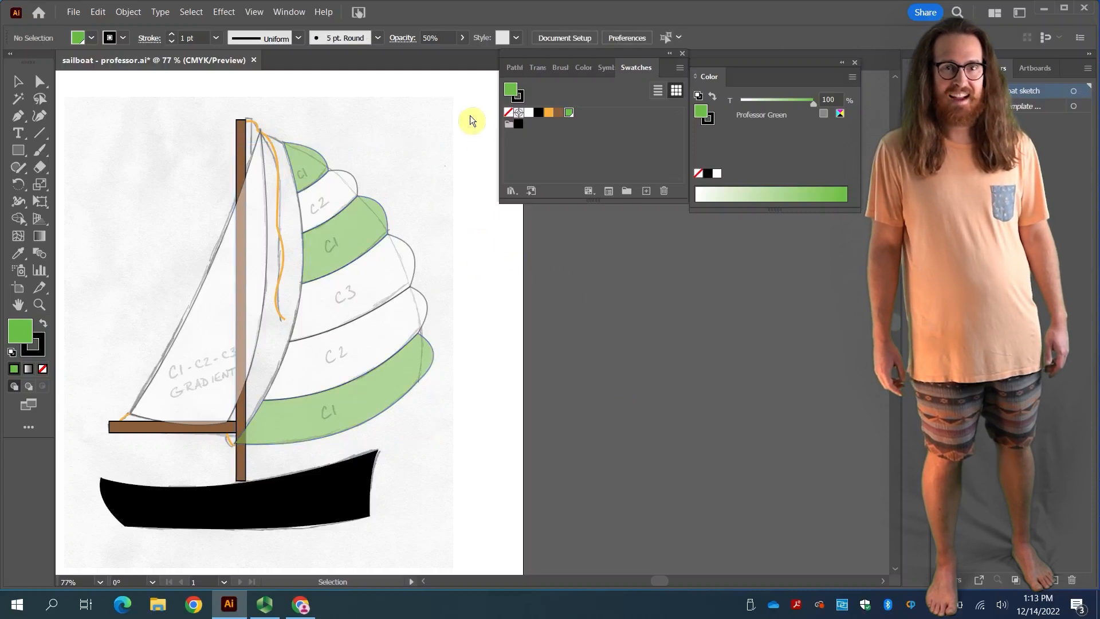
Fill the two sail panels marked C2 with purple (C 44.31, M 83.92, Y 0, K 0).
{"action": "left_click", "coordinate": [335, 185]}
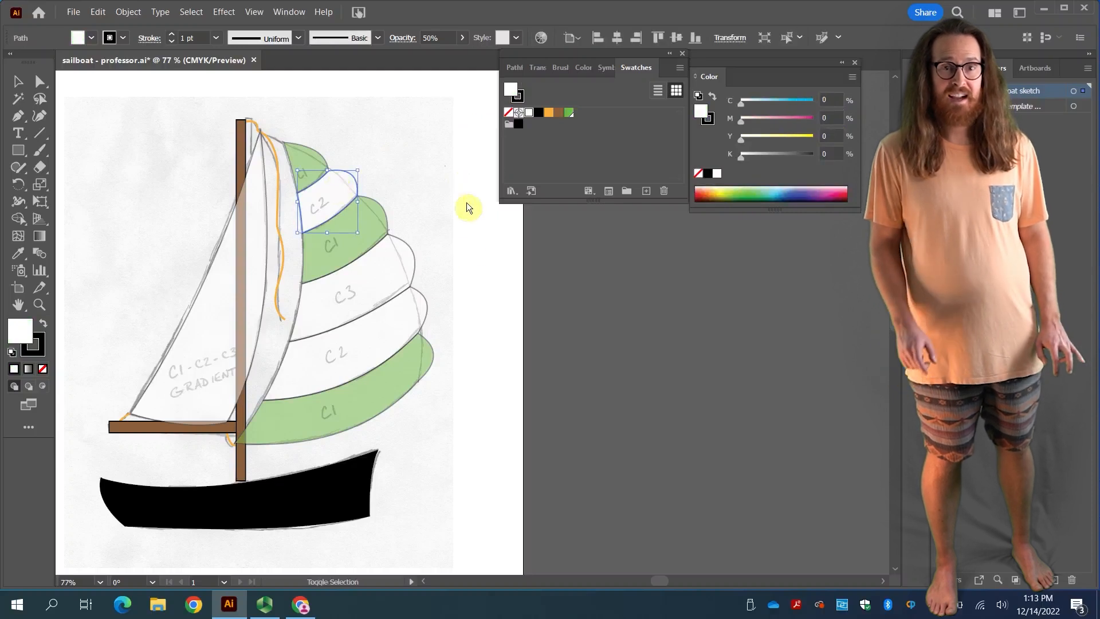
{"action": "left_click", "coordinate": [367, 339], "text": "shift"}
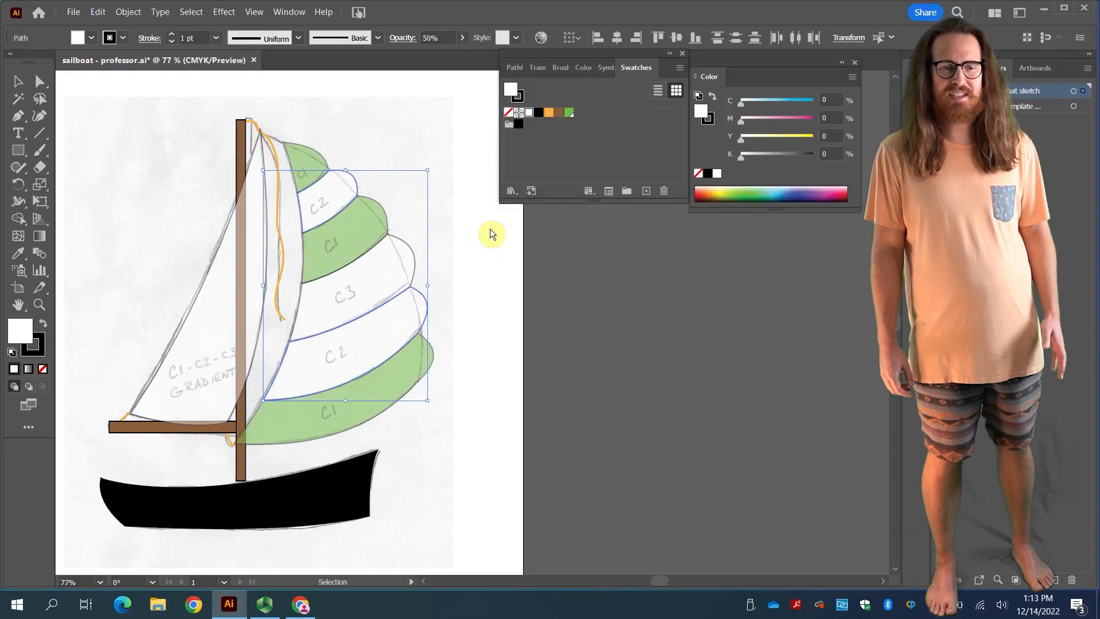
{"action": "left_click", "coordinate": [817, 195]}
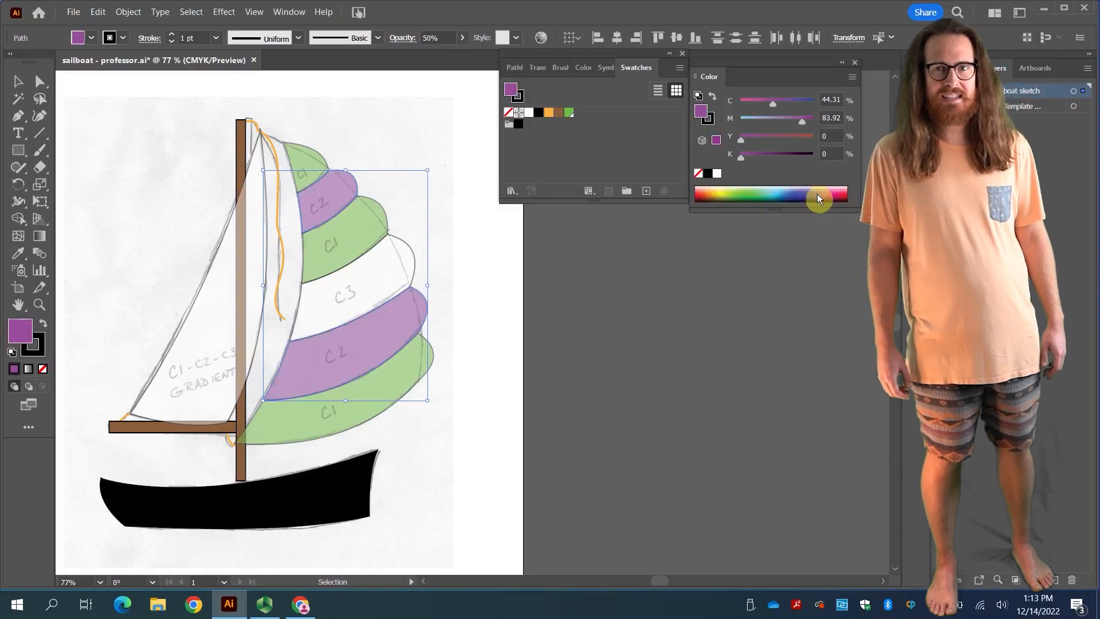
Save the purple fill as a new global process-color swatch named Professor Purple and deselect the panels.
{"action": "left_click", "coordinate": [645, 194]}
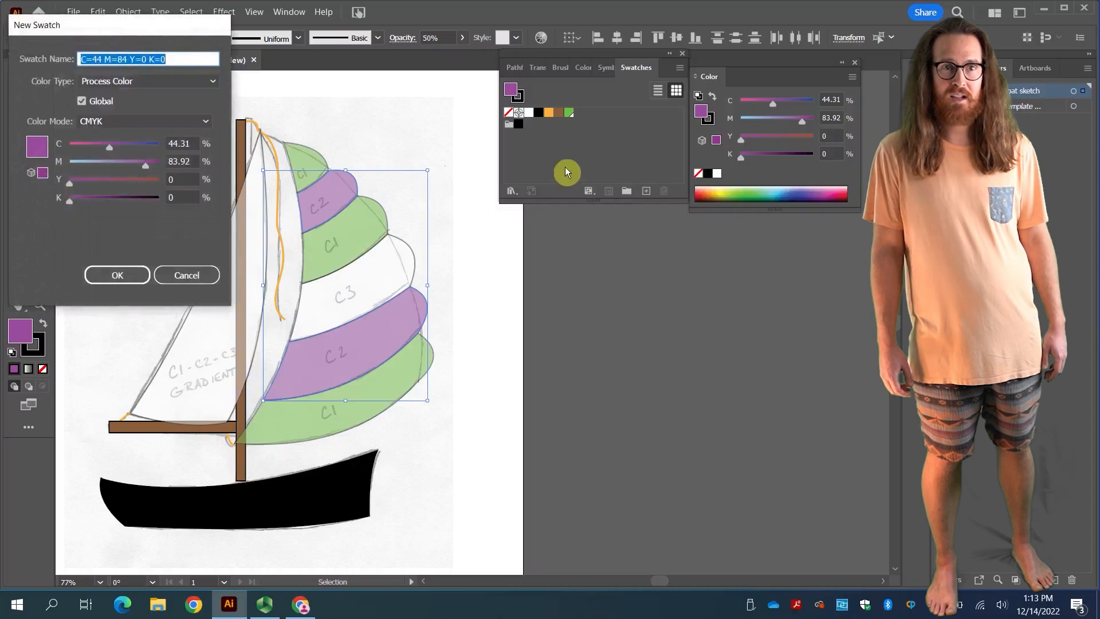
{"action": "type", "text": "Professor Purple"}
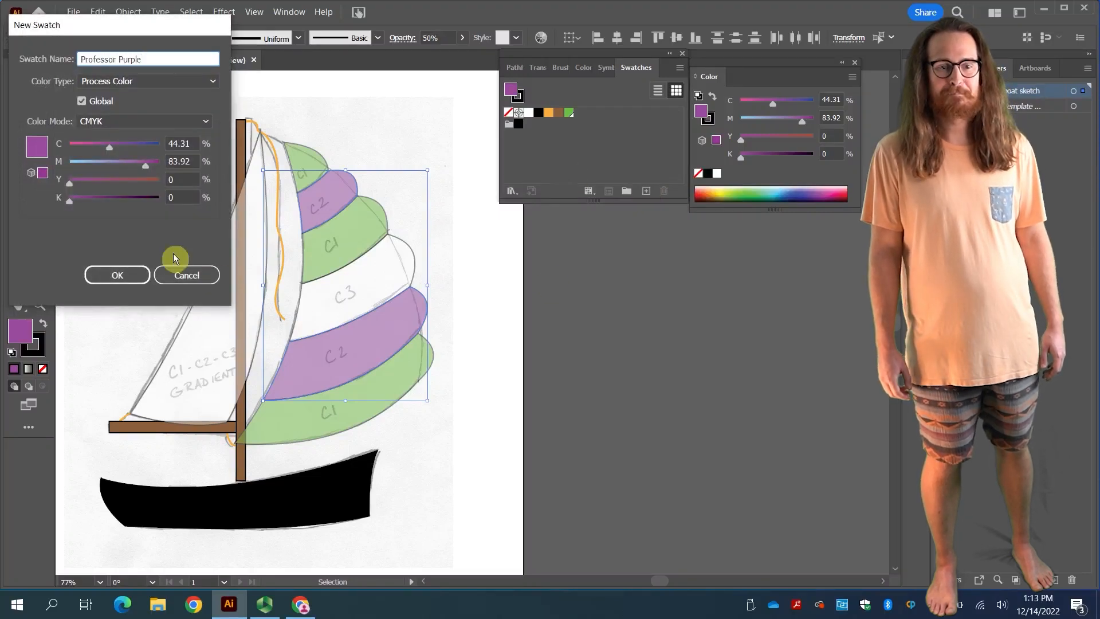
{"action": "left_click", "coordinate": [116, 278]}
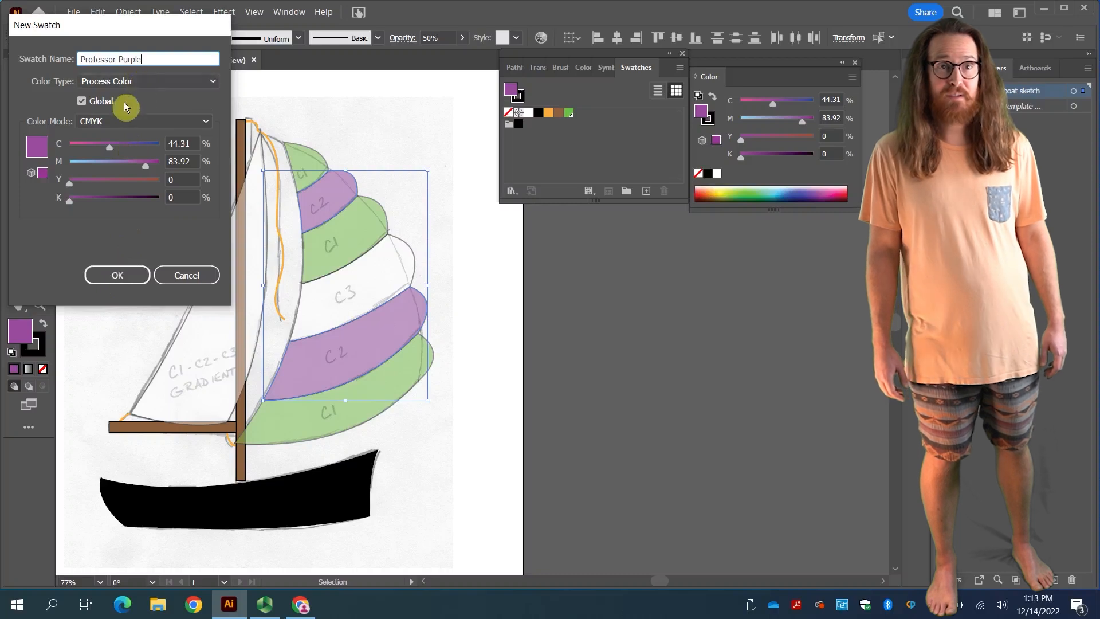
{"action": "left_click", "coordinate": [122, 275]}
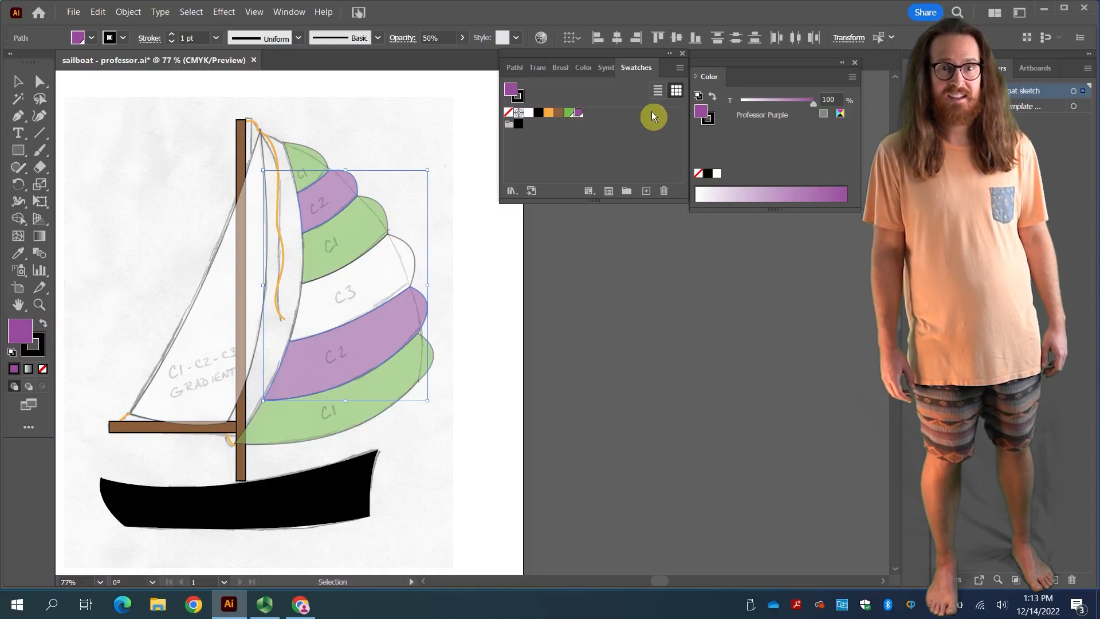
{"action": "left_click", "coordinate": [459, 131]}
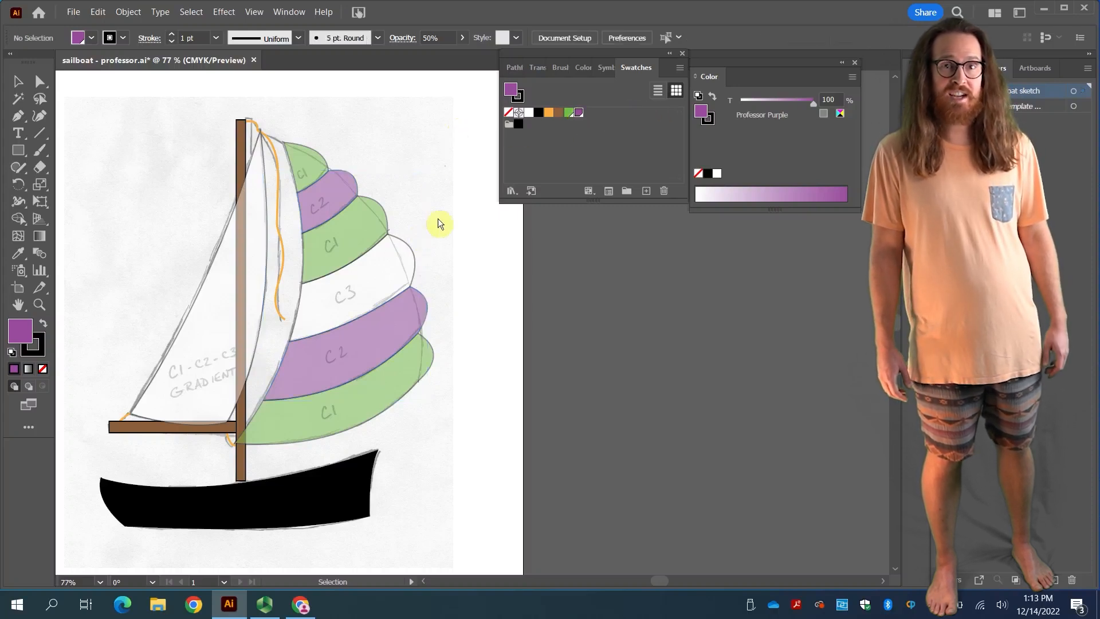
Fill the C3 sail panel with pink (C 0, M 96.86, Y 40.39, K 0) and save it as global swatch Professor Pink.
{"action": "left_click", "coordinate": [380, 272]}
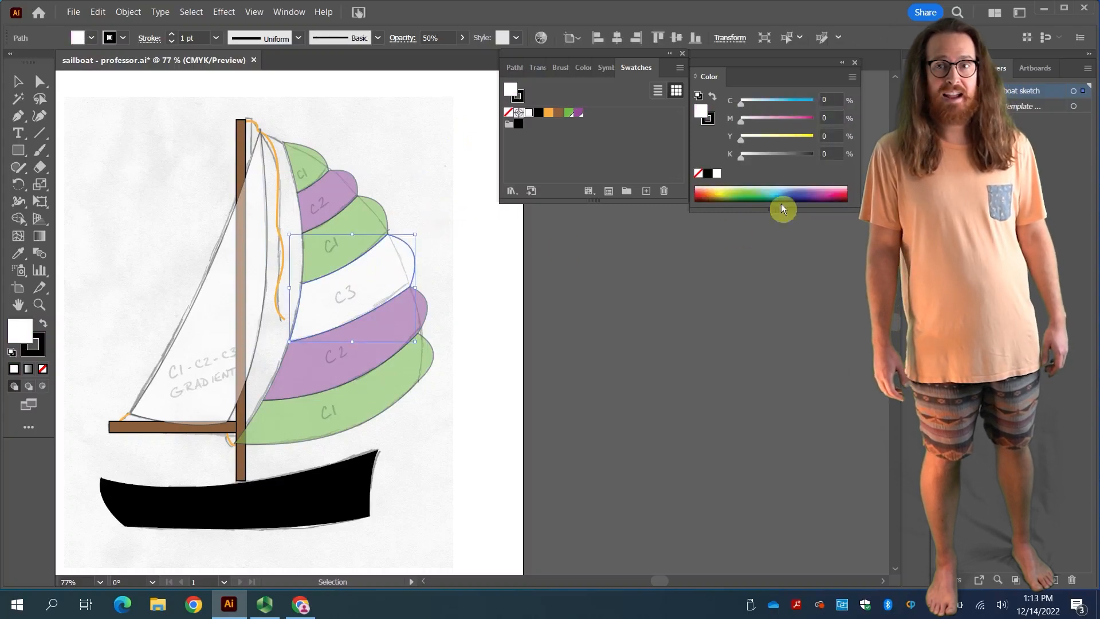
{"action": "left_click", "coordinate": [838, 196]}
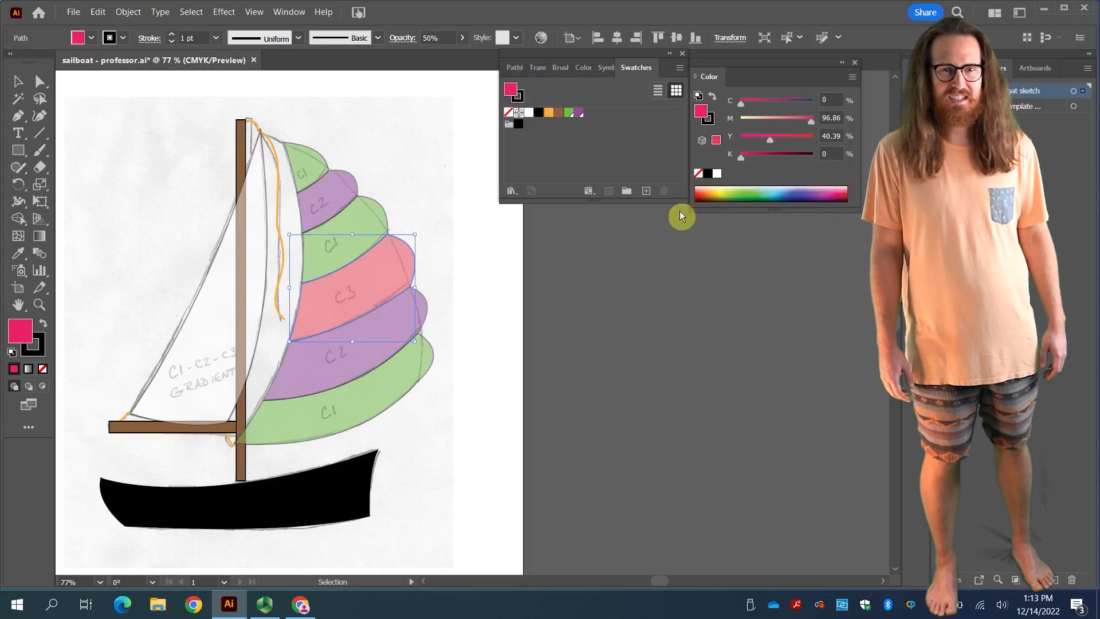
{"action": "left_click", "coordinate": [646, 191]}
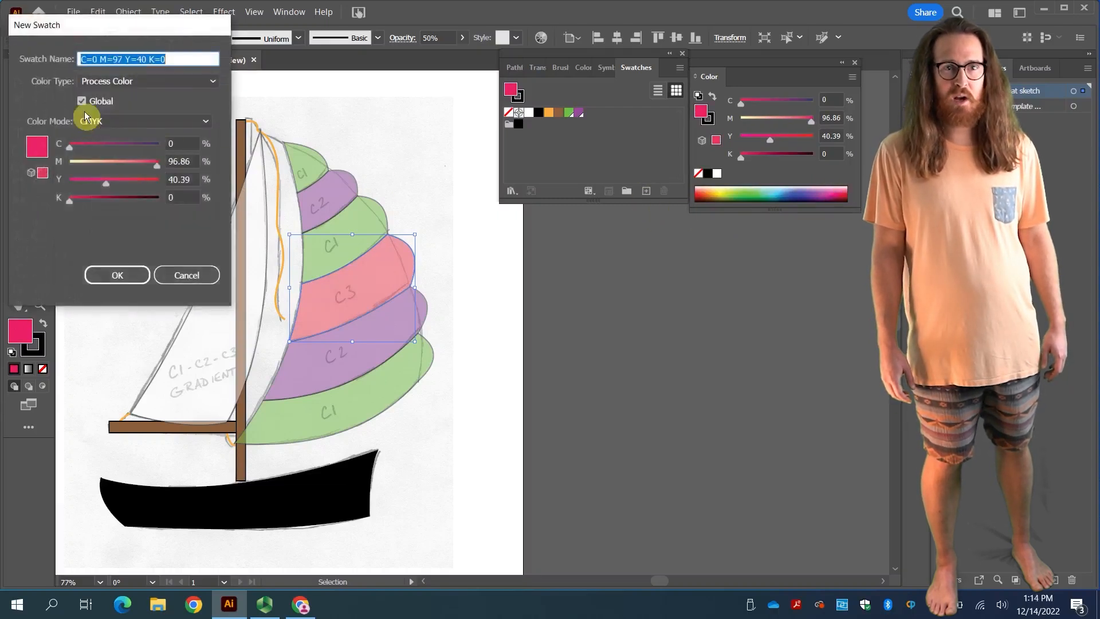
{"action": "type", "text": "P"}
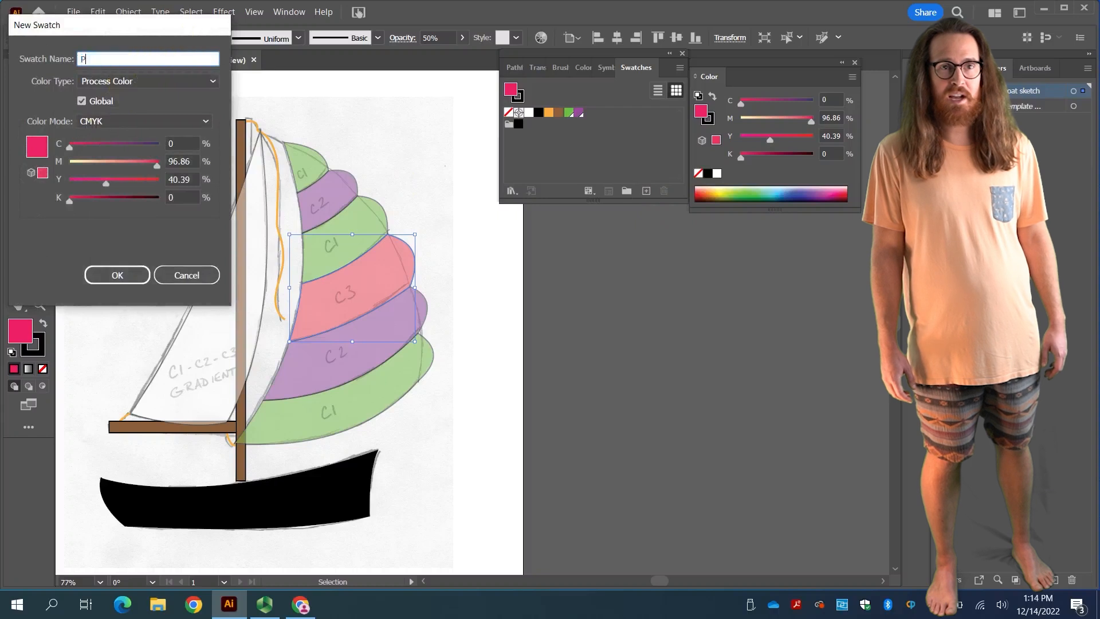
{"action": "type", "text": "rofessor Pink"}
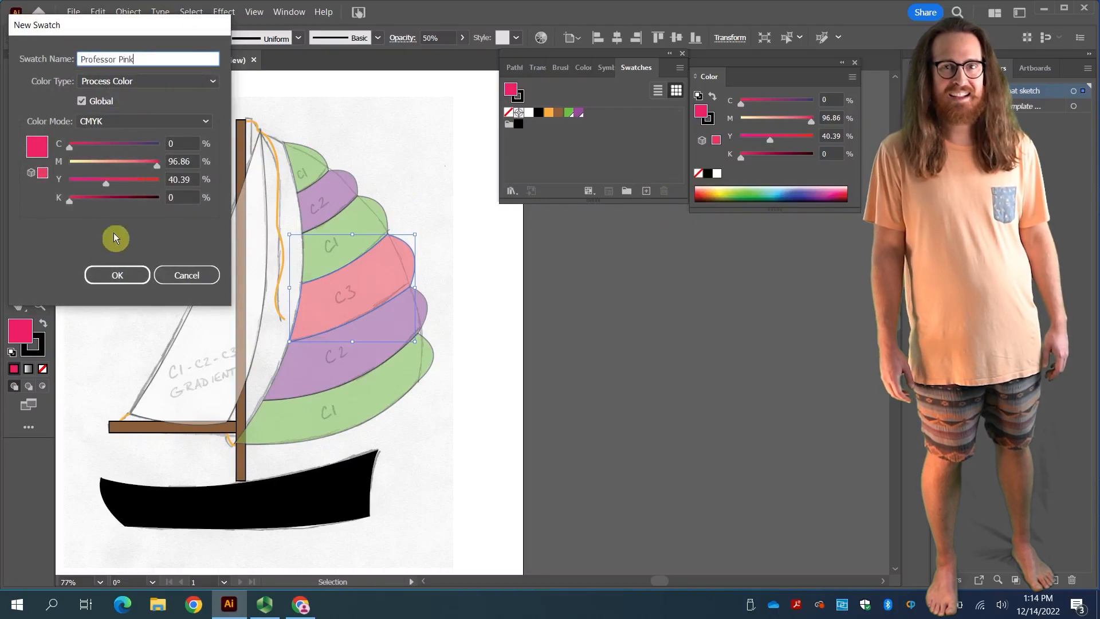
{"action": "left_click", "coordinate": [110, 274]}
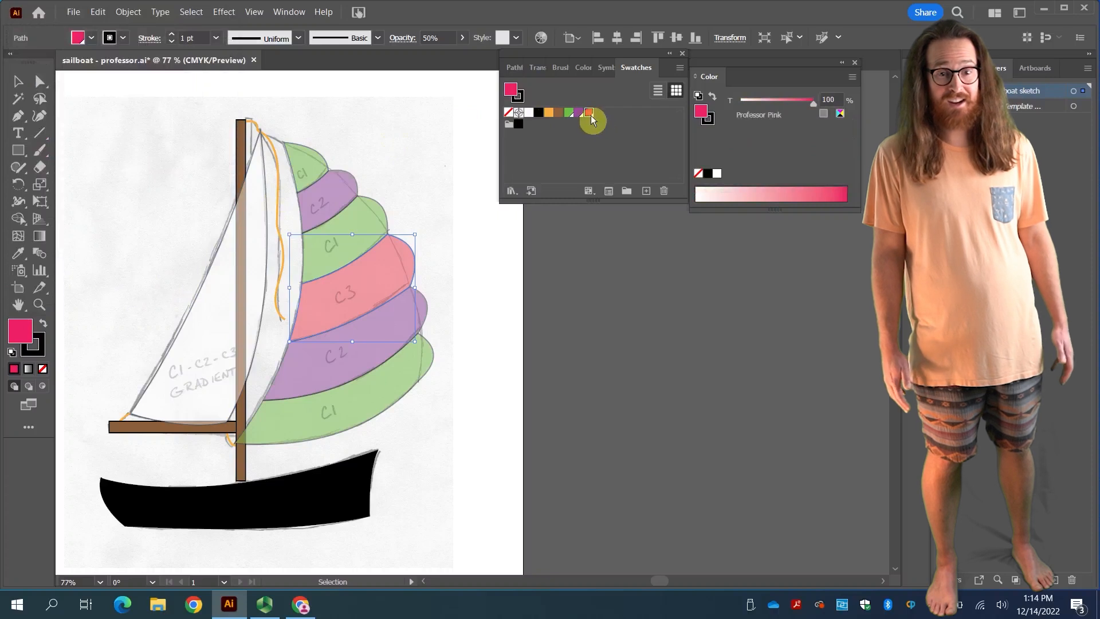
{"action": "double_click", "coordinate": [589, 114]}
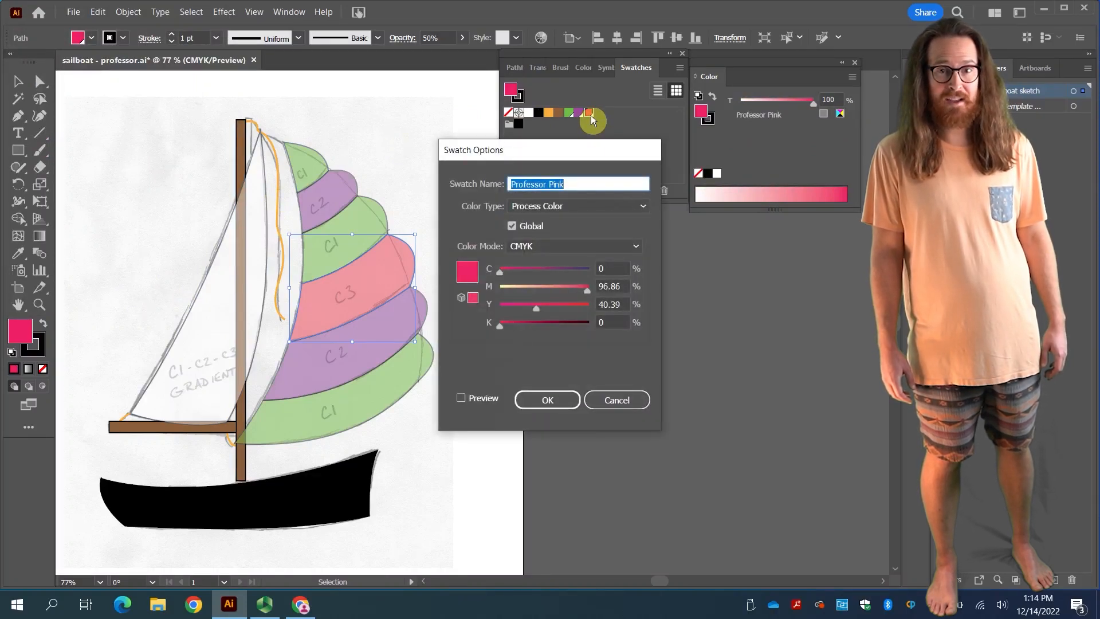
{"action": "left_click", "coordinate": [546, 398]}
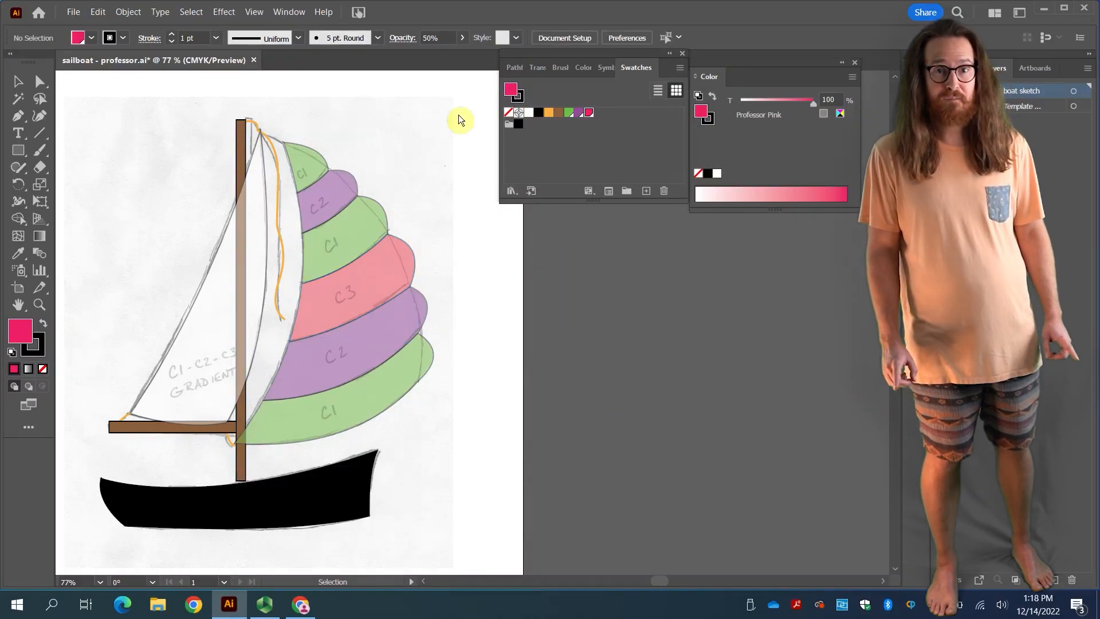
Select all shapes sharing the pink panel's opacity and set their opacity to 100%.
{"action": "left_click", "coordinate": [371, 283]}
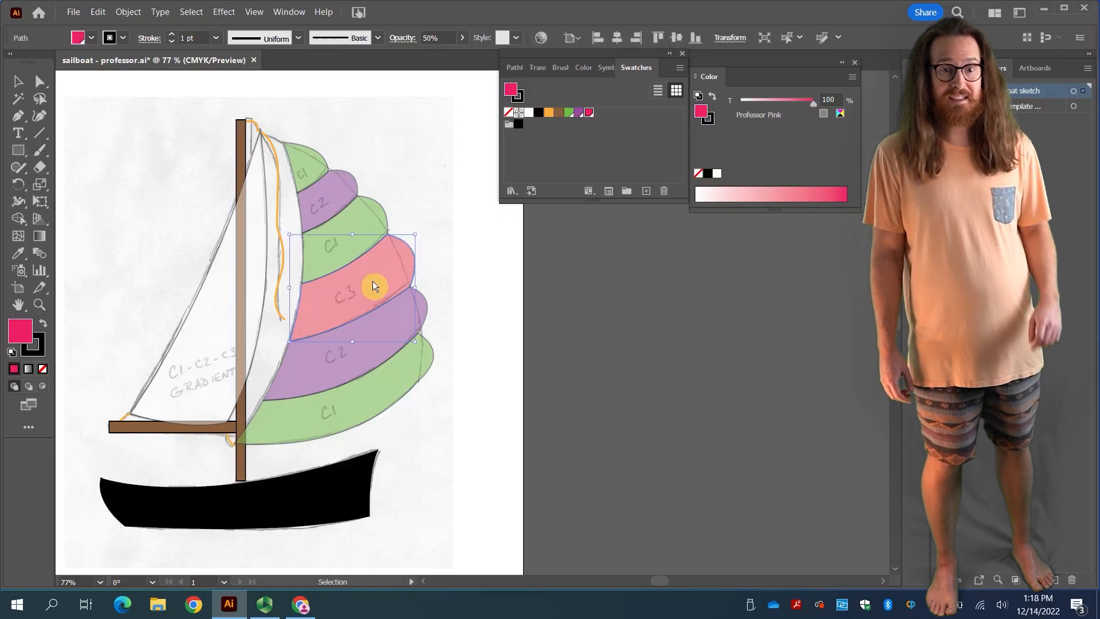
{"action": "left_click", "coordinate": [192, 12]}
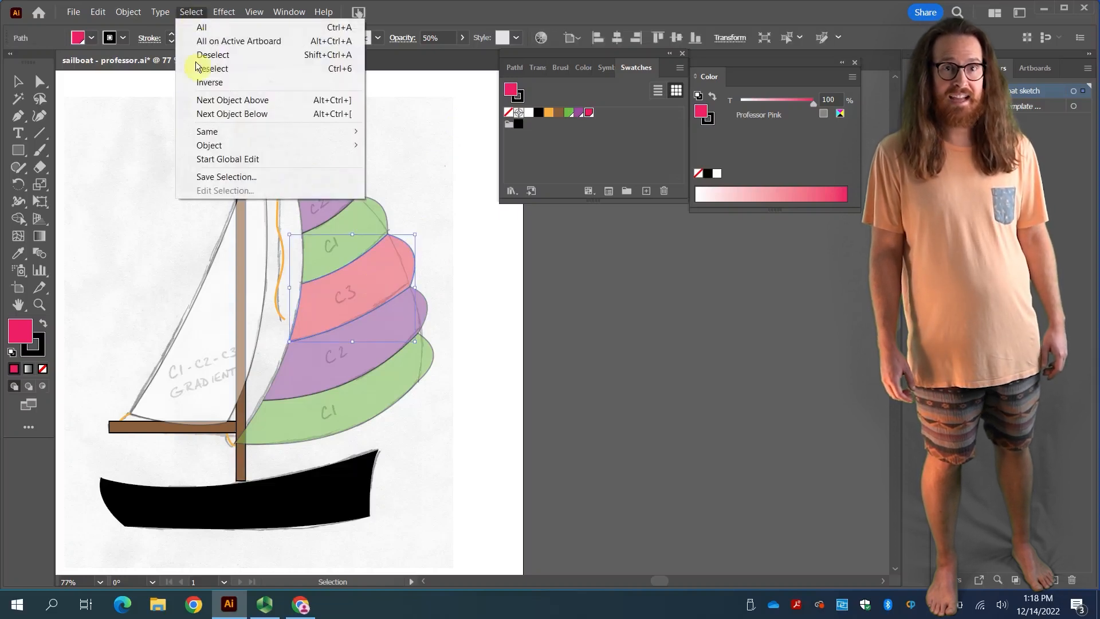
{"action": "mouse_move", "coordinate": [201, 135]}
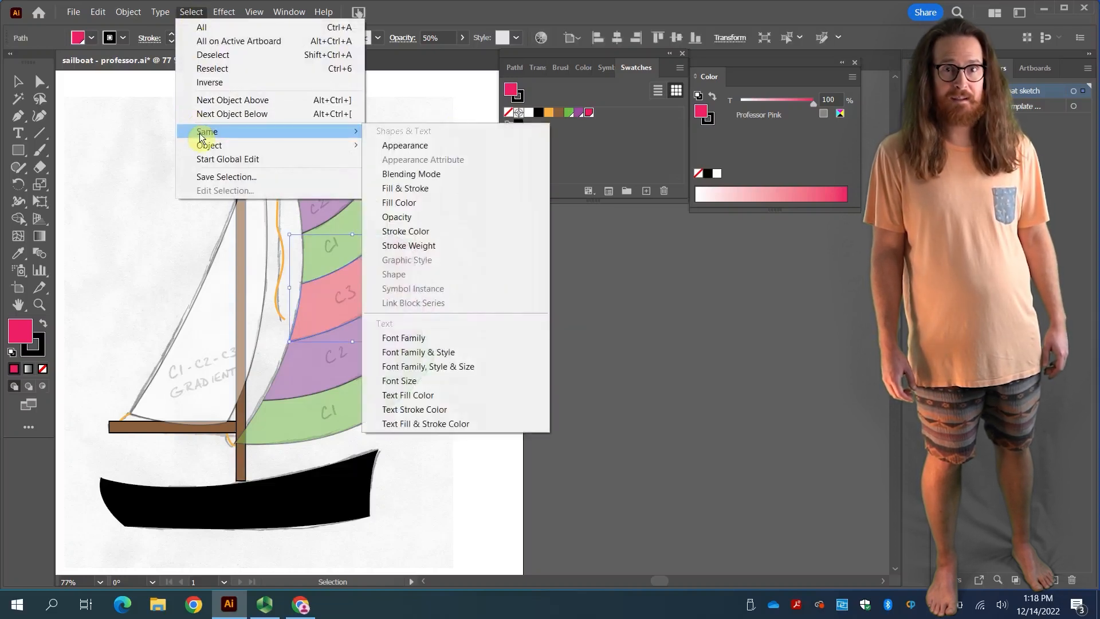
{"action": "left_click", "coordinate": [422, 224]}
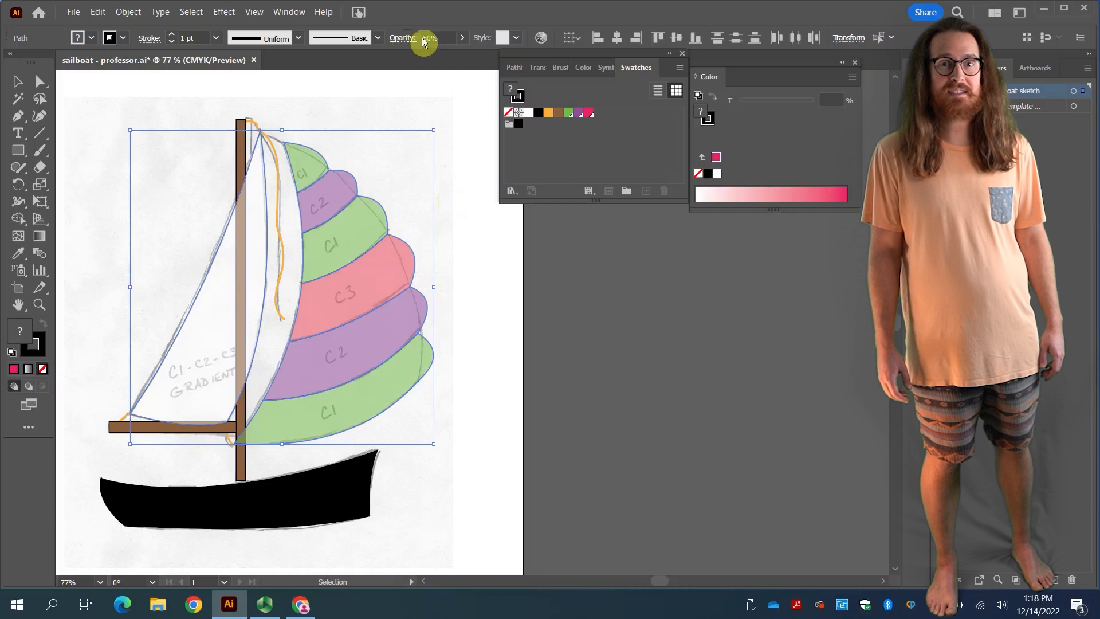
{"action": "left_click", "coordinate": [462, 39]}
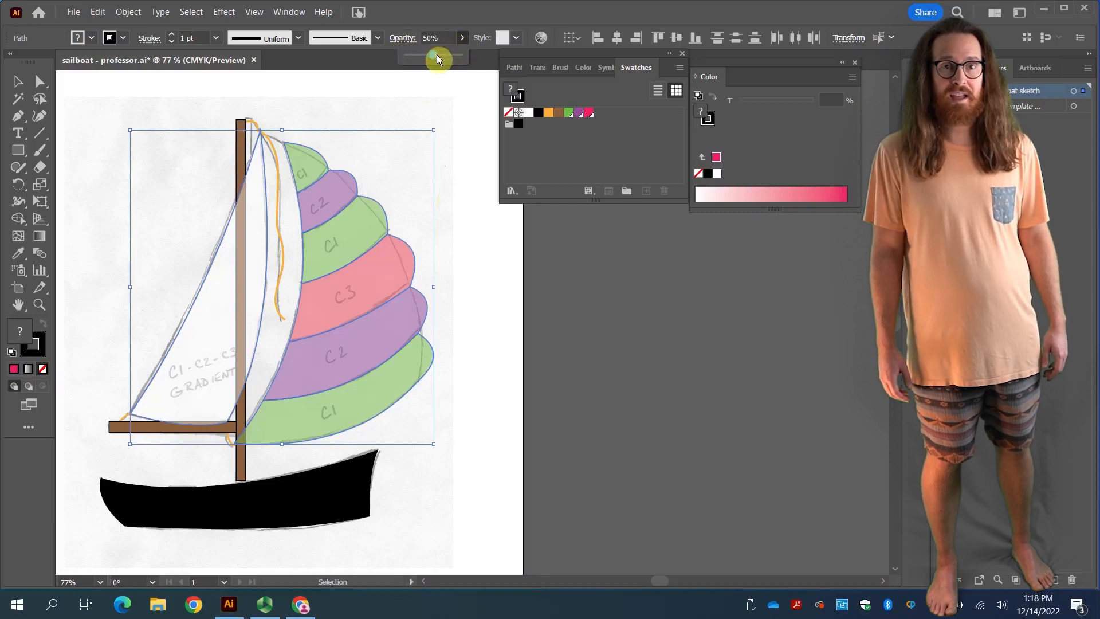
{"action": "left_click_drag", "start_coordinate": [456, 62], "coordinate": [464, 61]}
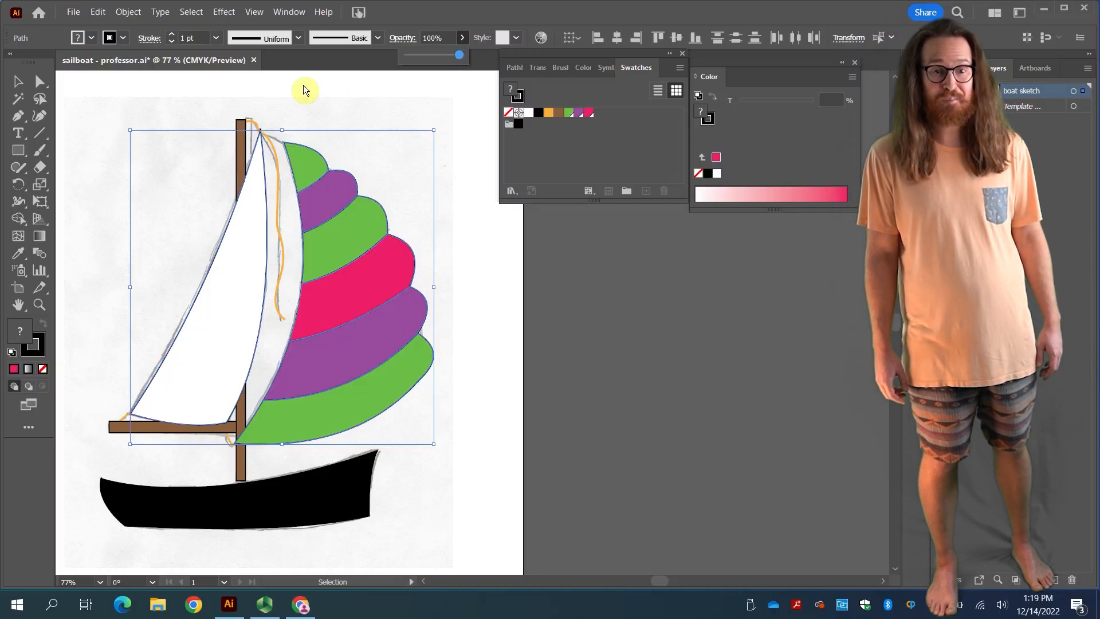
Select only the white triangular sail and show the Gradient panel.
{"action": "left_click", "coordinate": [254, 94]}
{"action": "left_click", "coordinate": [258, 91]}
{"action": "left_click", "coordinate": [245, 288]}
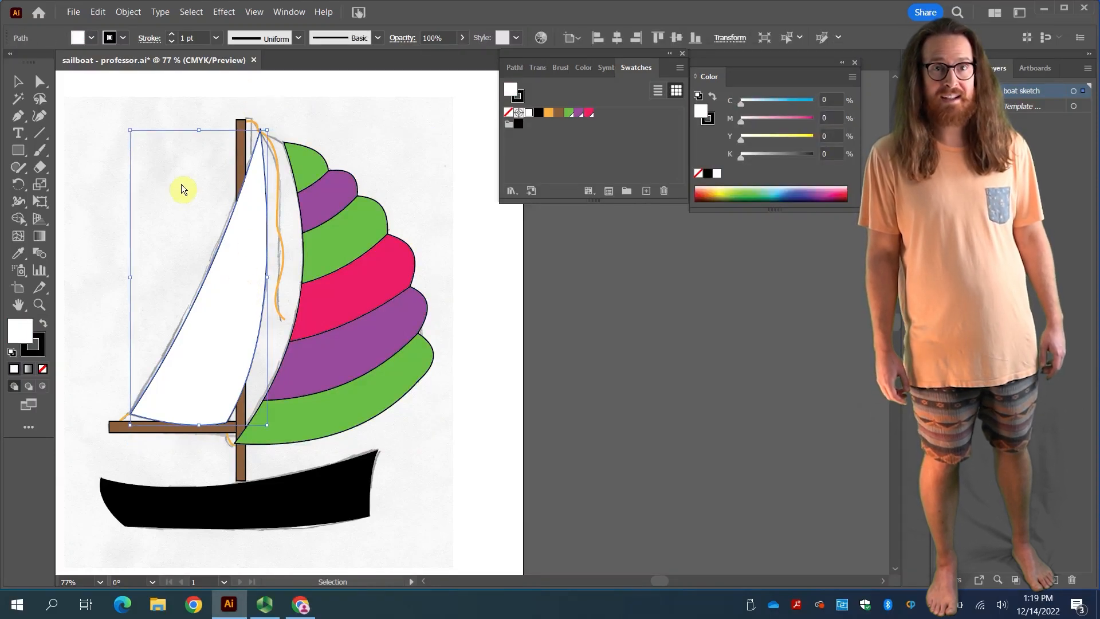
{"action": "left_click", "coordinate": [301, 12]}
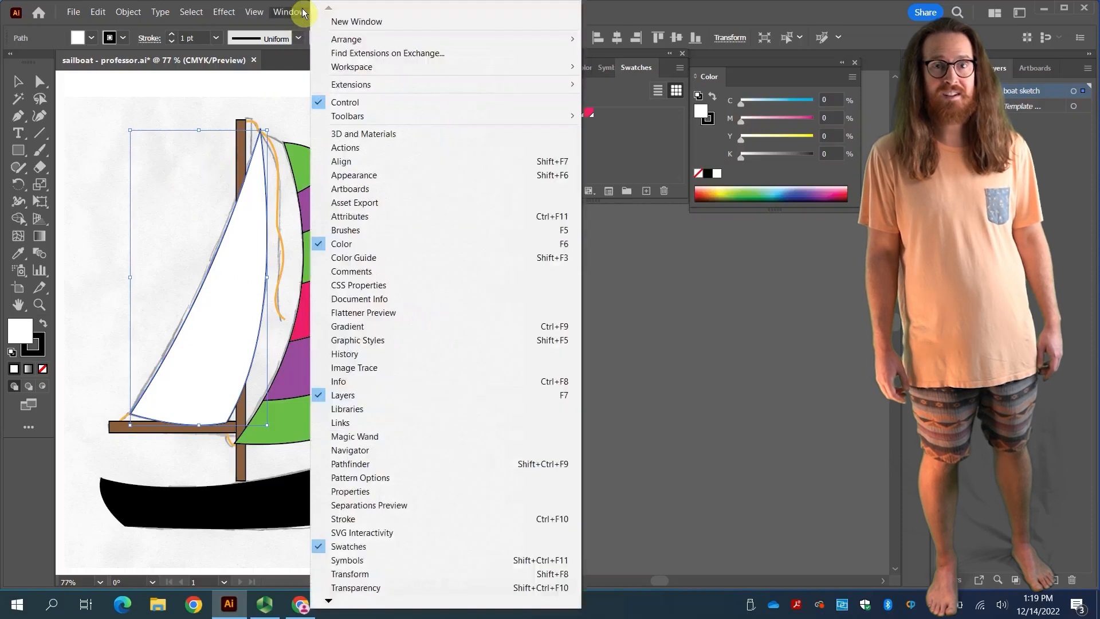
{"action": "left_click", "coordinate": [351, 326]}
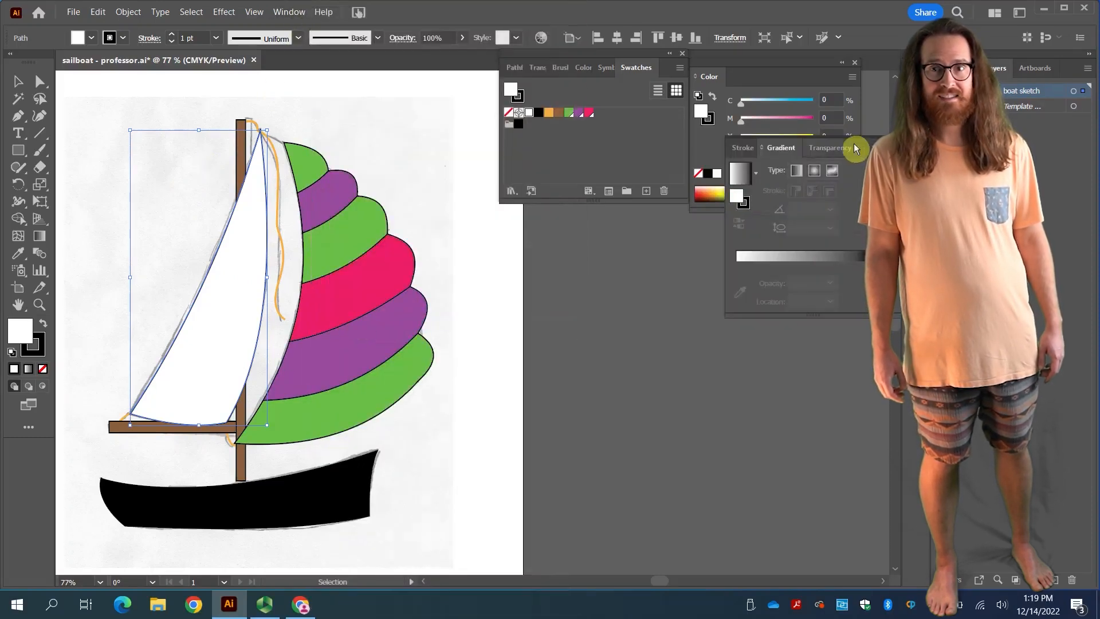
Dock the Gradient panel with the Swatches group and apply a linear white-to-black gradient fill to the triangular sail.
{"action": "left_click_drag", "start_coordinate": [858, 144], "coordinate": [634, 67]}
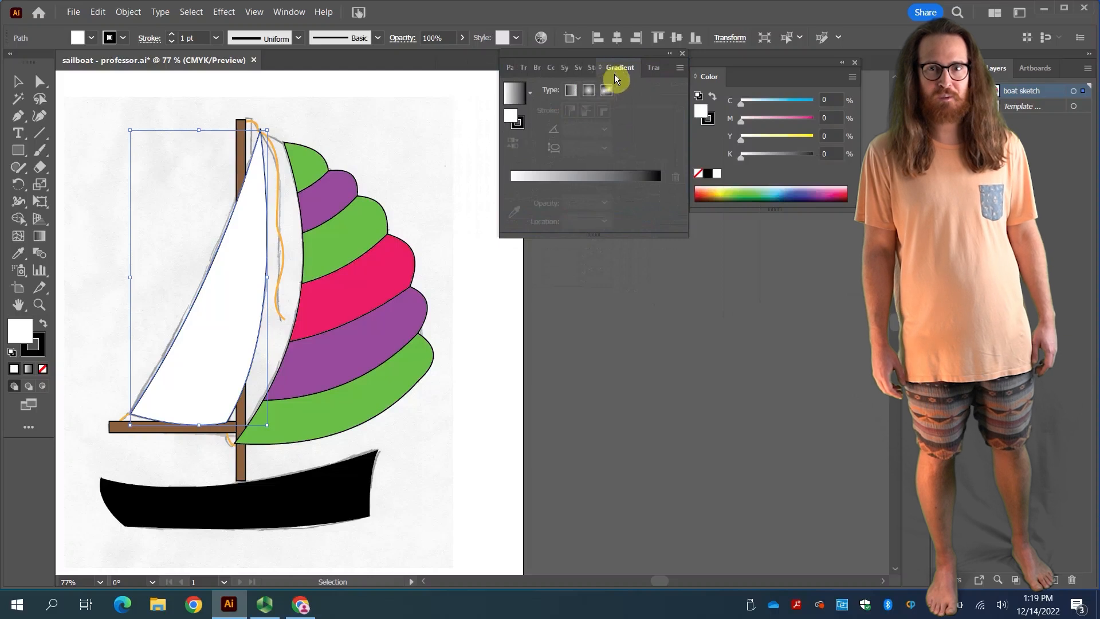
{"action": "left_click_drag", "start_coordinate": [723, 212], "coordinate": [722, 236]}
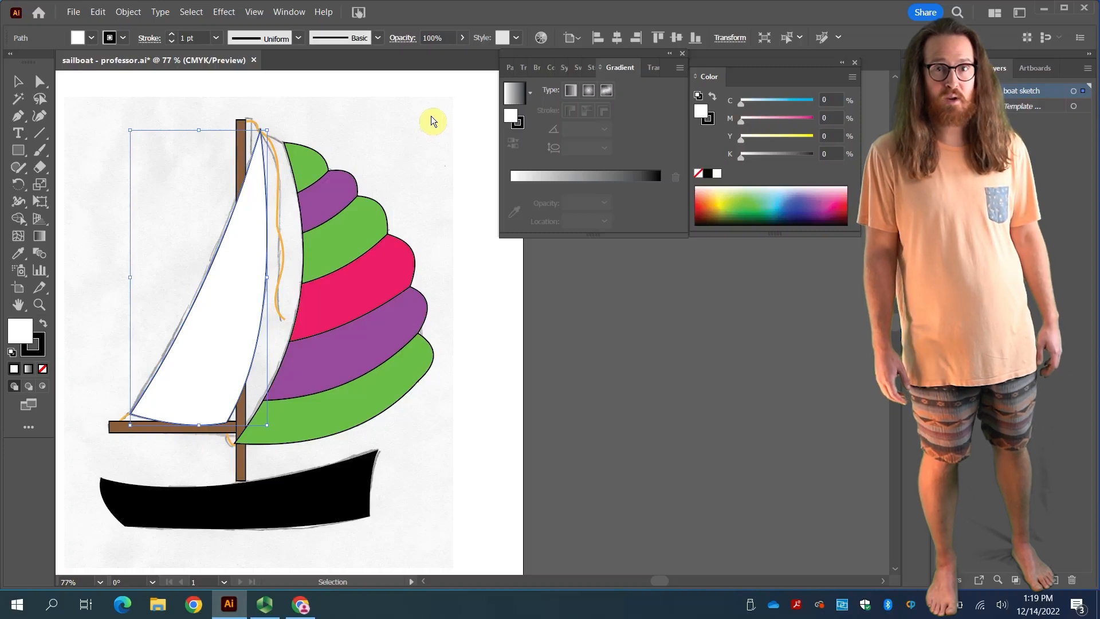
{"action": "left_click", "coordinate": [514, 94]}
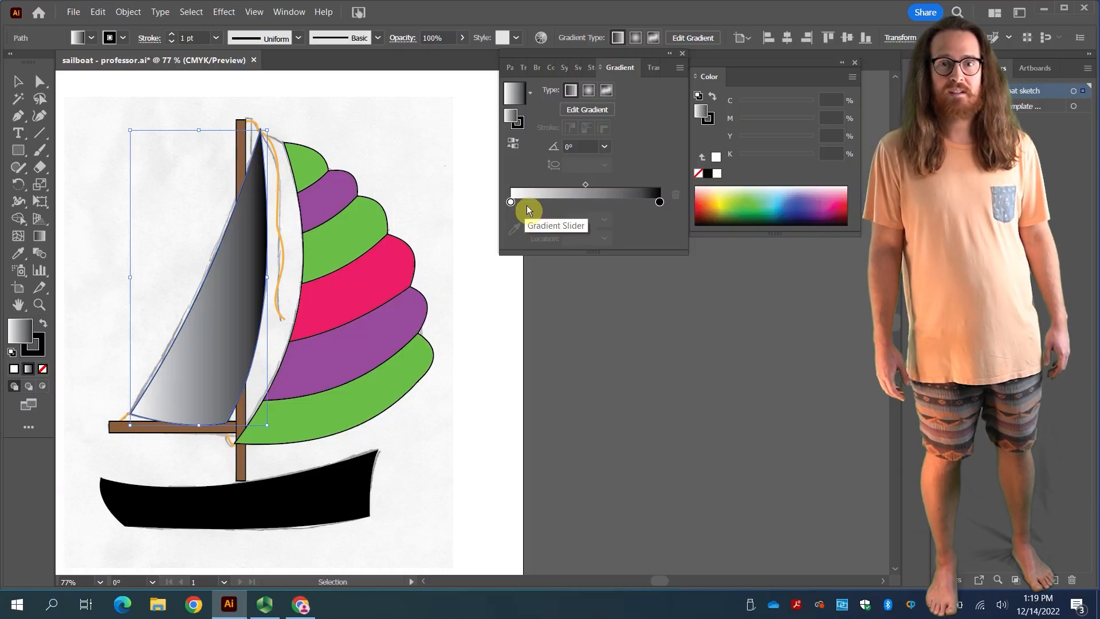
Set the sail gradient's starting color stop to Professor Green and its ending stop to Professor Pink.
{"action": "double_click", "coordinate": [510, 203]}
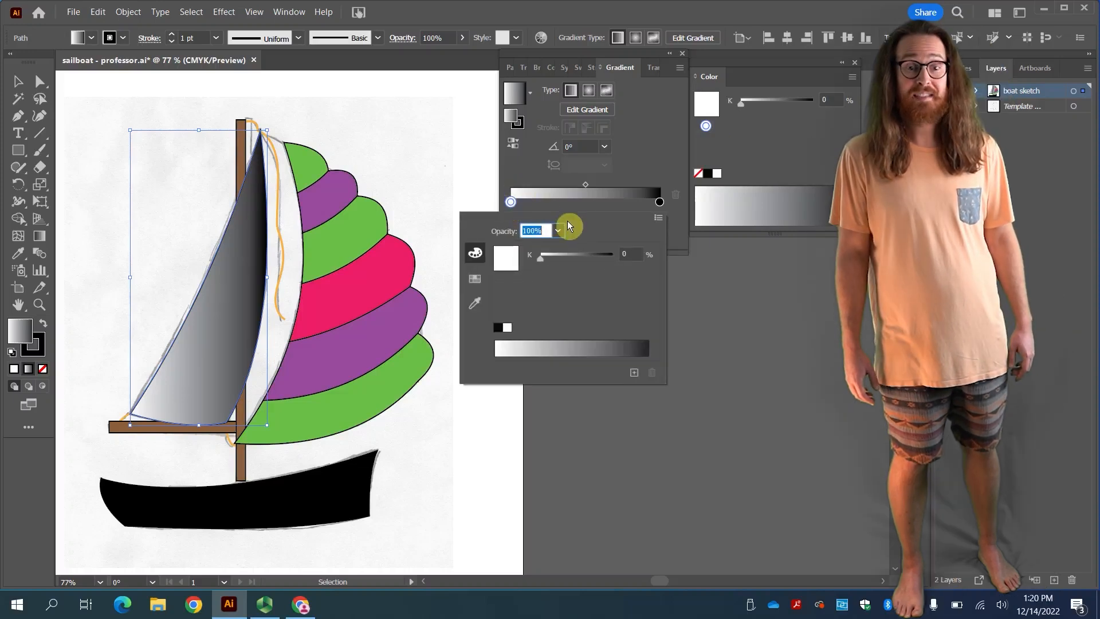
{"action": "left_click", "coordinate": [475, 280]}
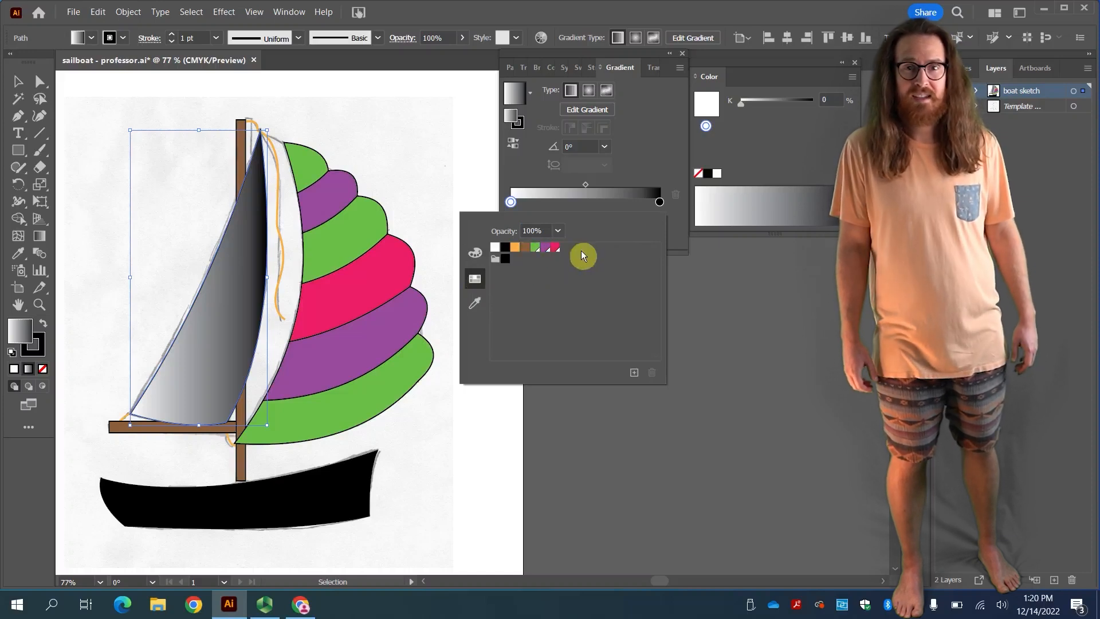
{"action": "left_click", "coordinate": [535, 247]}
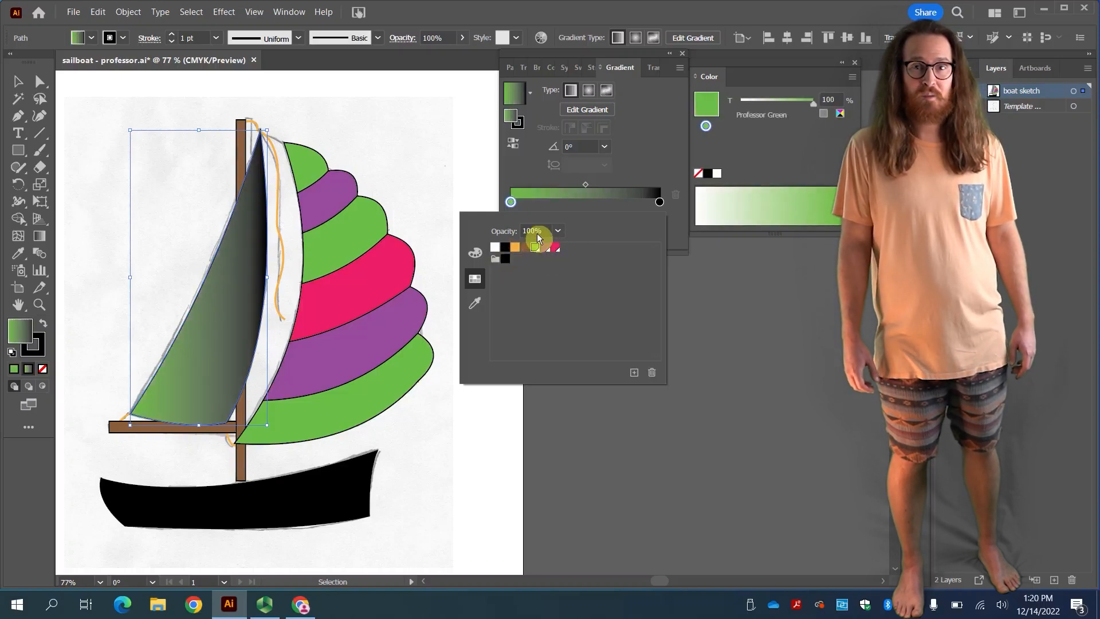
{"action": "left_click", "coordinate": [659, 202]}
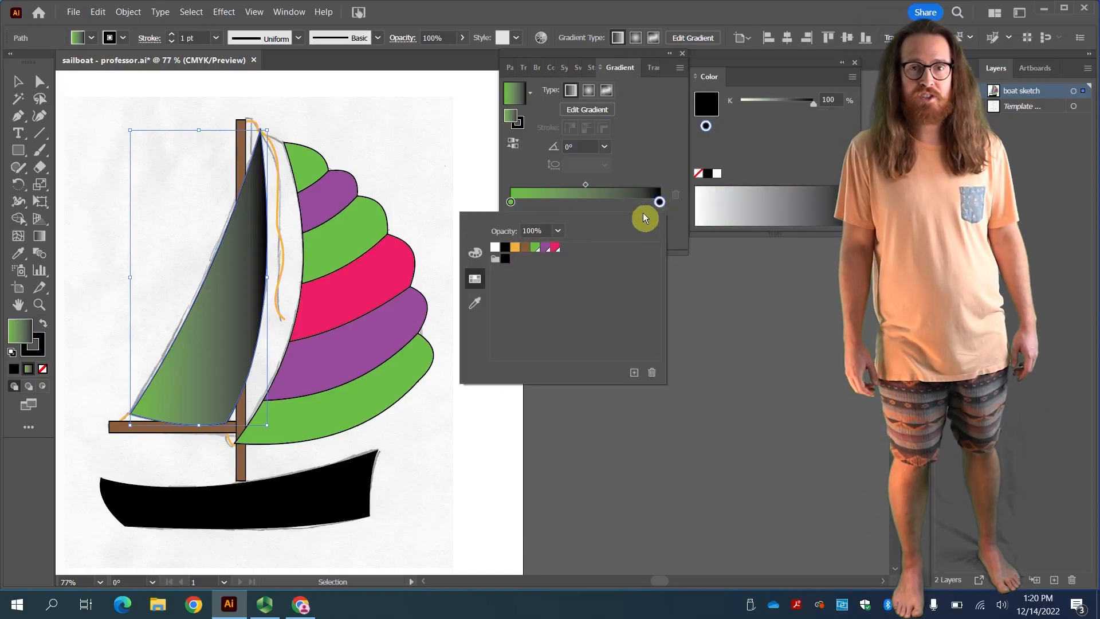
{"action": "left_click", "coordinate": [557, 246]}
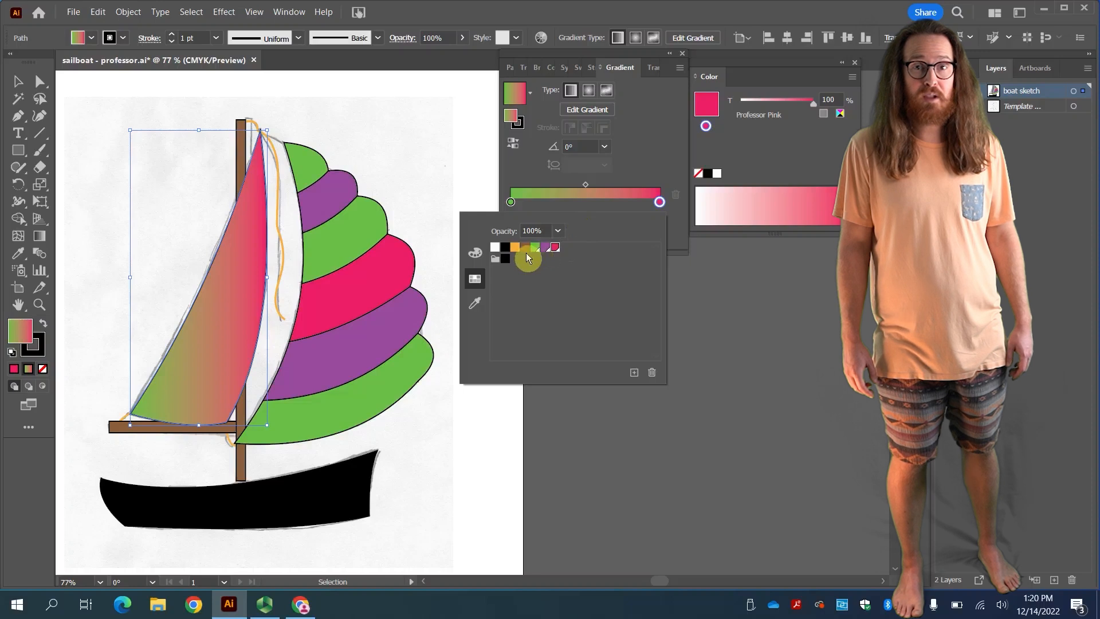
Add a middle color stop to the sail gradient and set its location to 40%.
{"action": "left_click", "coordinate": [581, 197]}
{"action": "double_click", "coordinate": [582, 198]}
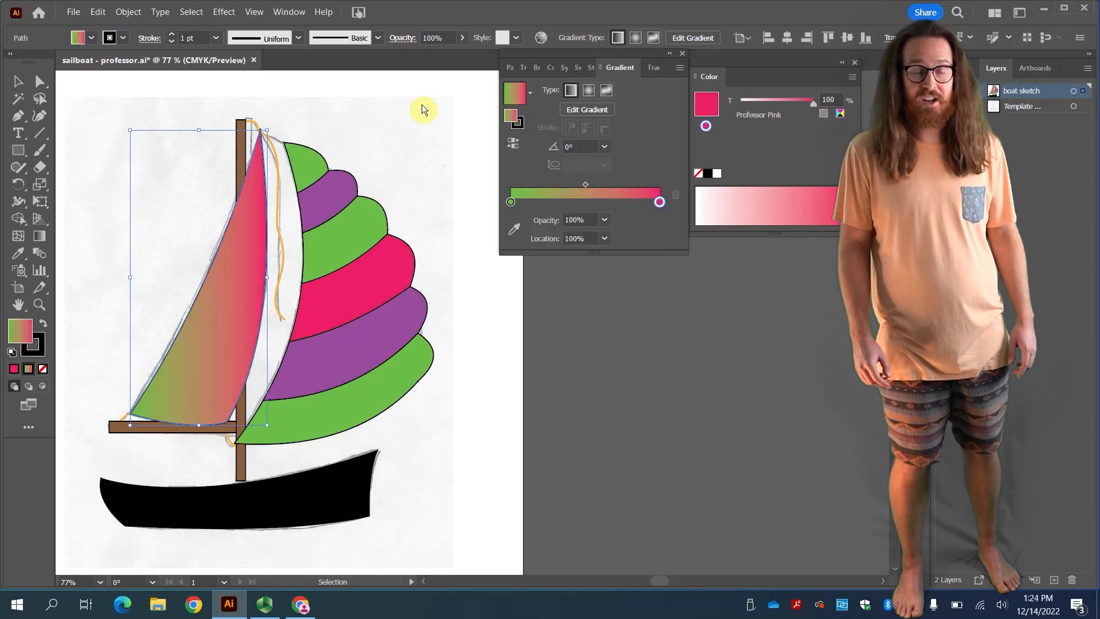
{"action": "left_click", "coordinate": [582, 204]}
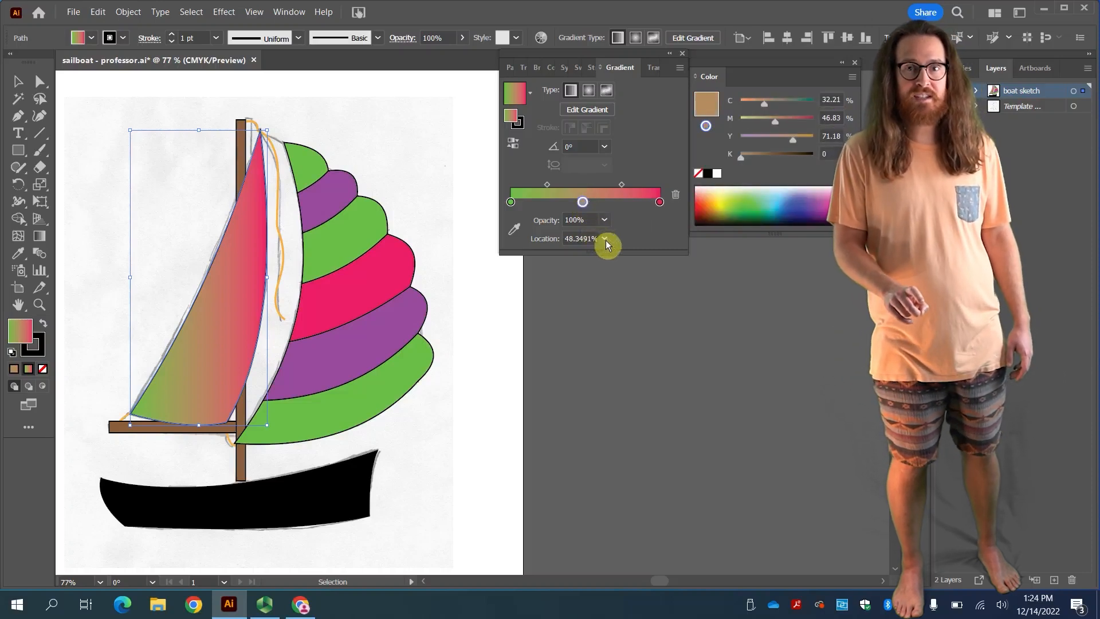
{"action": "left_click", "coordinate": [591, 239]}
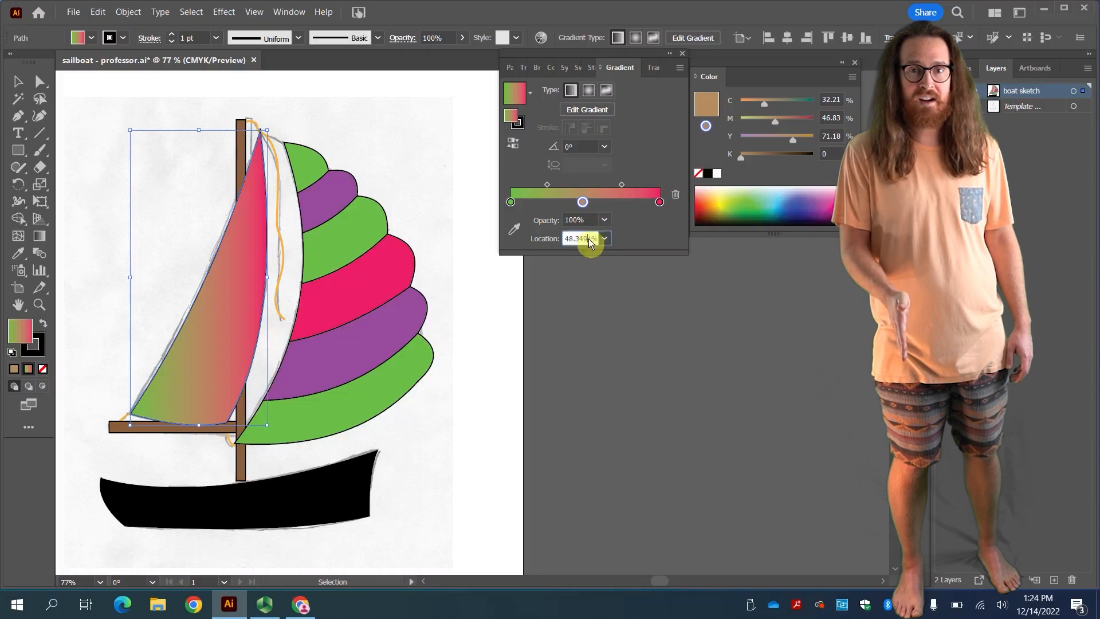
{"action": "type", "text": "40"}
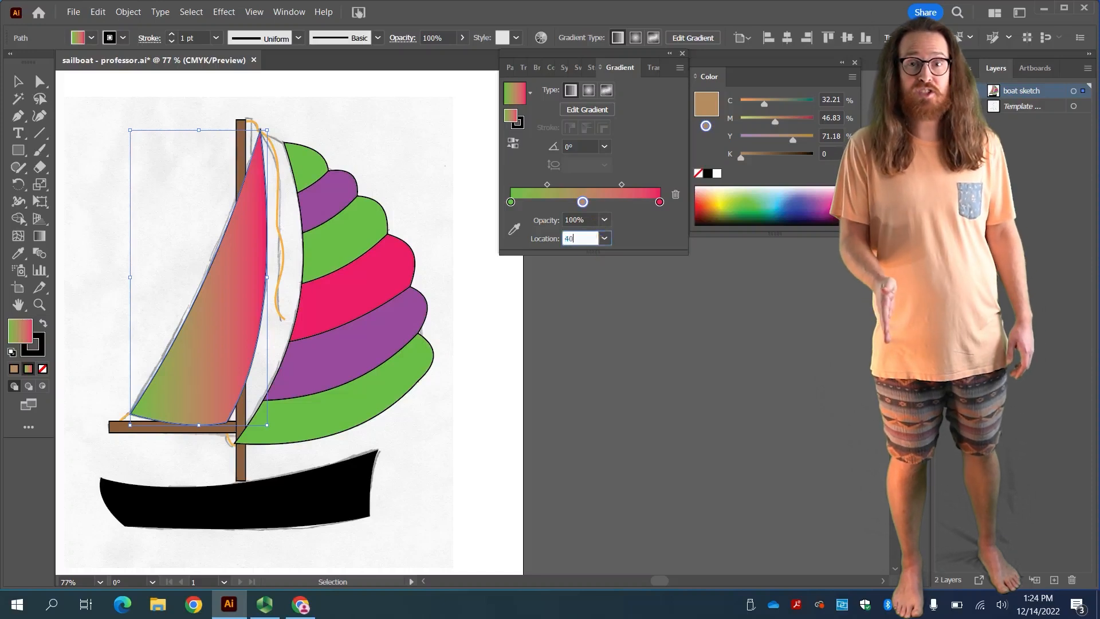
{"action": "key", "text": "Return"}
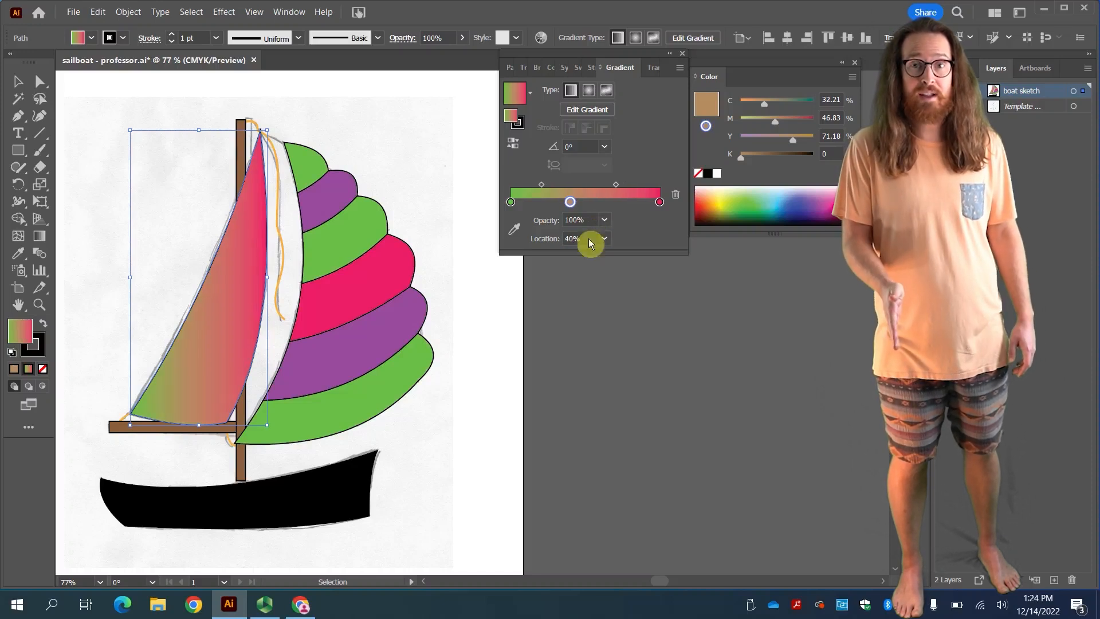
Color the gradient's middle stop with the Professor Purple swatch.
{"action": "double_click", "coordinate": [570, 202]}
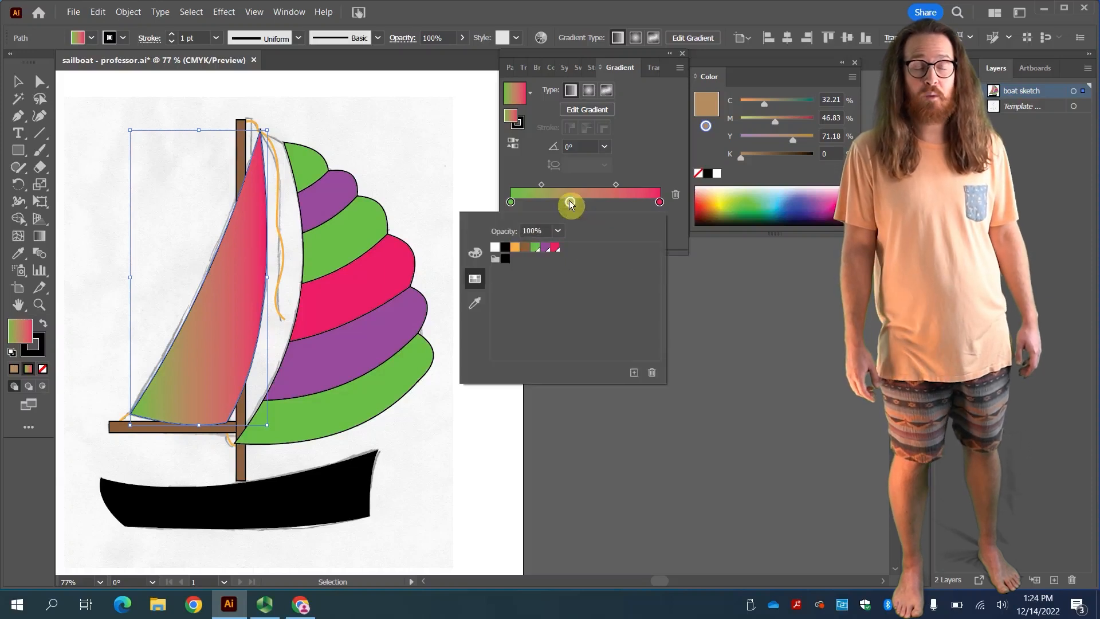
{"action": "left_click", "coordinate": [547, 252]}
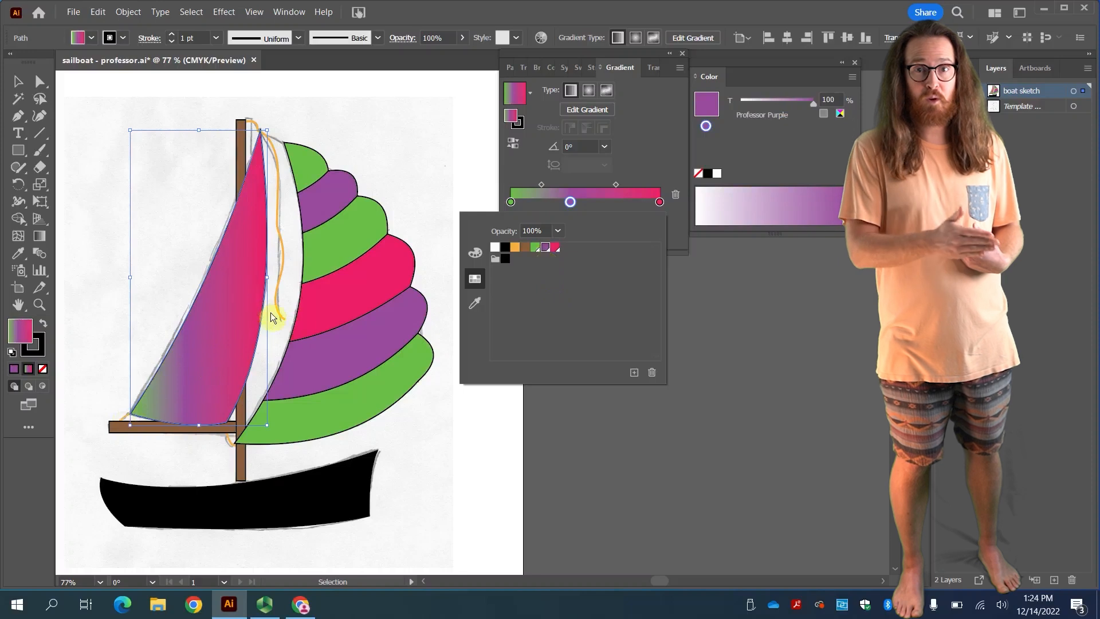
{"action": "left_click", "coordinate": [614, 175]}
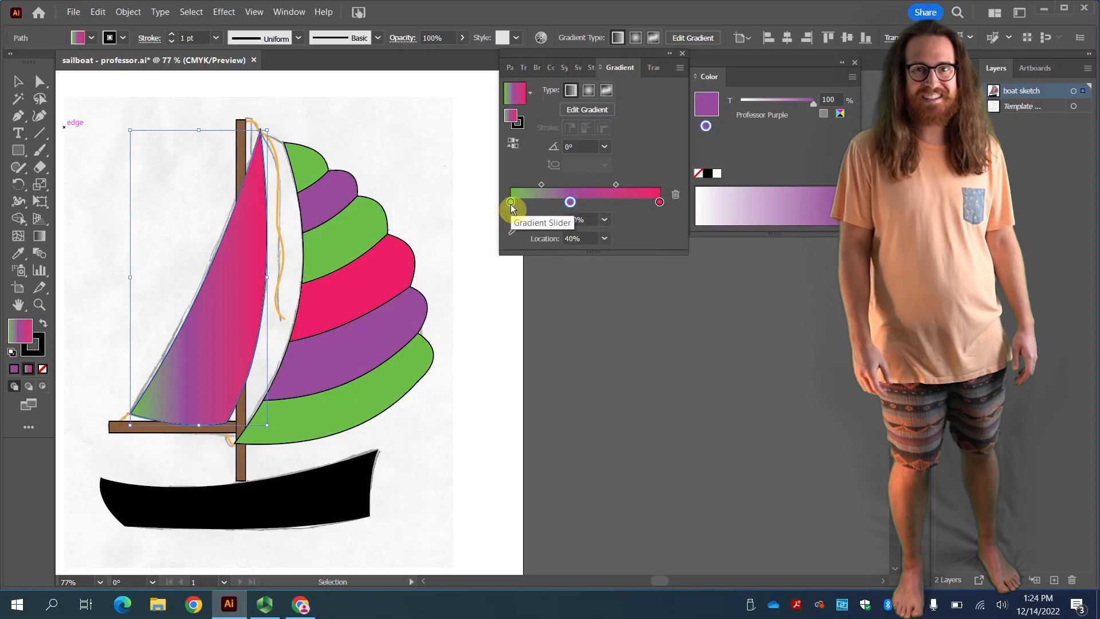
Shift the gradient's green stop slightly inward and move the green-purple midpoint to about 31%.
{"action": "left_click_drag", "start_coordinate": [511, 204], "coordinate": [518, 204]}
{"action": "left_click_drag", "start_coordinate": [523, 204], "coordinate": [527, 205]}
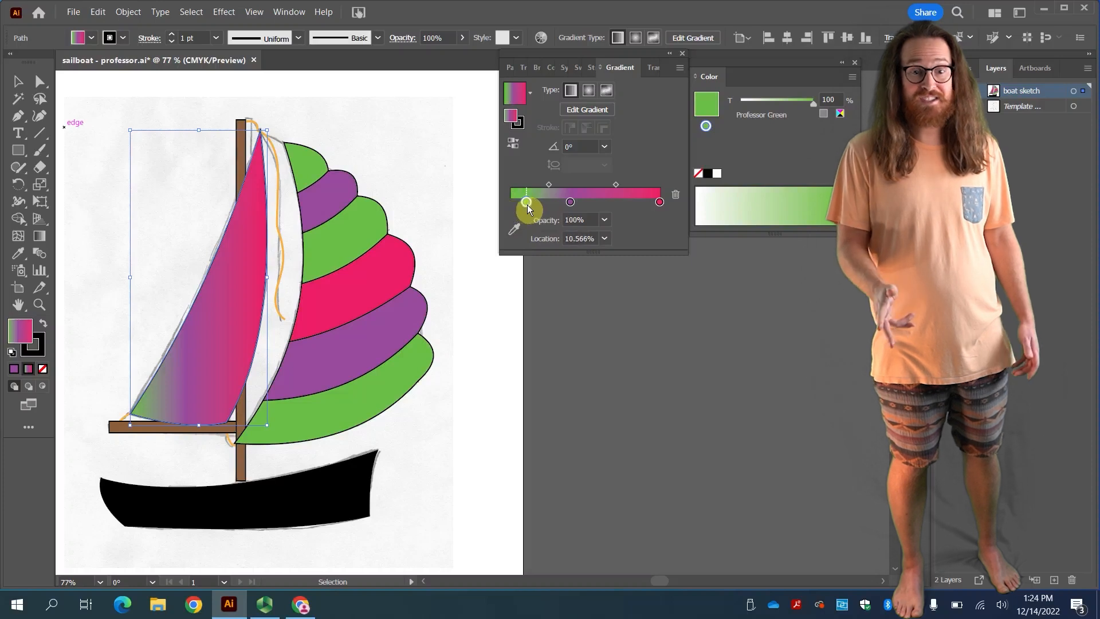
{"action": "left_click_drag", "start_coordinate": [527, 205], "coordinate": [542, 187]}
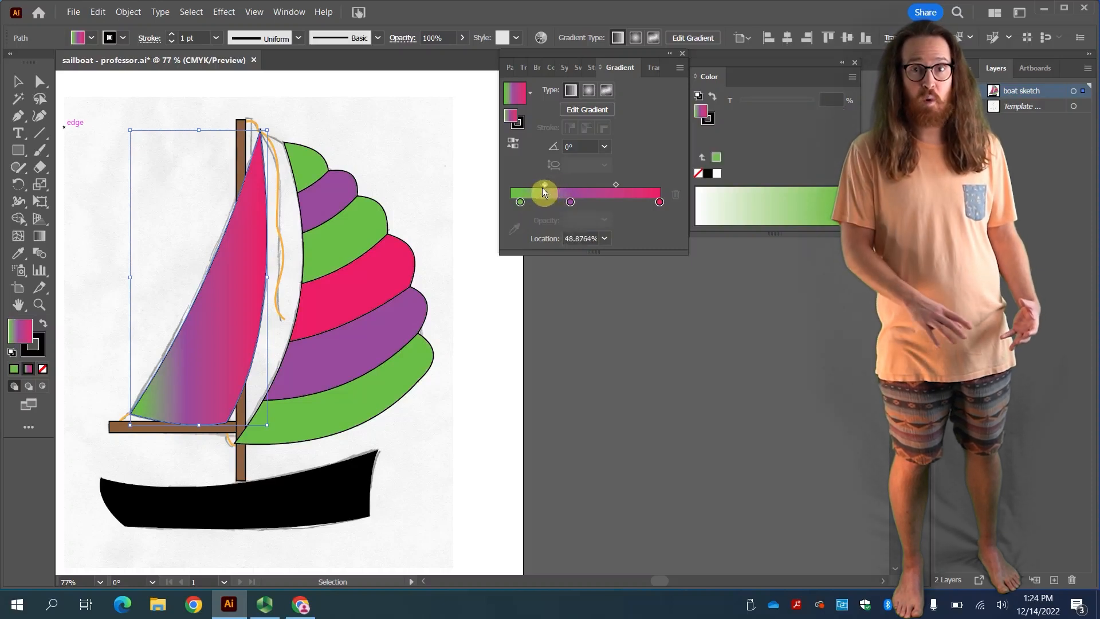
{"action": "left_click", "coordinate": [615, 186]}
{"action": "mouse_move", "coordinate": [617, 183]}
{"action": "left_mouse_down"}
{"action": "mouse_move", "coordinate": [627, 183]}
{"action": "mouse_move", "coordinate": [618, 184]}
{"action": "left_mouse_up"}
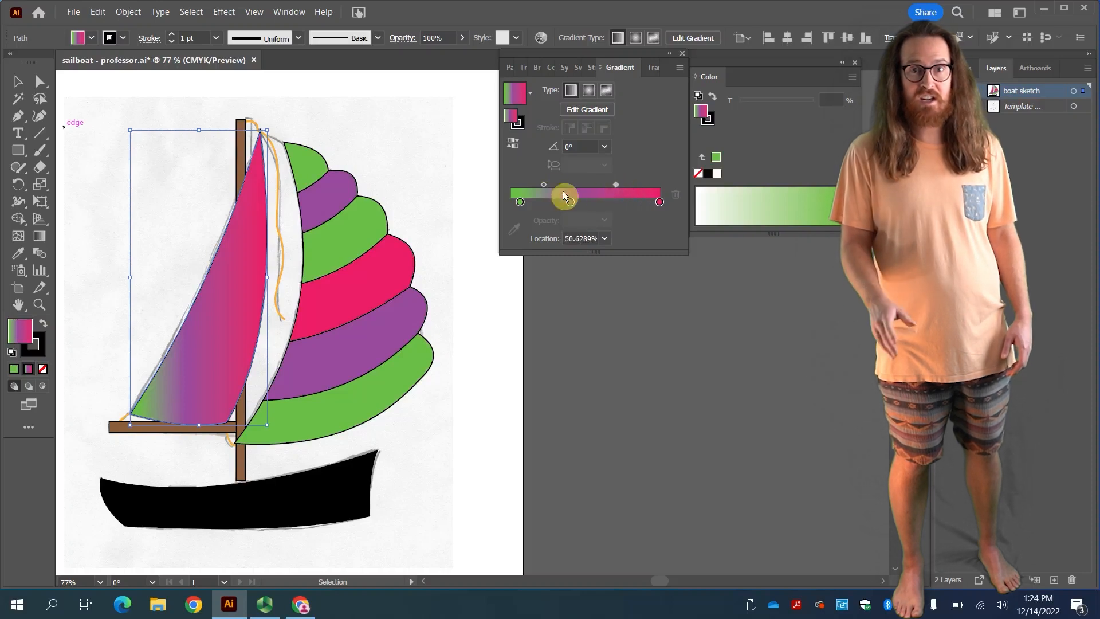
{"action": "left_click_drag", "start_coordinate": [541, 183], "coordinate": [534, 184]}
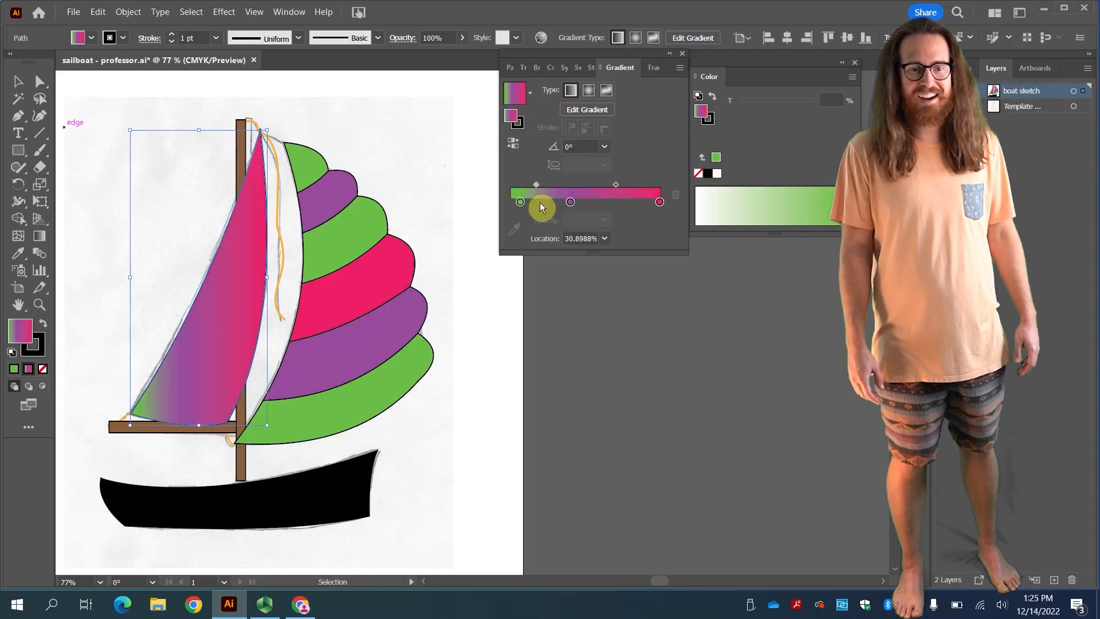
Save the sailboat document and deselect the triangular sail.
{"action": "left_click", "coordinate": [77, 16]}
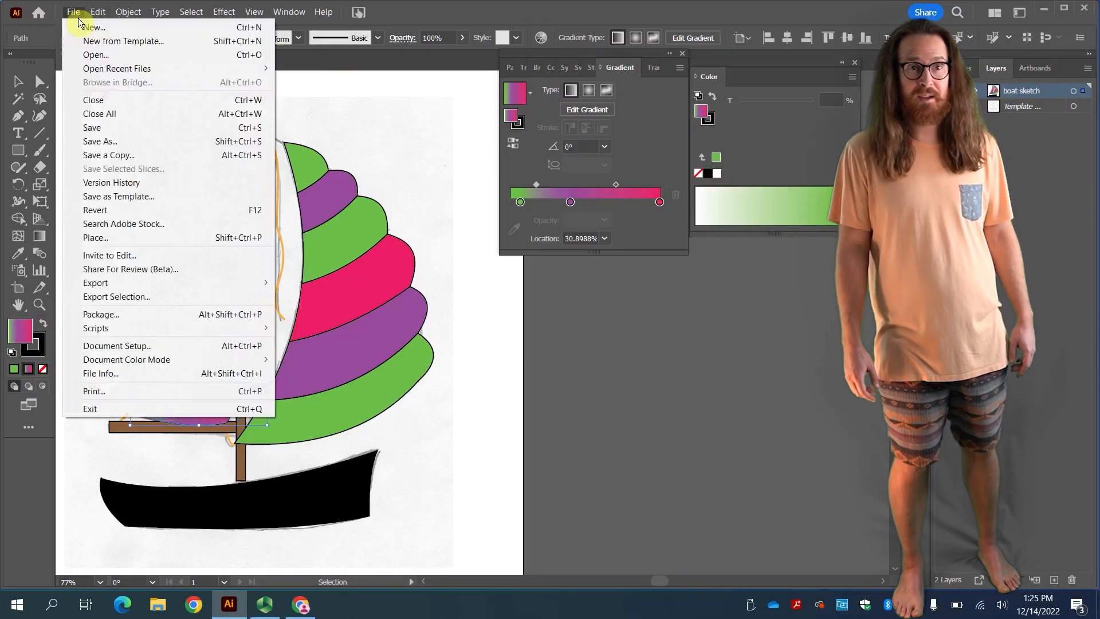
{"action": "left_click", "coordinate": [143, 127]}
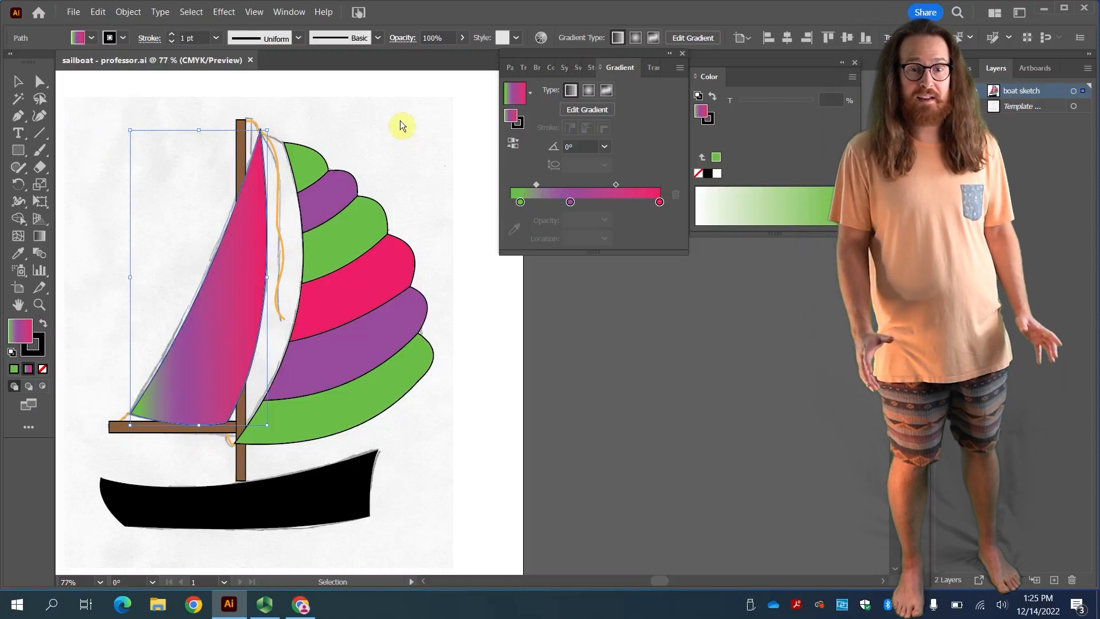
{"action": "left_click", "coordinate": [410, 84]}
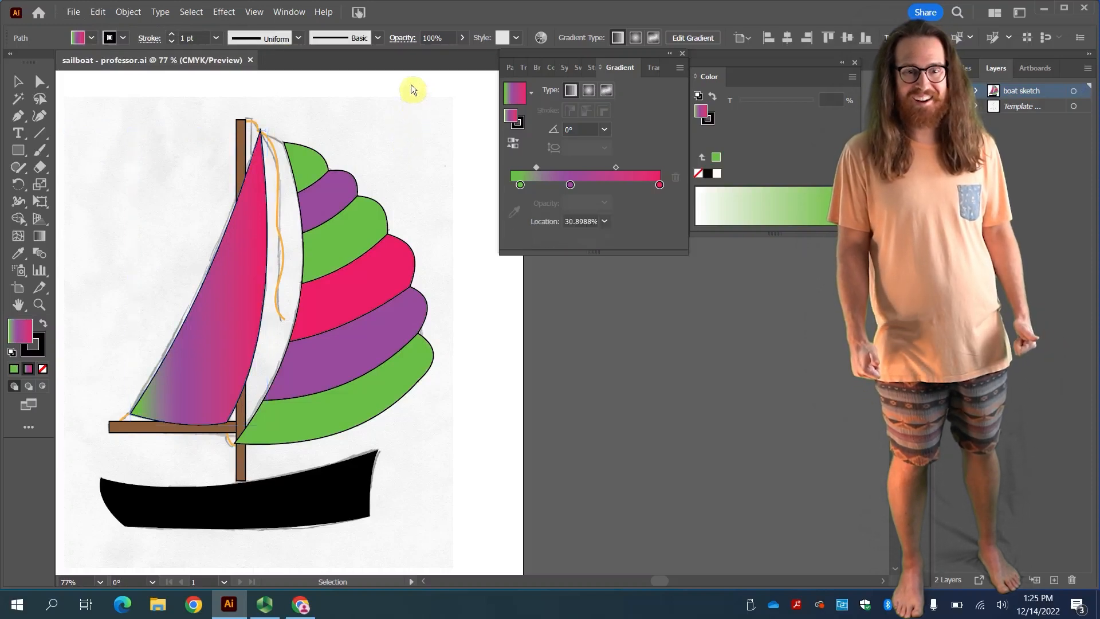
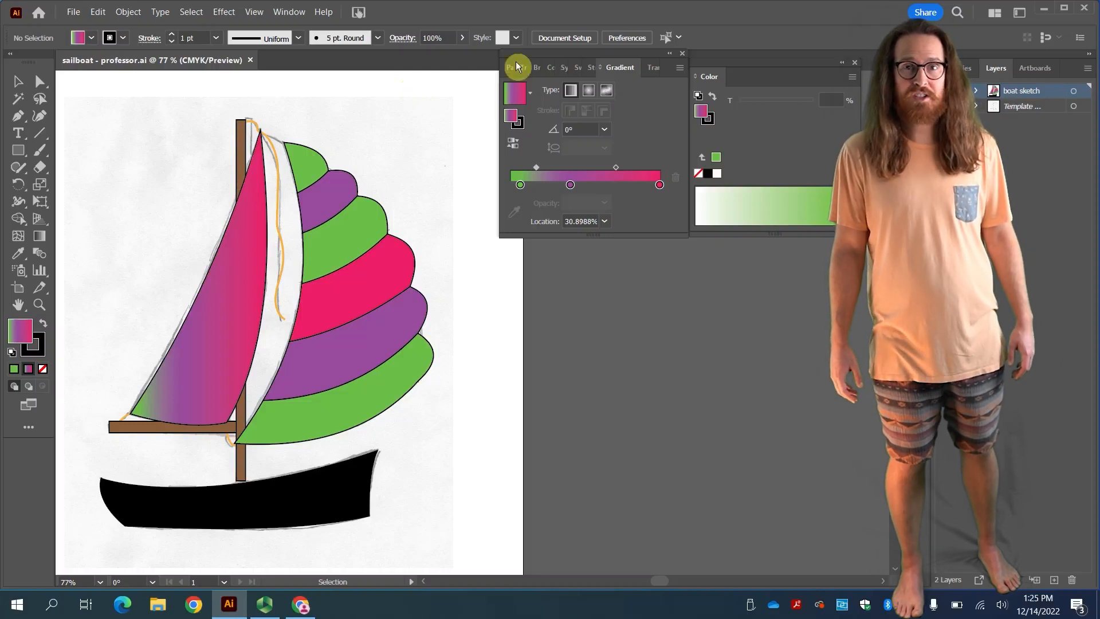
Edit the global Professor Green swatch's CMYK values to C 0, M 75, Y 75, K 10.
{"action": "left_click", "coordinate": [576, 70]}
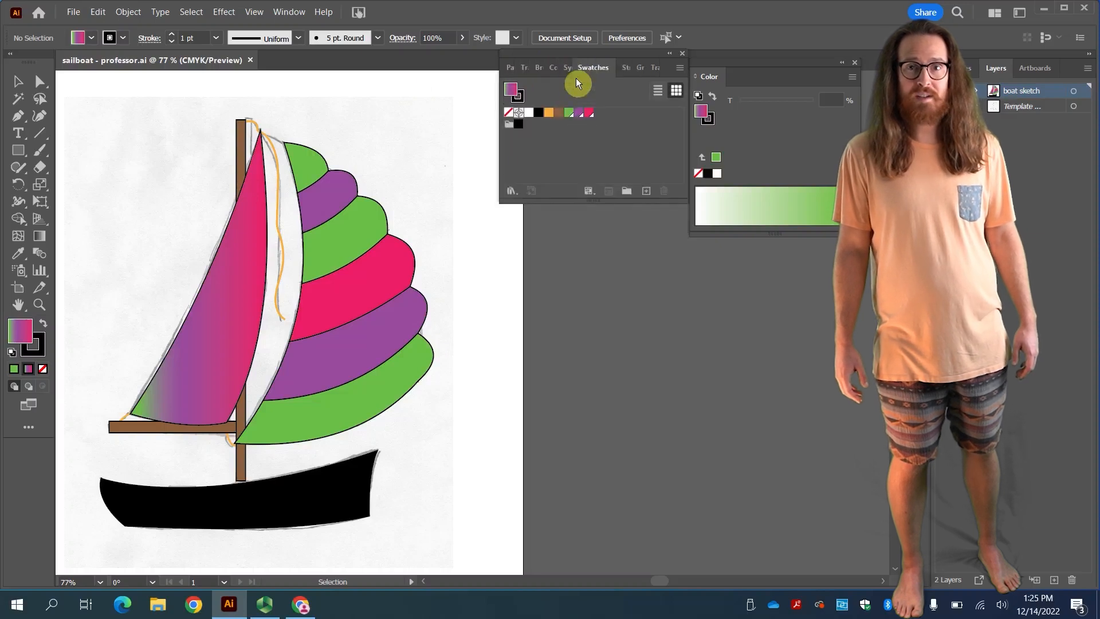
{"action": "left_click", "coordinate": [568, 113]}
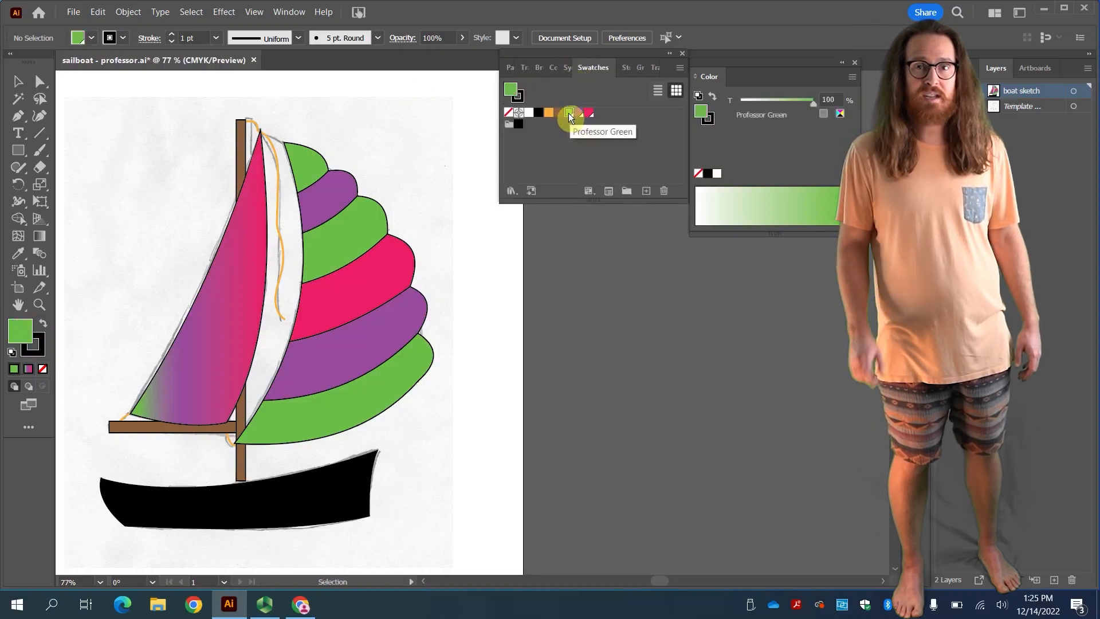
{"action": "double_click", "coordinate": [568, 113]}
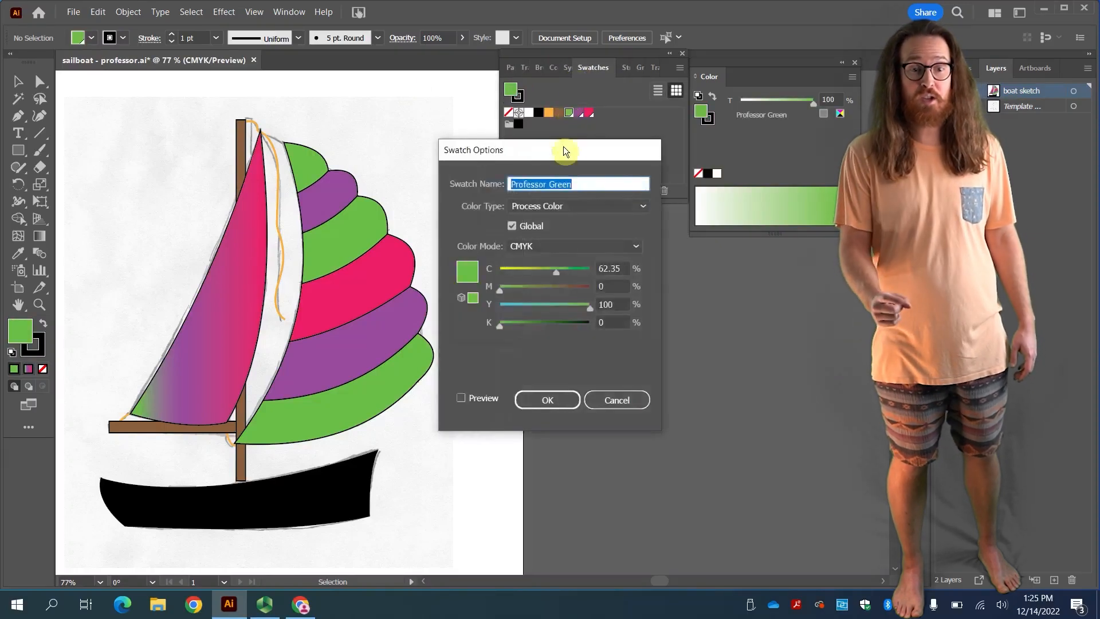
{"action": "left_click_drag", "start_coordinate": [565, 152], "coordinate": [400, 63]}
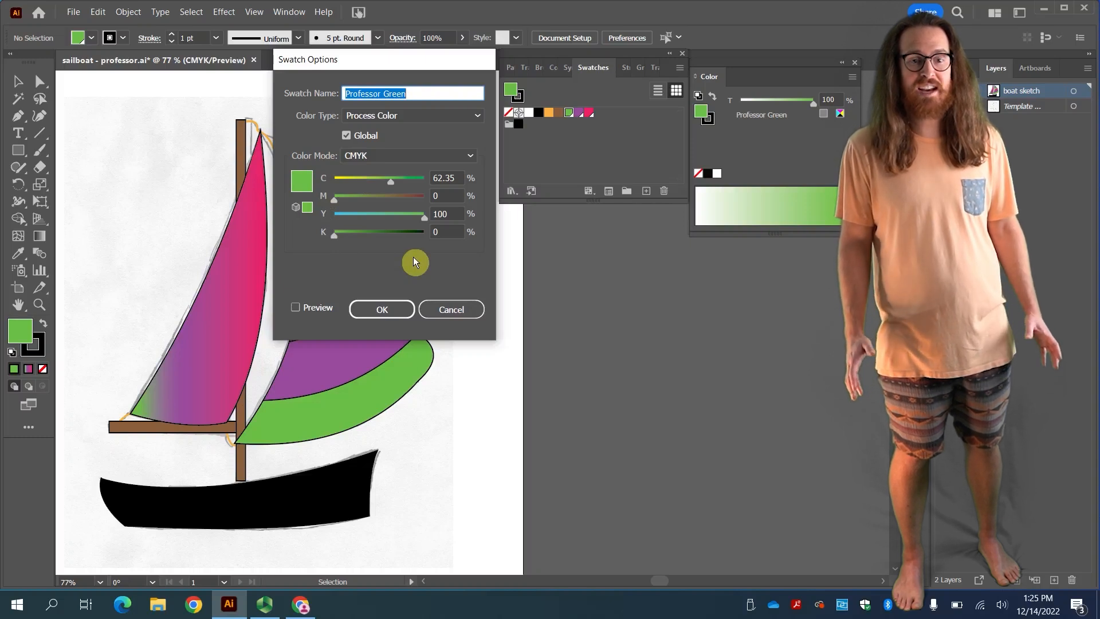
{"action": "left_click", "coordinate": [459, 180]}
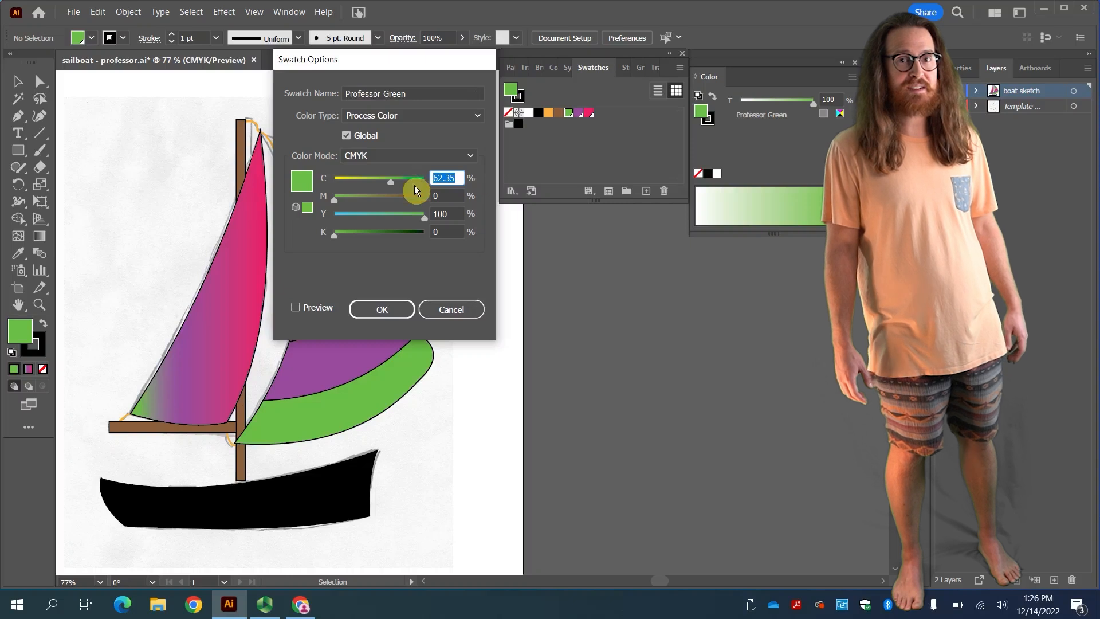
{"action": "type", "text": "0"}
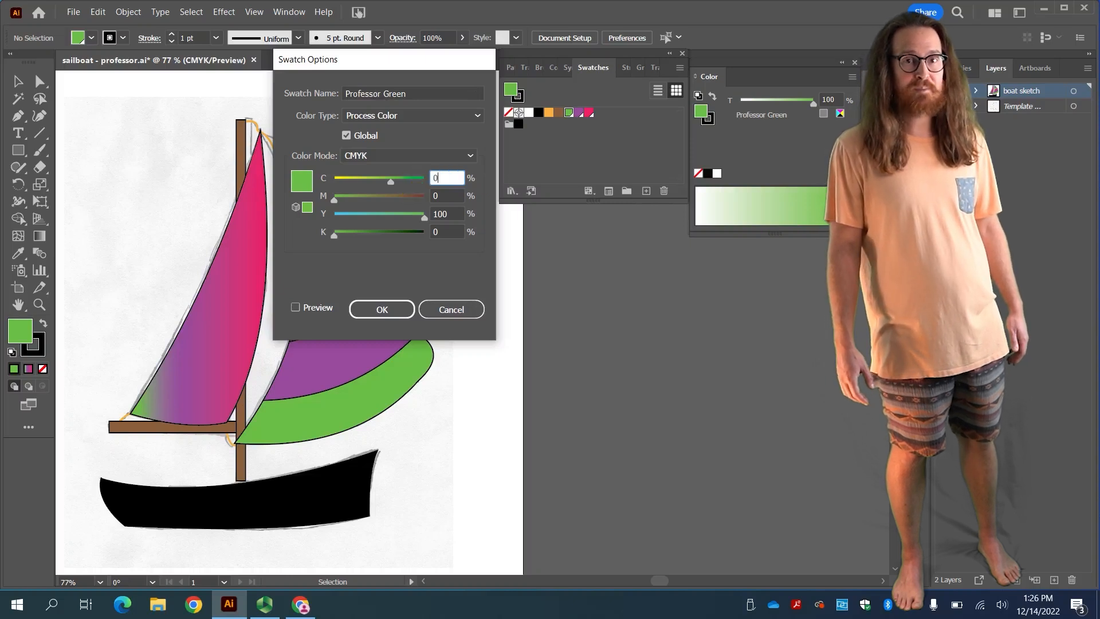
{"action": "key", "text": "Tab"}
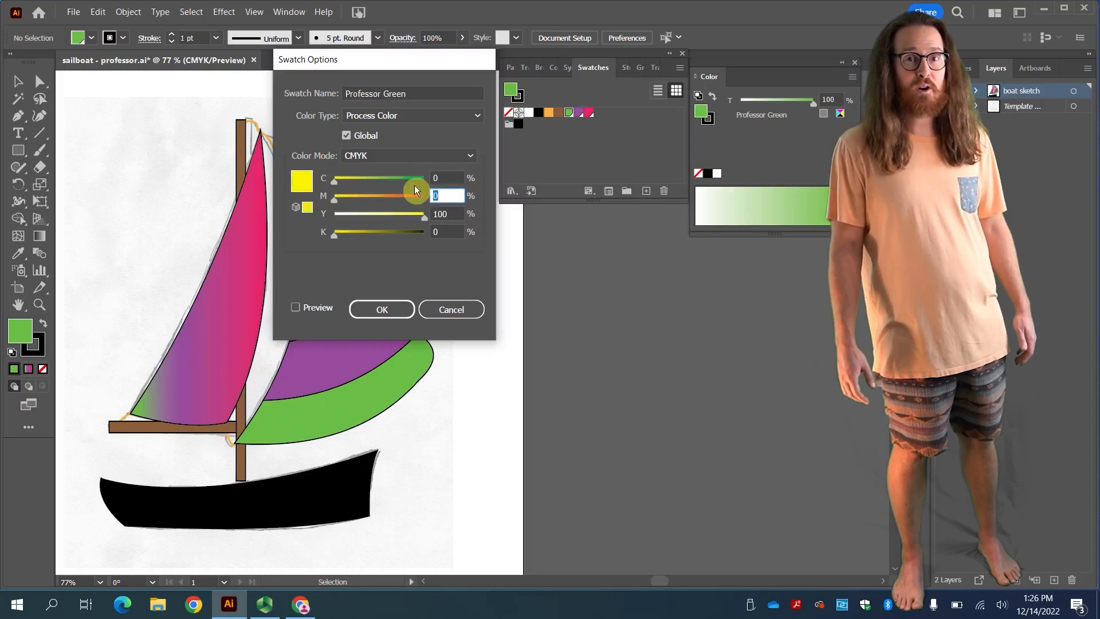
{"action": "type", "text": "75"}
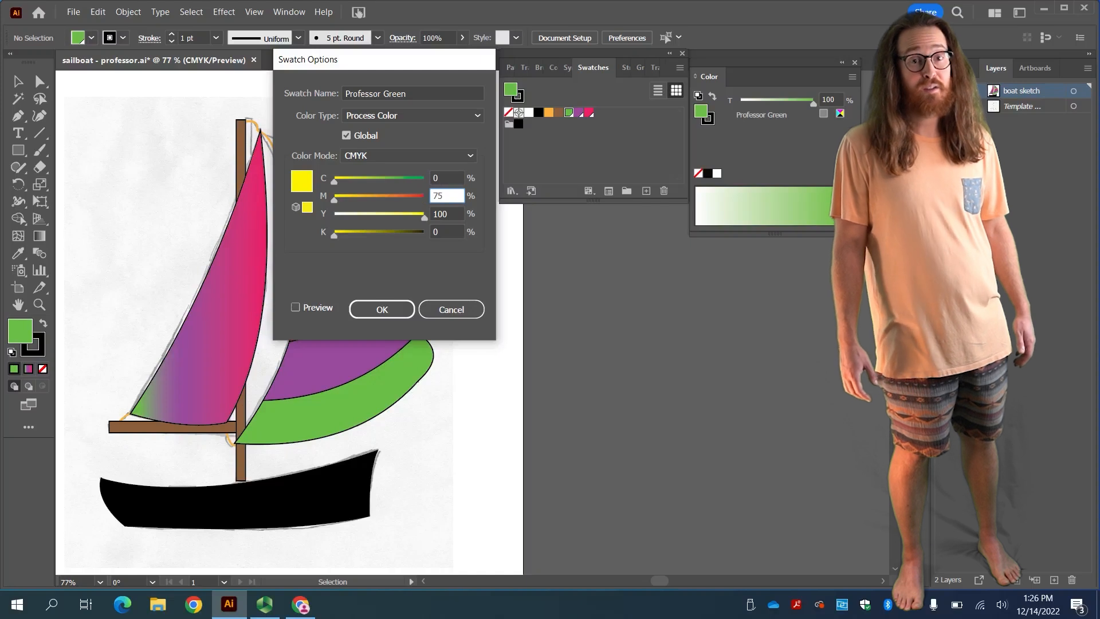
{"action": "key", "text": "Tab"}
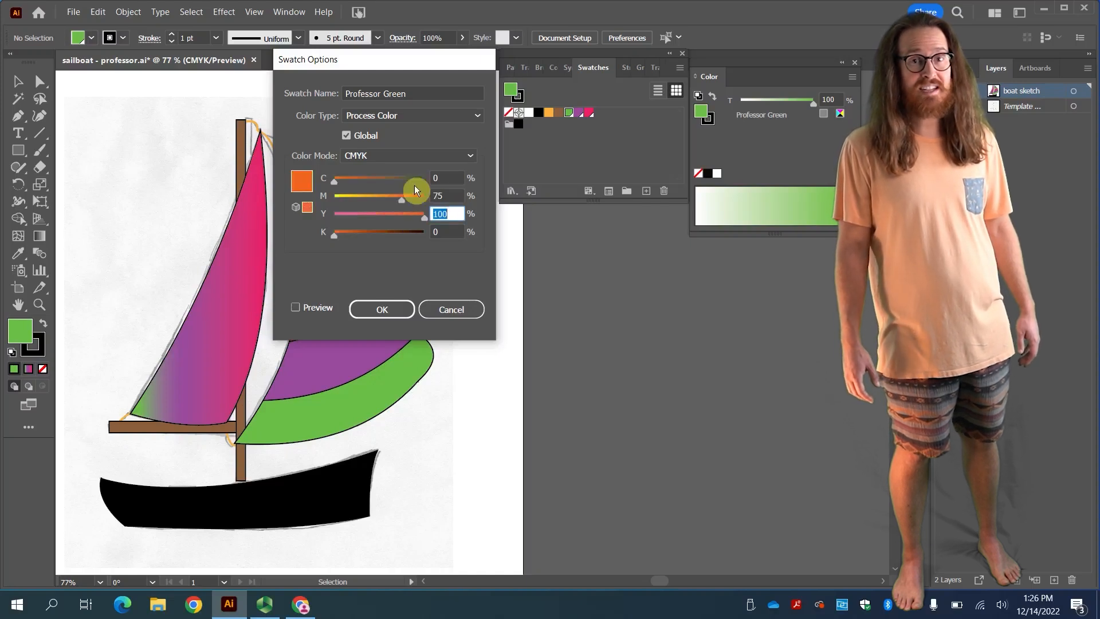
{"action": "type", "text": "75"}
{"action": "key", "text": "Tab"}
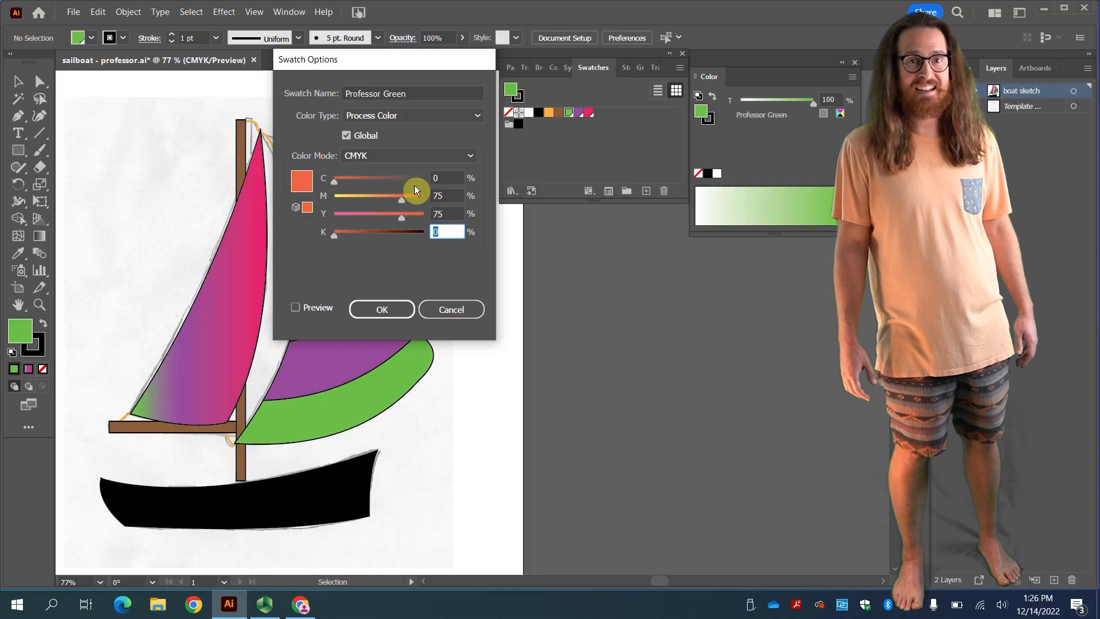
{"action": "type", "text": "10"}
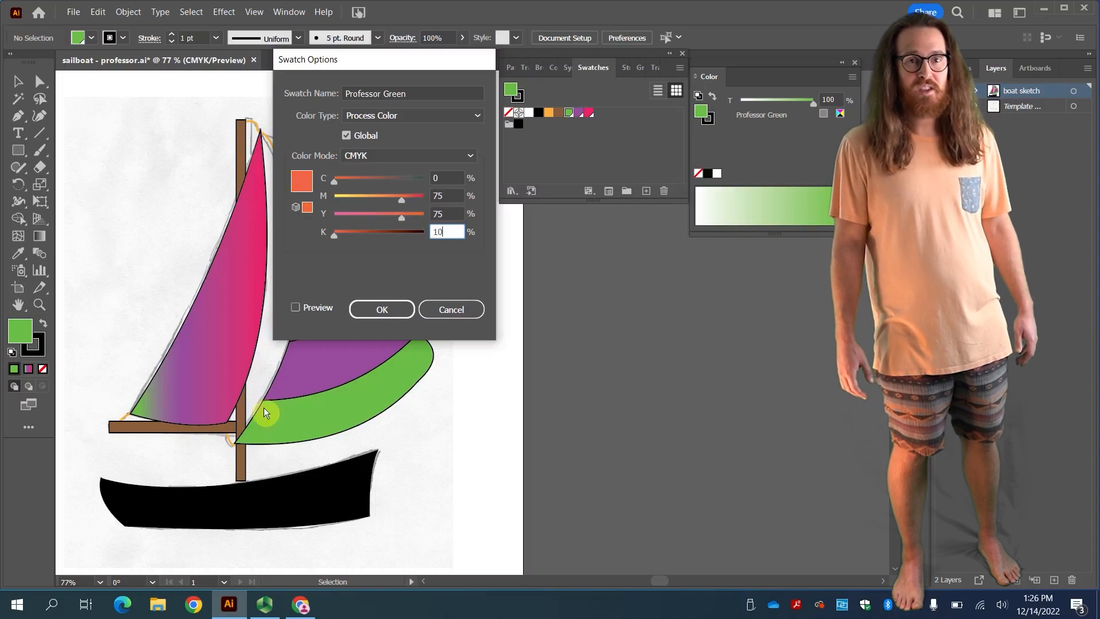
Preview the new Professor Green color on the artwork, compare it with the original, and apply the swatch change.
{"action": "left_click", "coordinate": [315, 310]}
{"action": "left_click", "coordinate": [315, 311]}
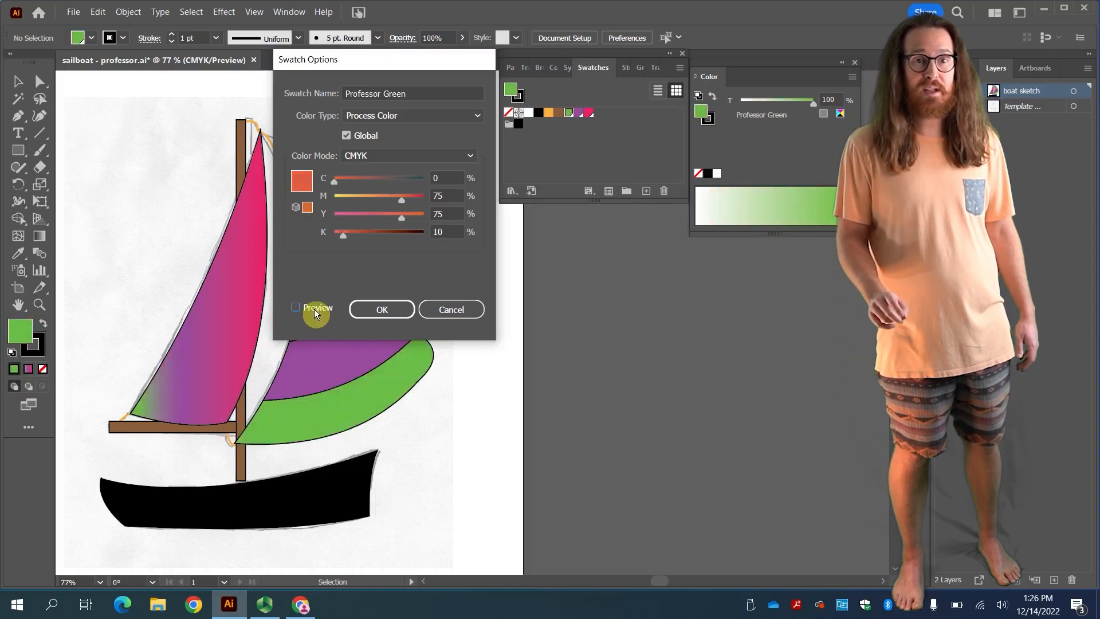
{"action": "left_click", "coordinate": [315, 312]}
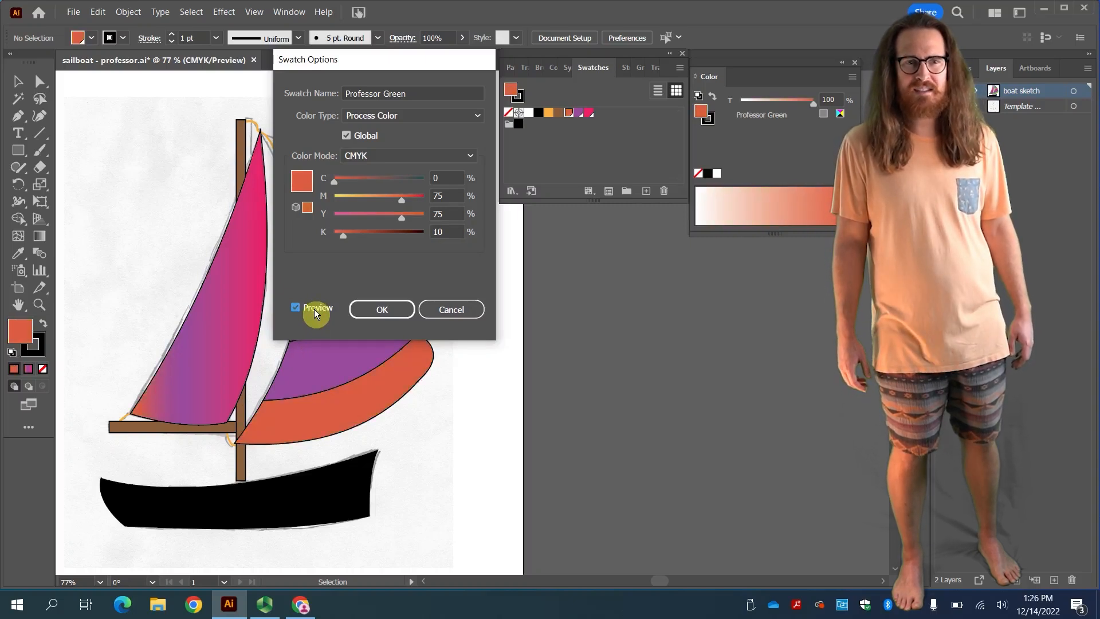
{"action": "left_click", "coordinate": [314, 312]}
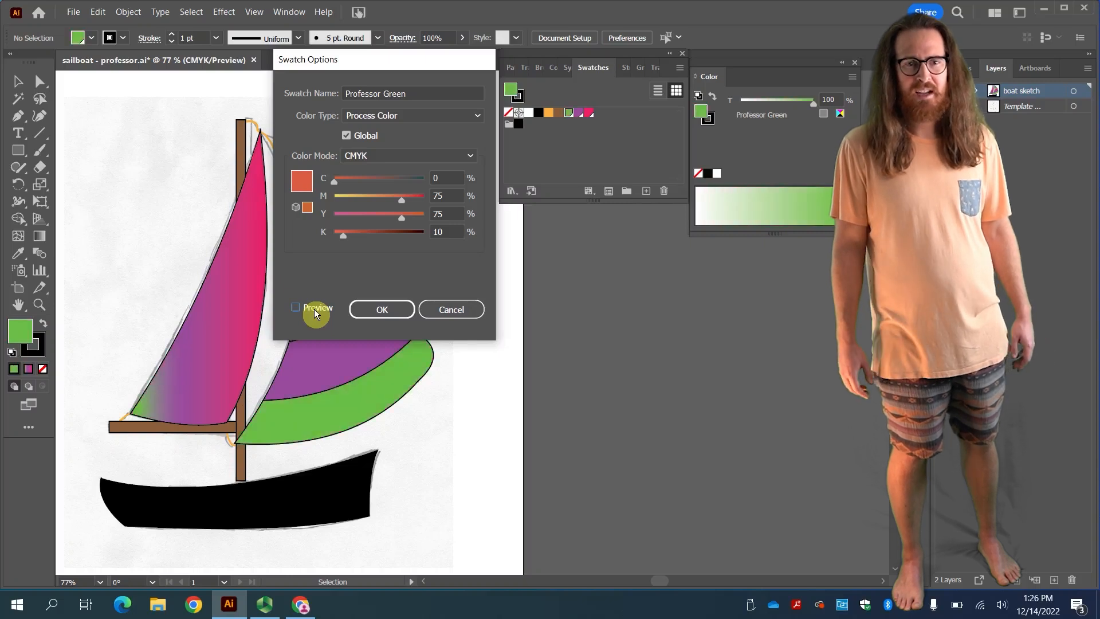
{"action": "left_click", "coordinate": [314, 312]}
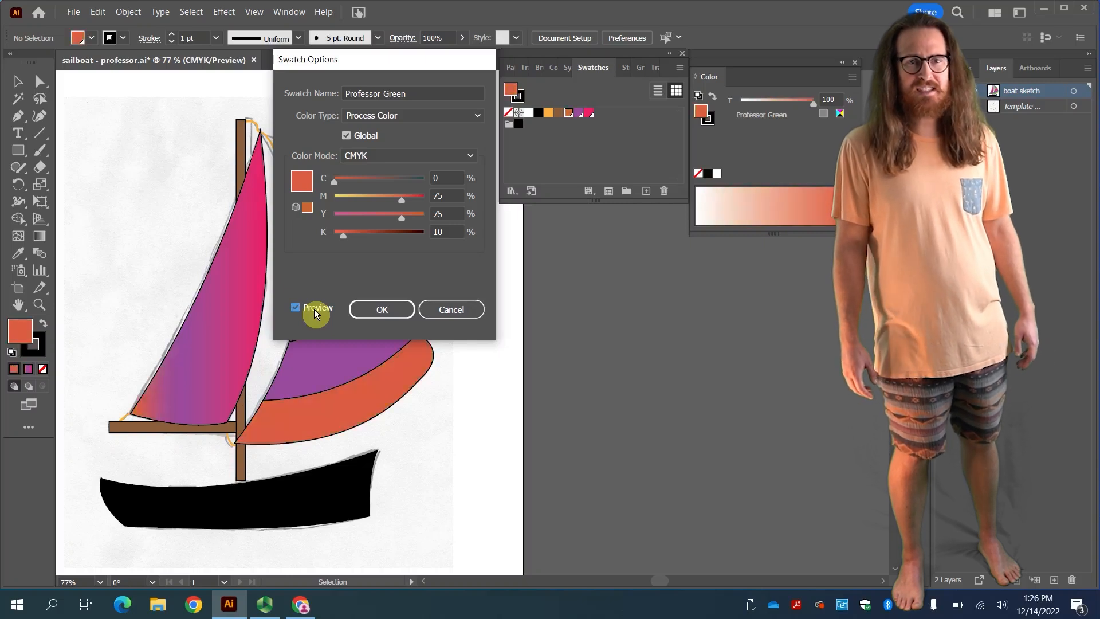
{"action": "left_click", "coordinate": [381, 309]}
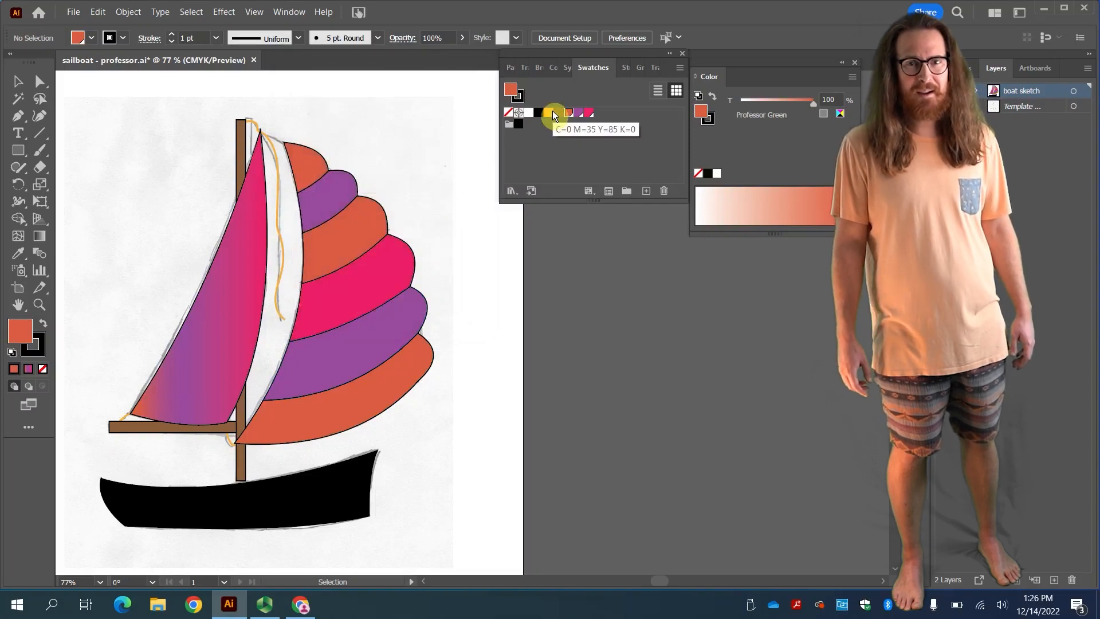
Redefine the global Professor Purple swatch as C 0, M 10, Y 100 and apply it to the artwork.
{"action": "double_click", "coordinate": [578, 113]}
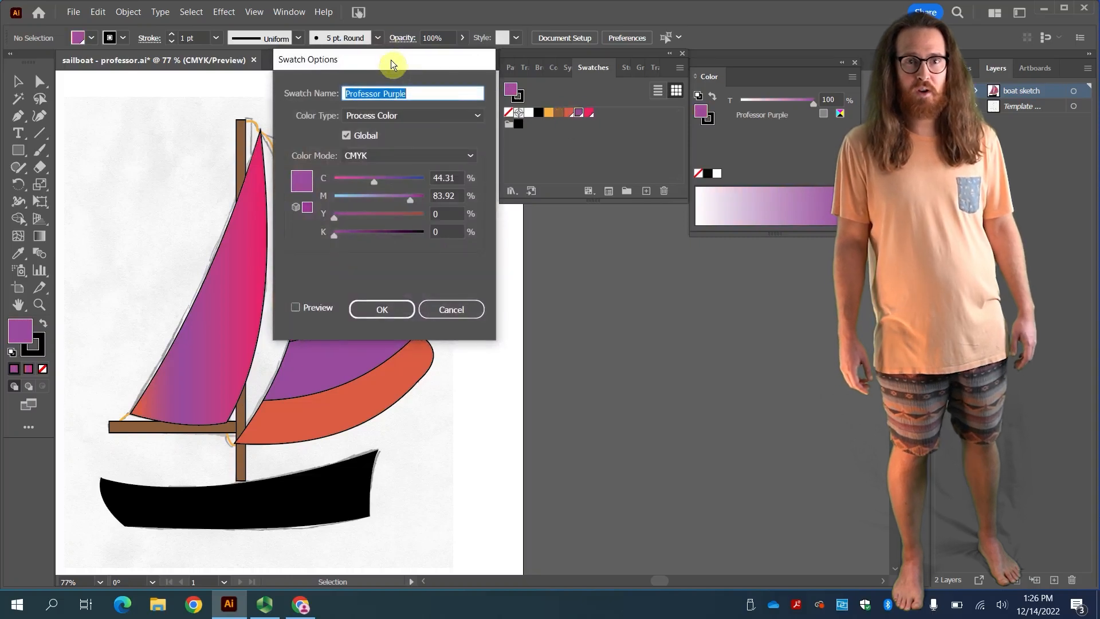
{"action": "left_click", "coordinate": [452, 178]}
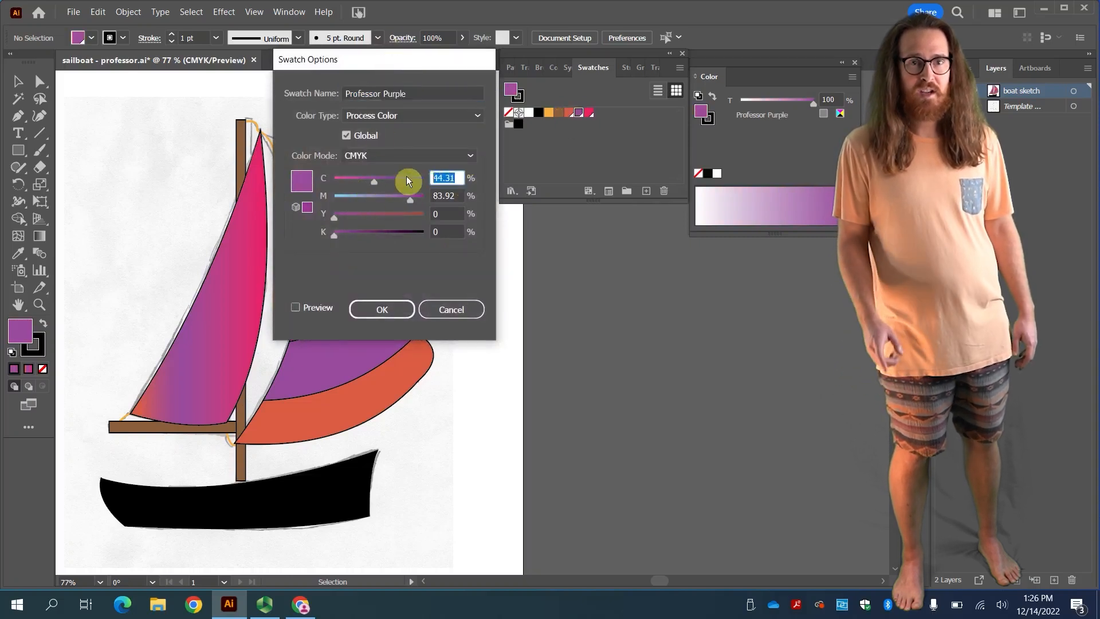
{"action": "type", "text": "0"}
{"action": "left_click", "coordinate": [446, 198]}
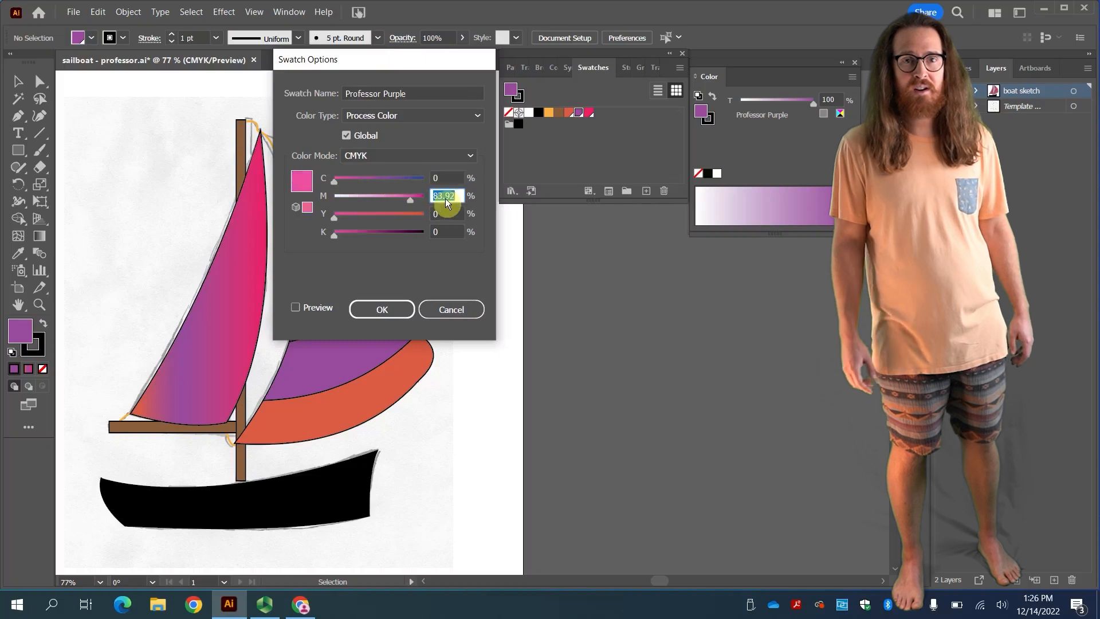
{"action": "type", "text": "10"}
{"action": "key", "text": "Tab"}
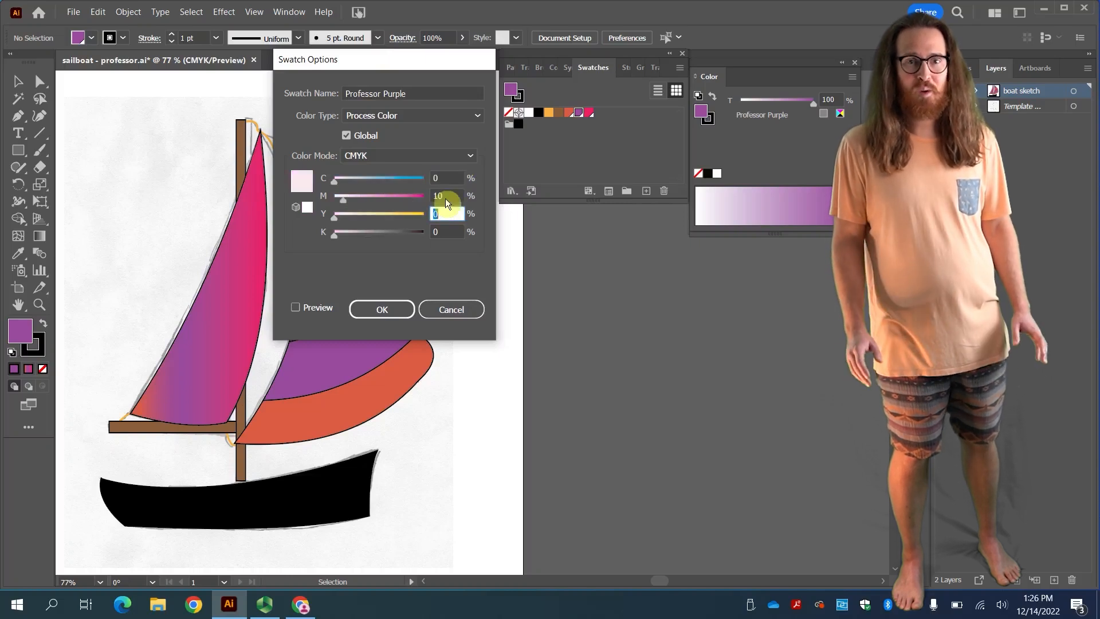
{"action": "type", "text": "100"}
{"action": "key", "text": "Tab"}
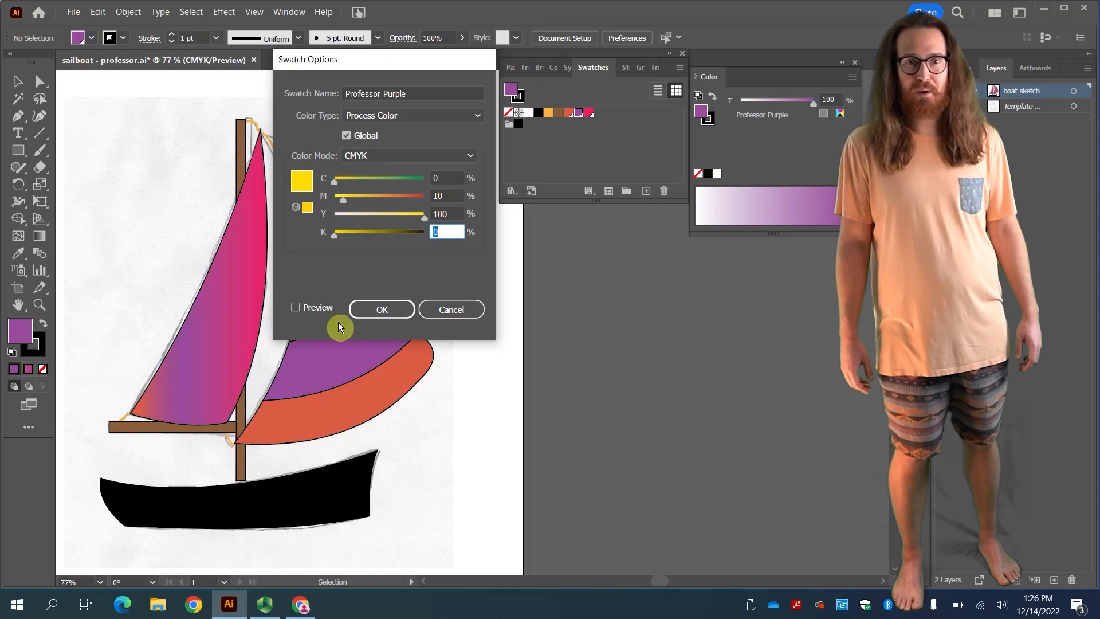
{"action": "left_click", "coordinate": [314, 308]}
{"action": "left_click", "coordinate": [314, 309]}
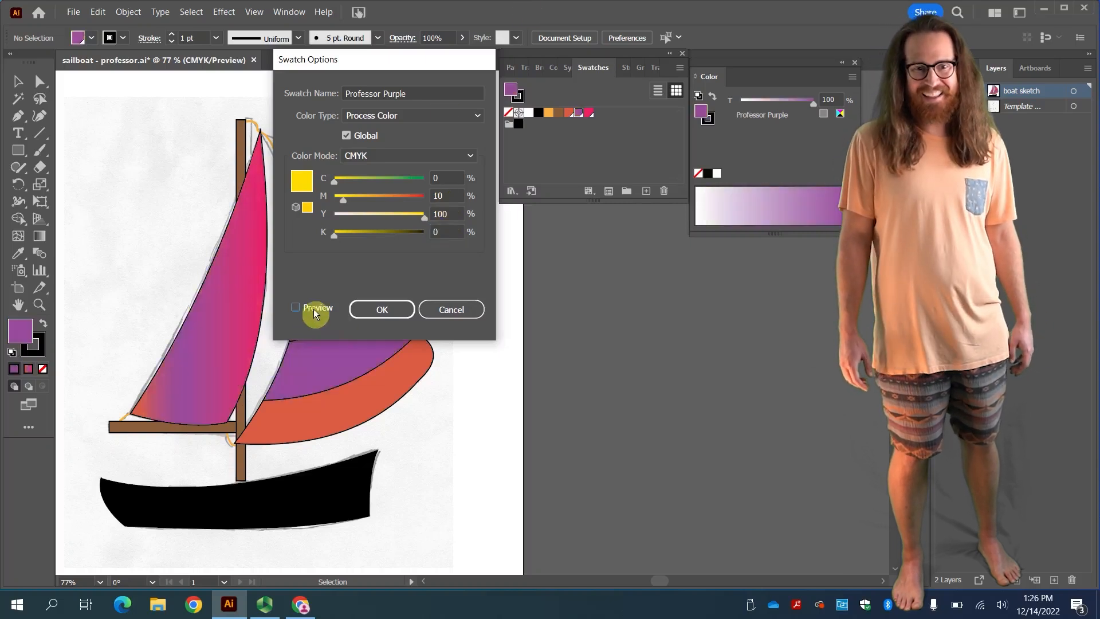
{"action": "left_click", "coordinate": [314, 308]}
{"action": "left_click", "coordinate": [313, 308]}
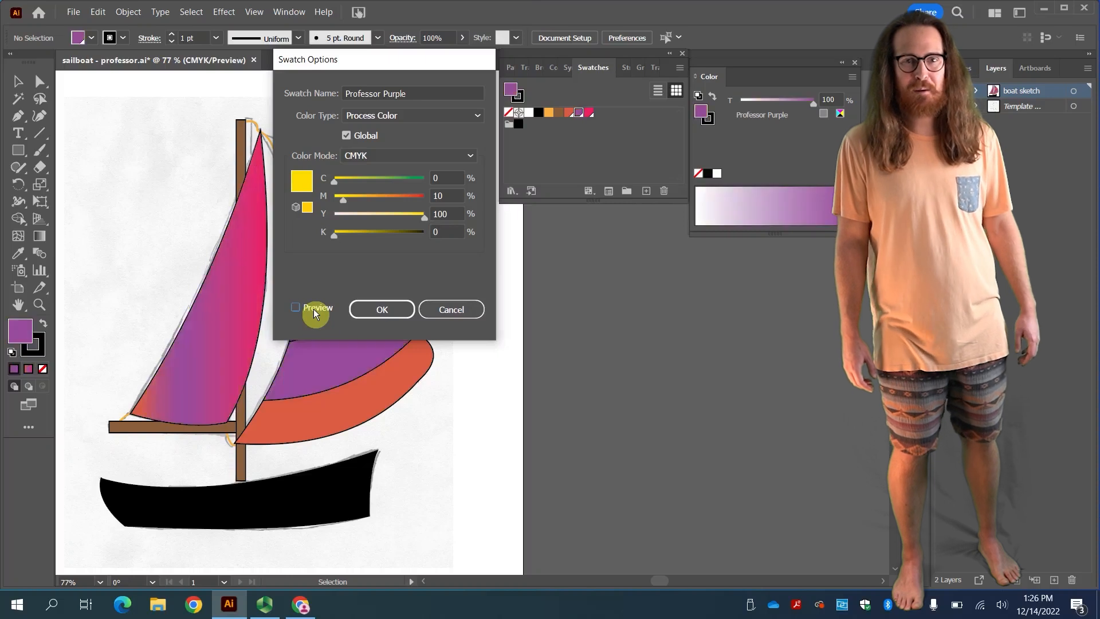
{"action": "left_click", "coordinate": [382, 309]}
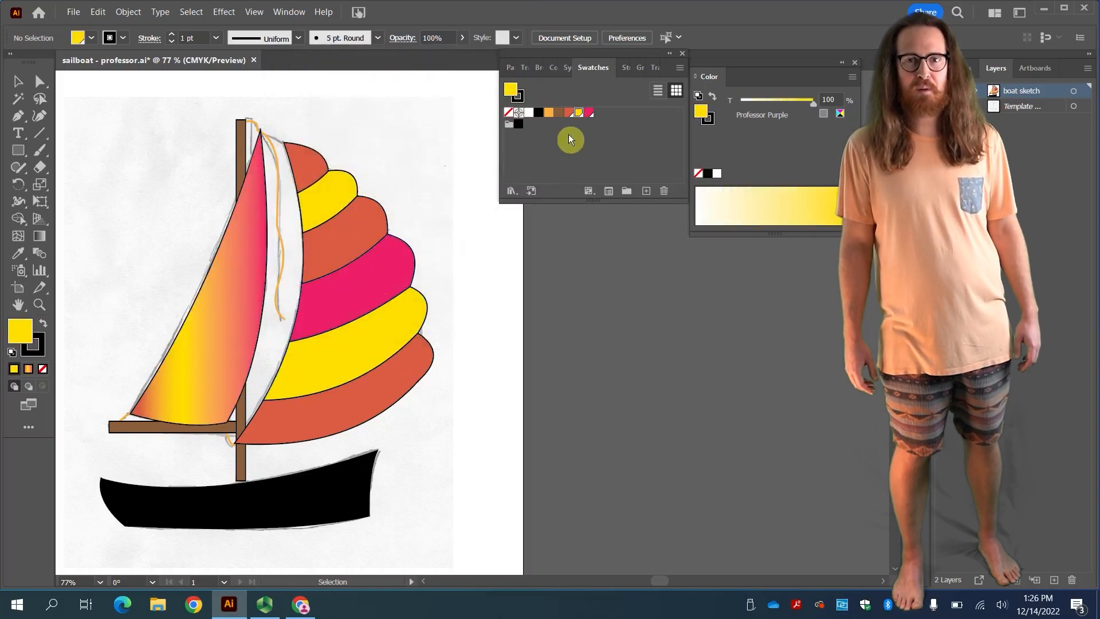
Redefine the global Professor Pink swatch with M 60 and Y 100 and apply it to the artwork.
{"action": "double_click", "coordinate": [587, 114]}
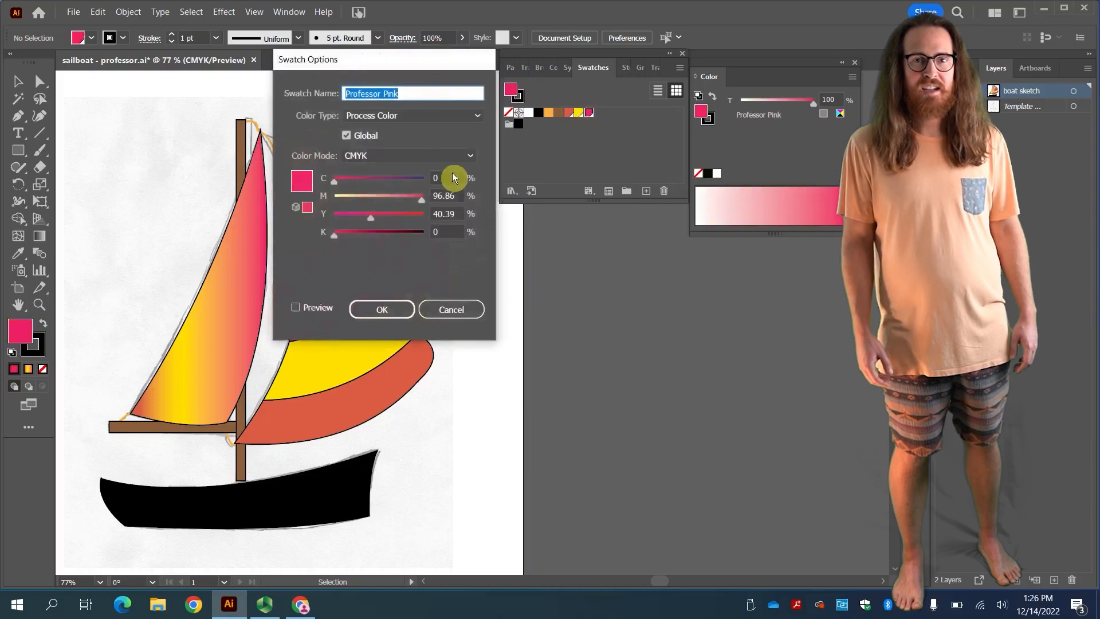
{"action": "left_click", "coordinate": [453, 177]}
{"action": "key", "text": "Tab"}
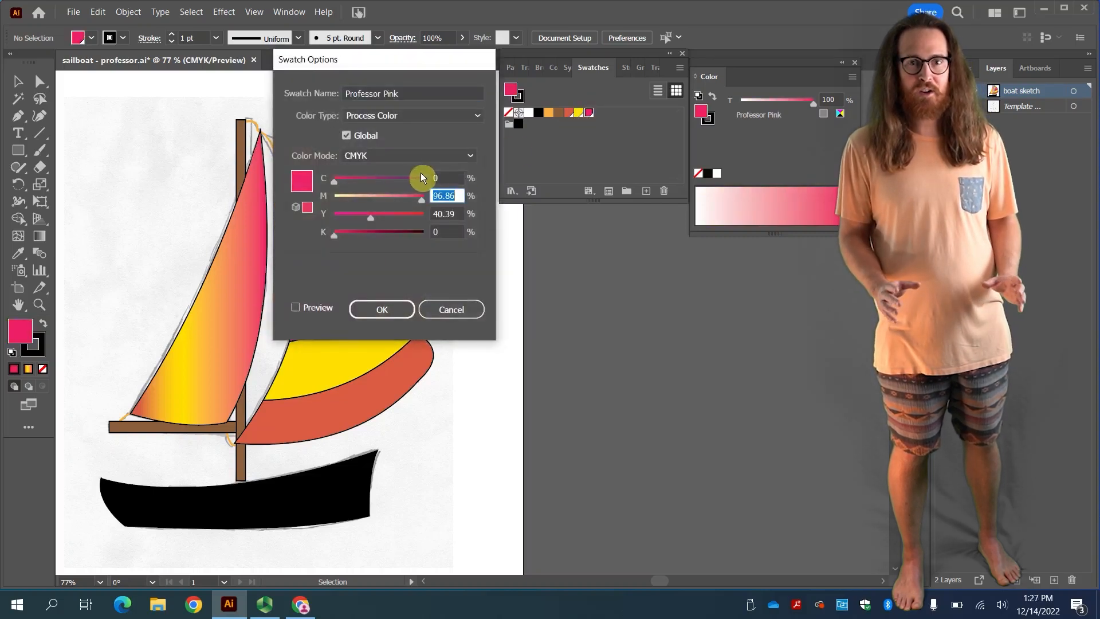
{"action": "type", "text": "60"}
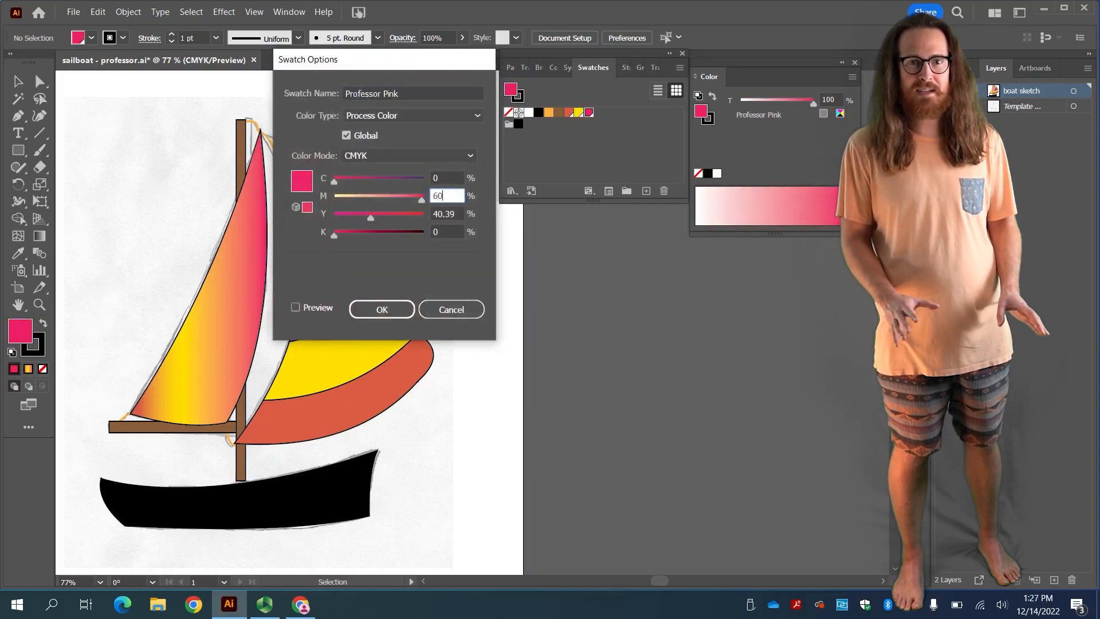
{"action": "key", "text": "Tab"}
{"action": "type", "text": "100"}
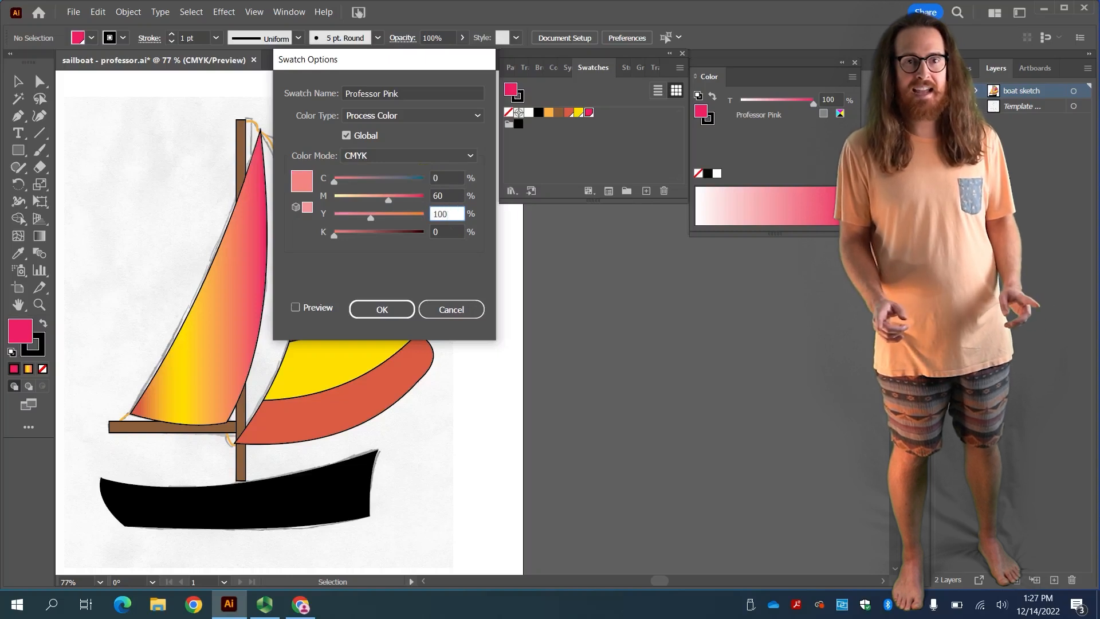
{"action": "key", "text": "Tab"}
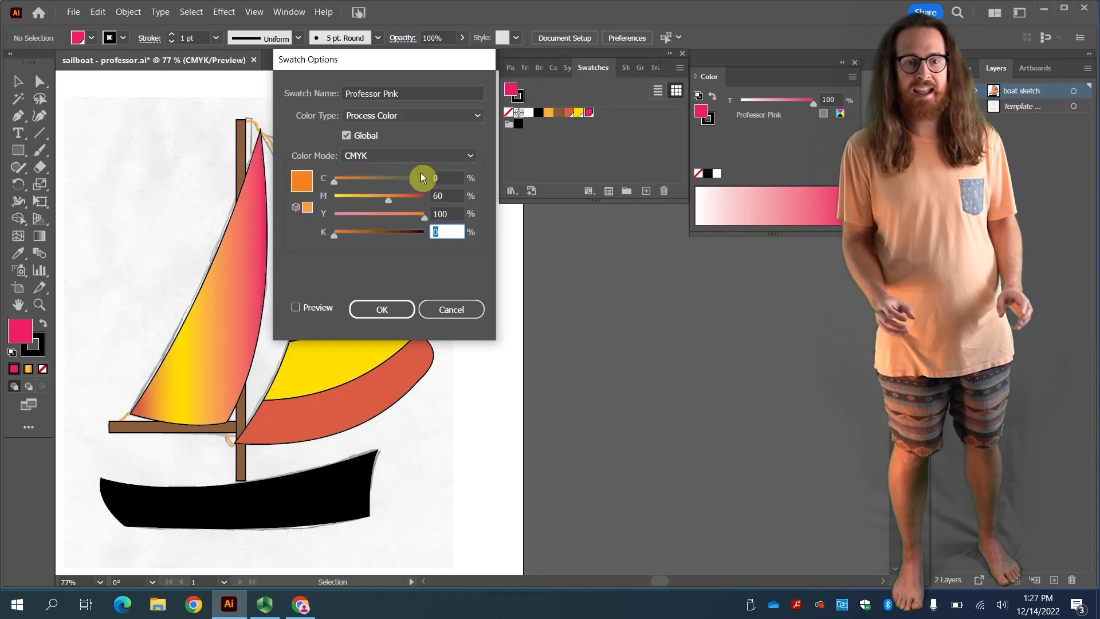
{"action": "left_click", "coordinate": [315, 307]}
{"action": "left_click", "coordinate": [315, 307]}
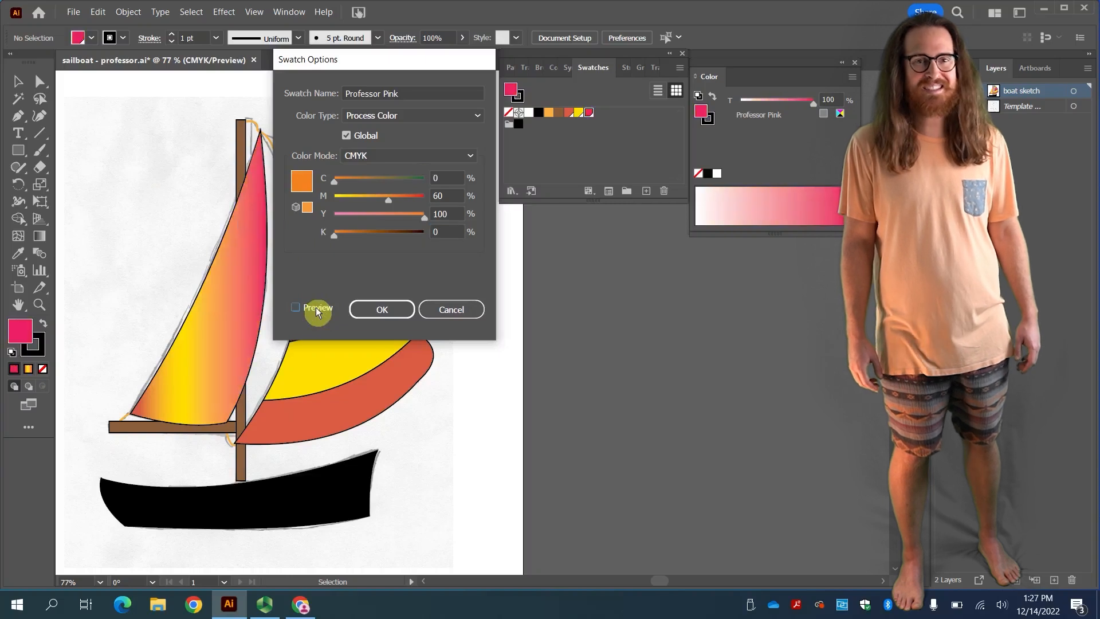
{"action": "left_click", "coordinate": [399, 313]}
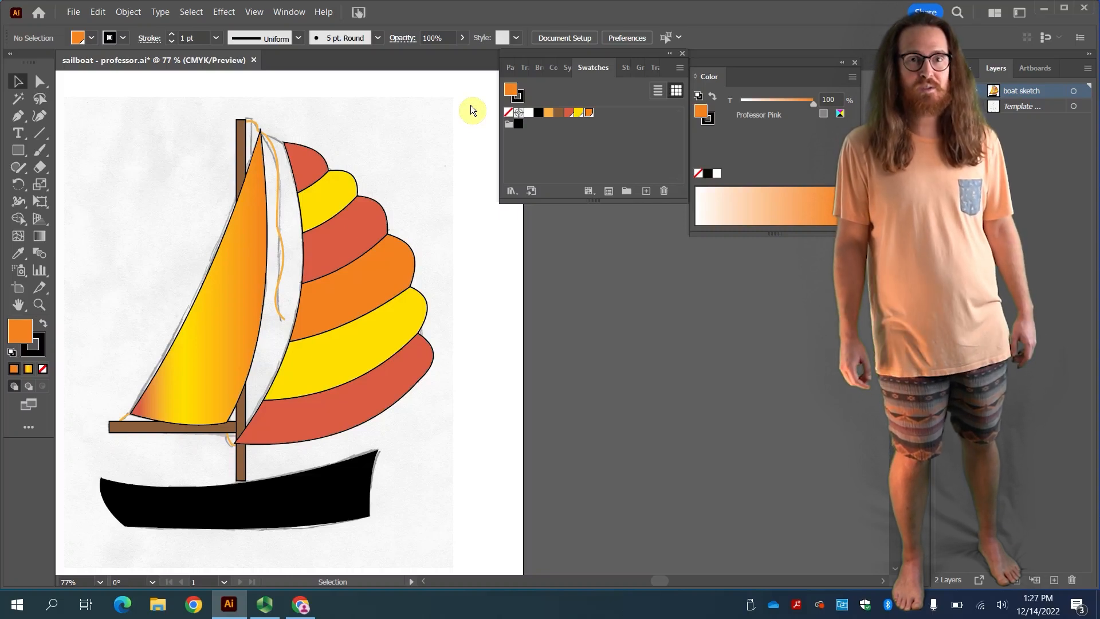
Move the triangular sail's outer gradient stops slightly inward and redraw its gradient diagonally from the lower-left area up toward the peak with the Gradient tool.
{"action": "left_click", "coordinate": [229, 249]}
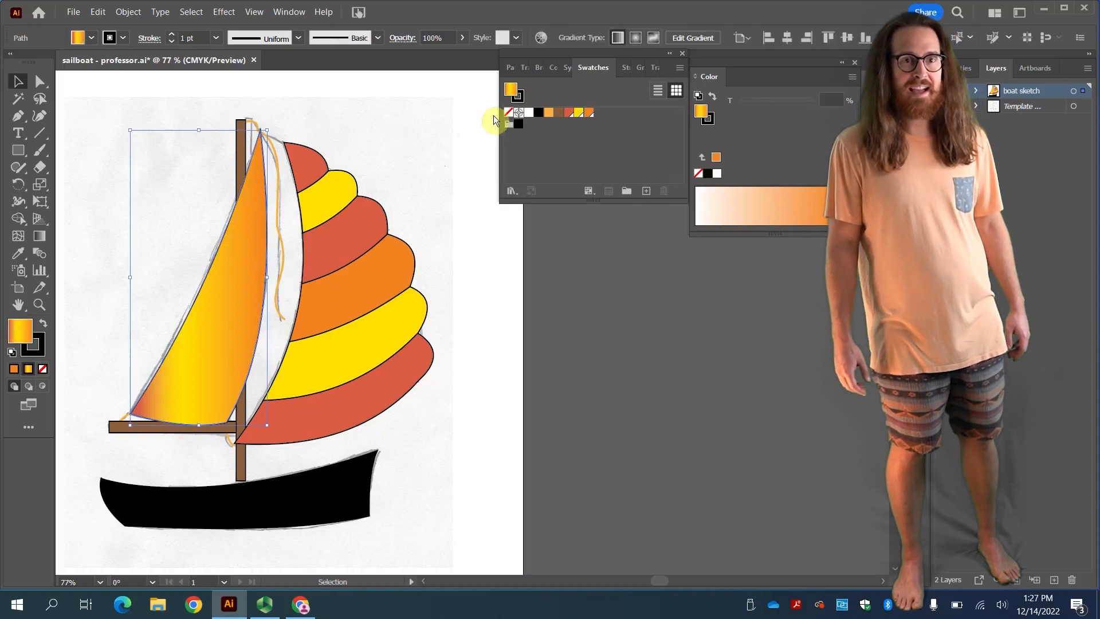
{"action": "left_click", "coordinate": [40, 233]}
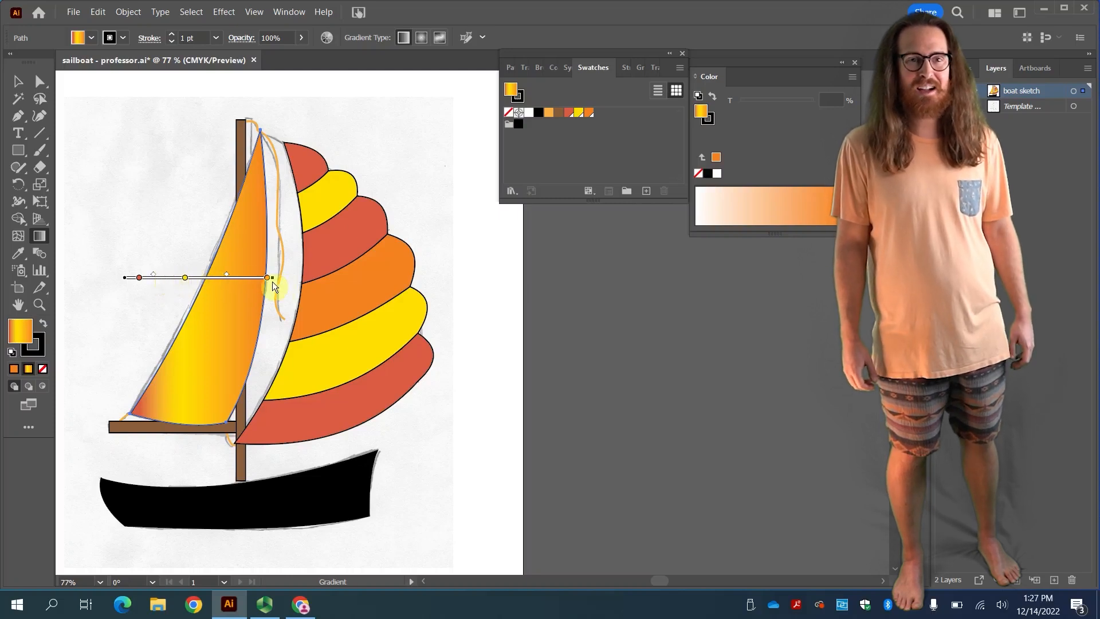
{"action": "left_click_drag", "start_coordinate": [268, 279], "coordinate": [250, 277]}
{"action": "left_click", "coordinate": [140, 278]}
{"action": "mouse_move", "coordinate": [140, 278]}
{"action": "left_mouse_down"}
{"action": "mouse_move", "coordinate": [211, 253]}
{"action": "mouse_move", "coordinate": [224, 207]}
{"action": "mouse_move", "coordinate": [187, 371]}
{"action": "mouse_move", "coordinate": [264, 234]}
{"action": "mouse_move", "coordinate": [206, 220]}
{"action": "mouse_move", "coordinate": [220, 218]}
{"action": "mouse_move", "coordinate": [201, 240]}
{"action": "mouse_move", "coordinate": [216, 225]}
{"action": "mouse_move", "coordinate": [229, 244]}
{"action": "mouse_move", "coordinate": [204, 226]}
{"action": "mouse_move", "coordinate": [240, 305]}
{"action": "mouse_move", "coordinate": [208, 321]}
{"action": "mouse_move", "coordinate": [208, 332]}
{"action": "mouse_move", "coordinate": [219, 329]}
{"action": "left_mouse_up"}
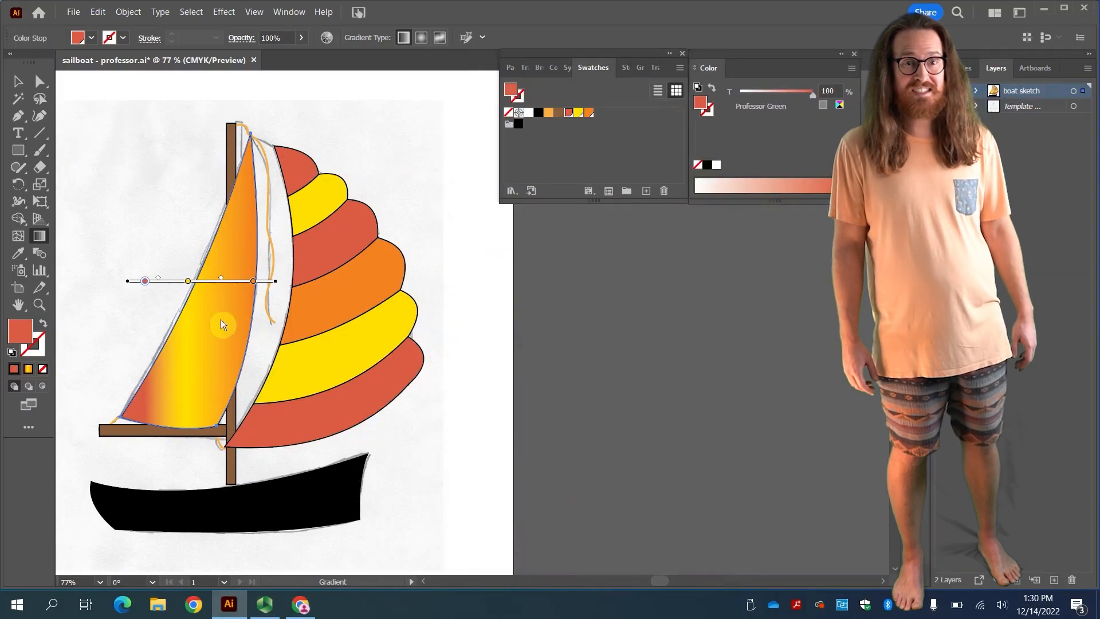
{"action": "mouse_move", "coordinate": [173, 403]}
{"action": "left_mouse_down"}
{"action": "mouse_move", "coordinate": [243, 194]}
{"action": "mouse_move", "coordinate": [236, 226]}
{"action": "mouse_move", "coordinate": [239, 212]}
{"action": "mouse_move", "coordinate": [197, 210]}
{"action": "mouse_move", "coordinate": [236, 210]}
{"action": "mouse_move", "coordinate": [222, 212]}
{"action": "mouse_move", "coordinate": [240, 236]}
{"action": "left_mouse_up"}
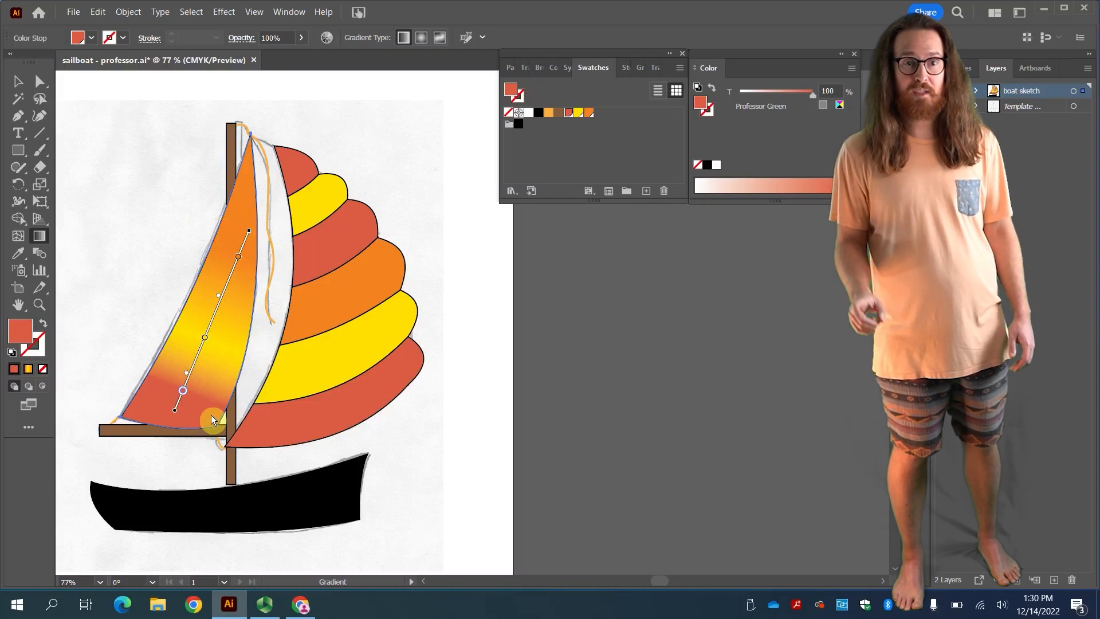
Redirect the triangular sail's gradient almost horizontally across its width, shift it slightly toward the sail's curved inner edge, and save the document.
{"action": "left_click_drag", "start_coordinate": [211, 415], "coordinate": [144, 406]}
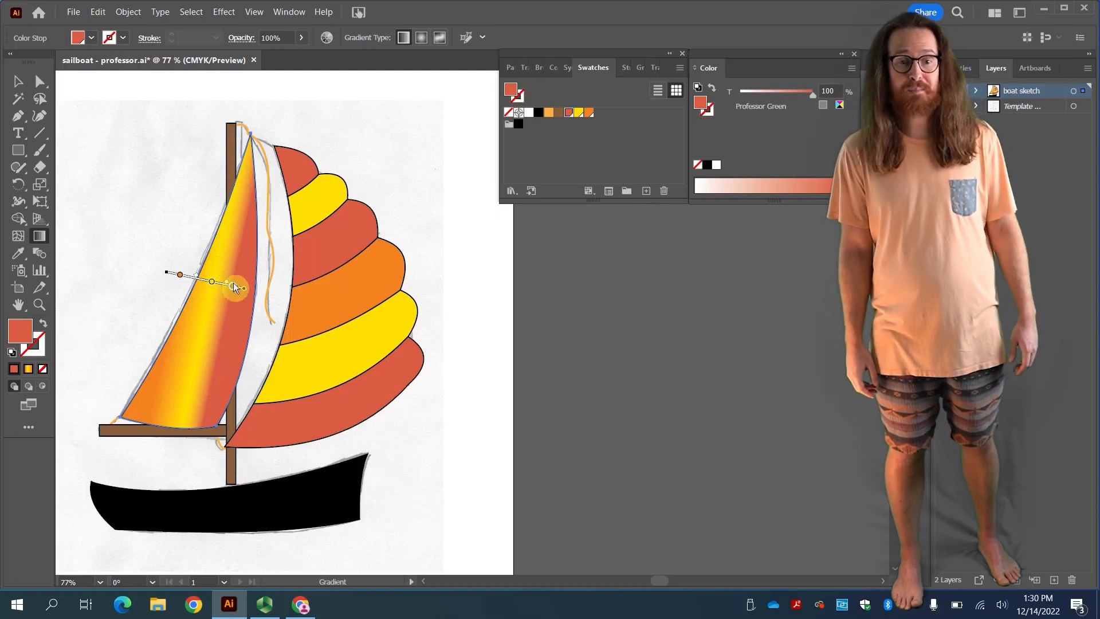
{"action": "mouse_move", "coordinate": [236, 288]}
{"action": "left_mouse_down"}
{"action": "mouse_move", "coordinate": [260, 292]}
{"action": "mouse_move", "coordinate": [246, 291]}
{"action": "left_mouse_up"}
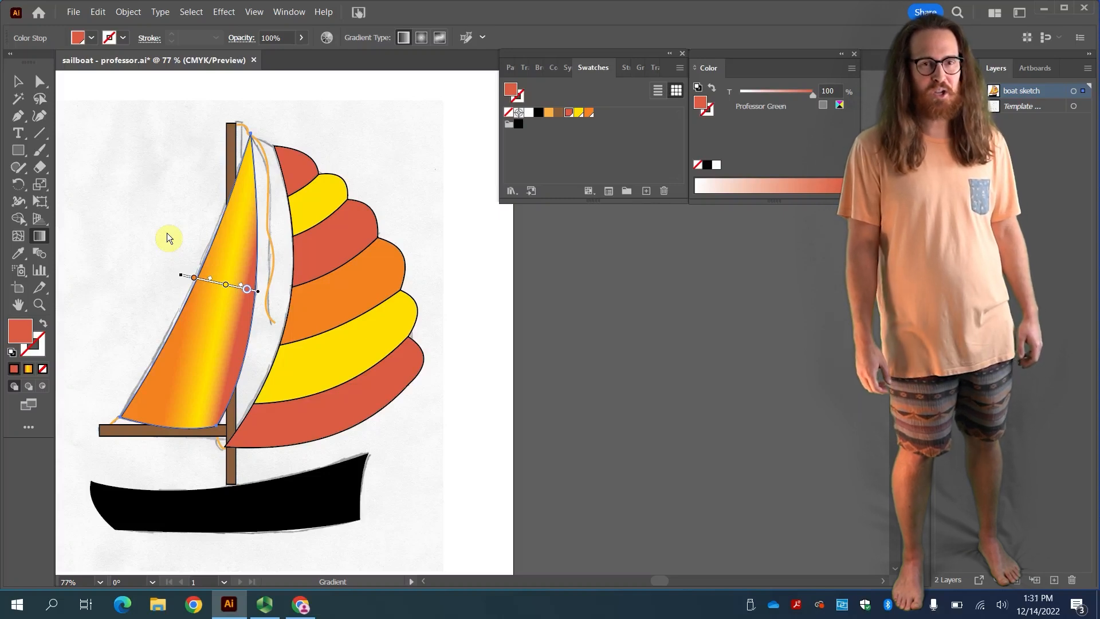
{"action": "left_click", "coordinate": [73, 12]}
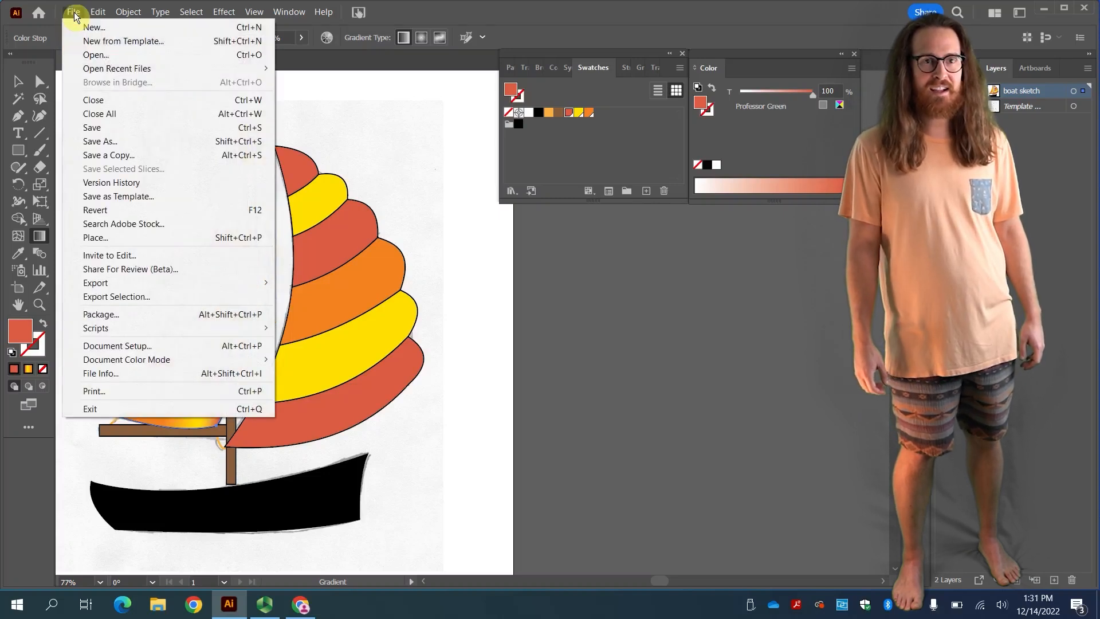
{"action": "left_click", "coordinate": [93, 127]}
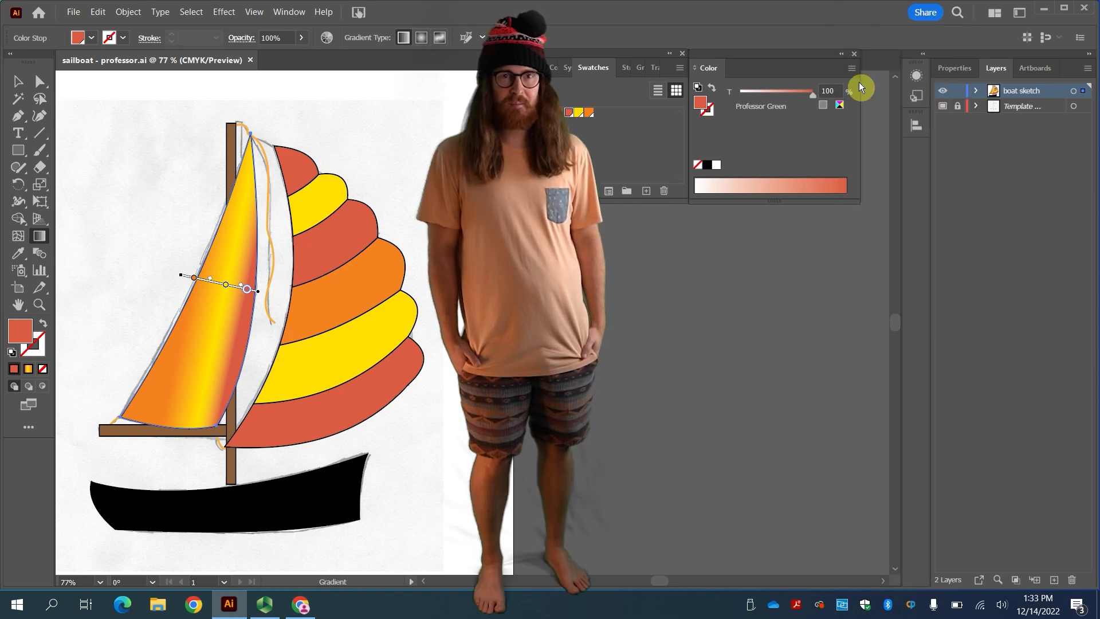
Expand the boat sketch and template layers and select individual sail and rope paths to see which artwork each entry represents.
{"action": "left_click", "coordinate": [976, 91]}
{"action": "left_click", "coordinate": [976, 317]}
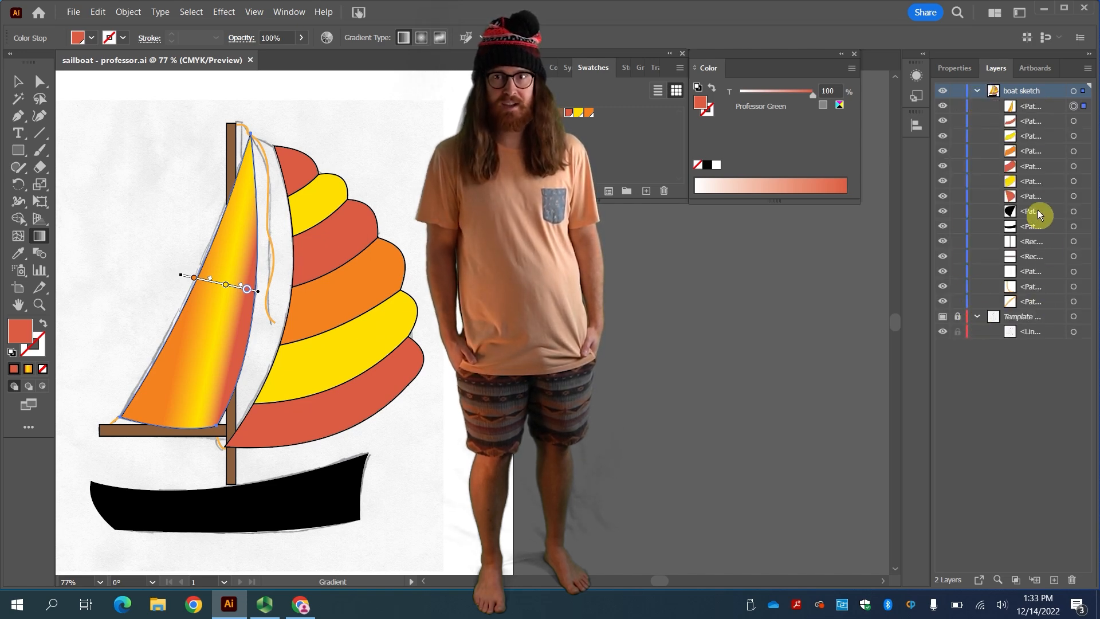
{"action": "left_click", "coordinate": [980, 91]}
{"action": "left_click", "coordinate": [978, 91]}
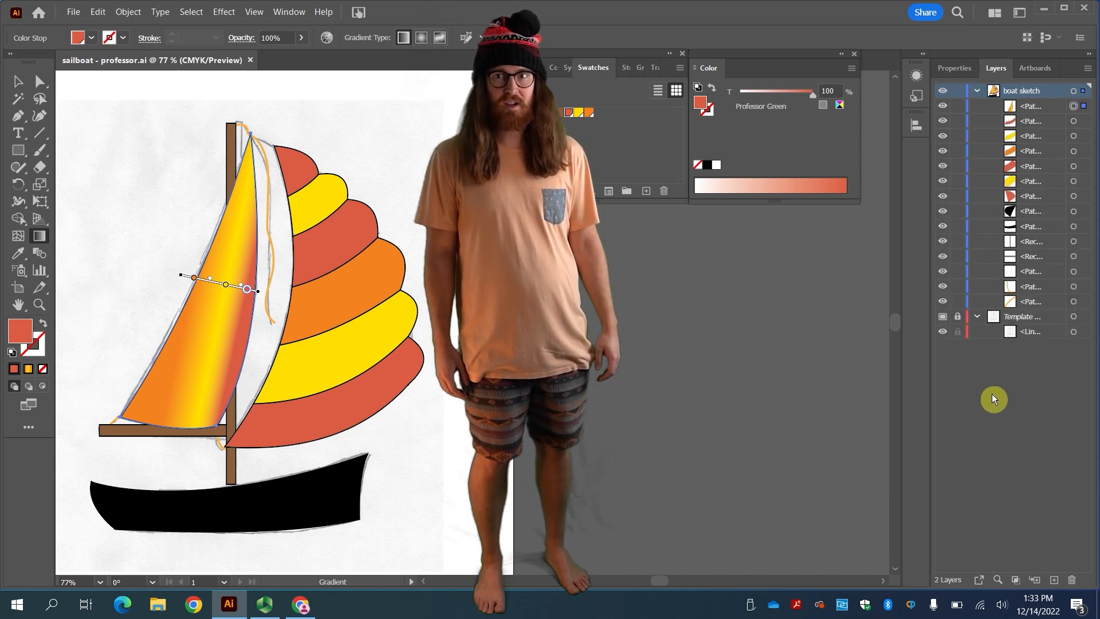
{"action": "left_click", "coordinate": [1073, 211]}
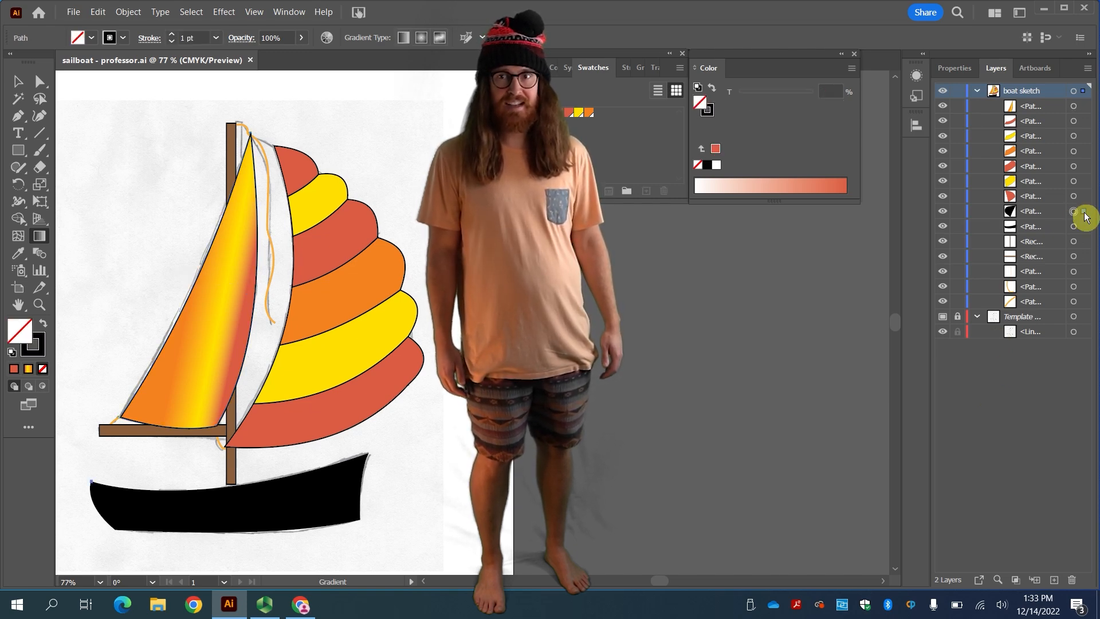
{"action": "left_click", "coordinate": [1083, 181]}
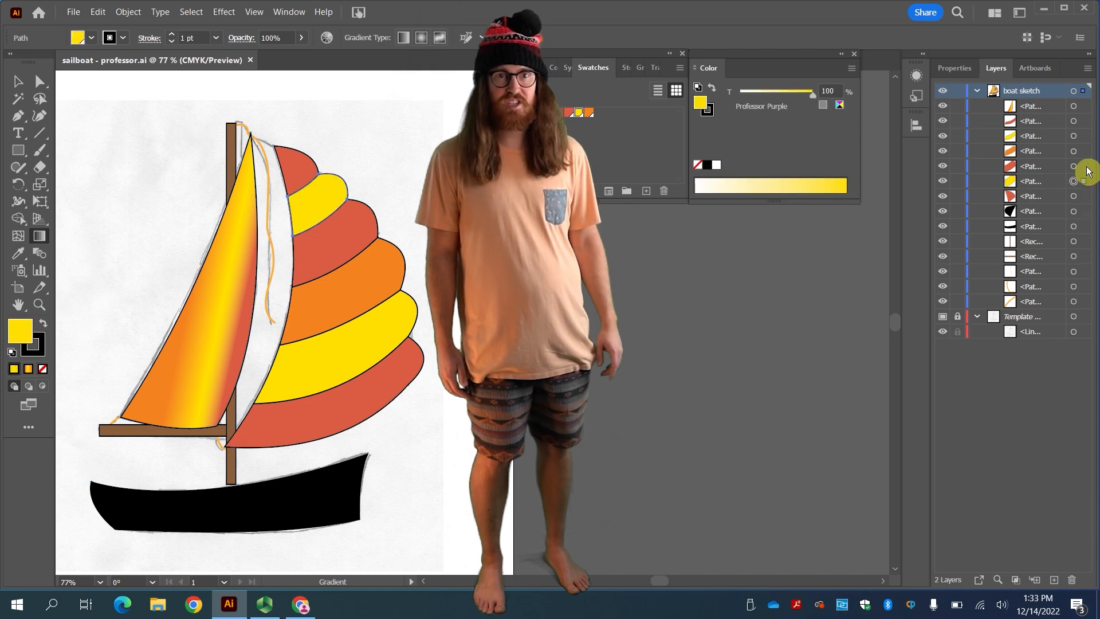
{"action": "left_click", "coordinate": [1073, 121]}
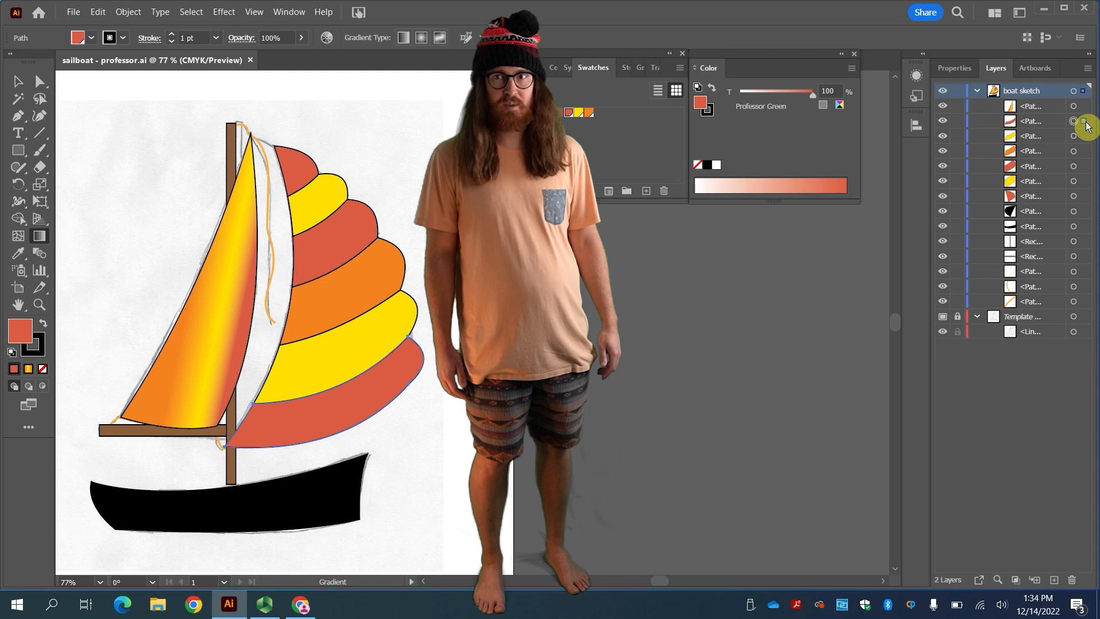
Group all of the sailboat artwork on the boat sketch layer and name the group Sailboat.
{"action": "left_click", "coordinate": [191, 16]}
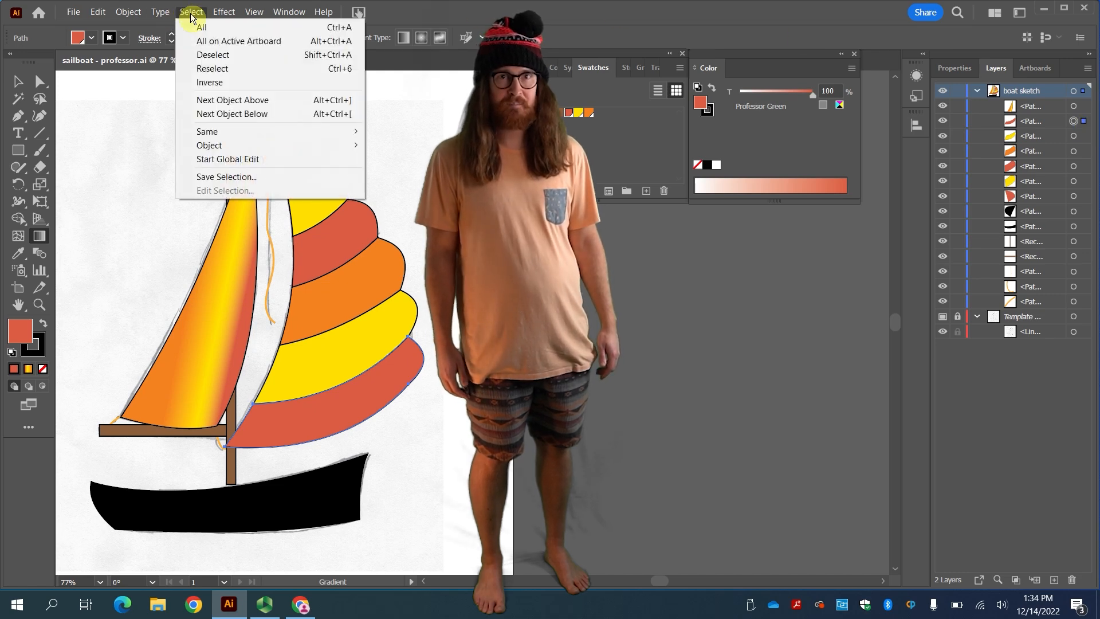
{"action": "left_click", "coordinate": [200, 27]}
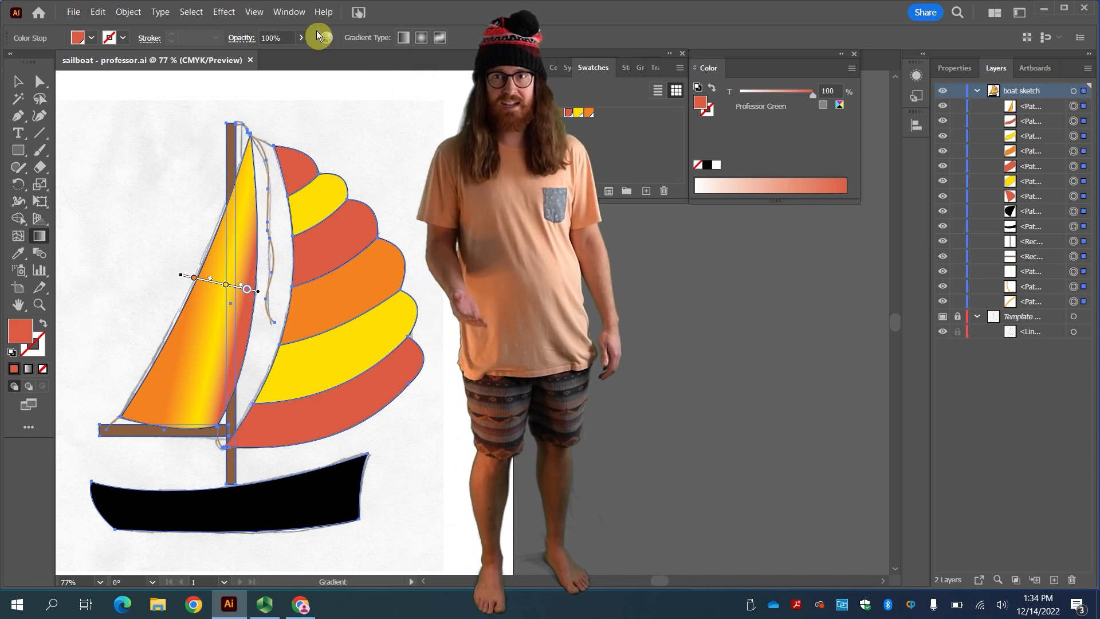
{"action": "left_click", "coordinate": [129, 13]}
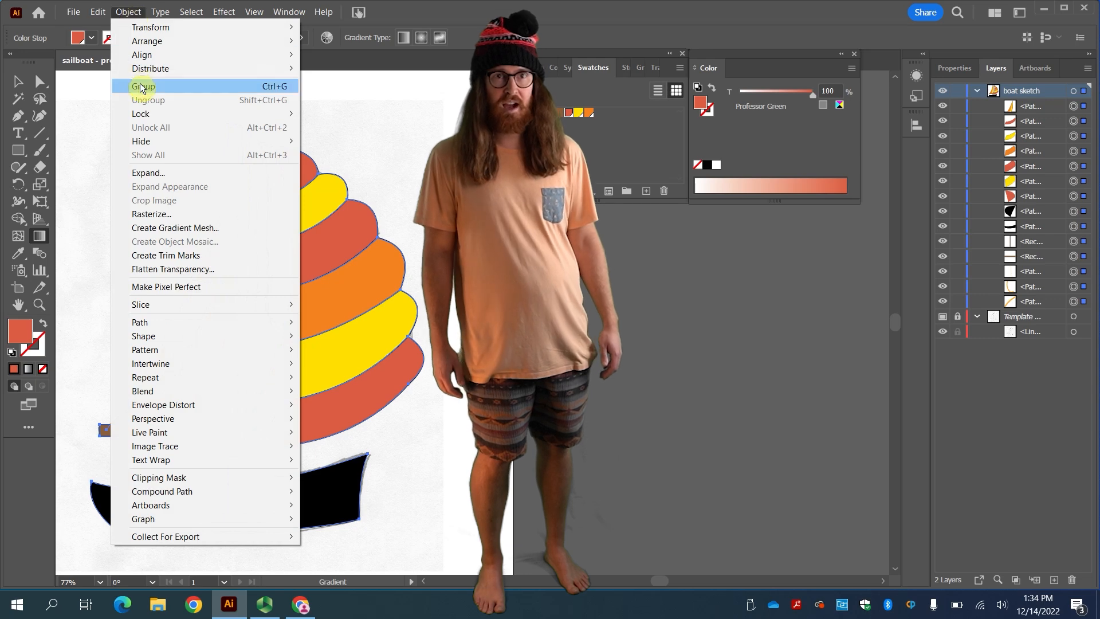
{"action": "left_click", "coordinate": [142, 87]}
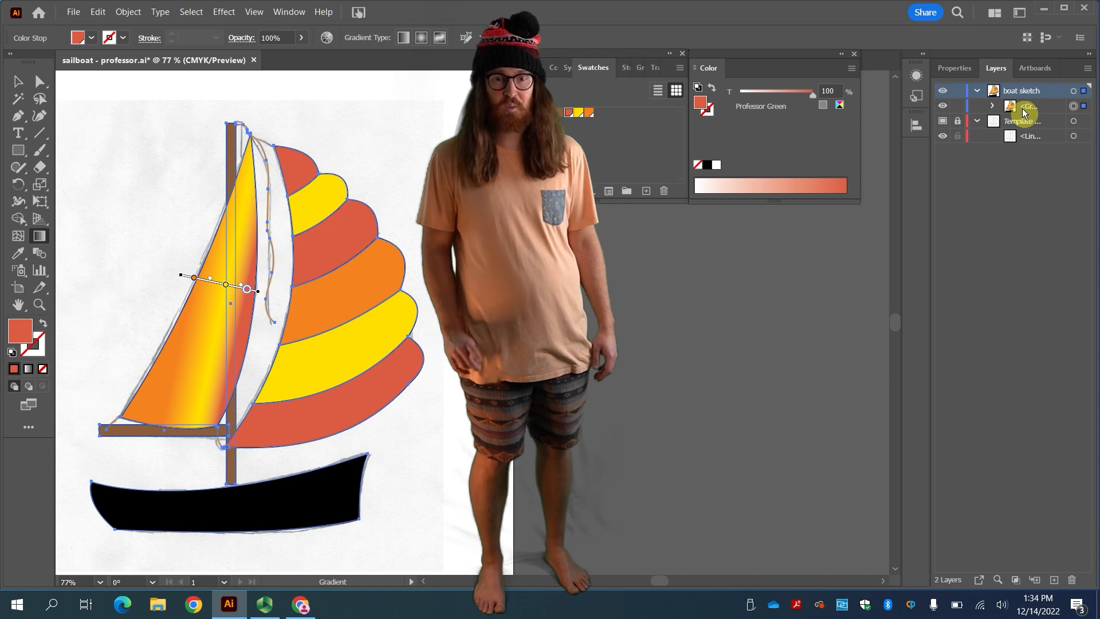
{"action": "left_click", "coordinate": [1022, 108]}
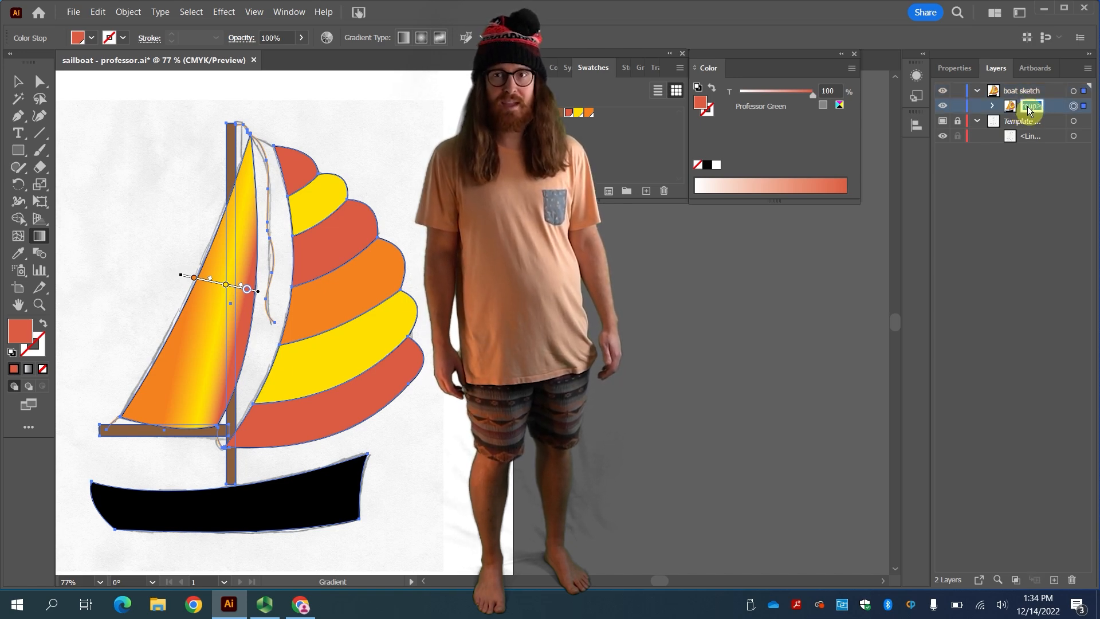
{"action": "type", "text": "Sail"}
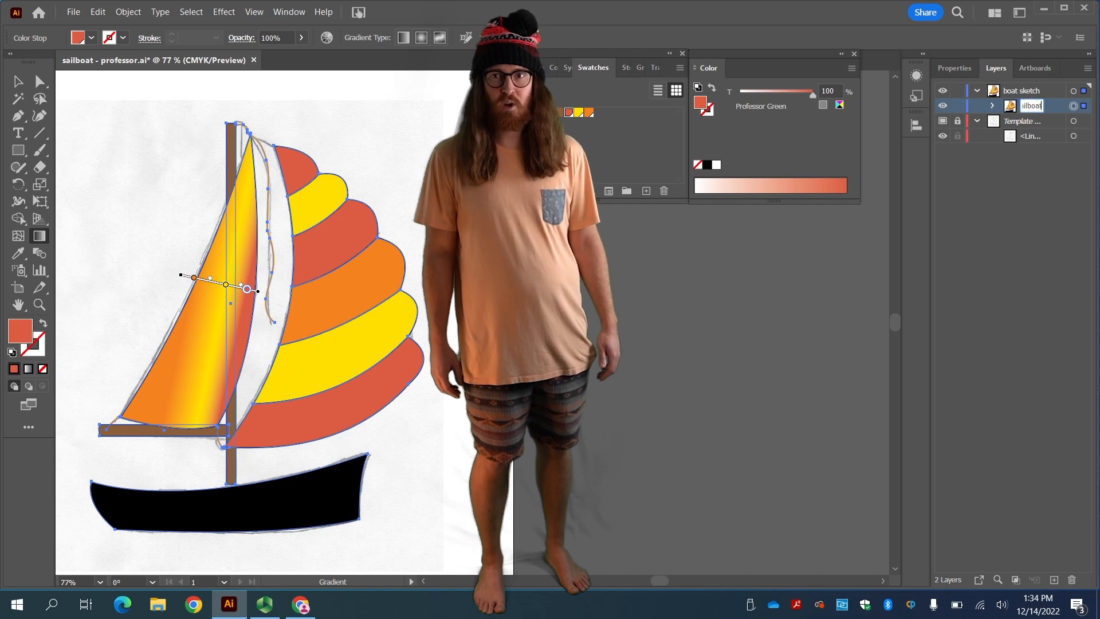
{"action": "type", "text": "boat"}
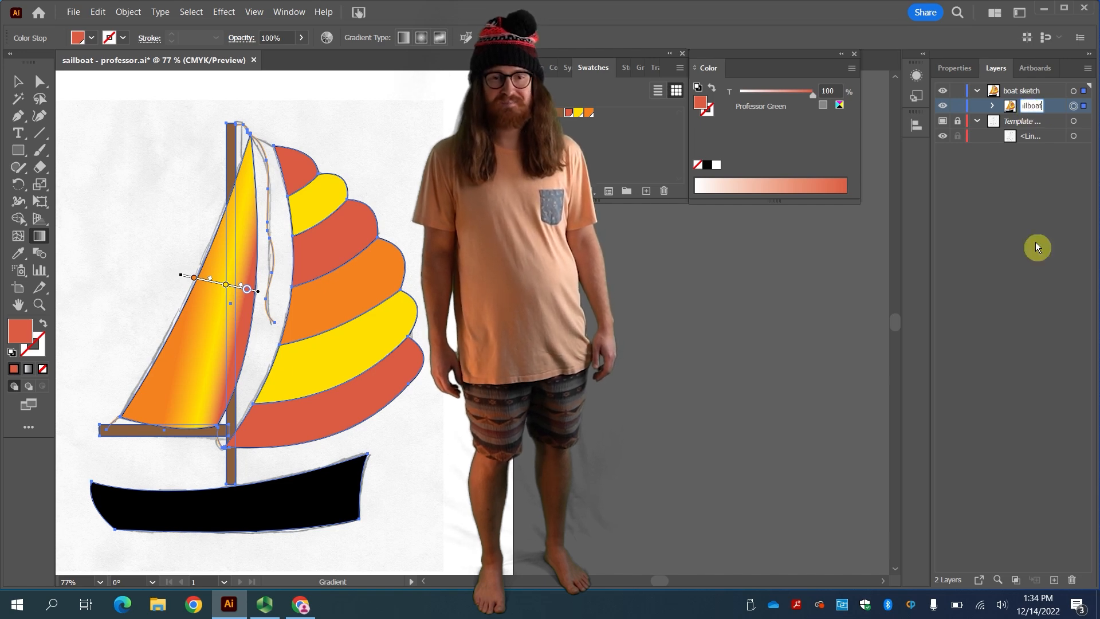
{"action": "left_click", "coordinate": [997, 229]}
Close the floating Swatches and Color panels and copy the Sailboat group.
{"action": "left_click", "coordinate": [682, 53]}
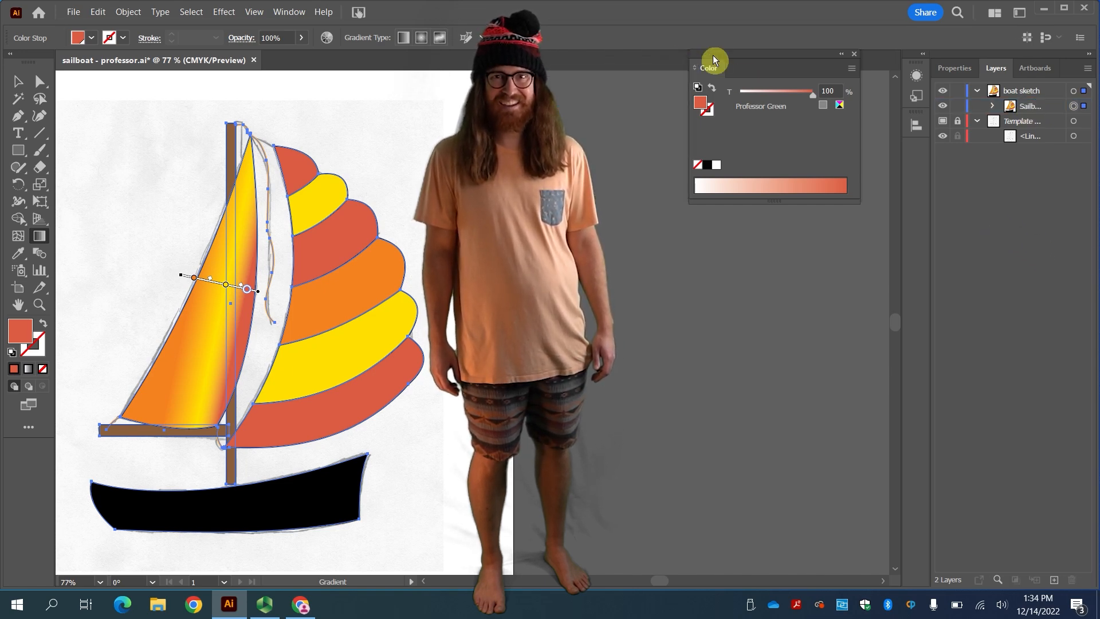
{"action": "left_click", "coordinate": [853, 53]}
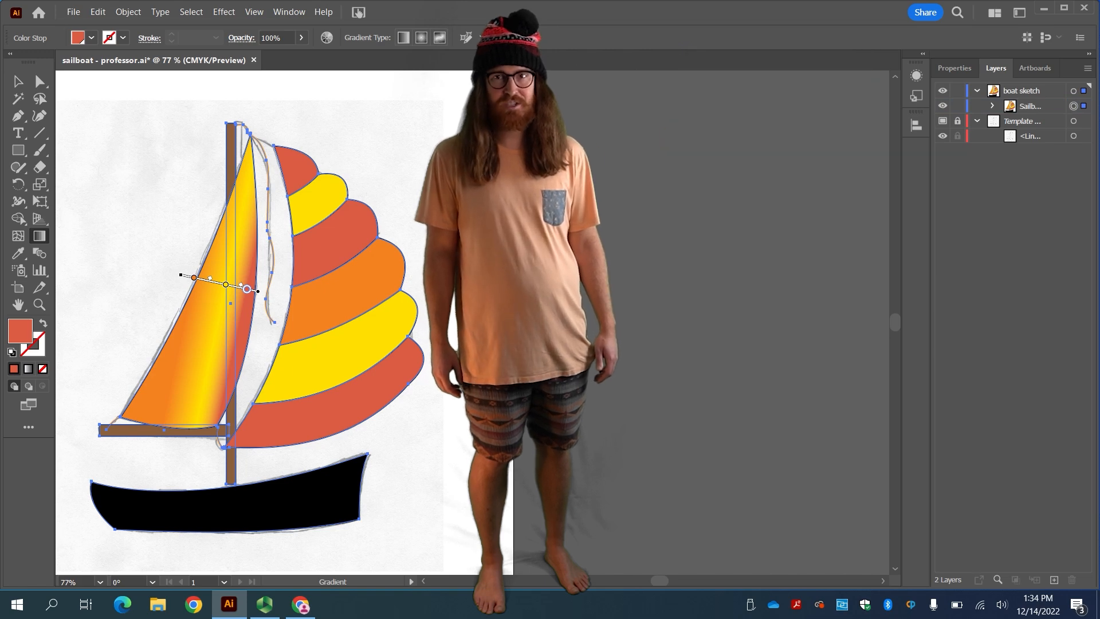
{"action": "key", "text": "ctrl+0"}
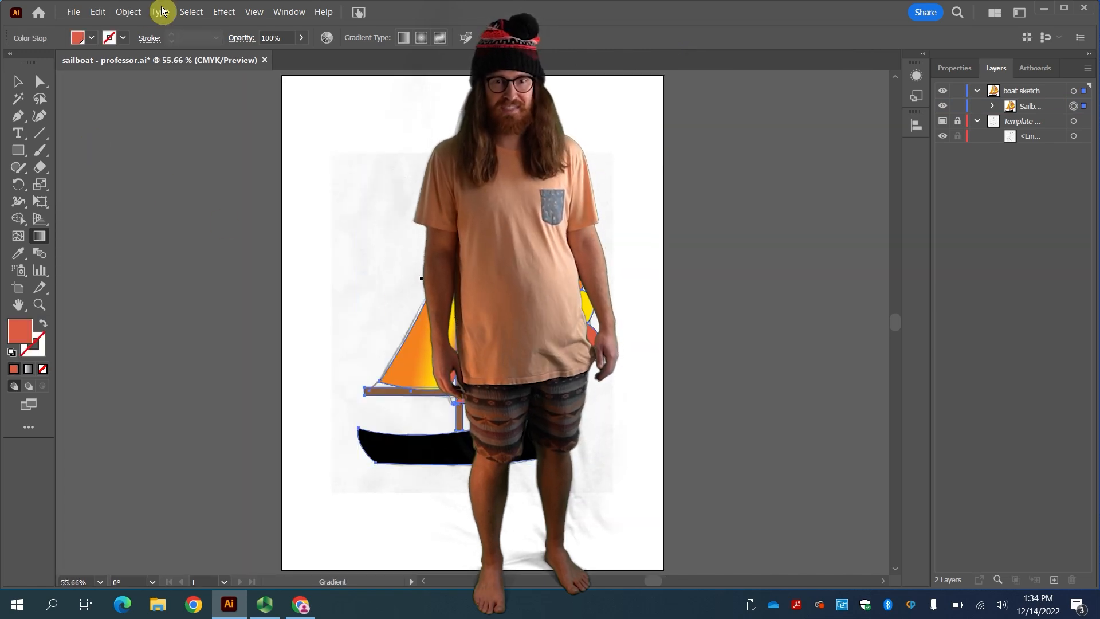
{"action": "left_click", "coordinate": [98, 11]}
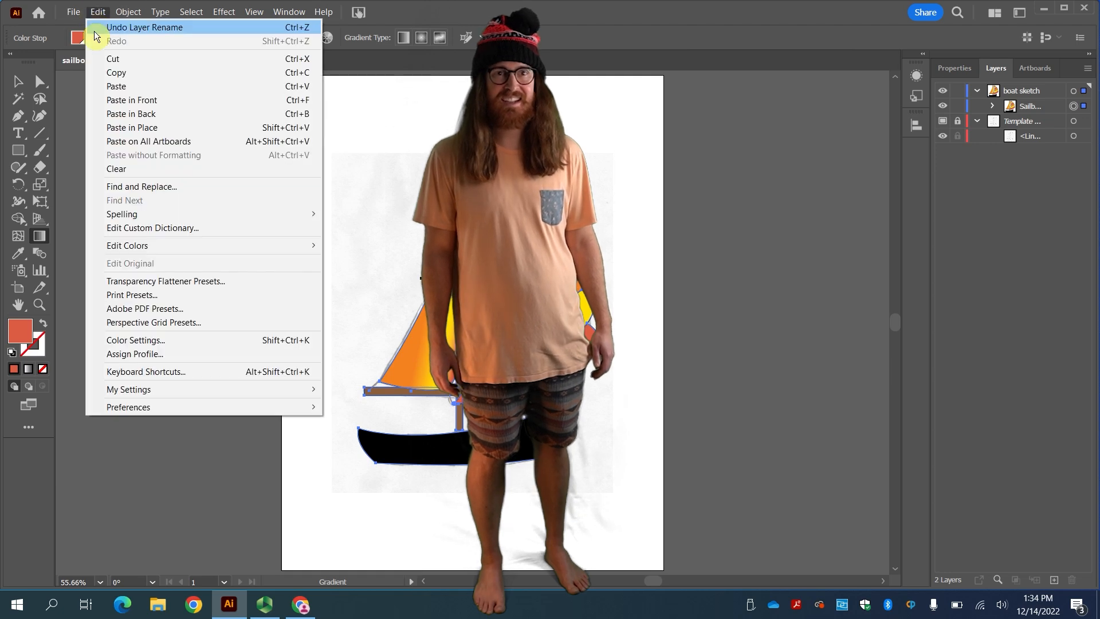
{"action": "left_click", "coordinate": [113, 76]}
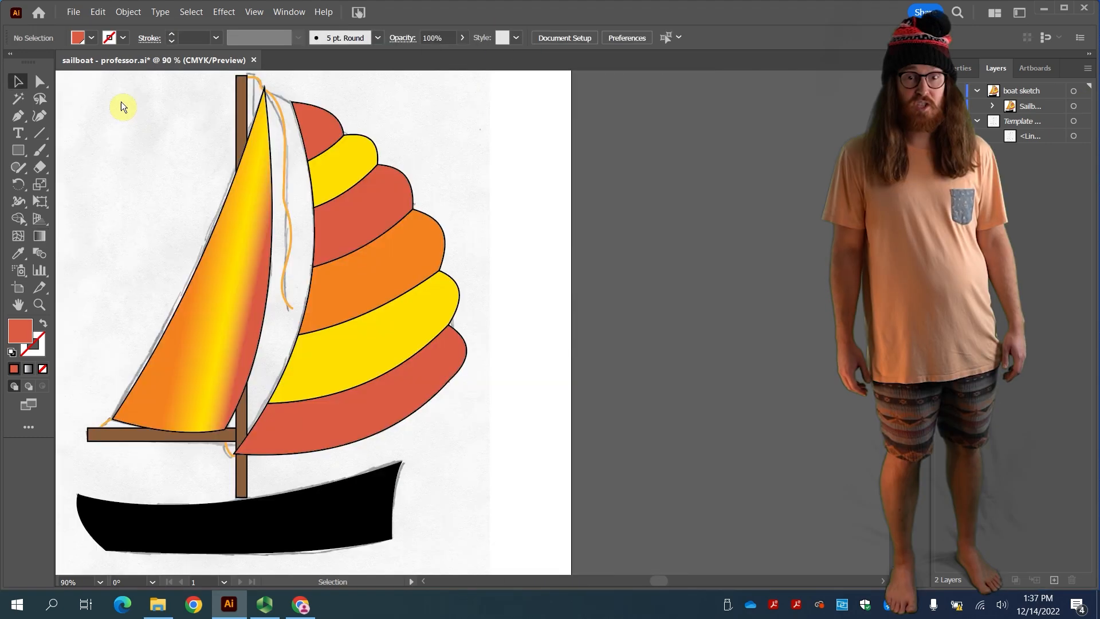
Open poster.ai from the Regatta folder.
{"action": "left_click", "coordinate": [74, 12]}
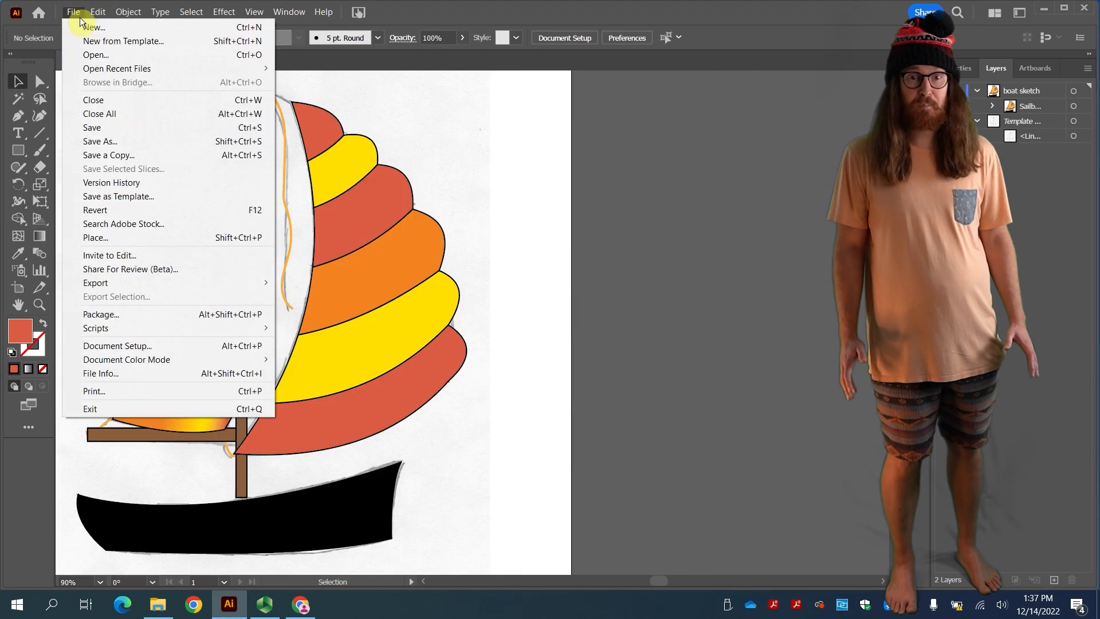
{"action": "left_click", "coordinate": [91, 55]}
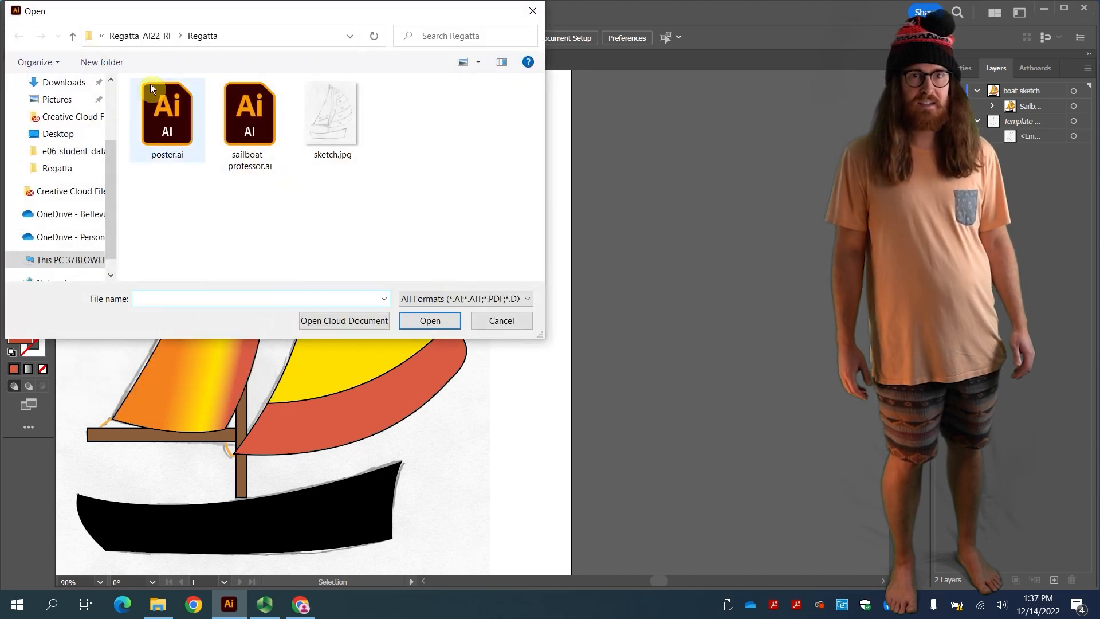
{"action": "left_click", "coordinate": [161, 108]}
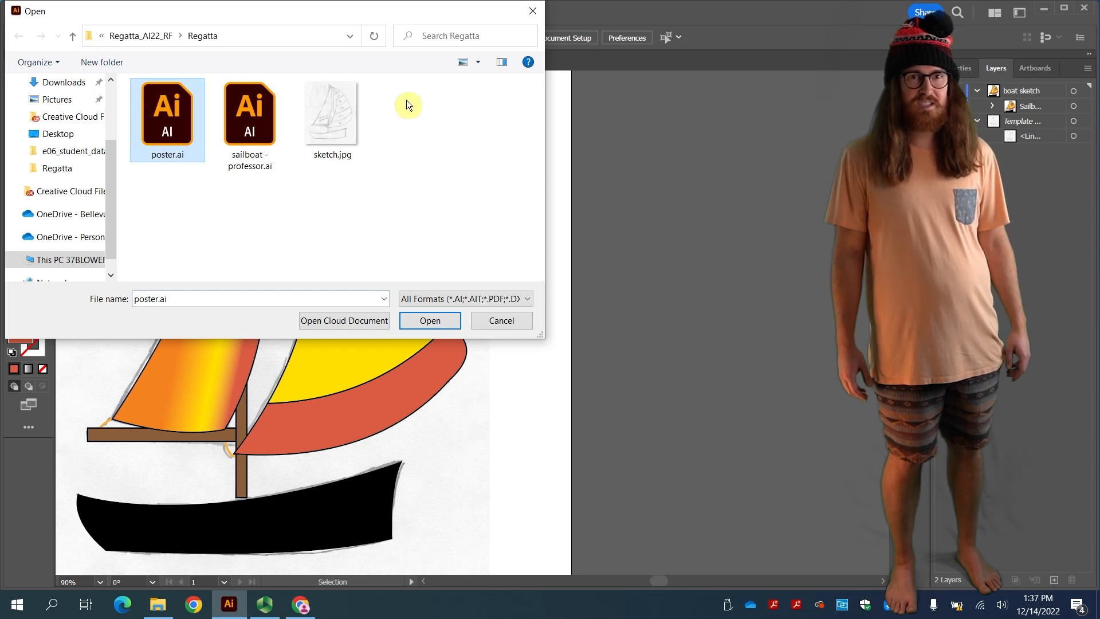
{"action": "left_click", "coordinate": [430, 320]}
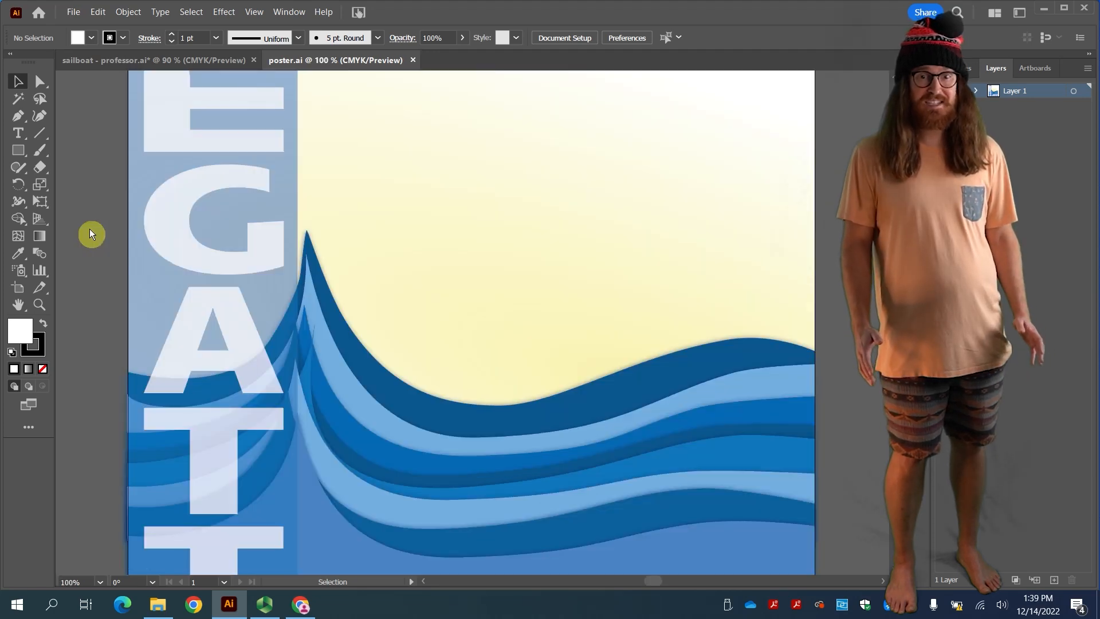
Paste the copied Sailboat group onto the poster with the whole artboard in view.
{"action": "key", "text": "ctrl+0"}
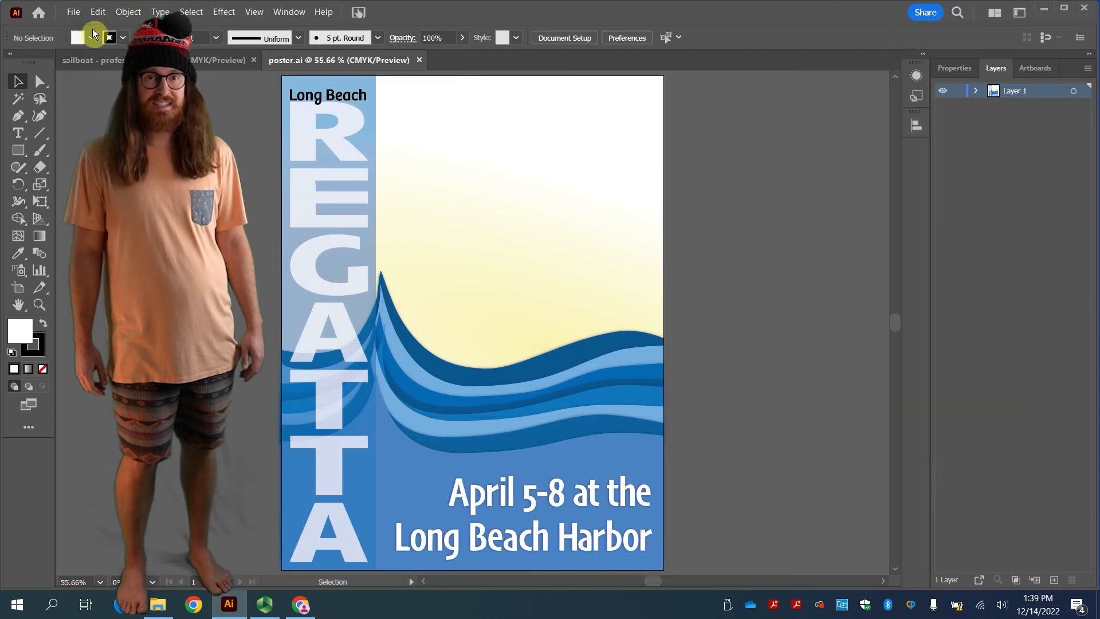
{"action": "left_click", "coordinate": [74, 11]}
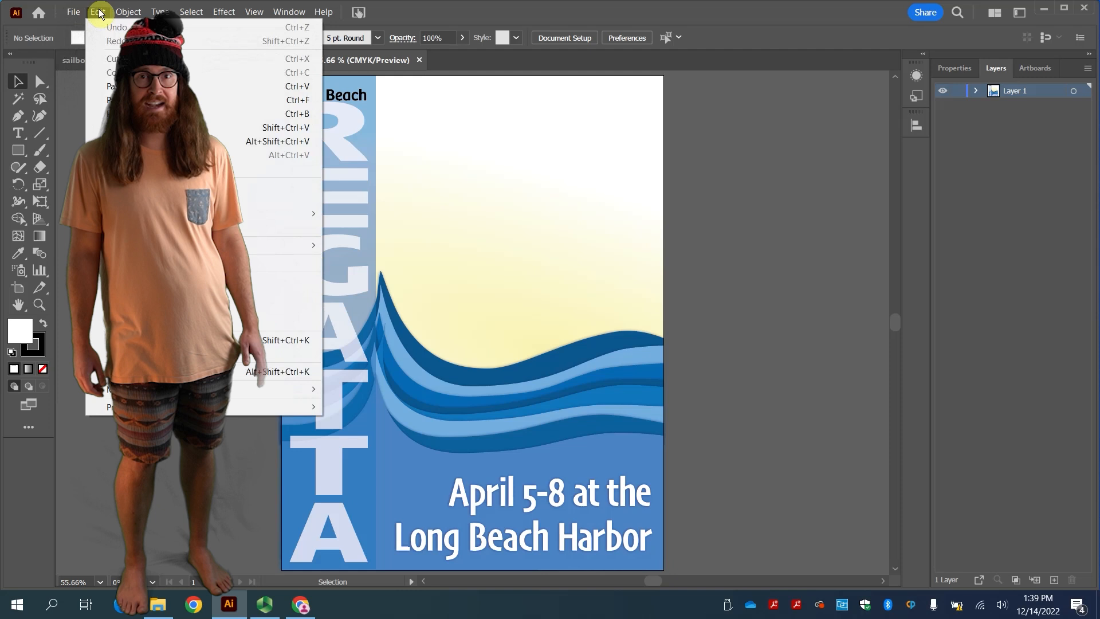
{"action": "mouse_move", "coordinate": [98, 12]}
{"action": "left_click", "coordinate": [131, 85]}
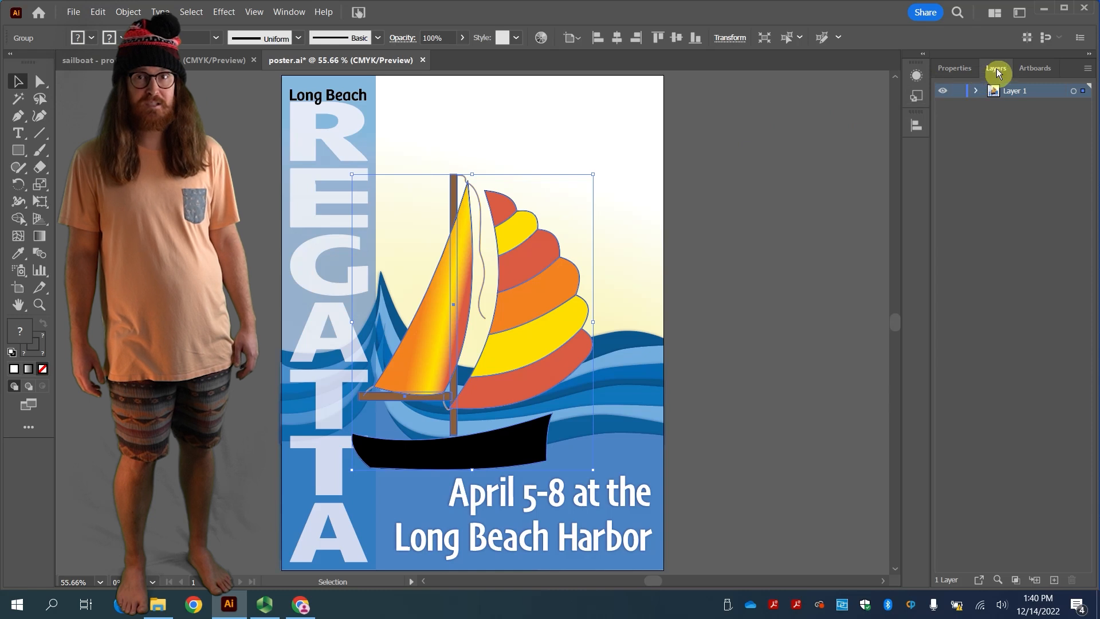
Float the Layers panel beside the poster, expand Layer 1, and enlarge the panel to list all of its objects.
{"action": "left_click_drag", "start_coordinate": [997, 68], "coordinate": [722, 79]}
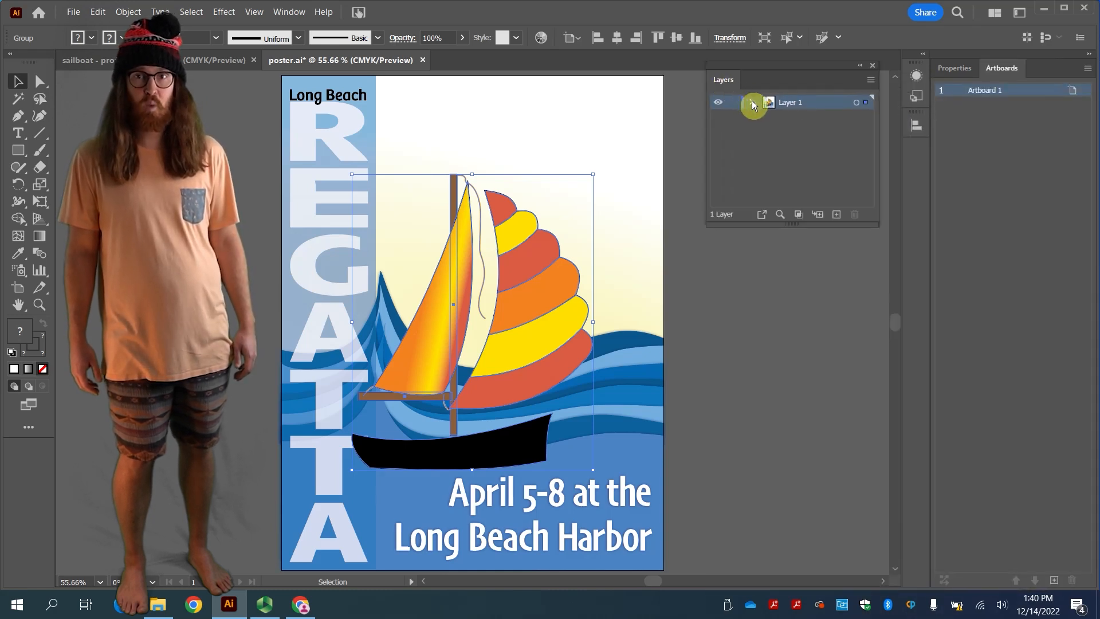
{"action": "left_click", "coordinate": [752, 102]}
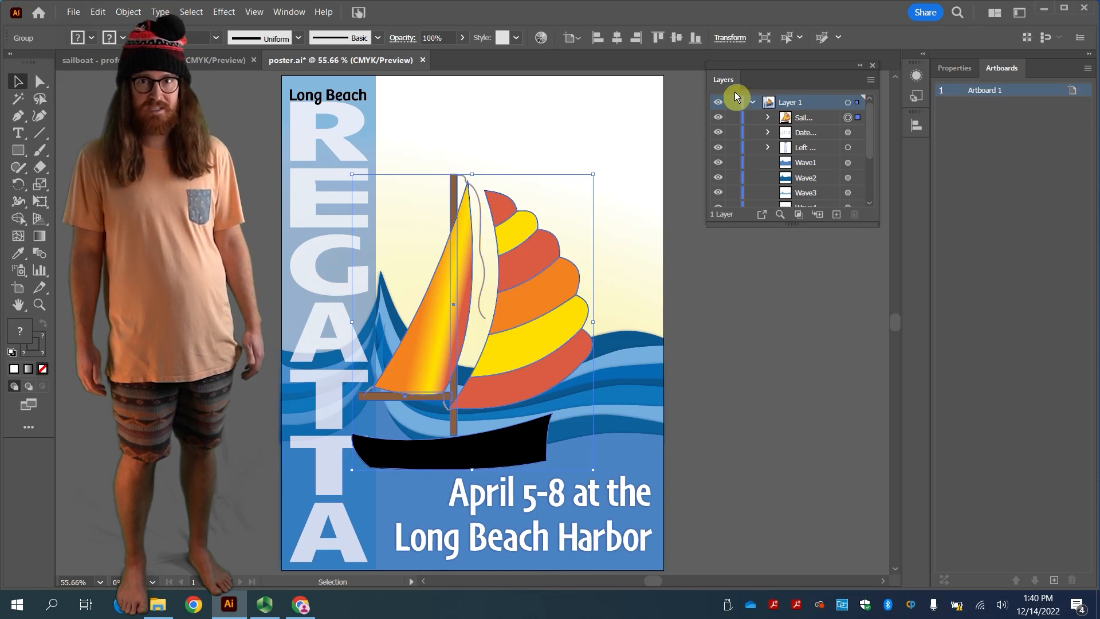
{"action": "mouse_move", "coordinate": [806, 226]}
{"action": "left_mouse_down"}
{"action": "mouse_move", "coordinate": [812, 341]}
{"action": "mouse_move", "coordinate": [815, 327]}
{"action": "left_mouse_up"}
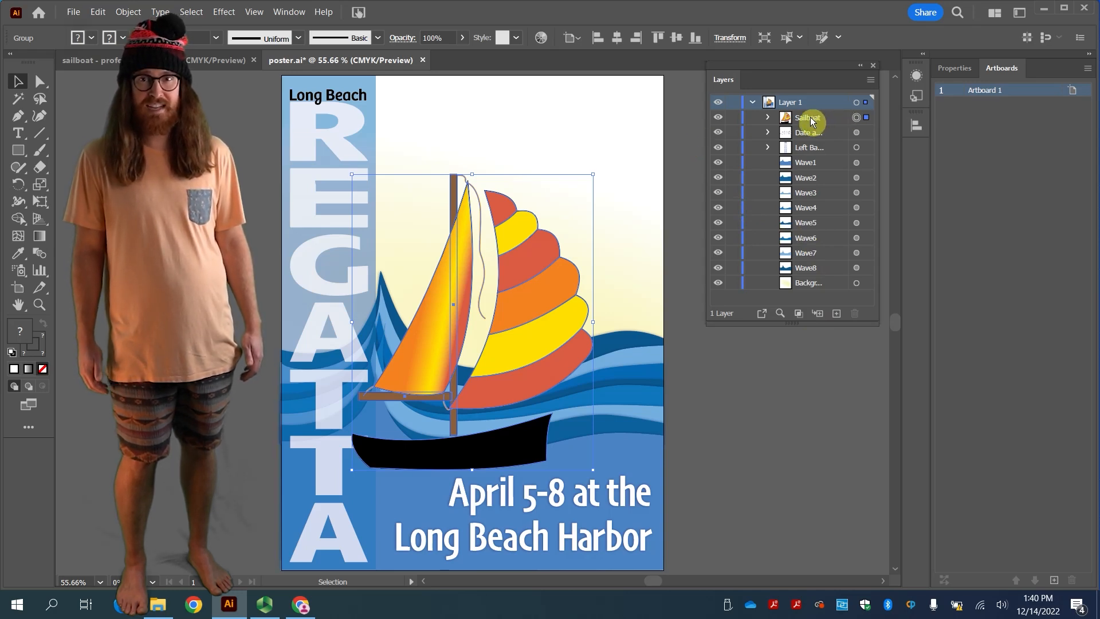
Move the Sailboat group between Wave6 and Wave7 in Layer 1's stacking order and clear the selection.
{"action": "left_click_drag", "start_coordinate": [811, 121], "coordinate": [827, 249]}
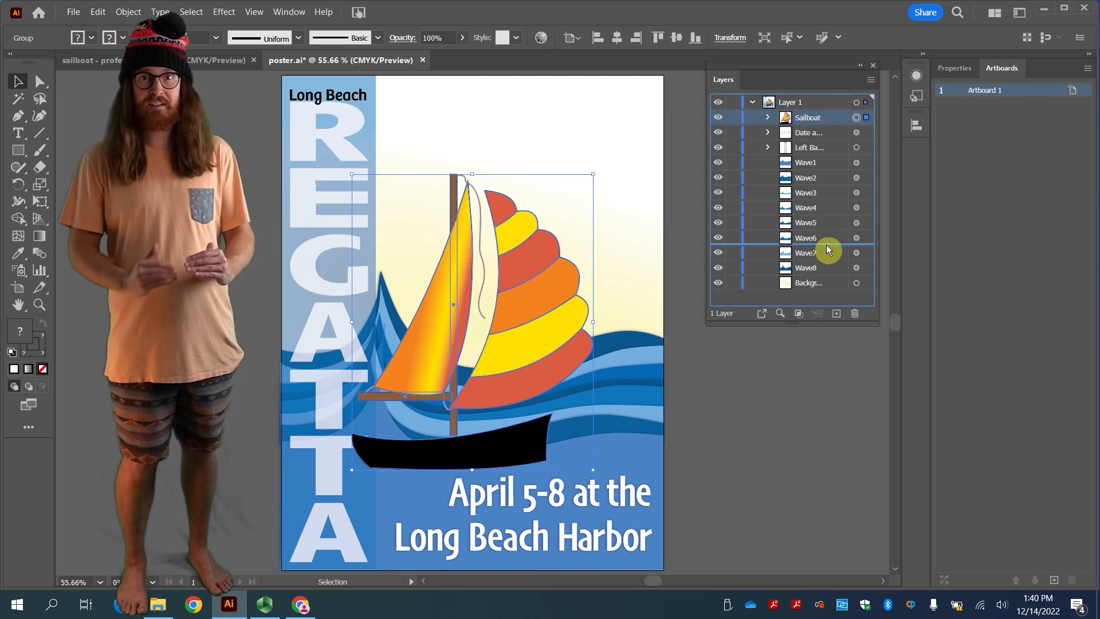
{"action": "left_click_drag", "start_coordinate": [827, 249], "coordinate": [827, 249]}
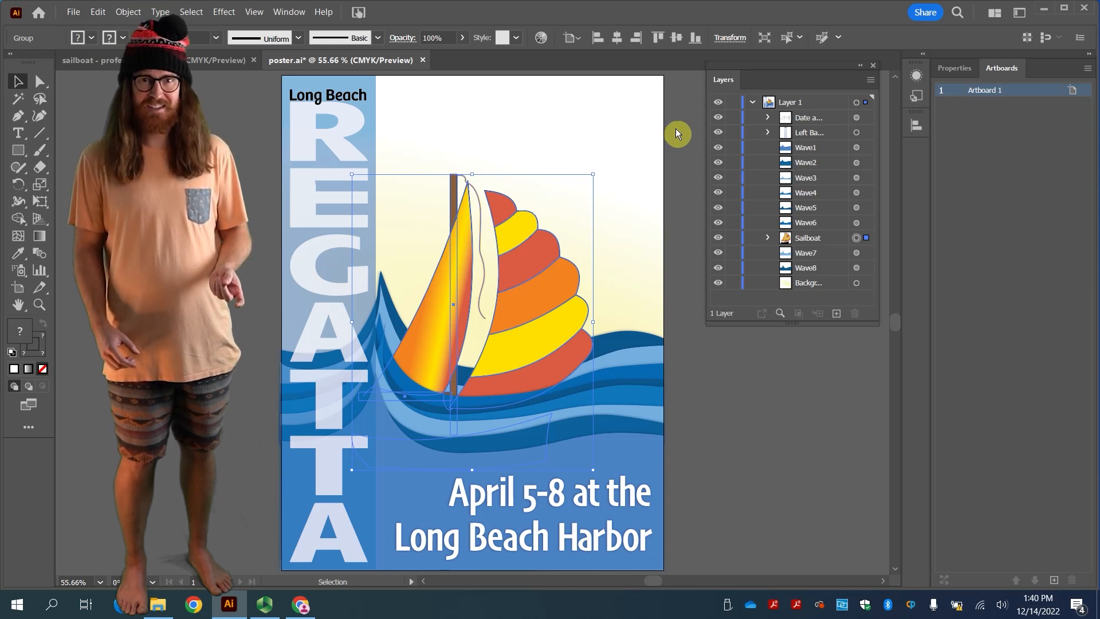
{"action": "left_click", "coordinate": [564, 190]}
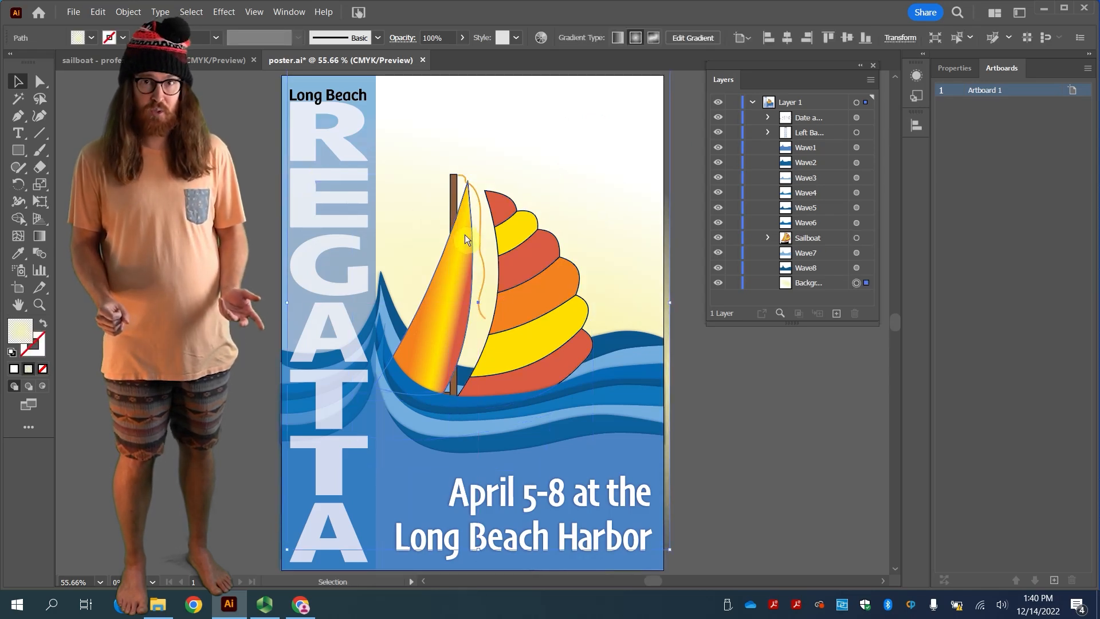
{"action": "left_click_drag", "start_coordinate": [465, 235], "coordinate": [548, 191]}
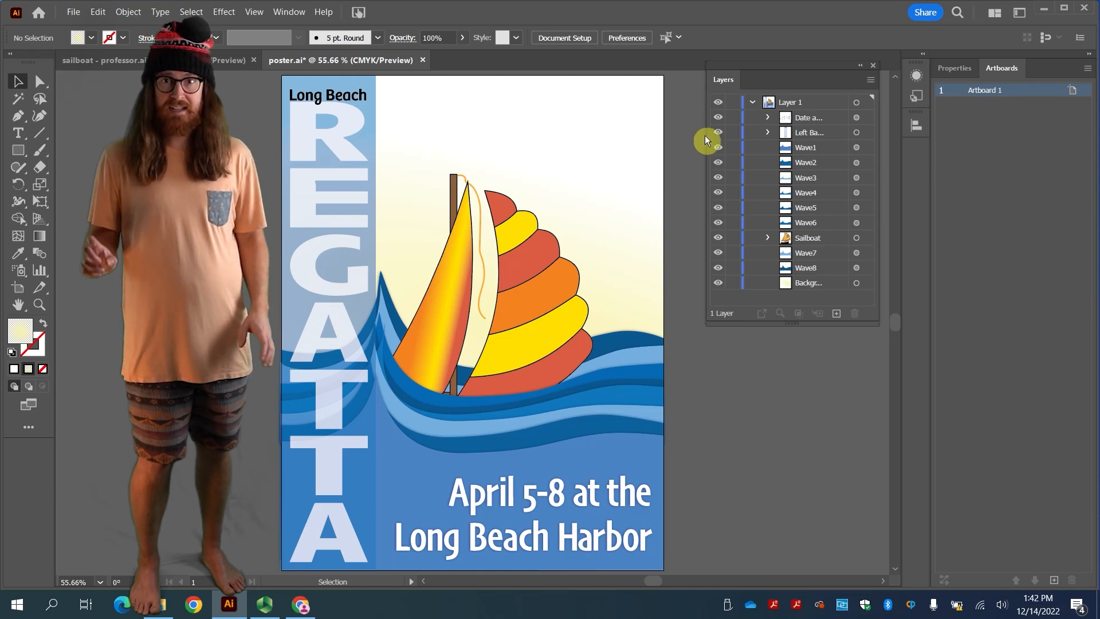
Move the Sailboat group up and right so its hull sits on the waves, and save the poster.
{"action": "left_click", "coordinate": [858, 239]}
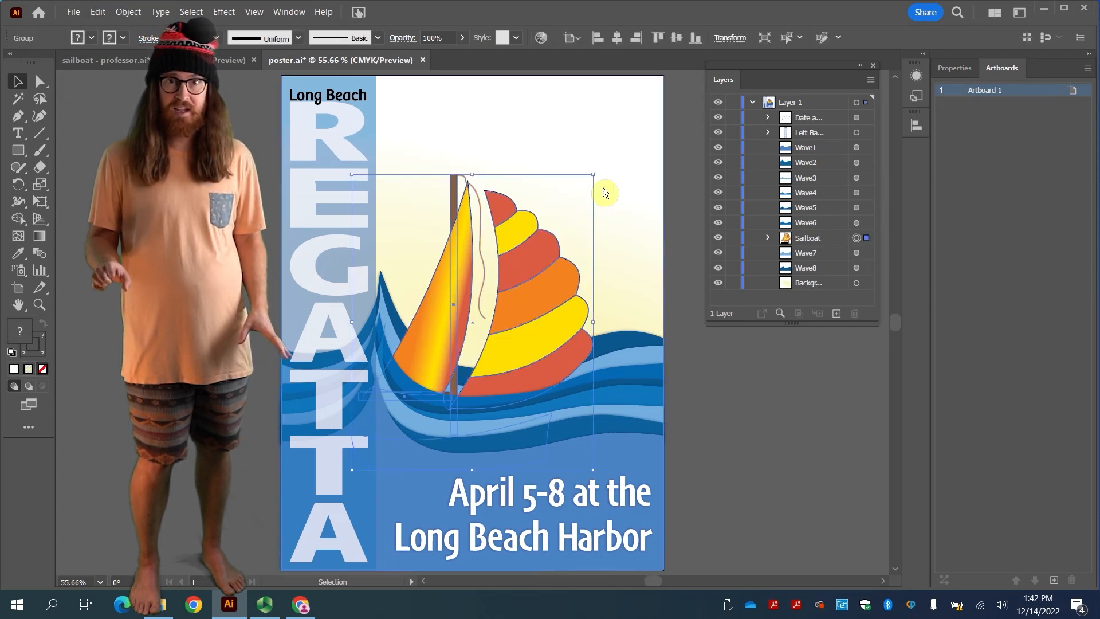
{"action": "left_click", "coordinate": [552, 194]}
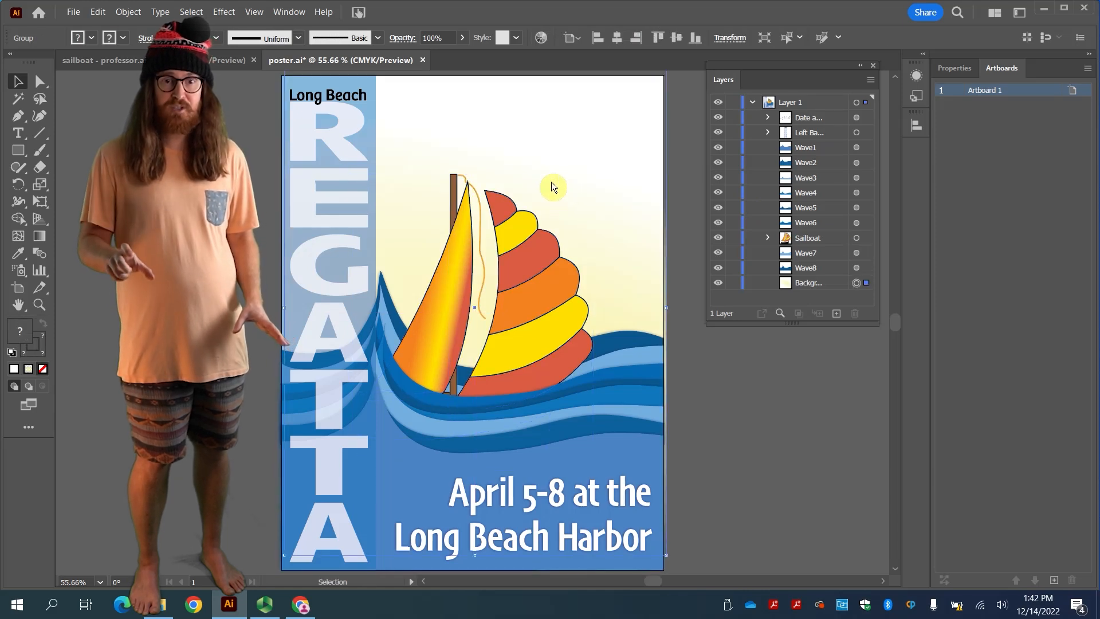
{"action": "left_click_drag", "start_coordinate": [494, 207], "coordinate": [537, 135]}
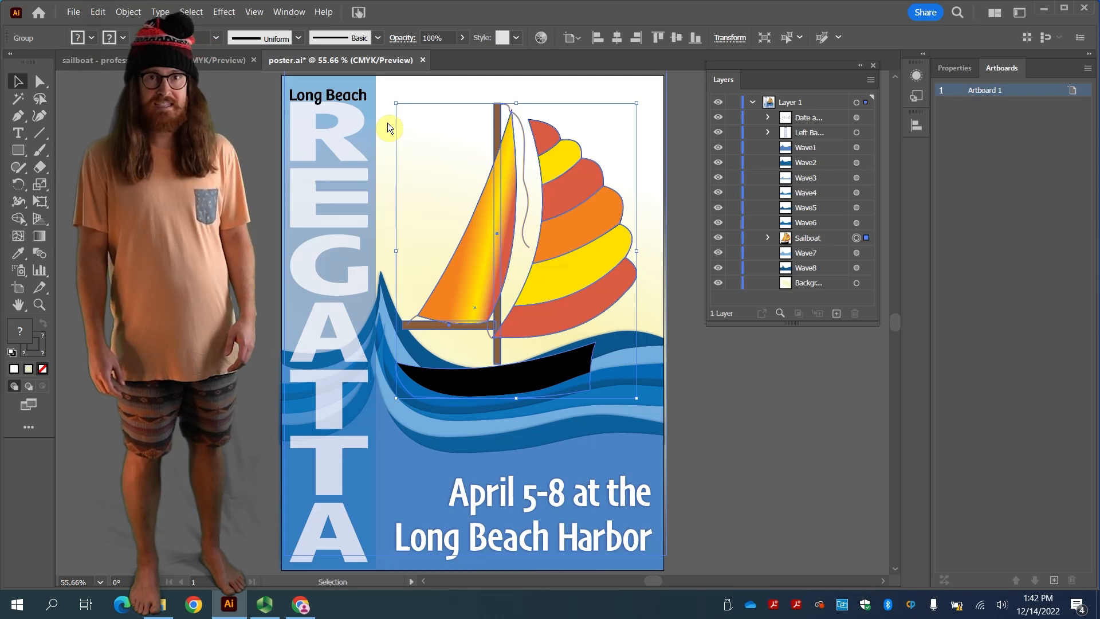
{"action": "key", "text": "a"}
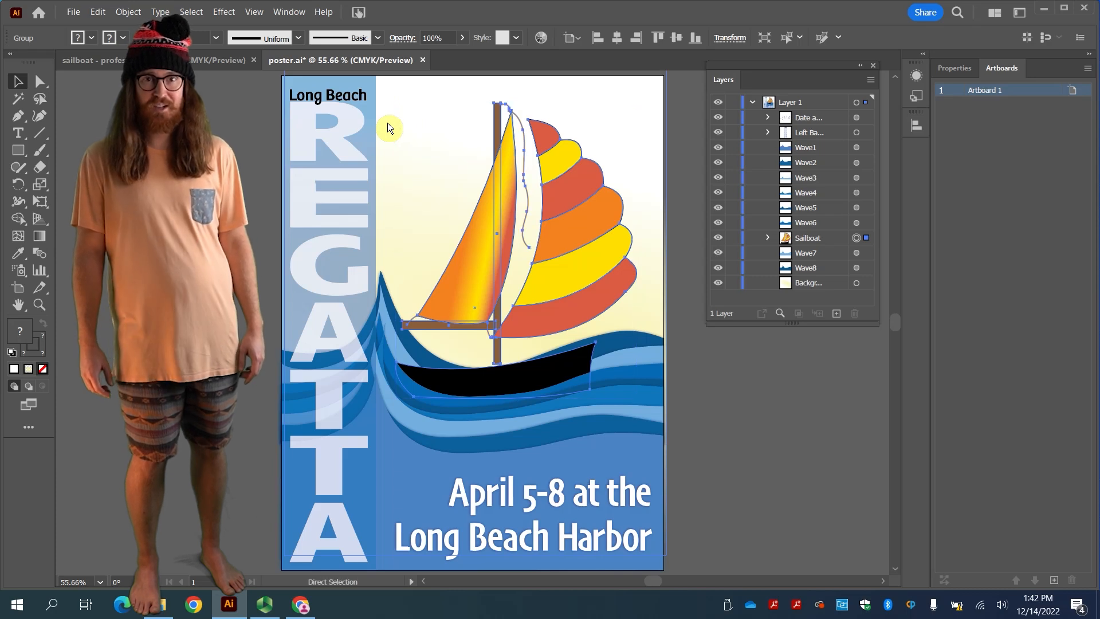
{"action": "key", "text": "v"}
{"action": "key", "text": "ctrl+s"}
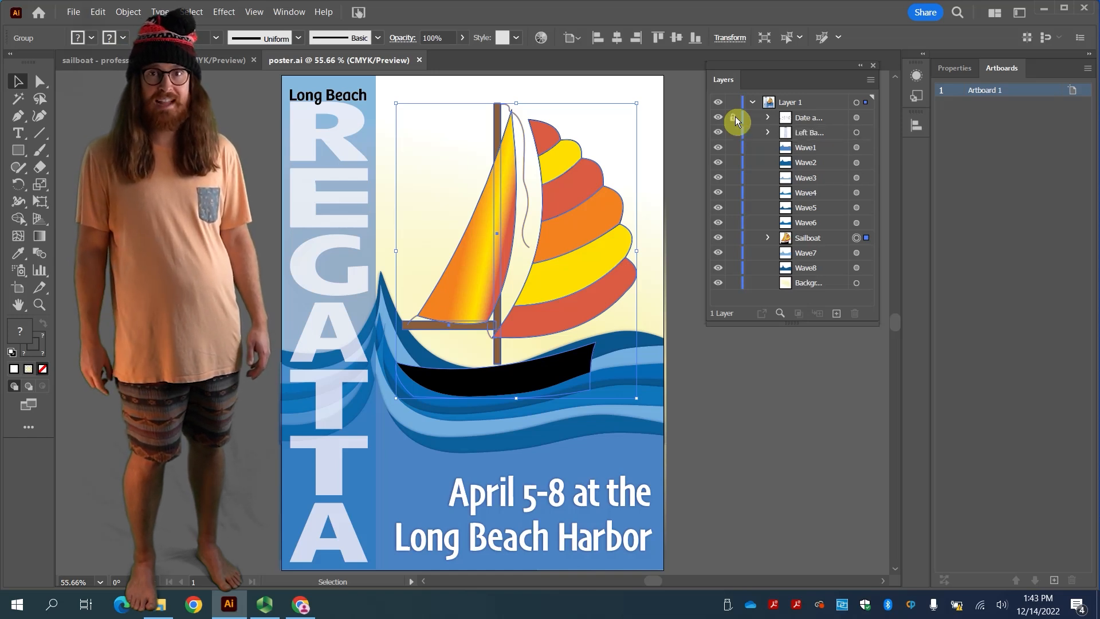
Lock every object in Layer 1 except Wave8, and hide the Date and Time and Left Banner groups.
{"action": "left_click_drag", "start_coordinate": [734, 117], "coordinate": [734, 301]}
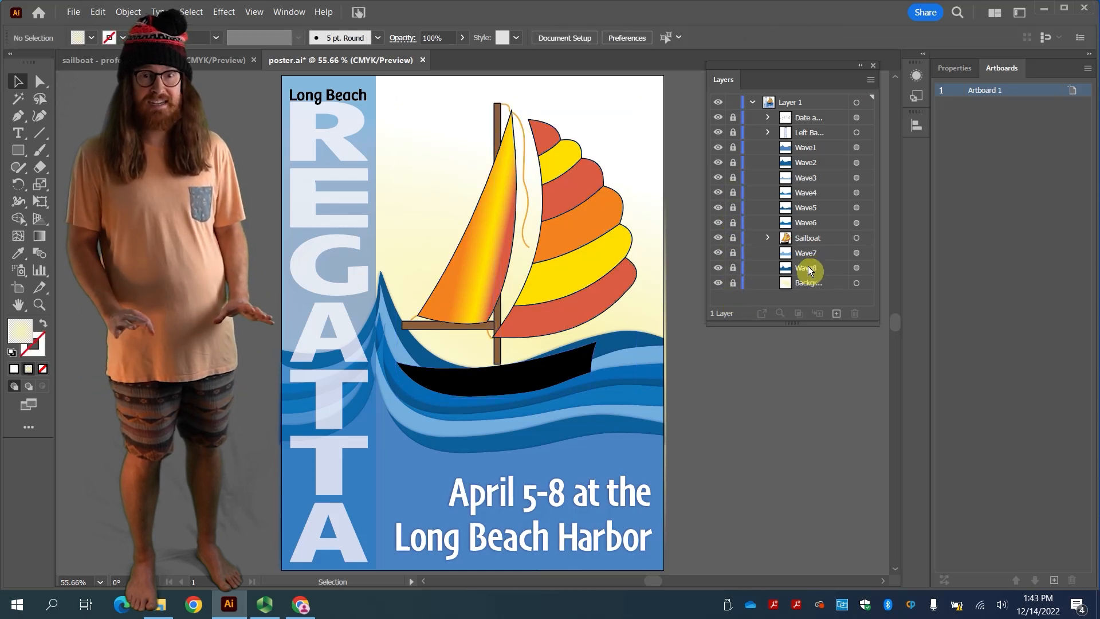
{"action": "left_click", "coordinate": [734, 268]}
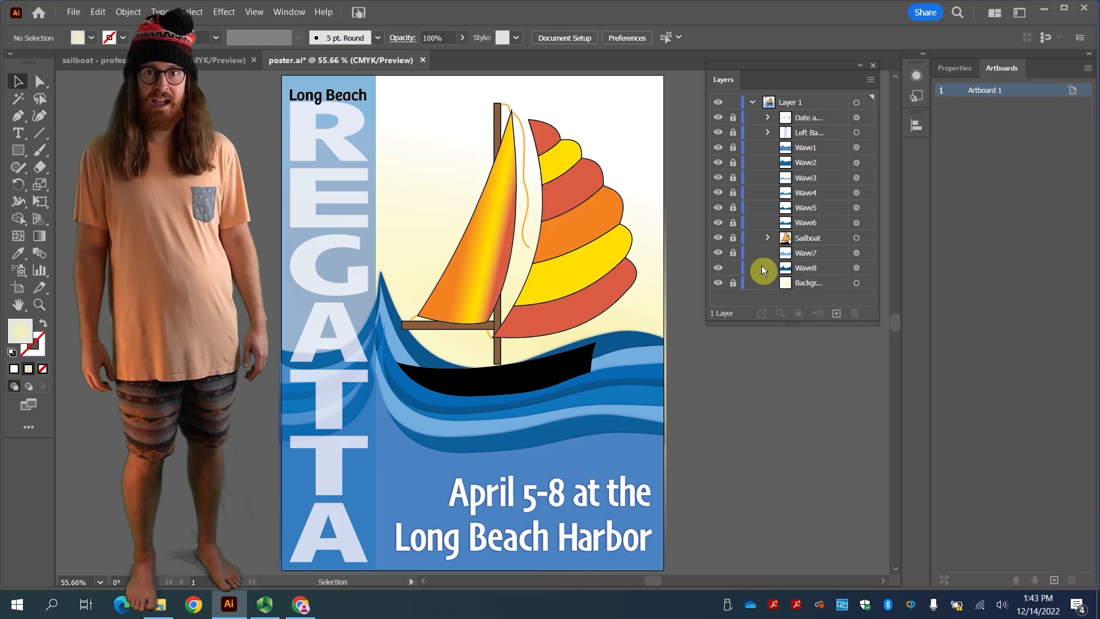
{"action": "left_click_drag", "start_coordinate": [706, 154], "coordinate": [683, 155]}
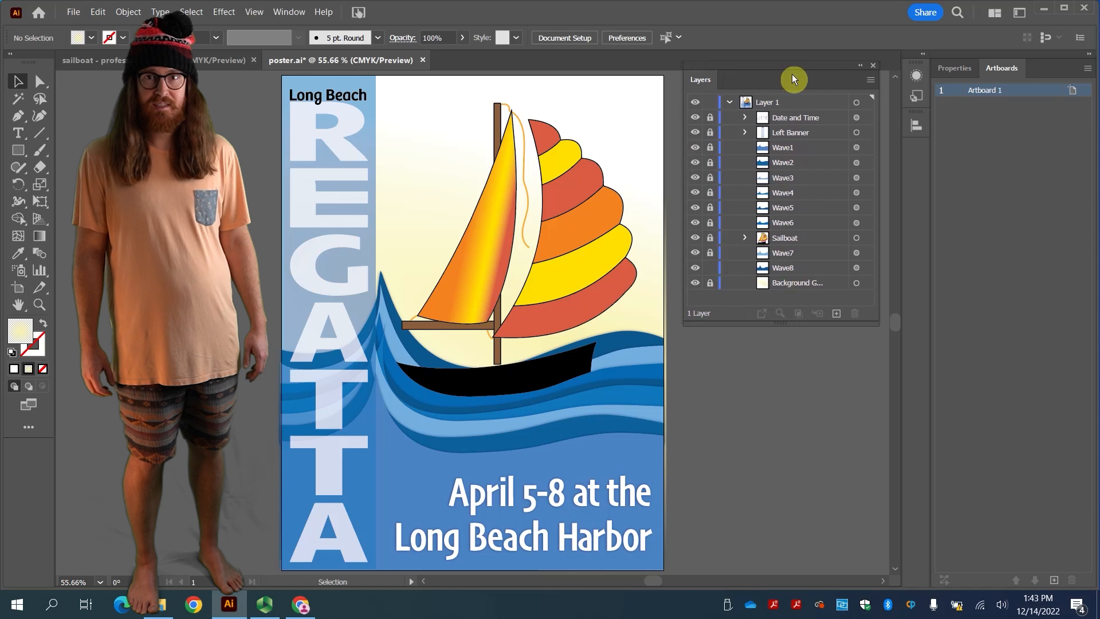
{"action": "left_click", "coordinate": [695, 118]}
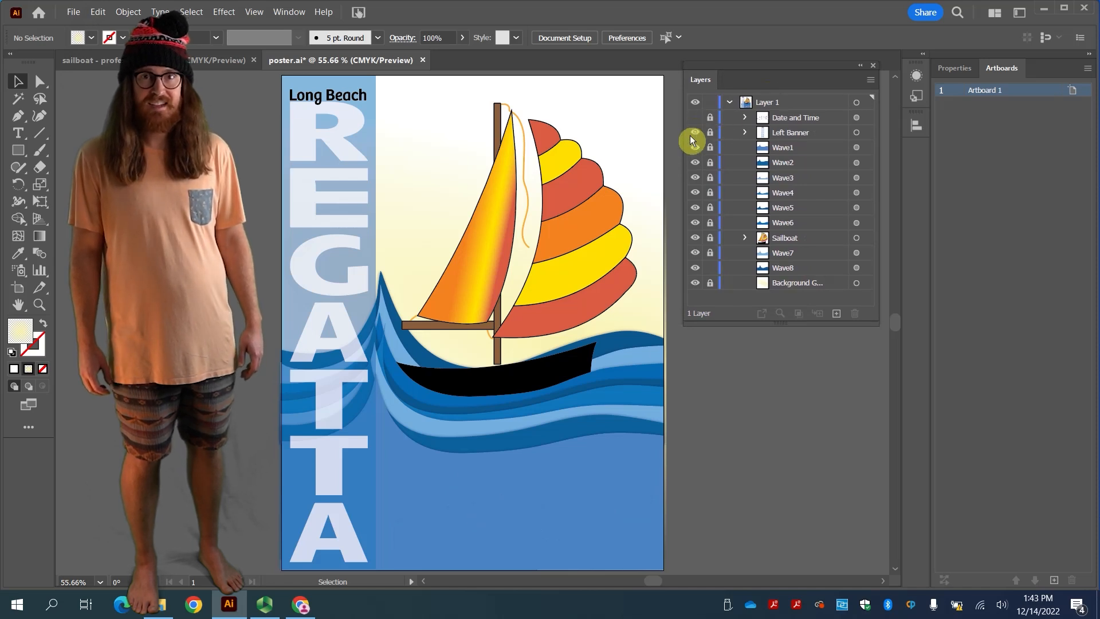
{"action": "left_click", "coordinate": [695, 133]}
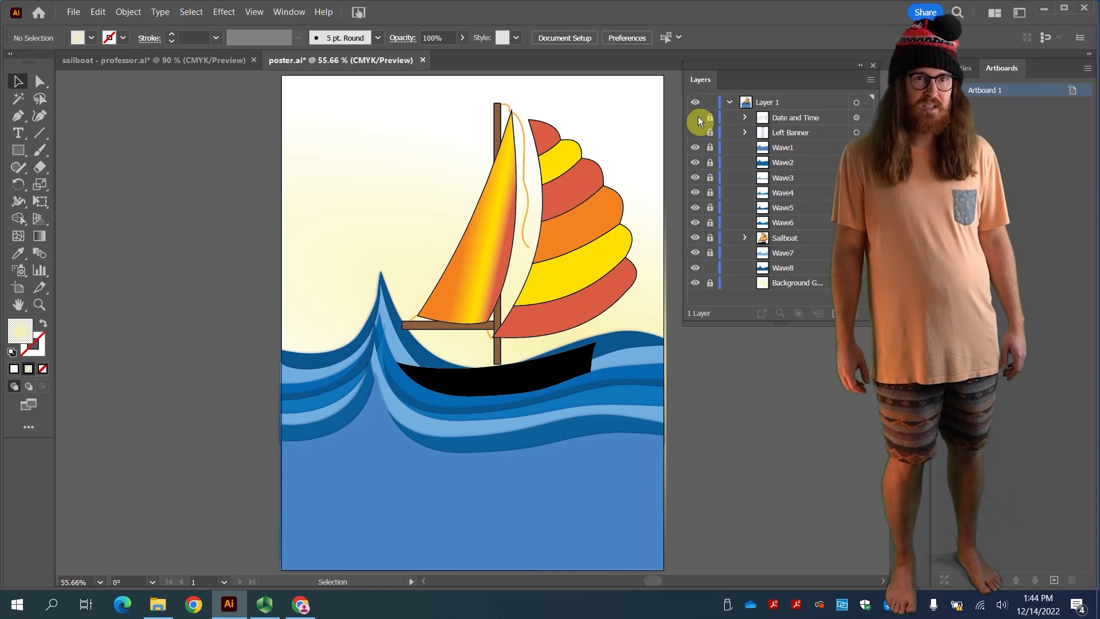
Paint a black stem with two large and two smaller curls rising from the wave's peak using the Blob Brush tool.
{"action": "left_click", "coordinate": [46, 153]}
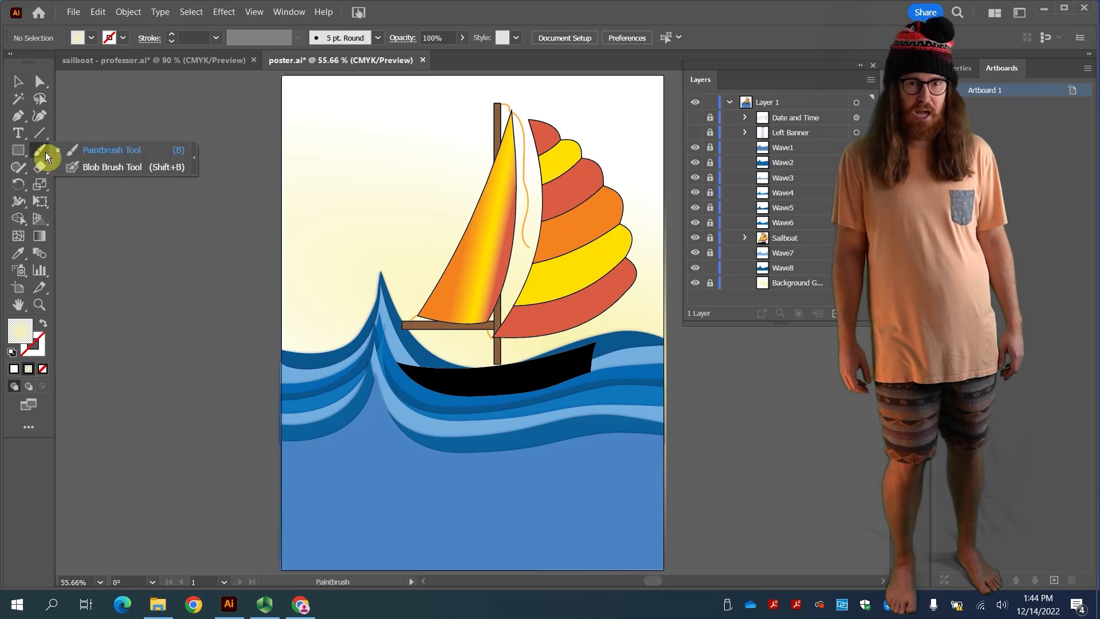
{"action": "left_click", "coordinate": [93, 167]}
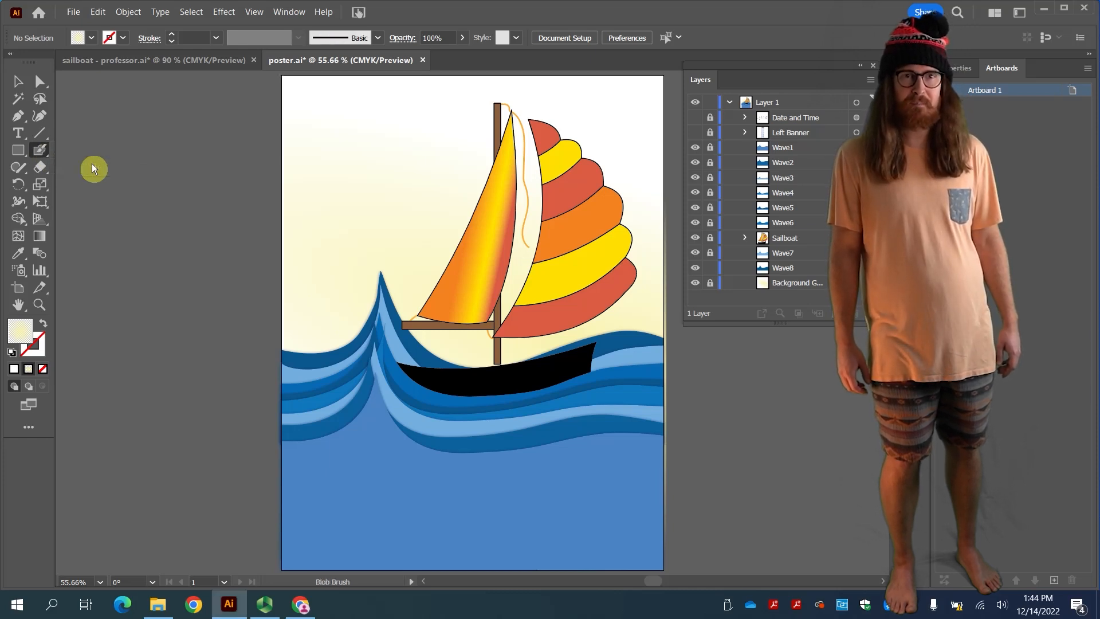
{"action": "double_click", "coordinate": [40, 151]}
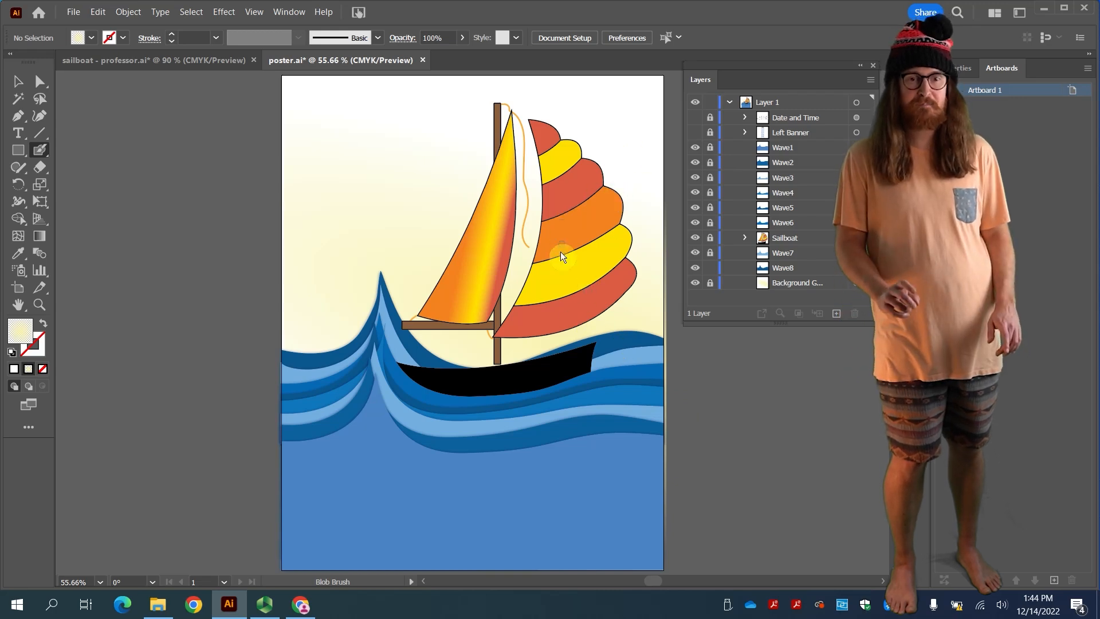
{"action": "key", "text": "ctrl+equal"}
{"action": "key", "text": "ctrl+equal"}
{"action": "key", "text": "ctrl+equal"}
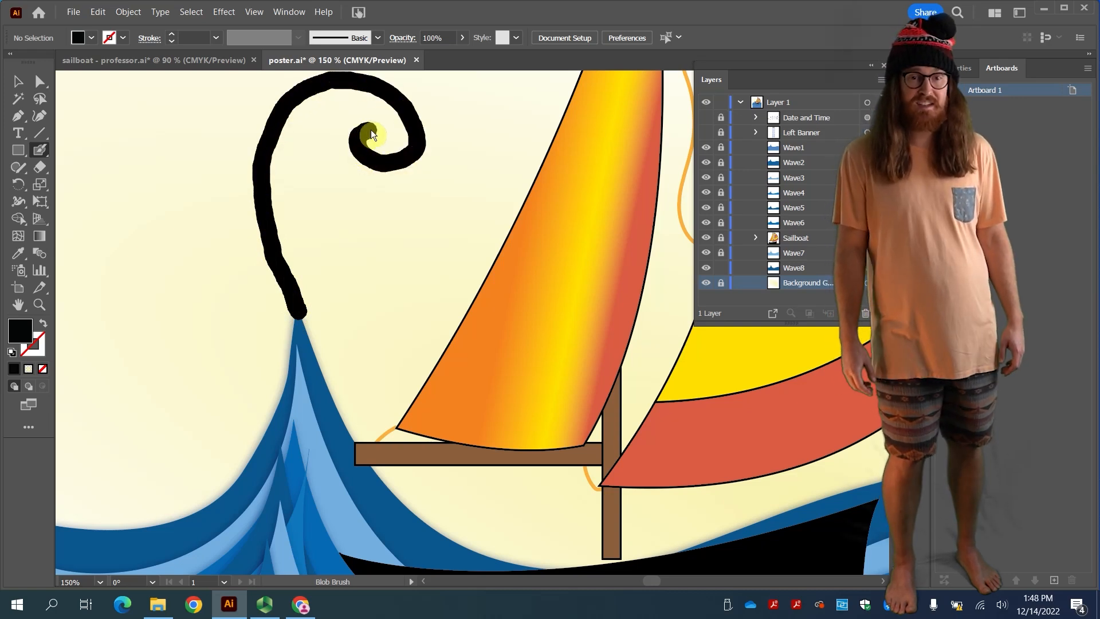
{"action": "left_click_drag", "start_coordinate": [372, 131], "coordinate": [370, 132]}
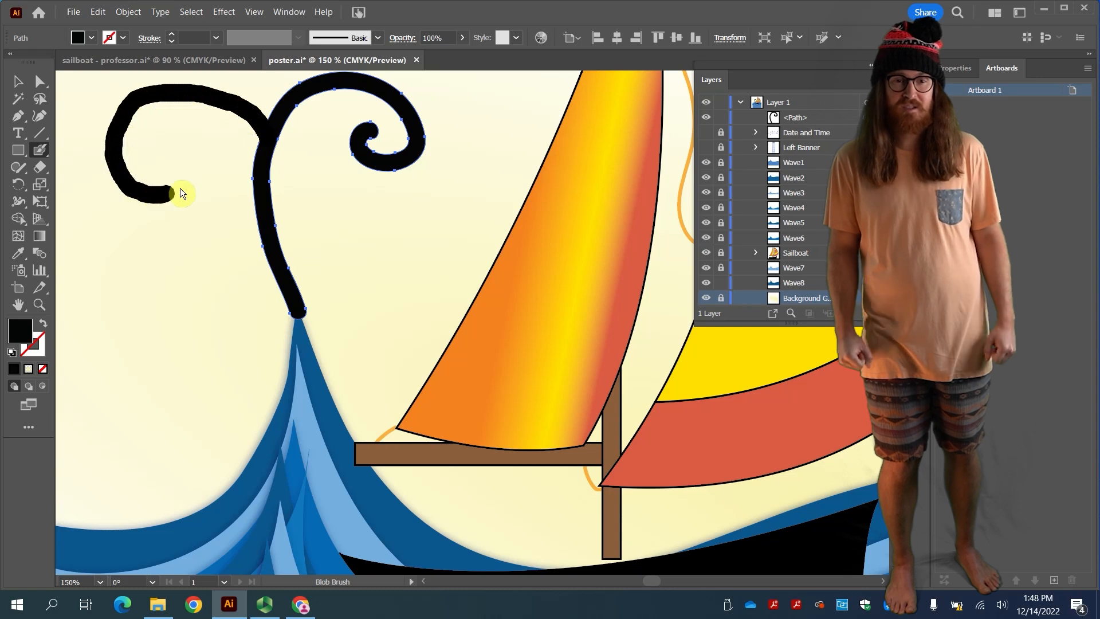
{"action": "left_click_drag", "start_coordinate": [191, 154], "coordinate": [193, 155]}
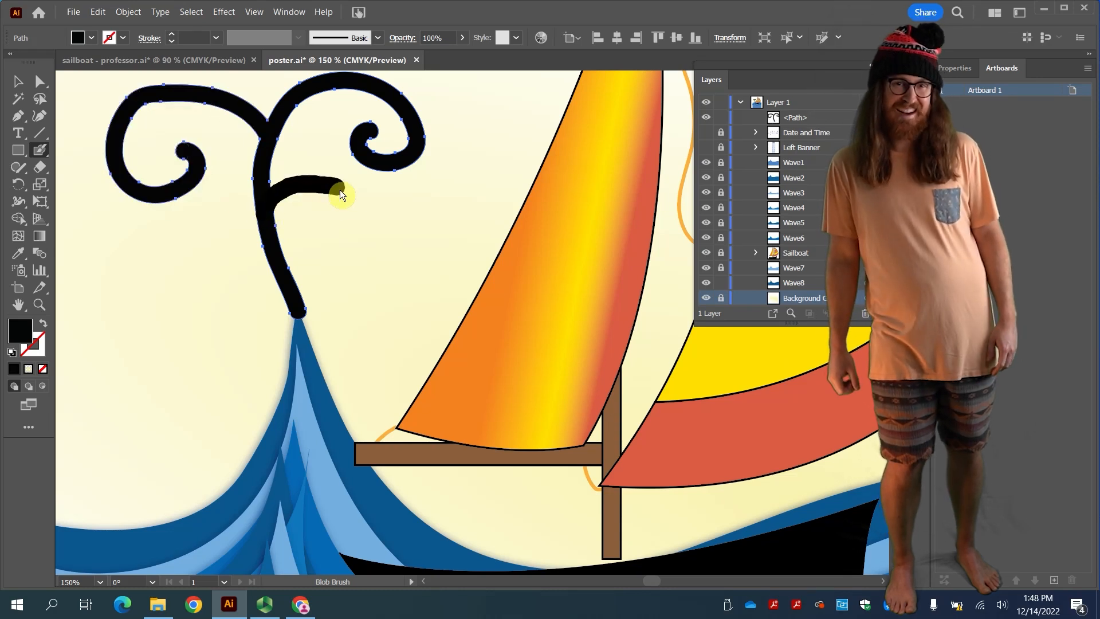
{"action": "left_click_drag", "start_coordinate": [322, 232], "coordinate": [309, 234]}
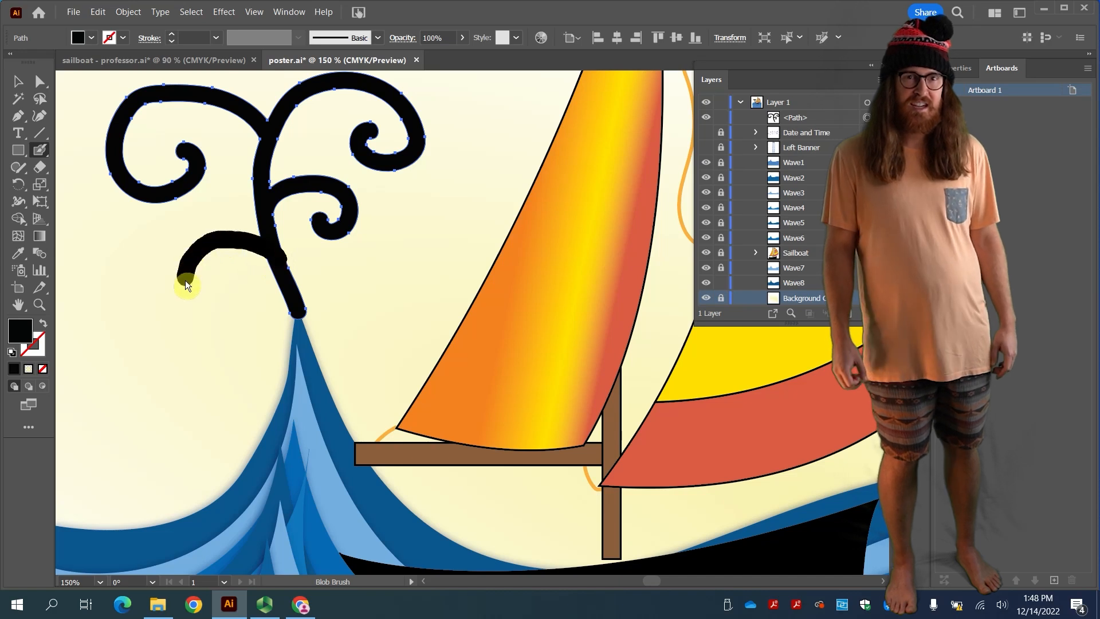
{"action": "left_click_drag", "start_coordinate": [233, 290], "coordinate": [229, 287]}
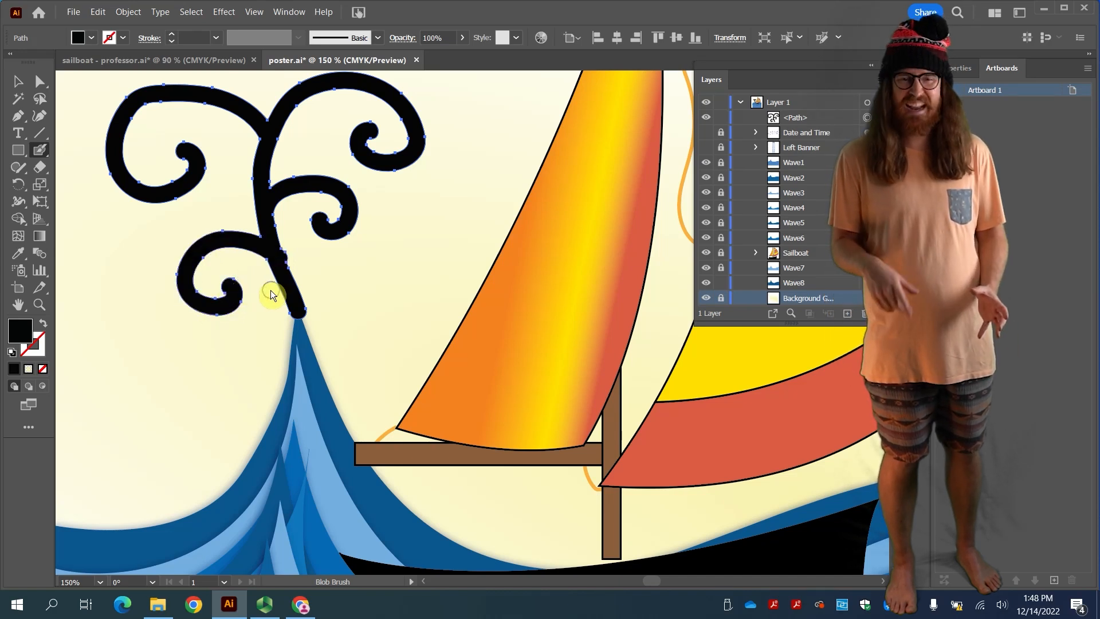
Extend the painted stem downward and fork its base along both sides of the wave's peak.
{"action": "left_click_drag", "start_coordinate": [304, 322], "coordinate": [293, 297]}
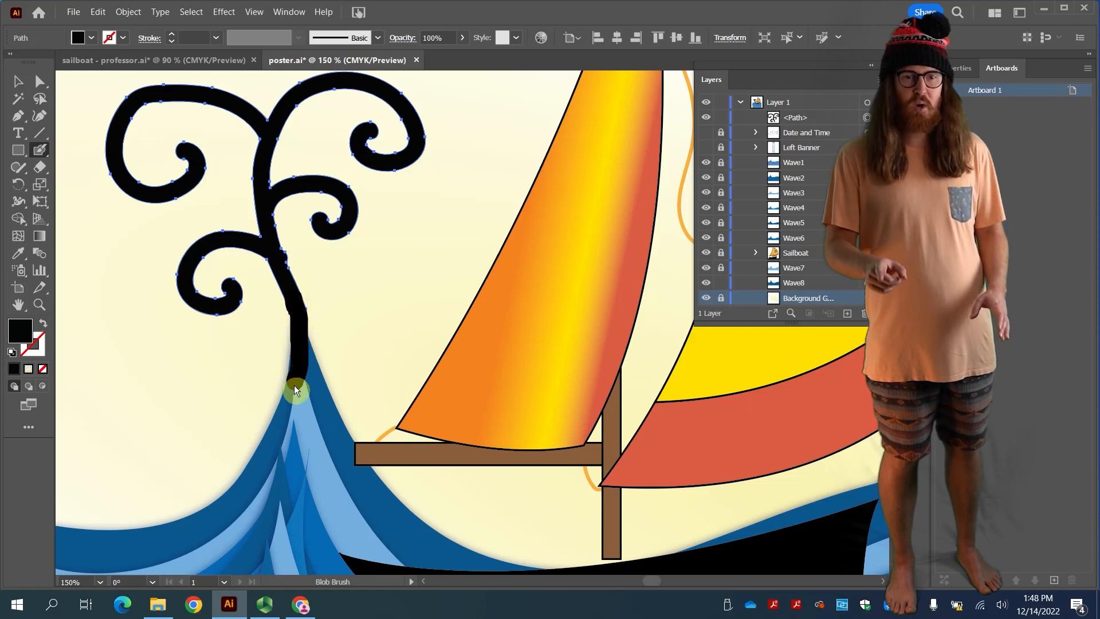
{"action": "left_click_drag", "start_coordinate": [269, 438], "coordinate": [269, 438]}
{"action": "left_click_drag", "start_coordinate": [297, 307], "coordinate": [300, 328]}
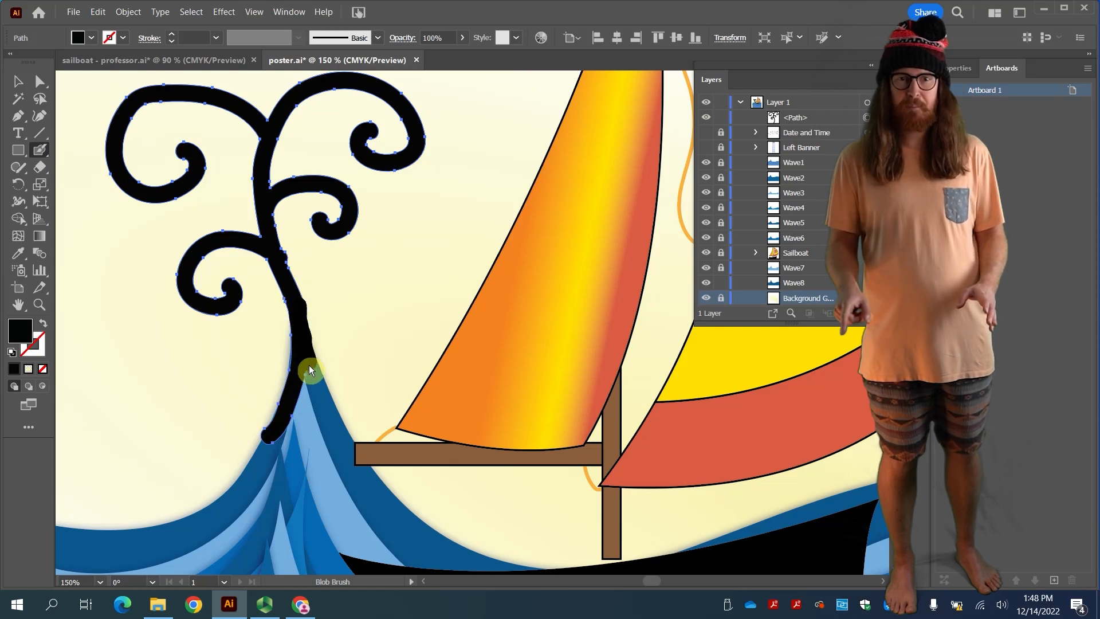
{"action": "left_click_drag", "start_coordinate": [346, 430], "coordinate": [358, 435]}
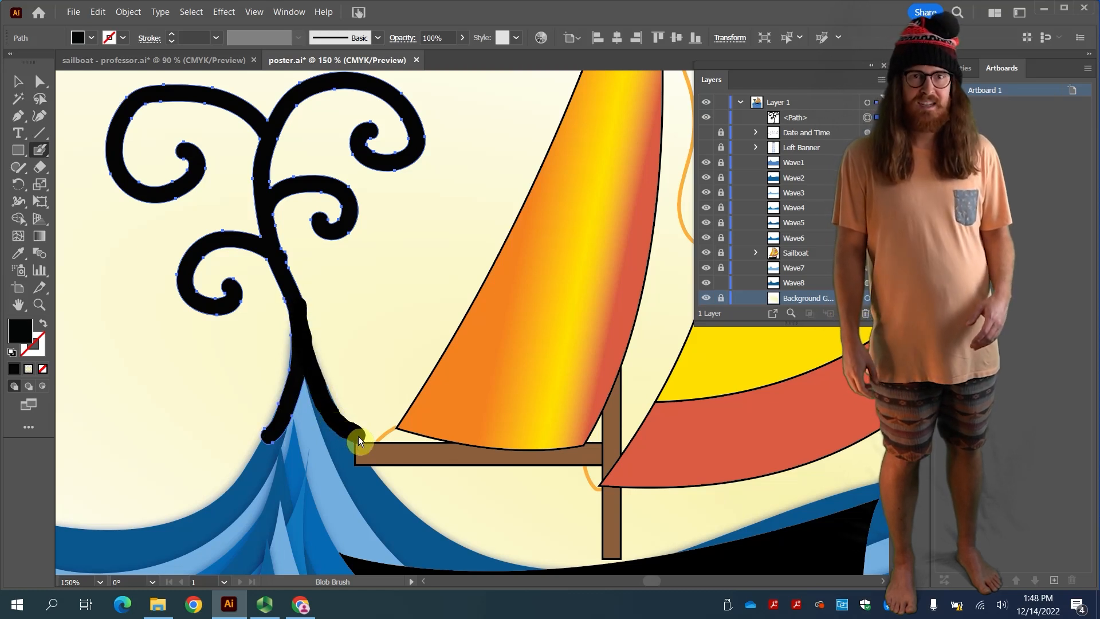
Paint three short curved accent strokes beside the outer edges of the curls.
{"action": "left_click_drag", "start_coordinate": [385, 201], "coordinate": [378, 236]}
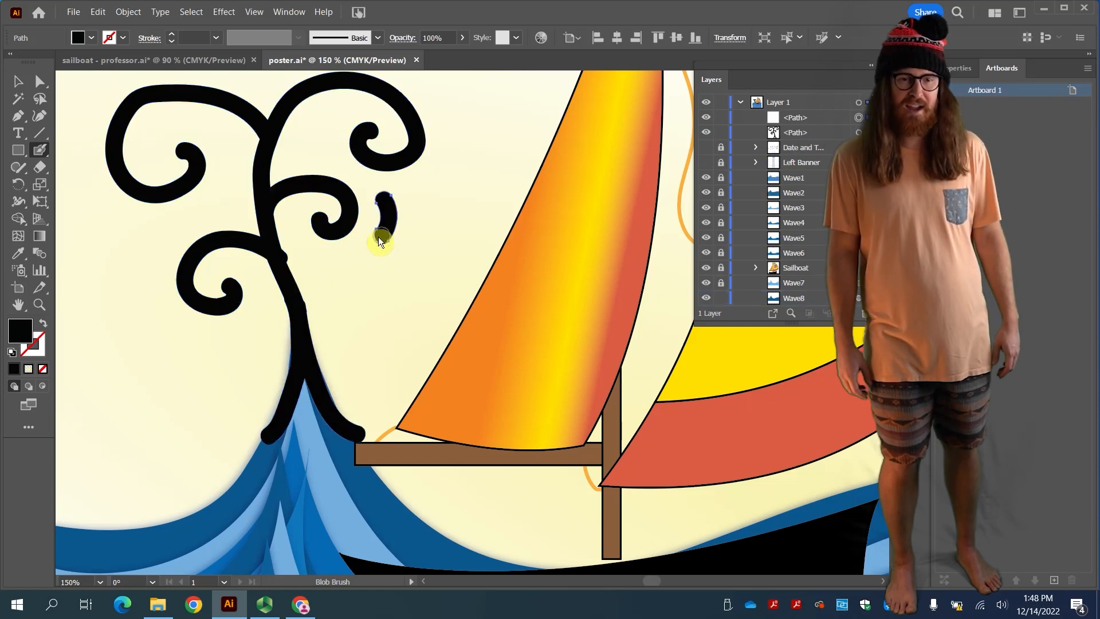
{"action": "left_click_drag", "start_coordinate": [85, 179], "coordinate": [114, 221]}
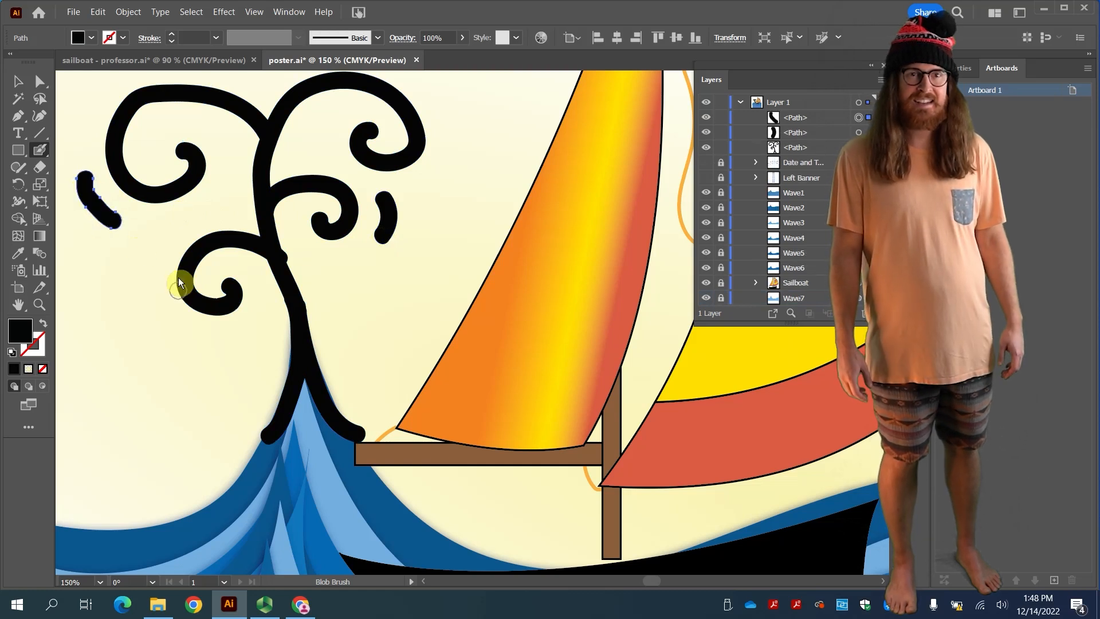
{"action": "left_click_drag", "start_coordinate": [163, 250], "coordinate": [159, 288]}
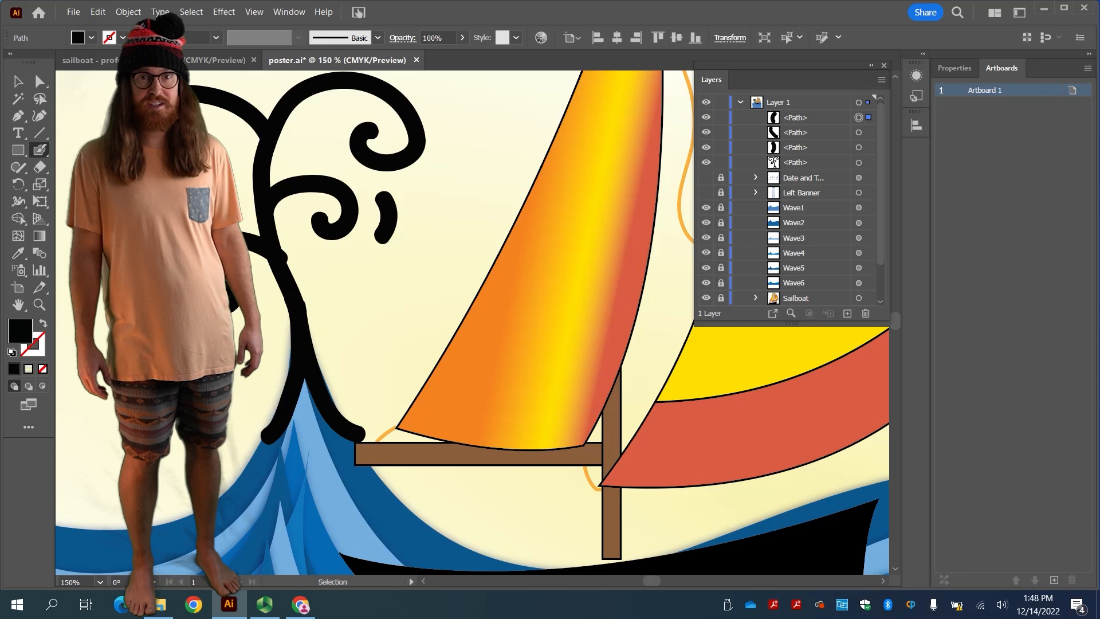
Add two more curls branching from the top of the splash, save the poster, and clear the selection.
{"action": "key", "text": "ctrl+0"}
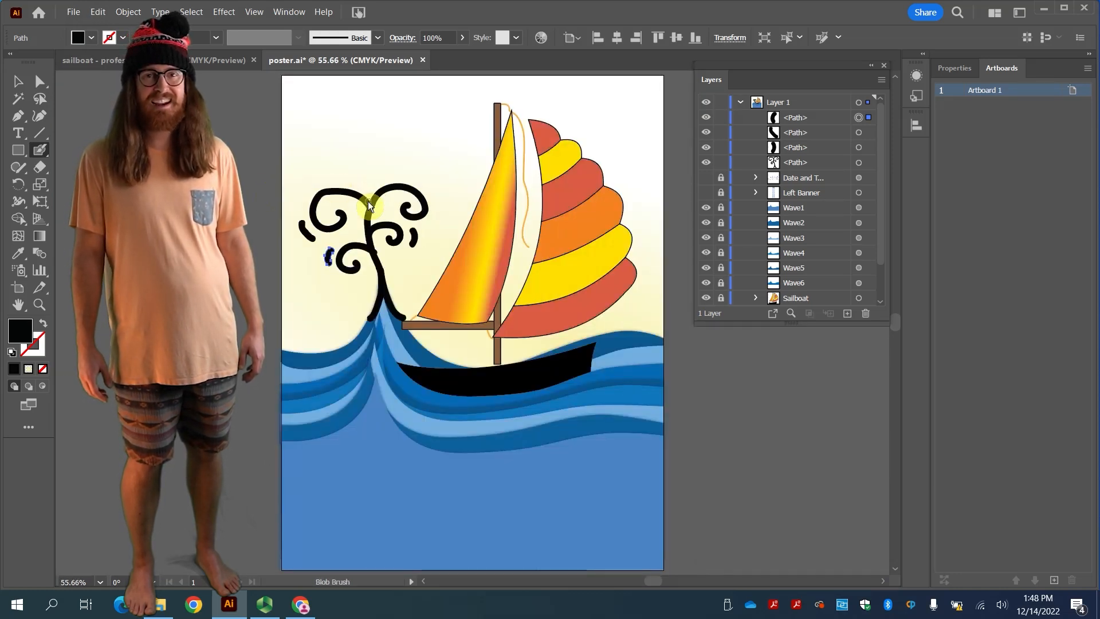
{"action": "mouse_move", "coordinate": [367, 197]}
{"action": "left_mouse_down"}
{"action": "mouse_move", "coordinate": [370, 173]}
{"action": "mouse_move", "coordinate": [393, 149]}
{"action": "mouse_move", "coordinate": [407, 162]}
{"action": "mouse_move", "coordinate": [397, 173]}
{"action": "mouse_move", "coordinate": [341, 149]}
{"action": "mouse_move", "coordinate": [357, 154]}
{"action": "left_mouse_up"}
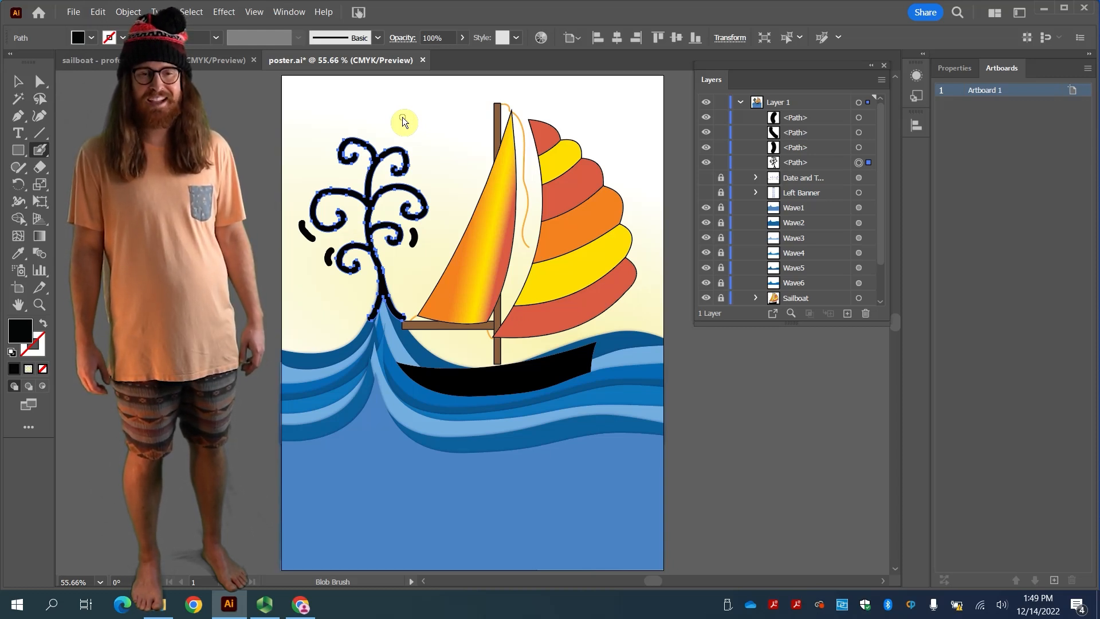
{"action": "key", "text": "ctrl"}
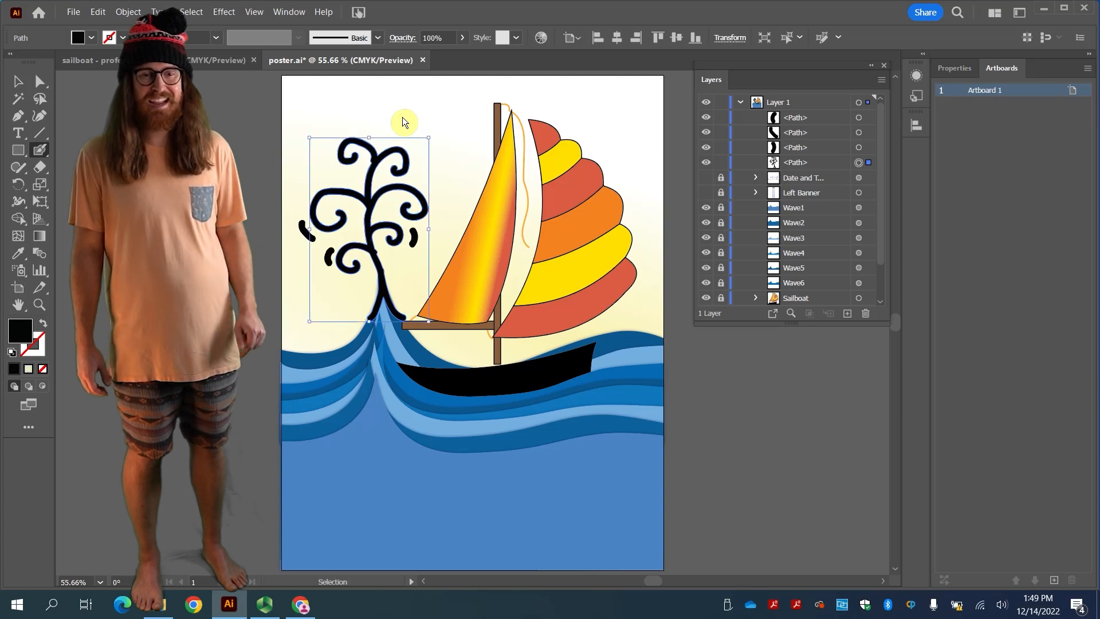
{"action": "key", "text": "ctrl+s"}
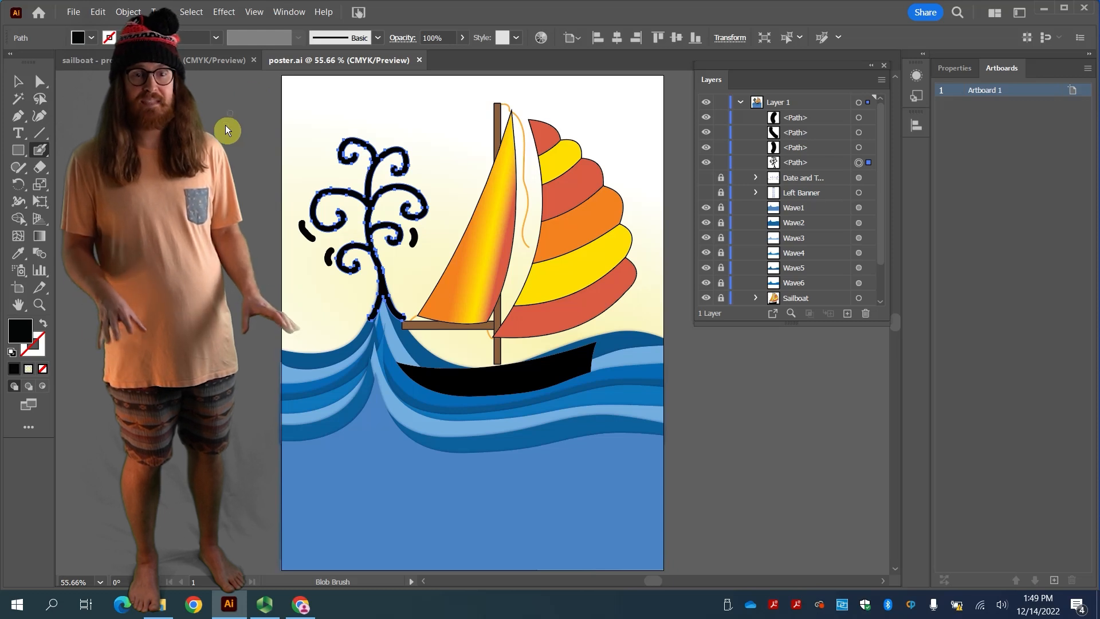
{"action": "key", "text": "v"}
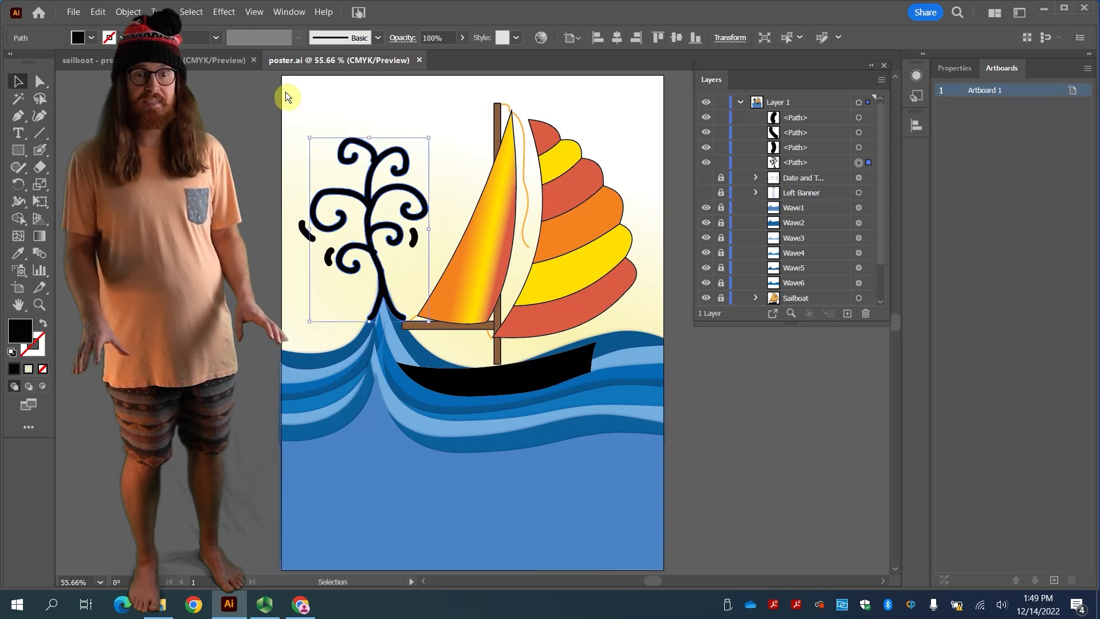
{"action": "left_click", "coordinate": [357, 112]}
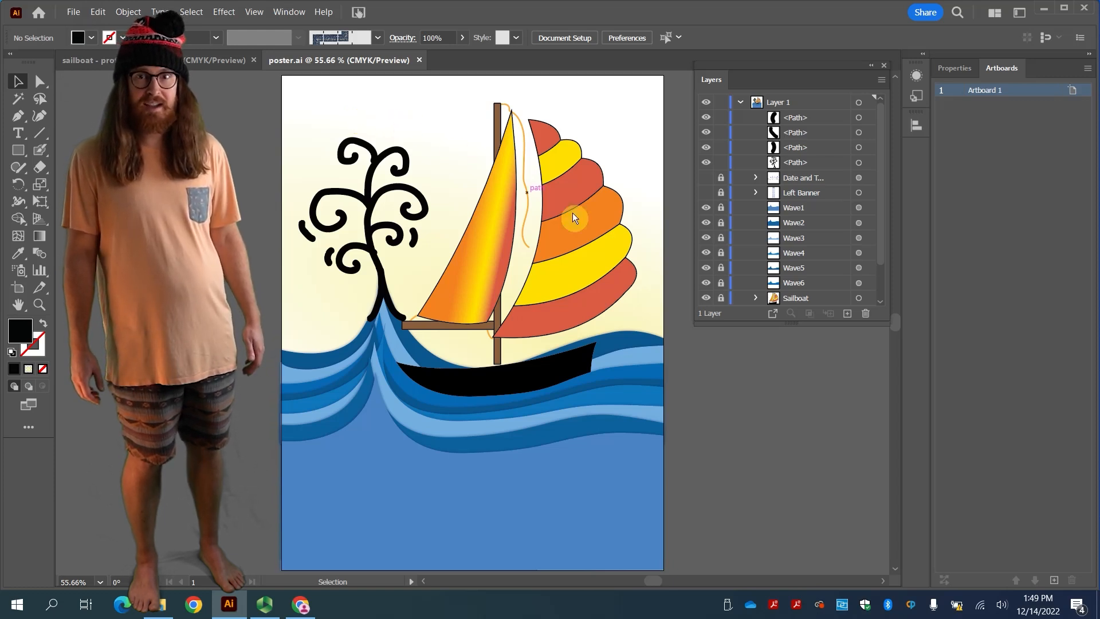
Move the four black splash paths below Wave8 in the layer stack, directly above the background.
{"action": "left_click_drag", "start_coordinate": [791, 325], "coordinate": [790, 378]}
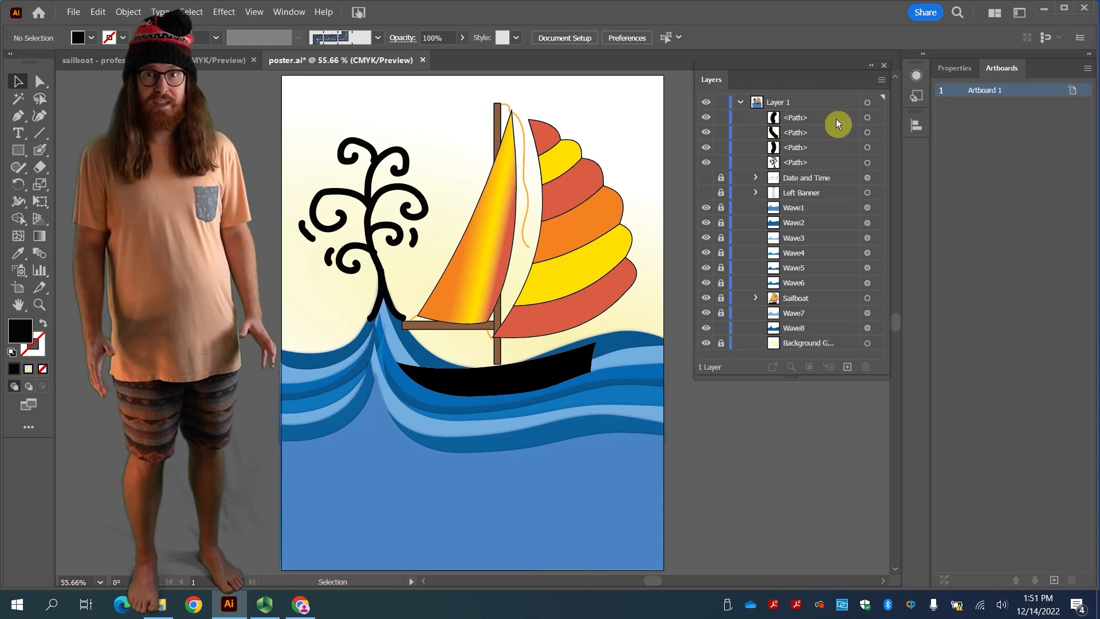
{"action": "left_click", "coordinate": [823, 118]}
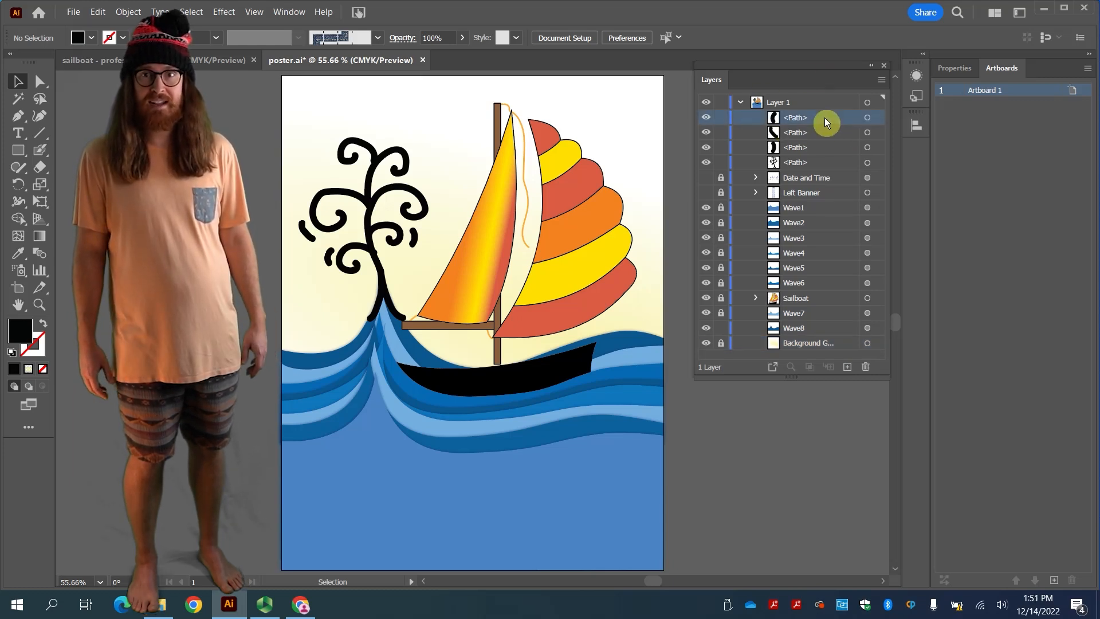
{"action": "left_click", "coordinate": [706, 163]}
{"action": "left_click", "coordinate": [705, 164]}
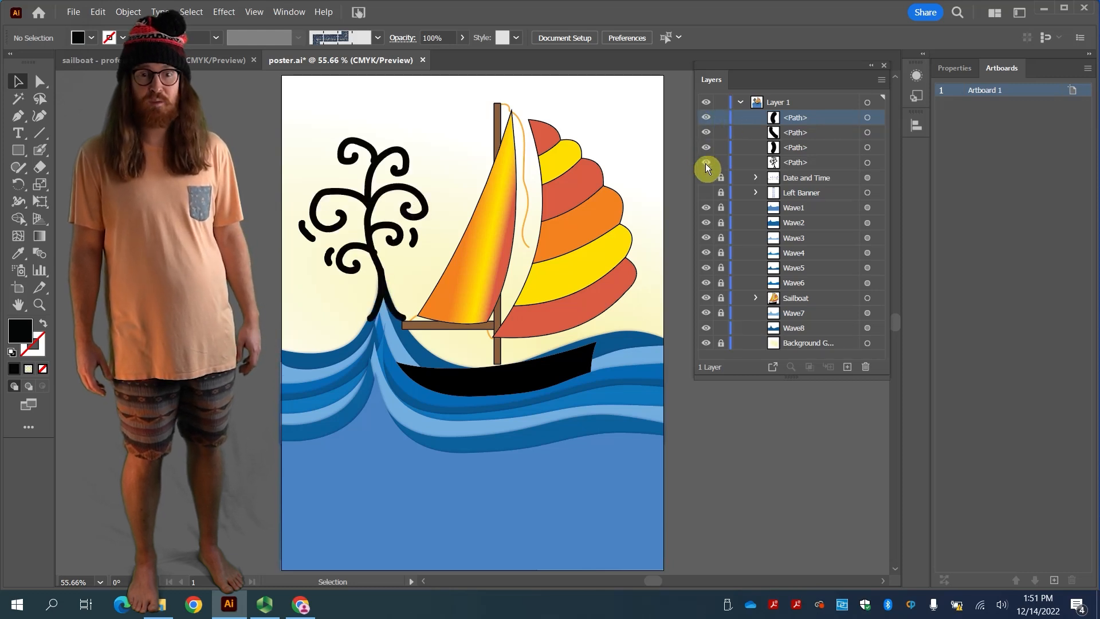
{"action": "left_click", "coordinate": [706, 132]}
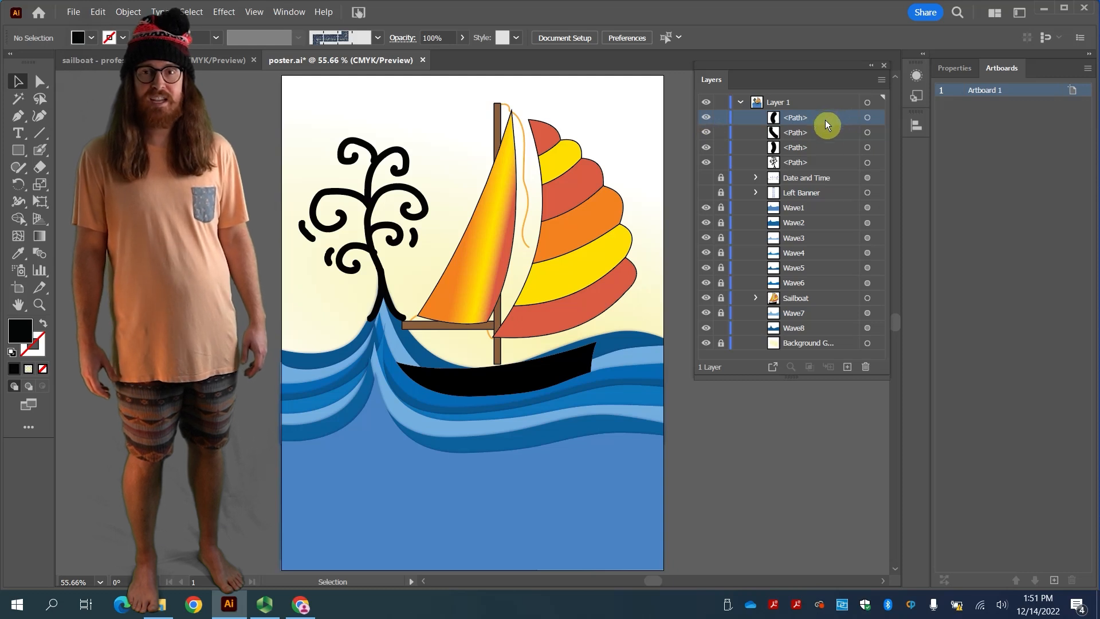
{"action": "left_click", "coordinate": [832, 163], "text": "shift"}
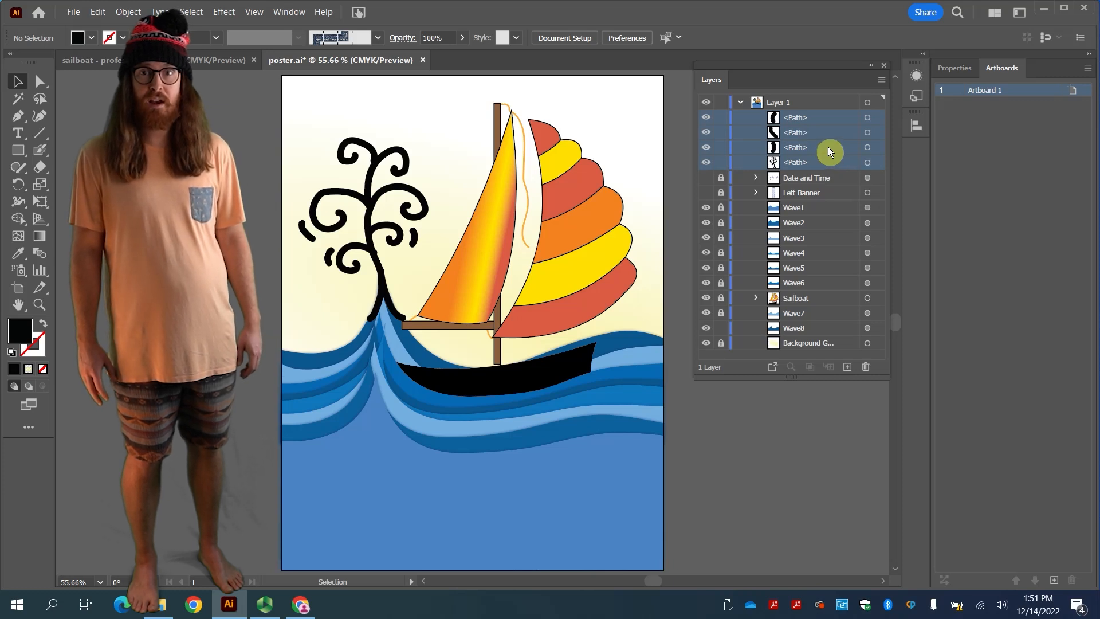
{"action": "left_click_drag", "start_coordinate": [822, 147], "coordinate": [823, 332]}
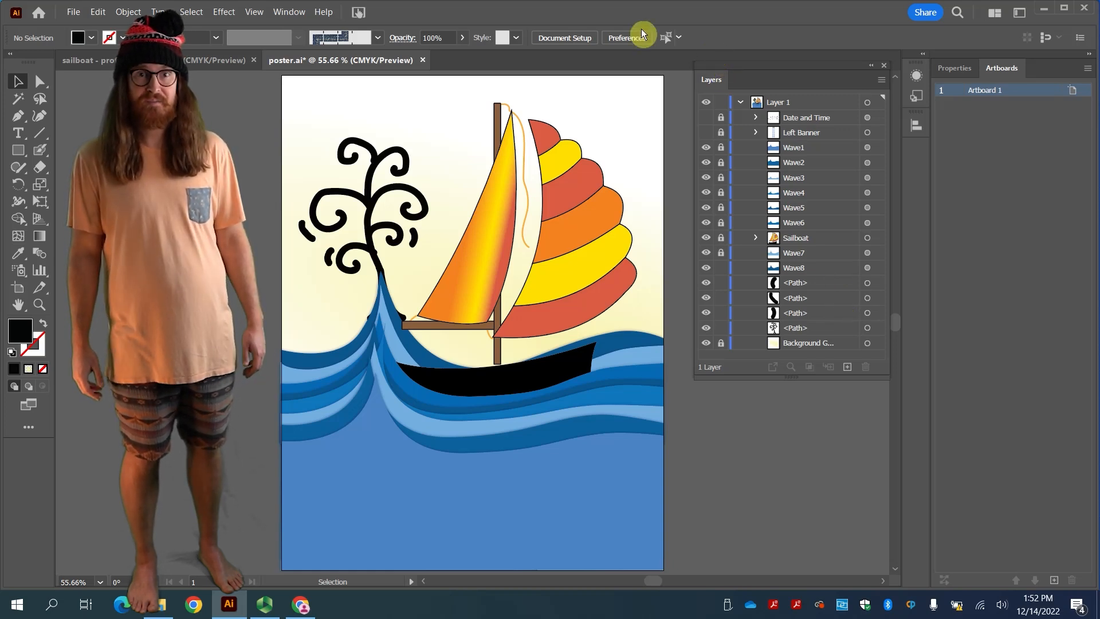
Unite the four splash paths with Wave8 into one blue shape using the Pathfinder's Unite mode.
{"action": "left_click", "coordinate": [291, 12]}
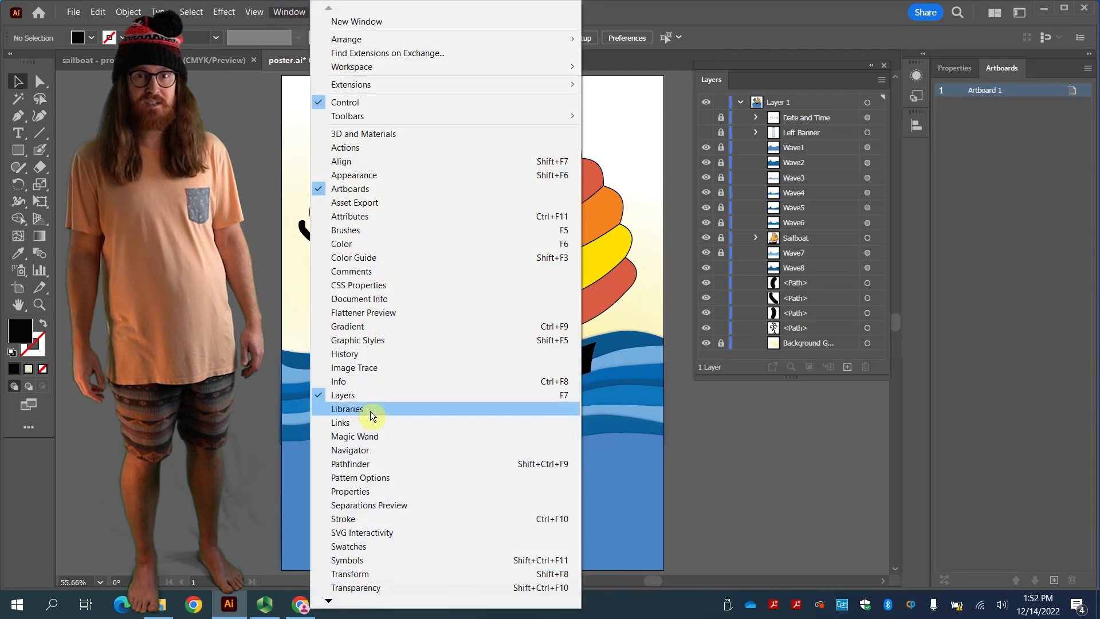
{"action": "left_click", "coordinate": [367, 463]}
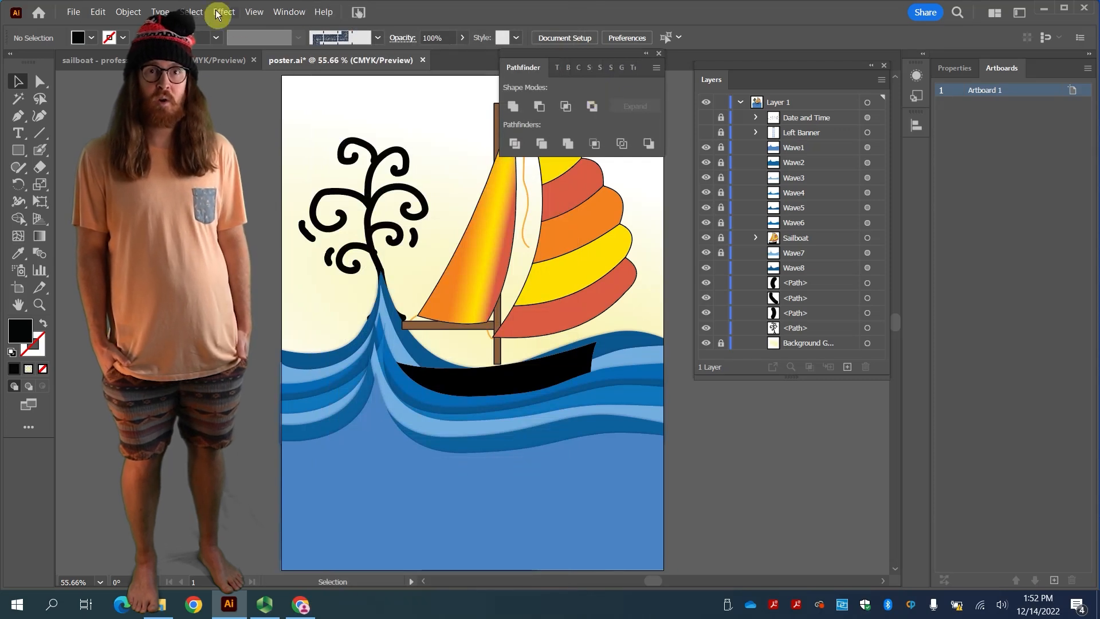
{"action": "left_click", "coordinate": [191, 12]}
{"action": "left_click", "coordinate": [202, 33]}
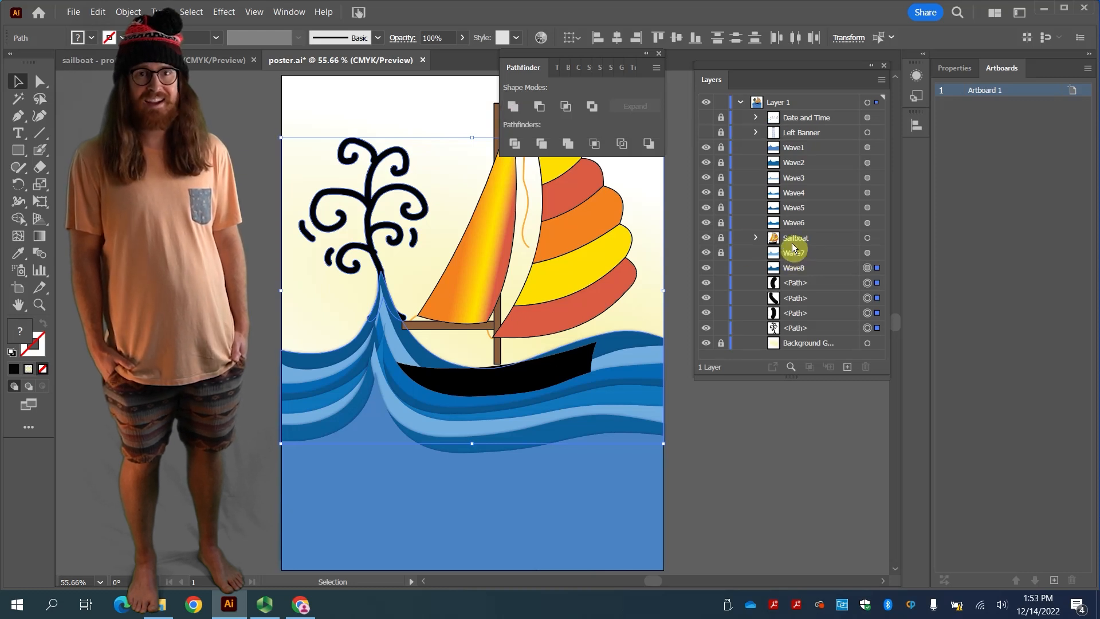
{"action": "left_click", "coordinate": [517, 111]}
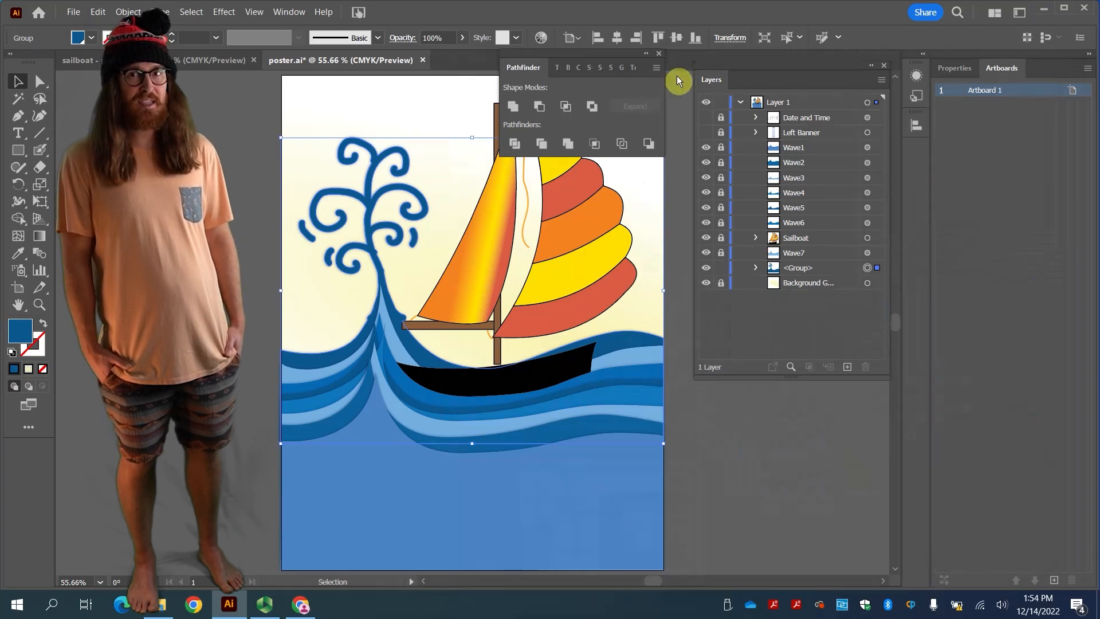
{"action": "left_click", "coordinate": [658, 54]}
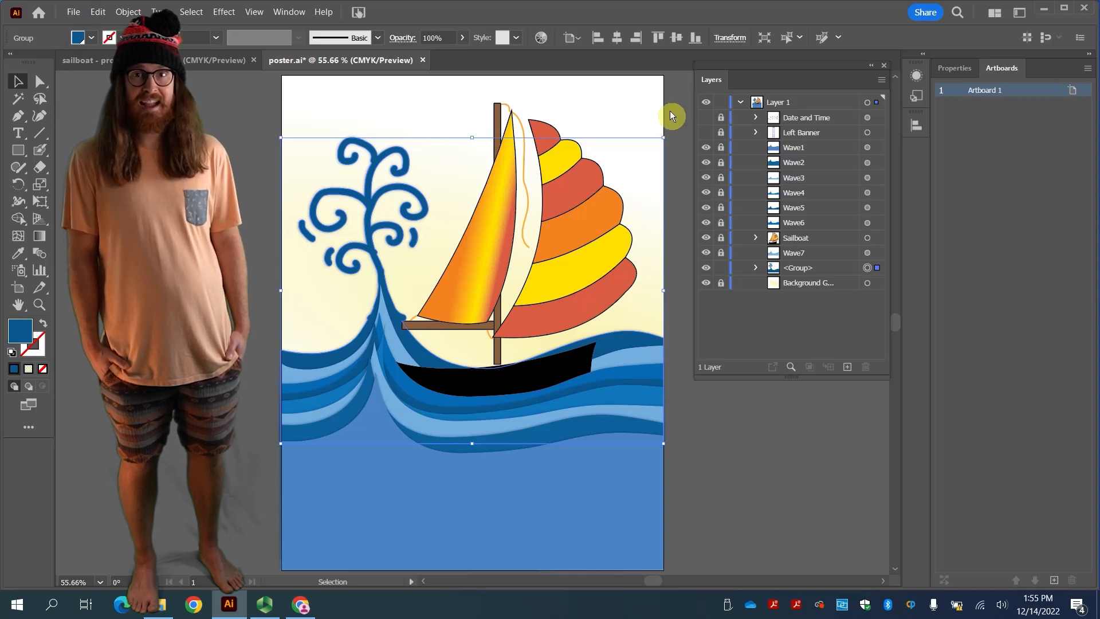
Show the Date and Time and Left Banner groups on the poster and save the file.
{"action": "left_click", "coordinate": [704, 117]}
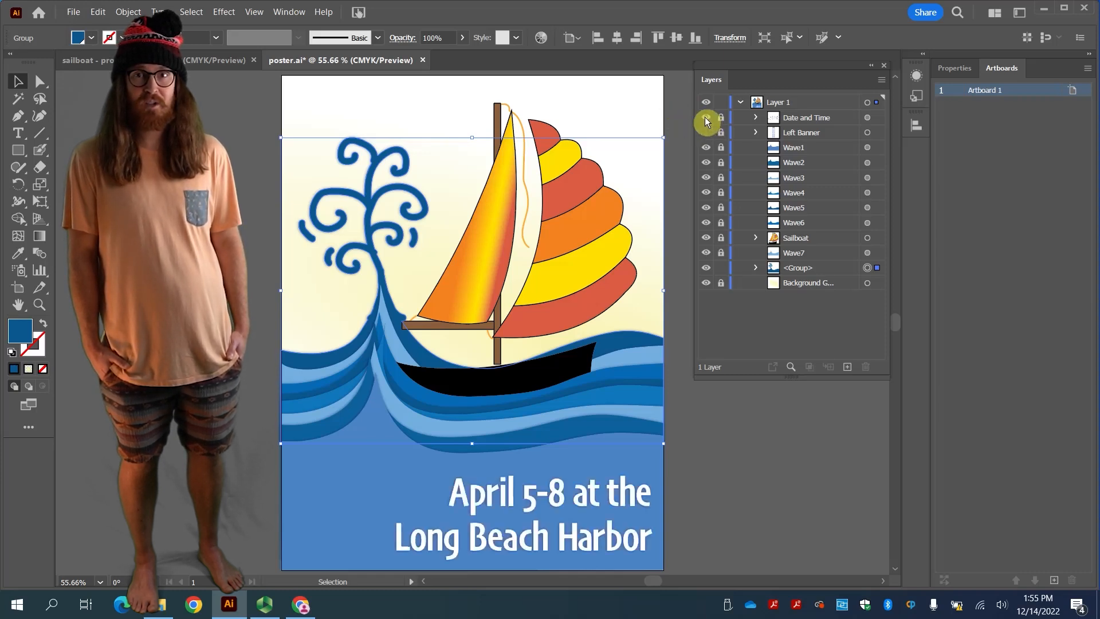
{"action": "left_click", "coordinate": [705, 132]}
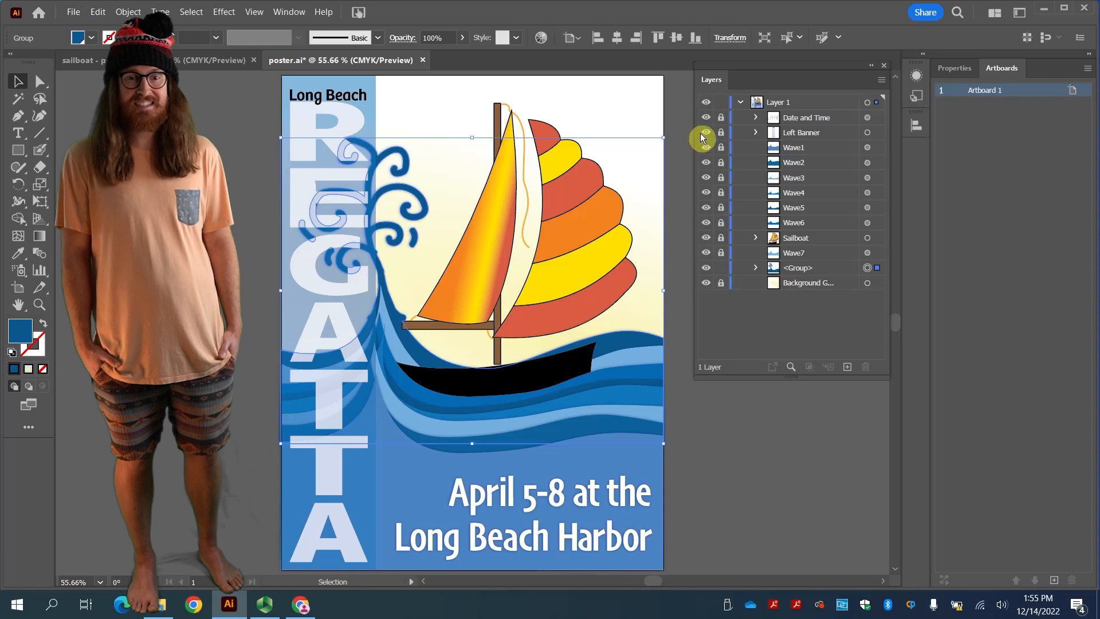
{"action": "key", "text": "ctrl+s"}
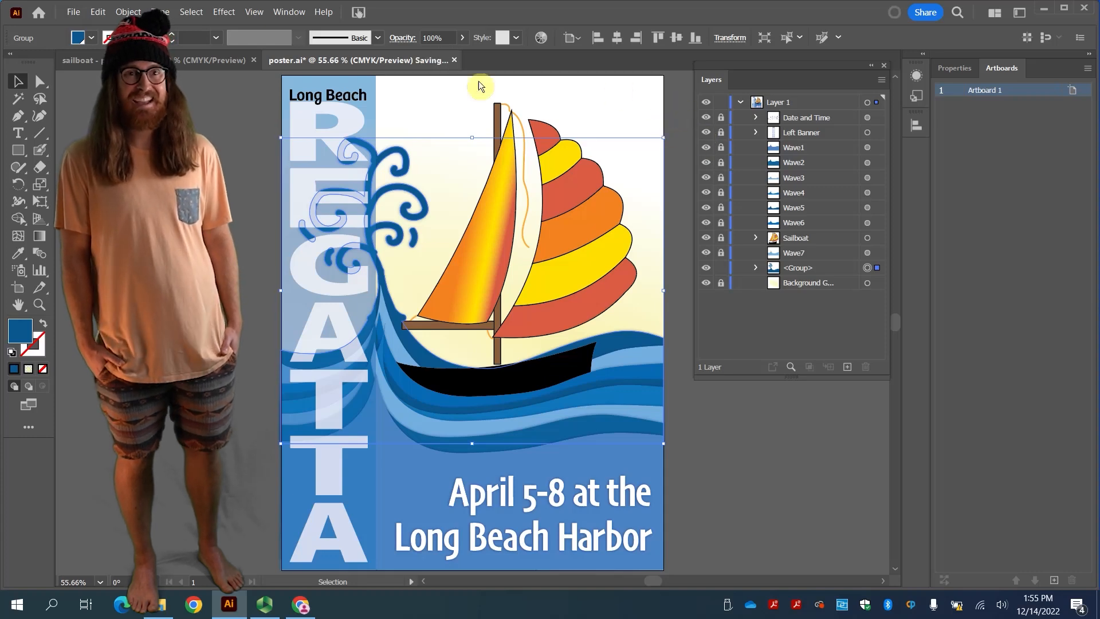
Save the poster under the name poster-professor-final.pdf in Adobe PDF format in the Regatta folder.
{"action": "left_click", "coordinate": [73, 13]}
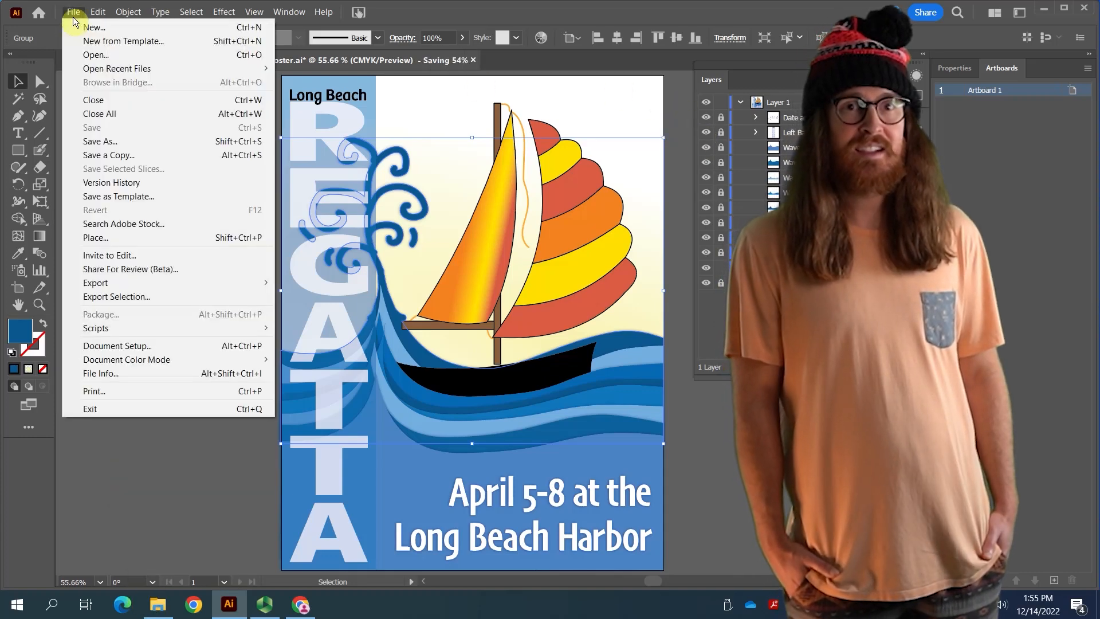
{"action": "left_click", "coordinate": [111, 147]}
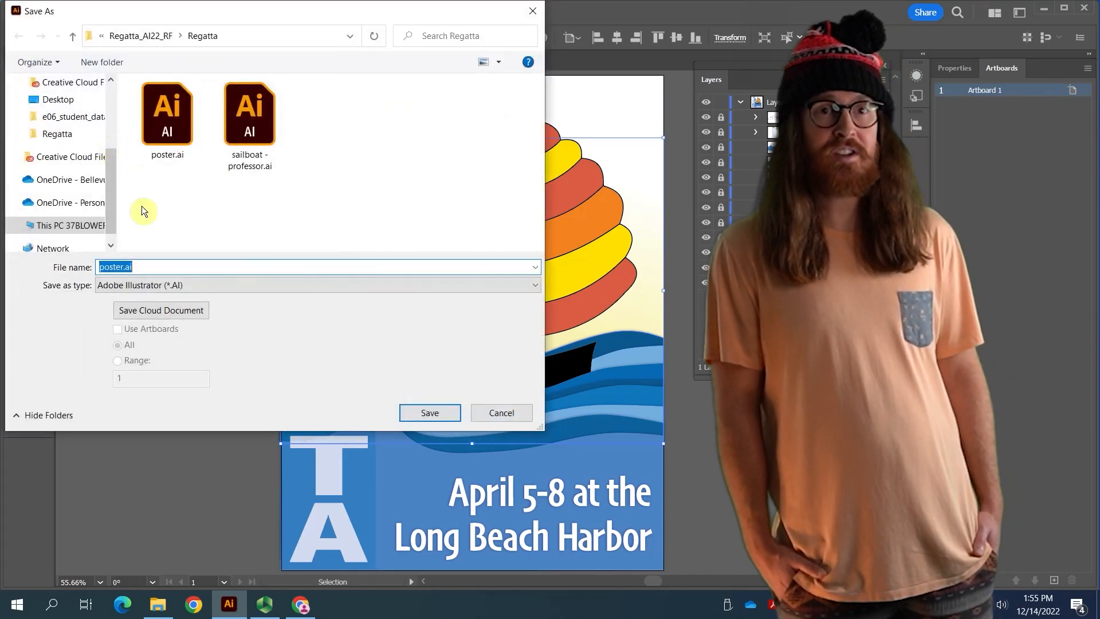
{"action": "left_click", "coordinate": [126, 285]}
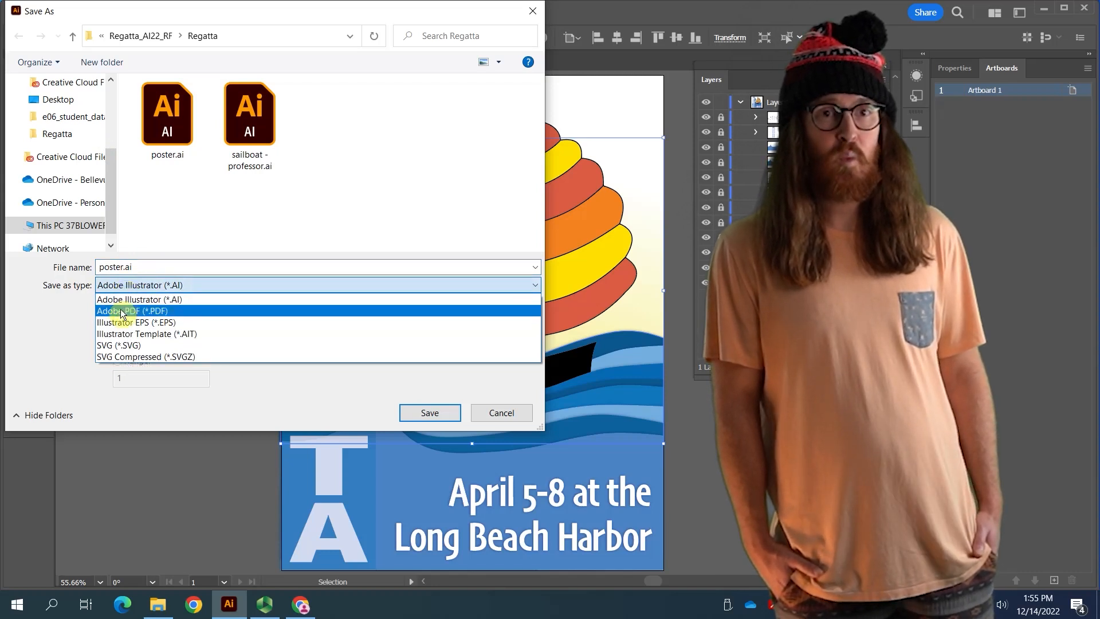
{"action": "left_click", "coordinate": [122, 312]}
{"action": "left_click", "coordinate": [120, 269]}
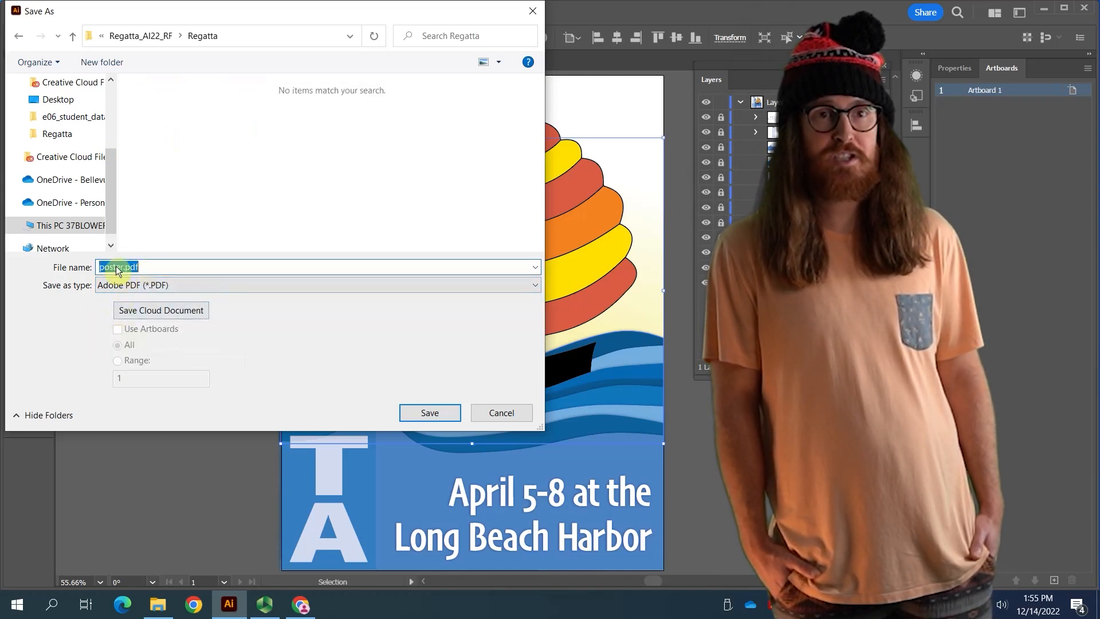
{"action": "left_click", "coordinate": [124, 268]}
{"action": "type", "text": "-professor"}
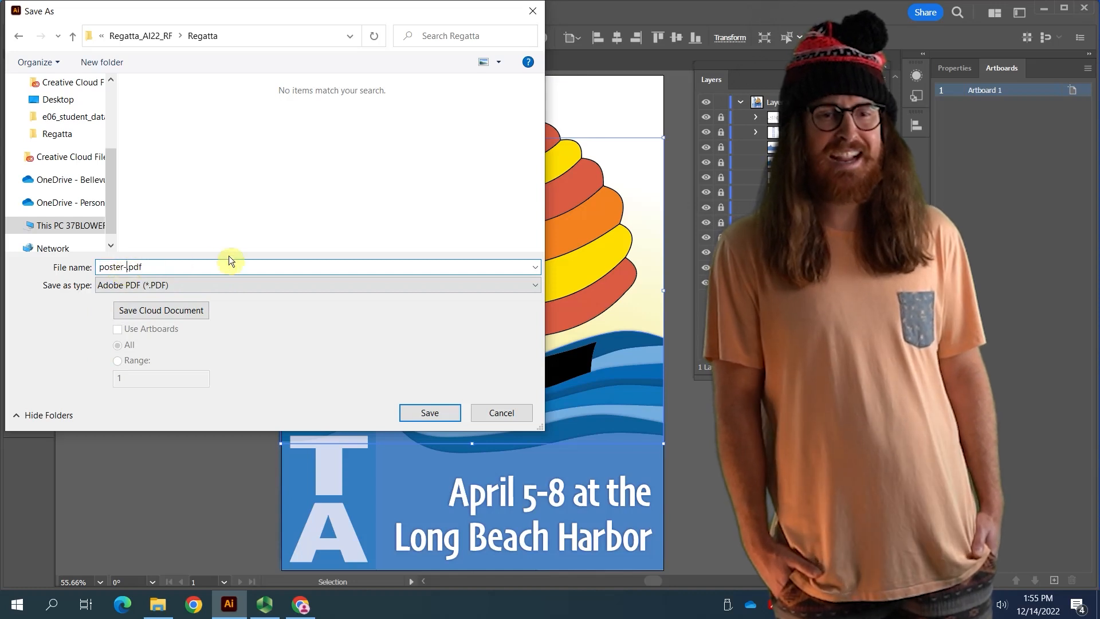
{"action": "type", "text": "-"}
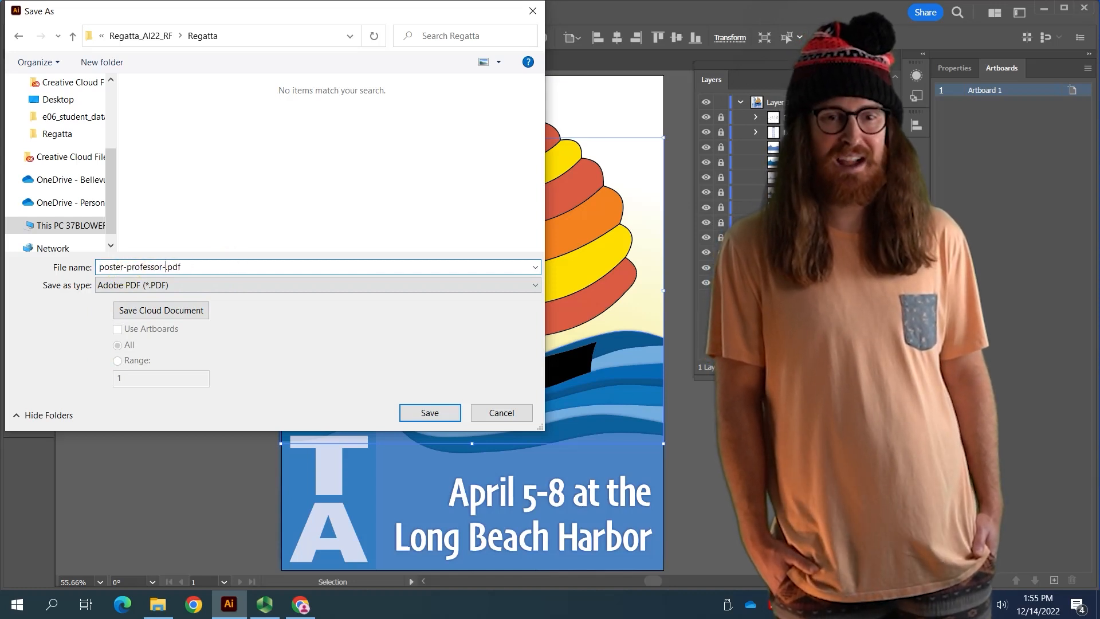
{"action": "type", "text": "final"}
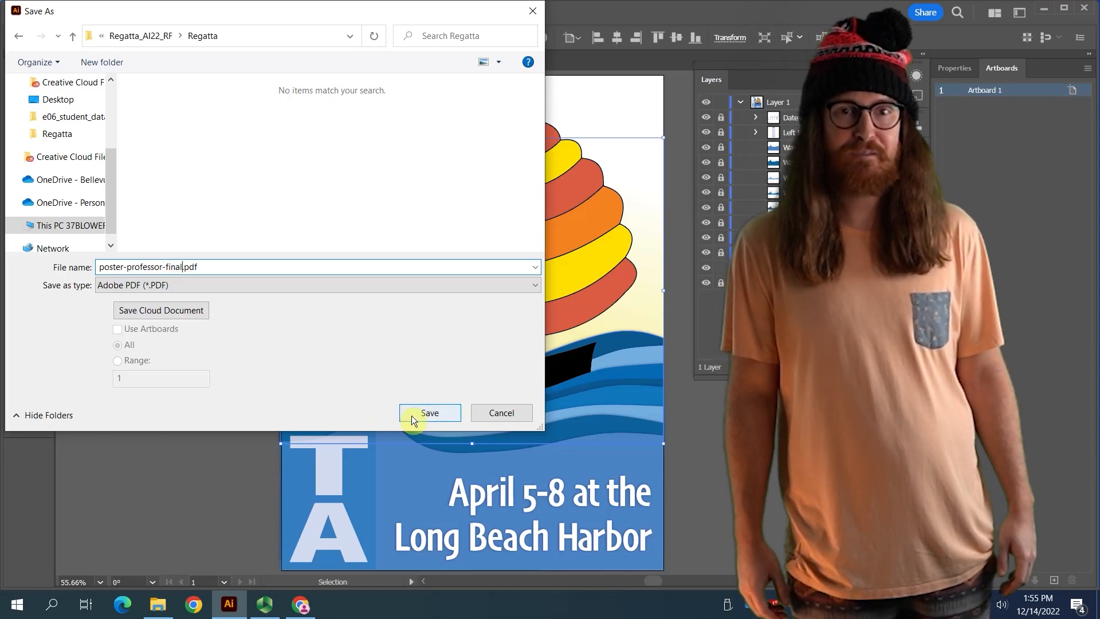
{"action": "left_click", "coordinate": [429, 413]}
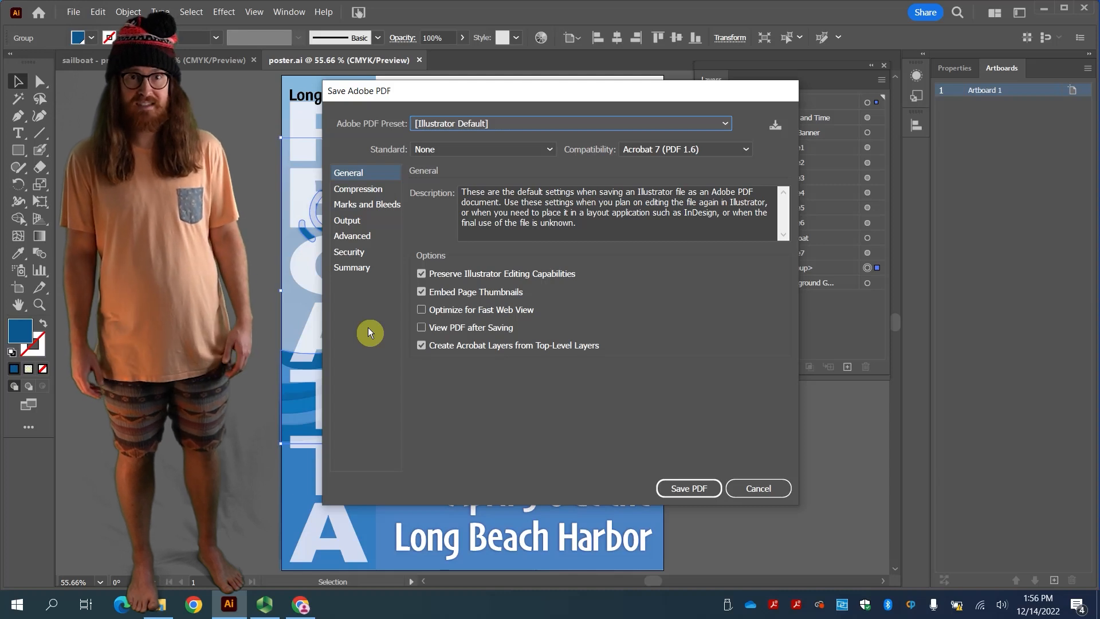
Review the PDF option categories from Compression to Summary, and generate the PDF with the Illustrator Default preset.
{"action": "left_click", "coordinate": [363, 191]}
{"action": "left_click", "coordinate": [364, 206]}
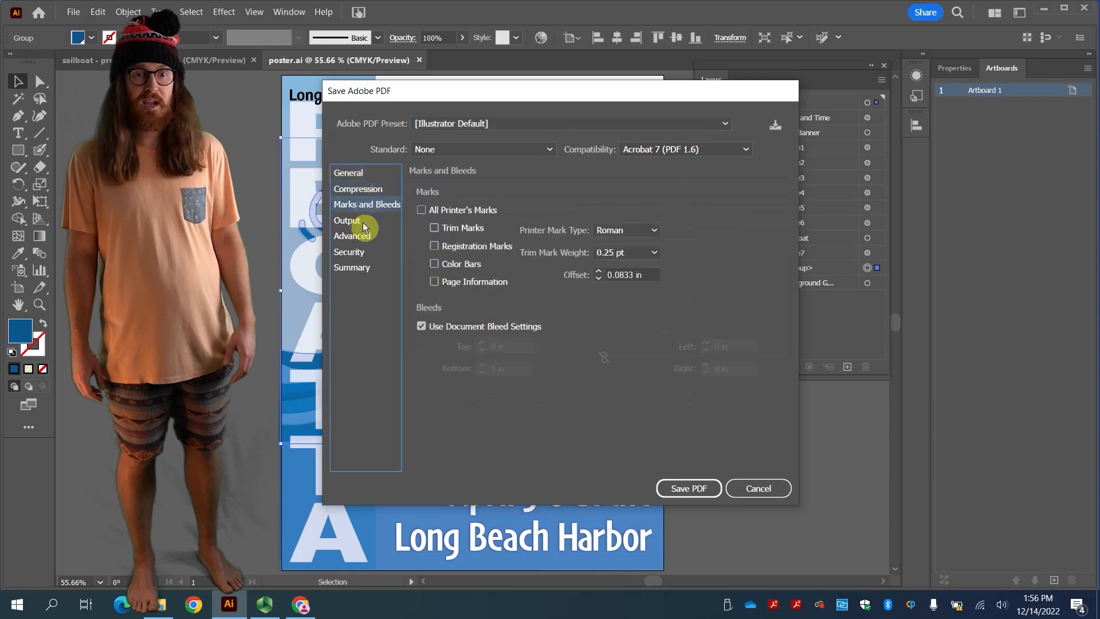
{"action": "left_click", "coordinate": [362, 224]}
{"action": "left_click", "coordinate": [363, 235]}
{"action": "left_click", "coordinate": [363, 252]}
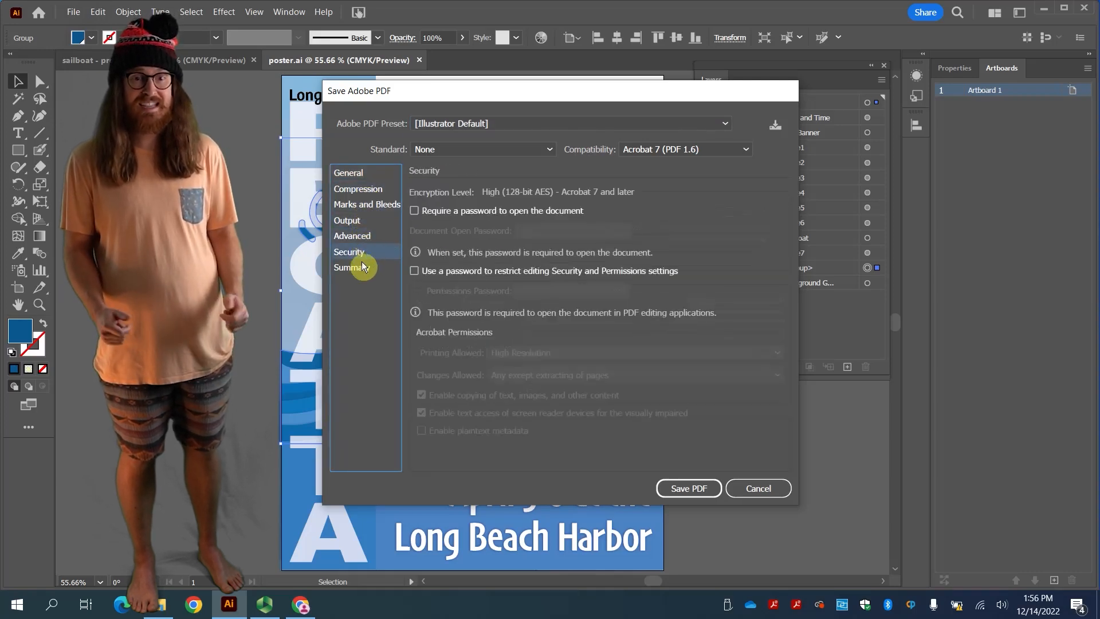
{"action": "left_click", "coordinate": [362, 268]}
{"action": "left_click", "coordinate": [376, 175]}
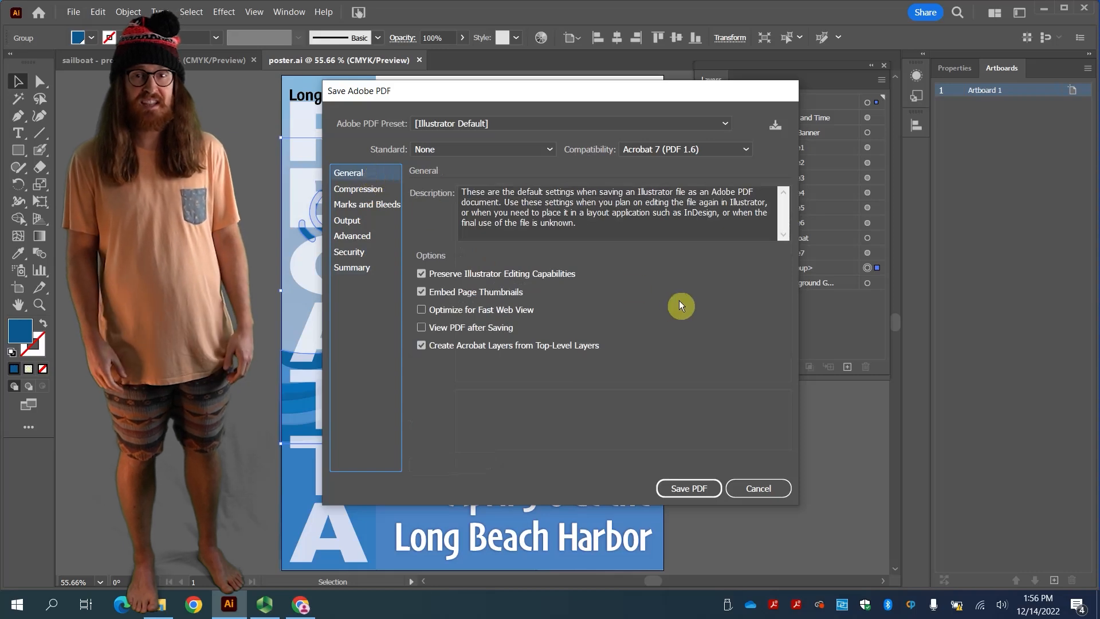
{"action": "left_click", "coordinate": [702, 488]}
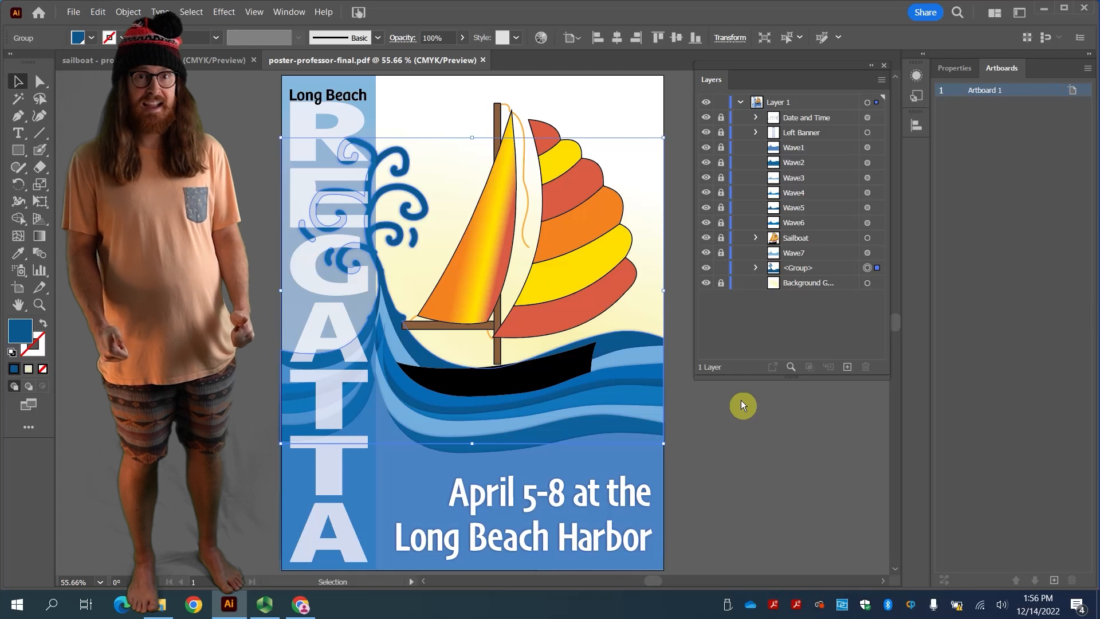
Close the floating layer list and return to the Selection tool.
{"action": "key", "text": "a"}
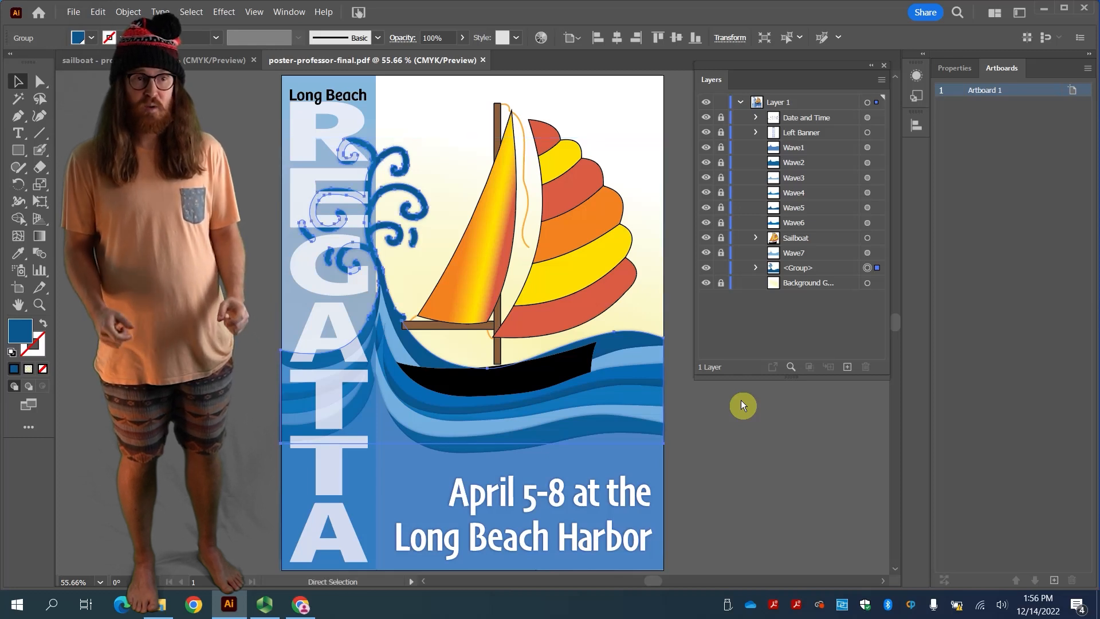
{"action": "left_click", "coordinate": [884, 64]}
{"action": "key", "text": "v"}
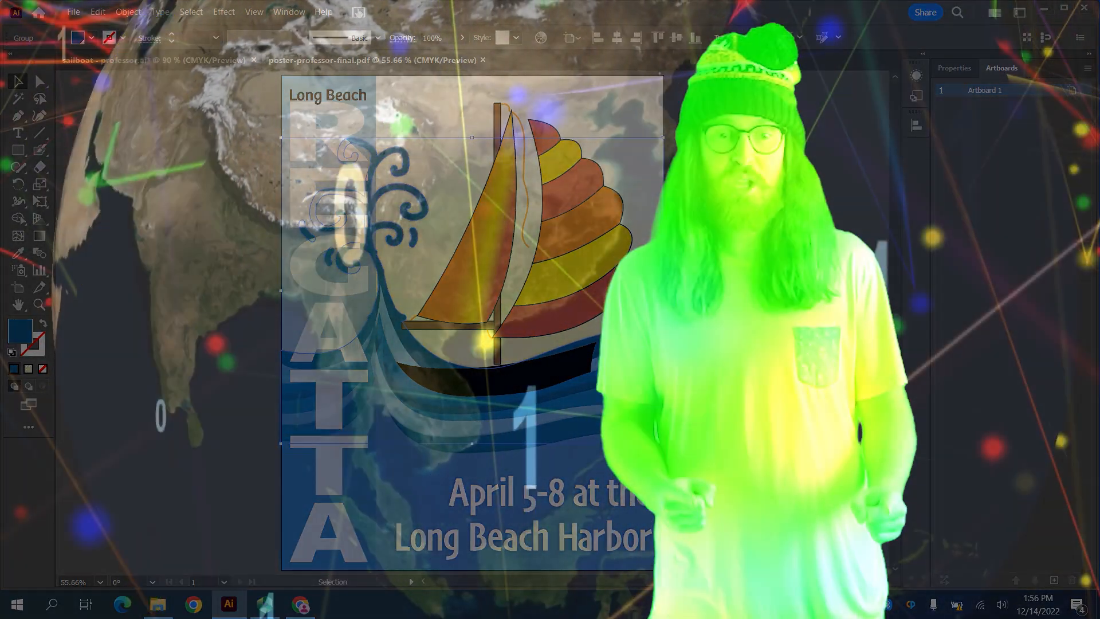